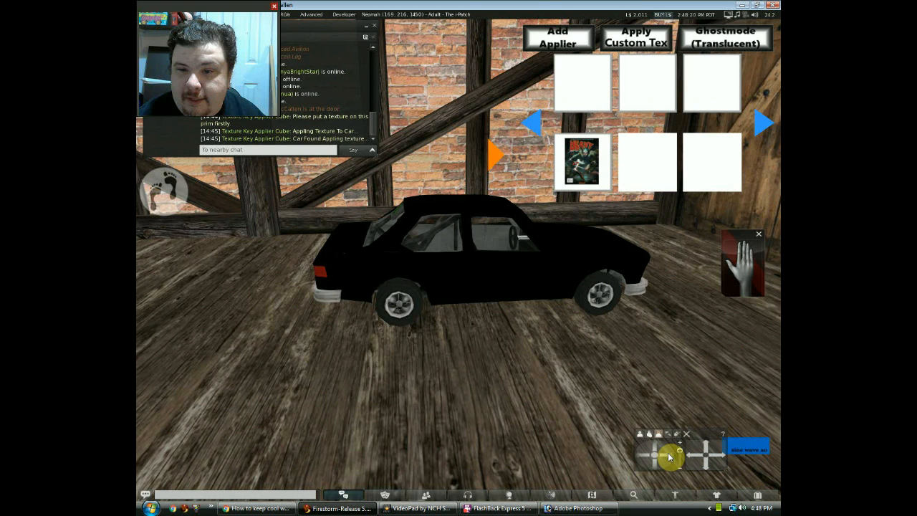
Step: Apply the KRG Canada texture from the car paint HUD to the black car
click(670, 457)
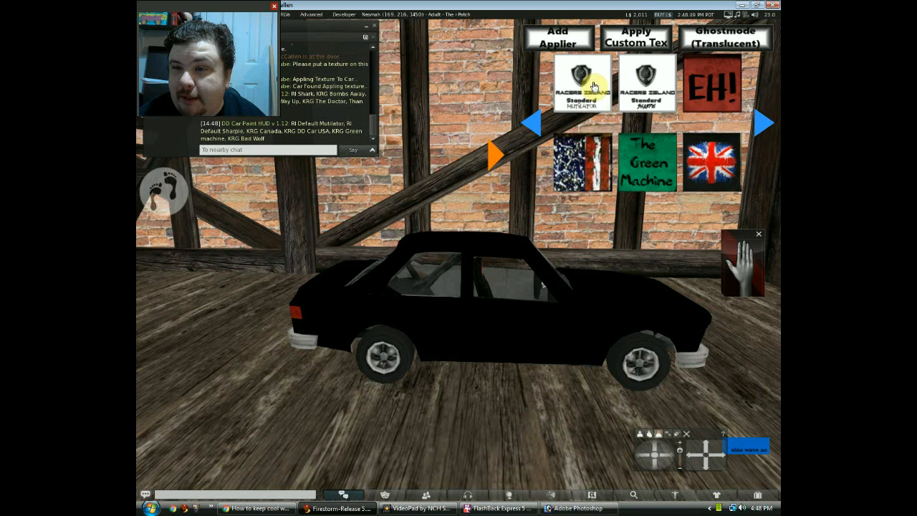
click(711, 92)
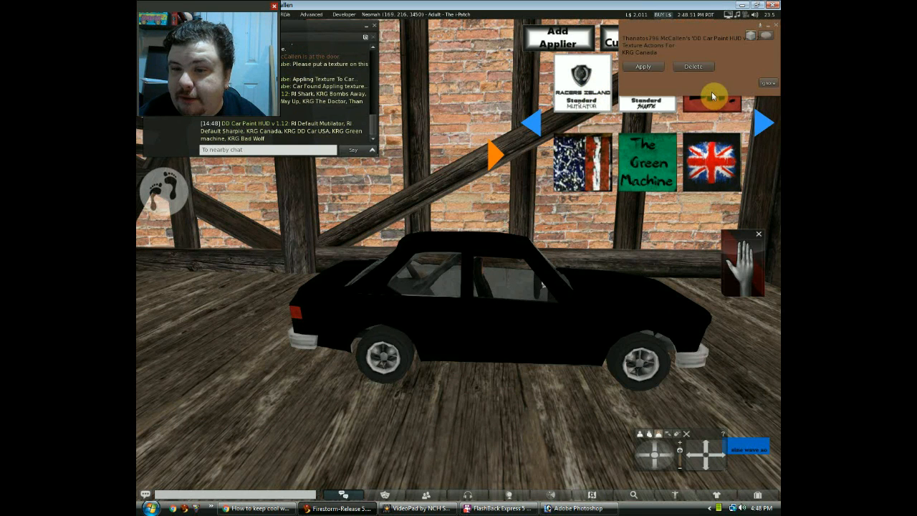
click(638, 68)
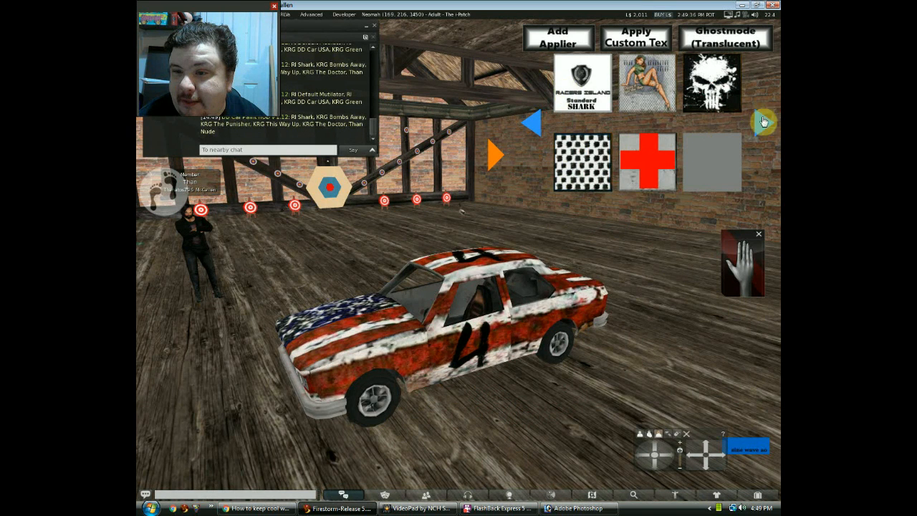
Step: Page the car paint HUD to the custom textures and open the texture actions for the first slot while viewing the car's front
click(718, 166)
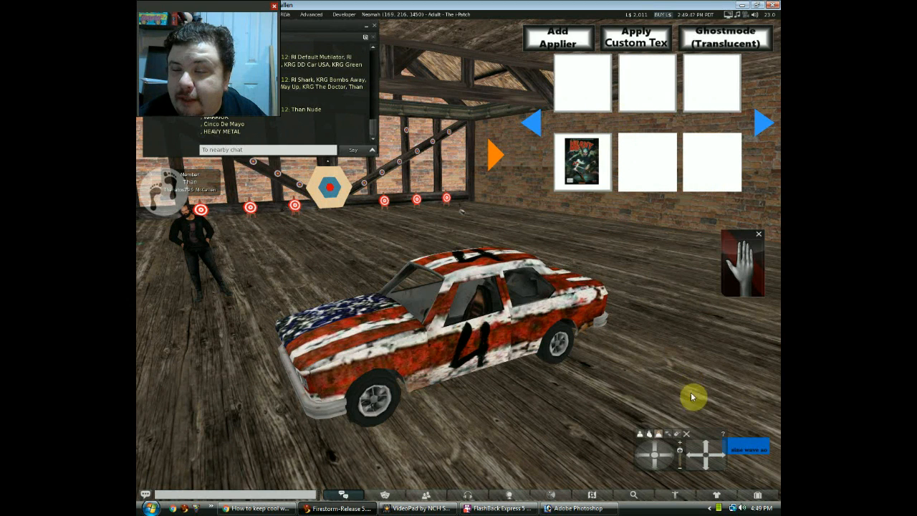
click(647, 460)
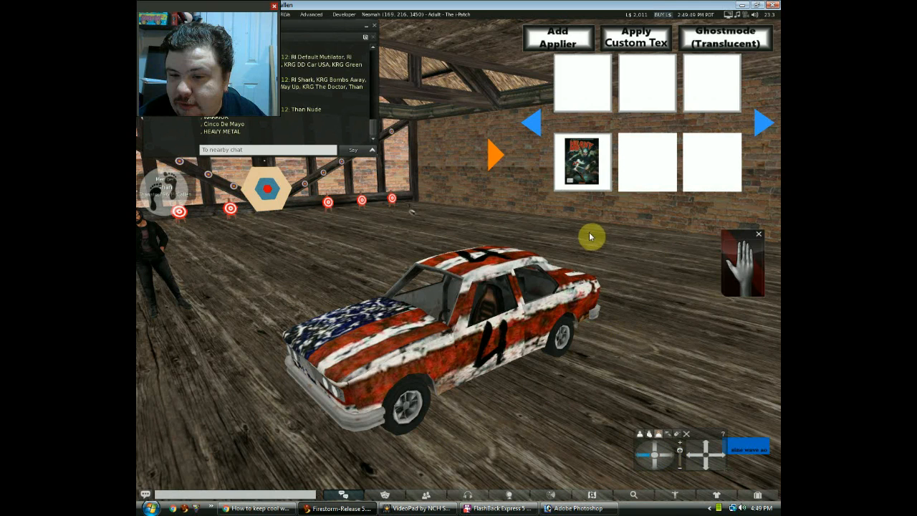
click(581, 94)
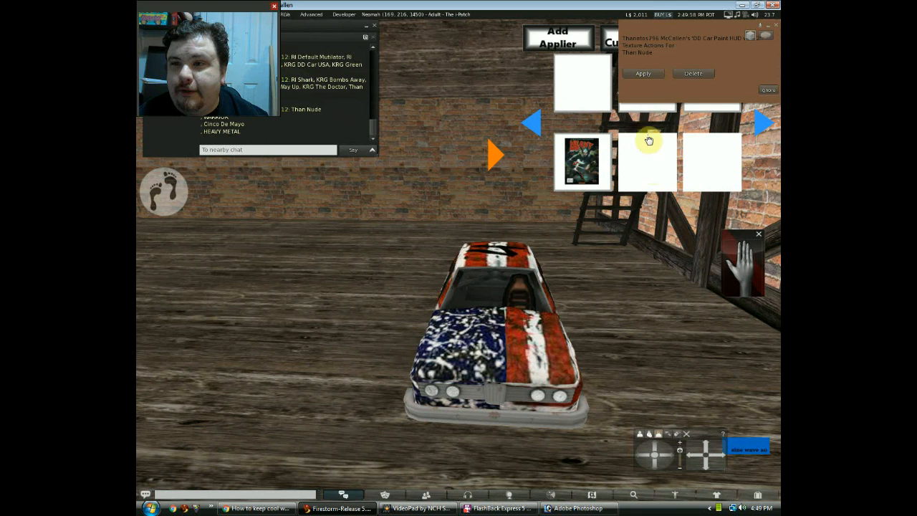
click(662, 457)
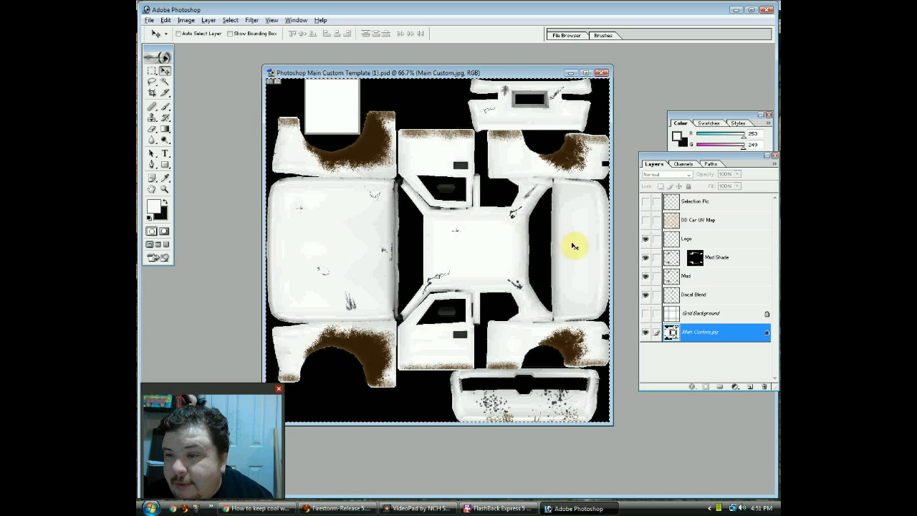
Step: In Photoshop, shift the Layers palette closer to the car template document, away from the window edge
scroll(696, 289, down, 1)
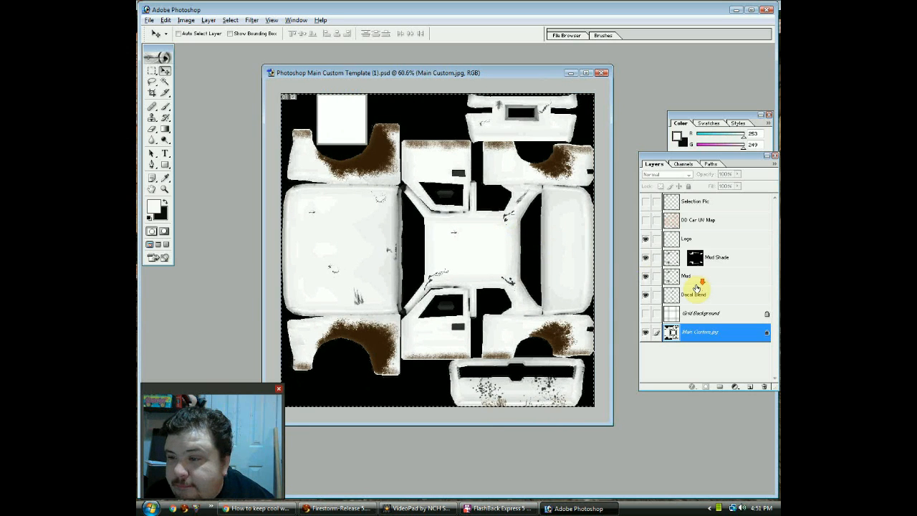
scroll(696, 289, up, 1)
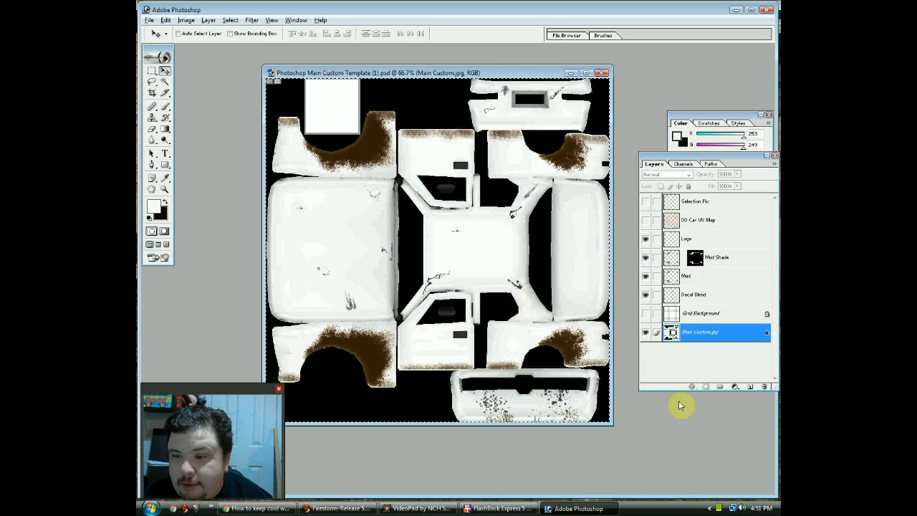
drag(720, 156, 702, 156)
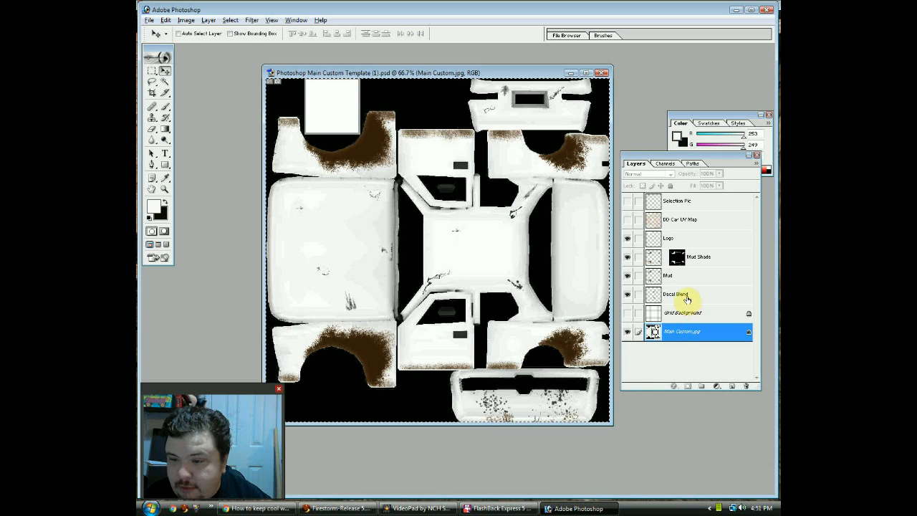
Step: Toggle the Grid Background layer's visibility to examine the grid over the car template, leaving it hidden
click(627, 314)
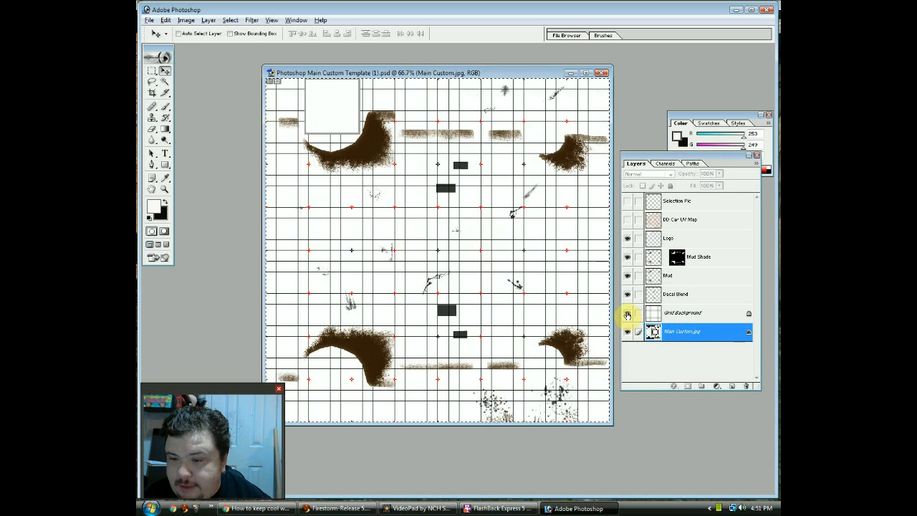
click(627, 314)
click(627, 315)
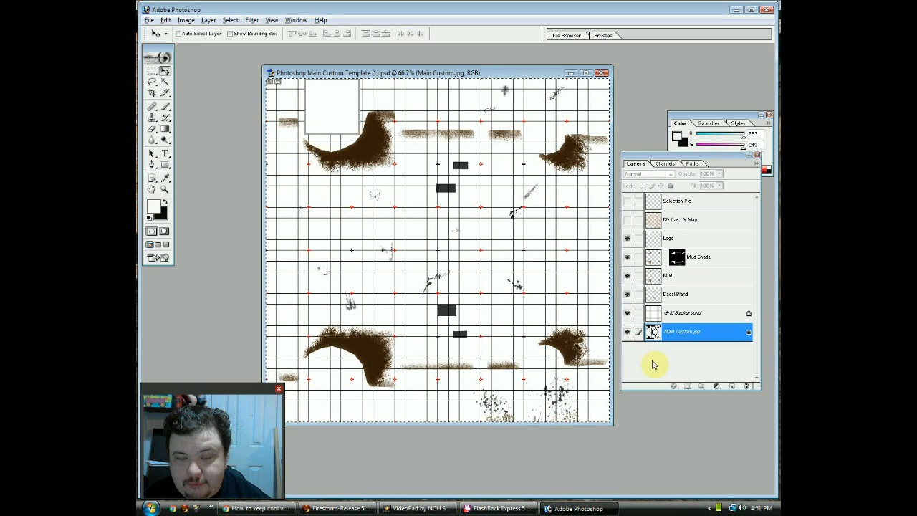
click(627, 313)
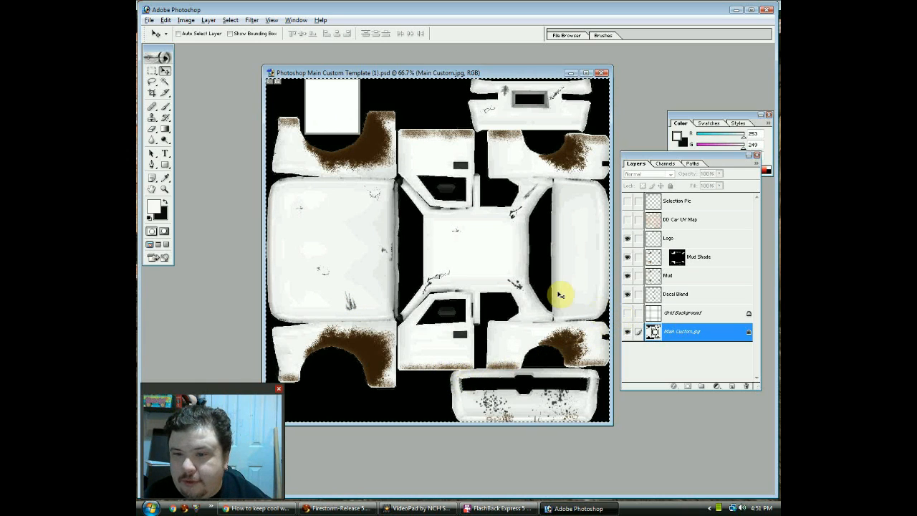
Step: Hide the Decal Blend, Mud and Mud Shade layers, and check the painted car in Firestorm before returning to the template in Photoshop
click(625, 296)
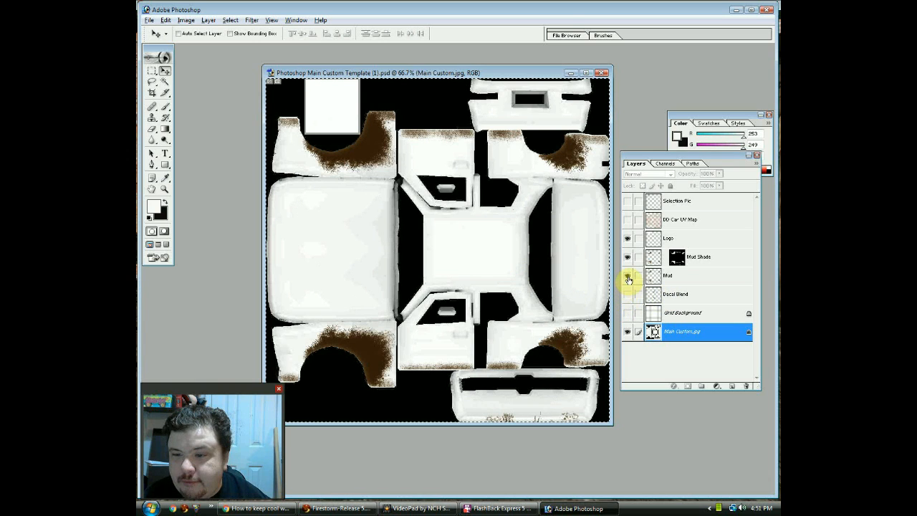
click(628, 276)
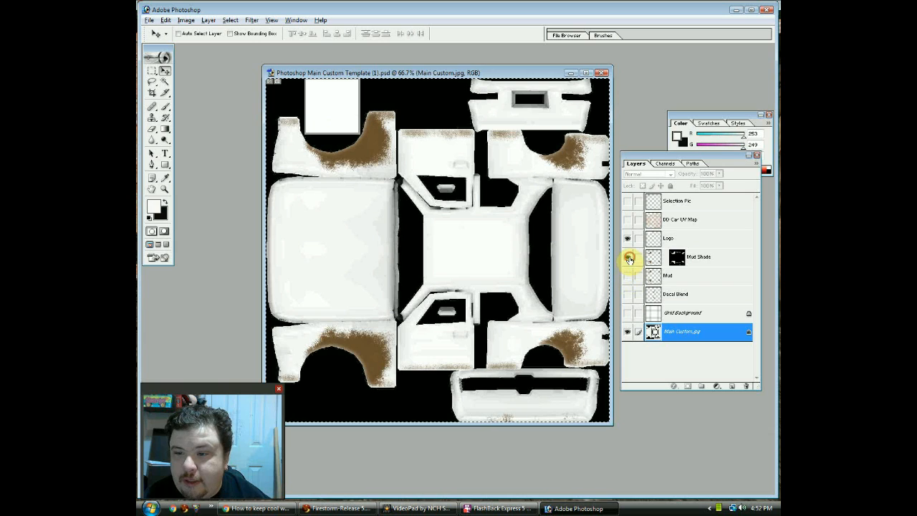
click(628, 258)
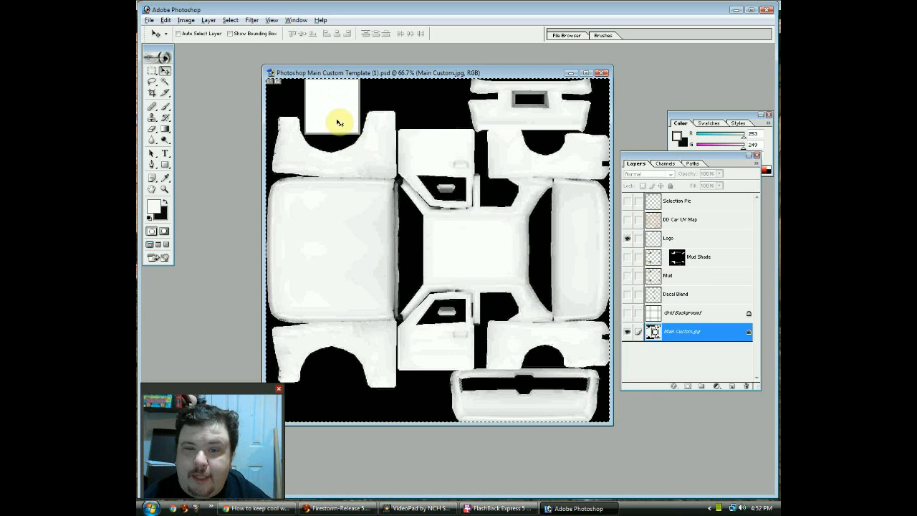
key(alt+Tab)
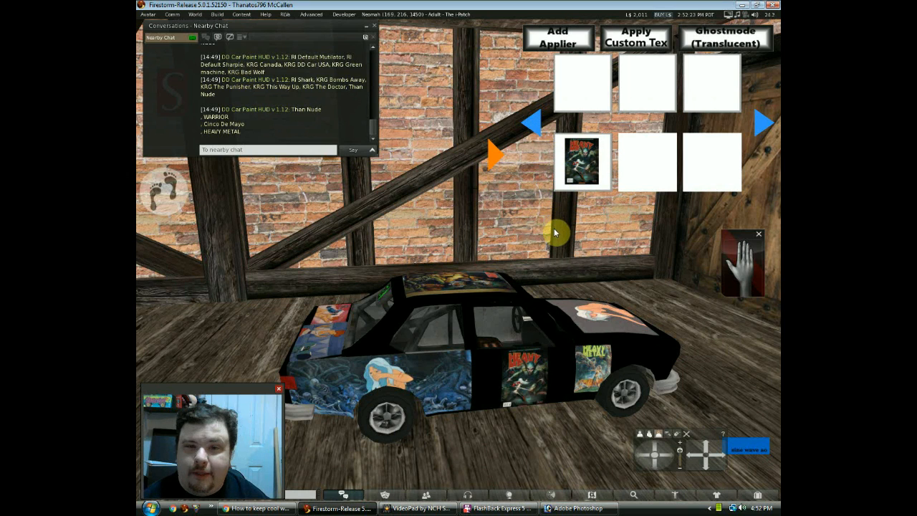
key(alt+Tab)
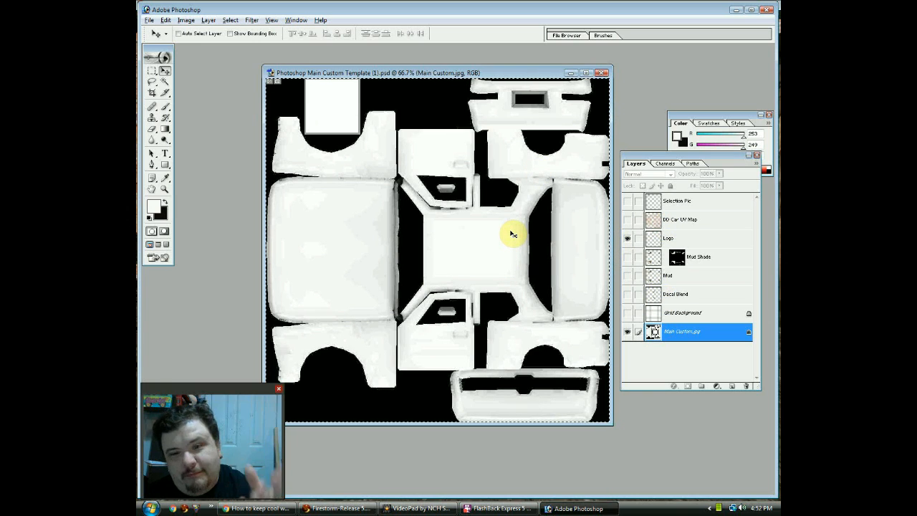
Step: Try filling a Magic Wand selection of the hood panel and adjoining fenders with black, and undo the fill
click(164, 82)
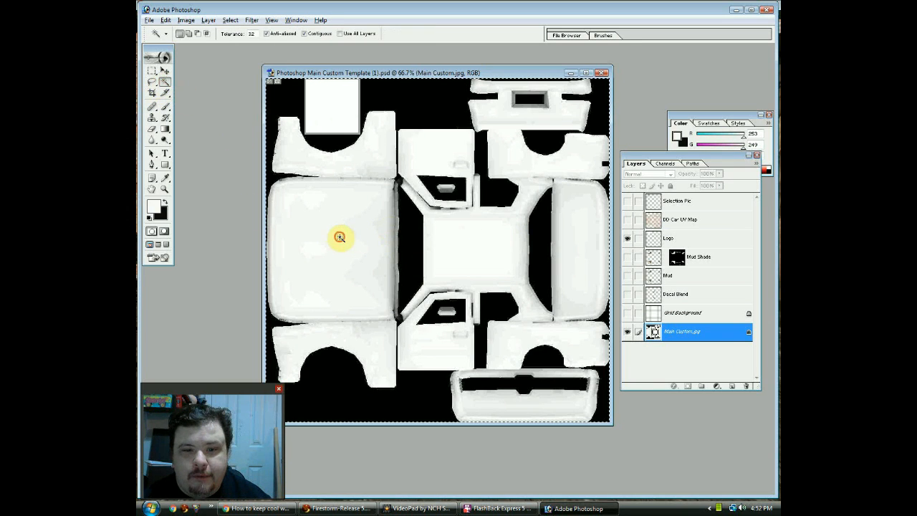
click(395, 295)
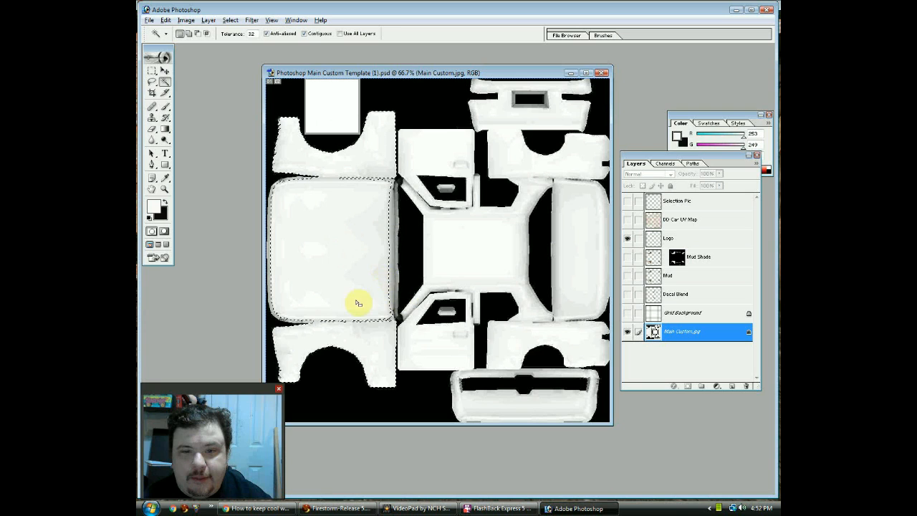
click(165, 21)
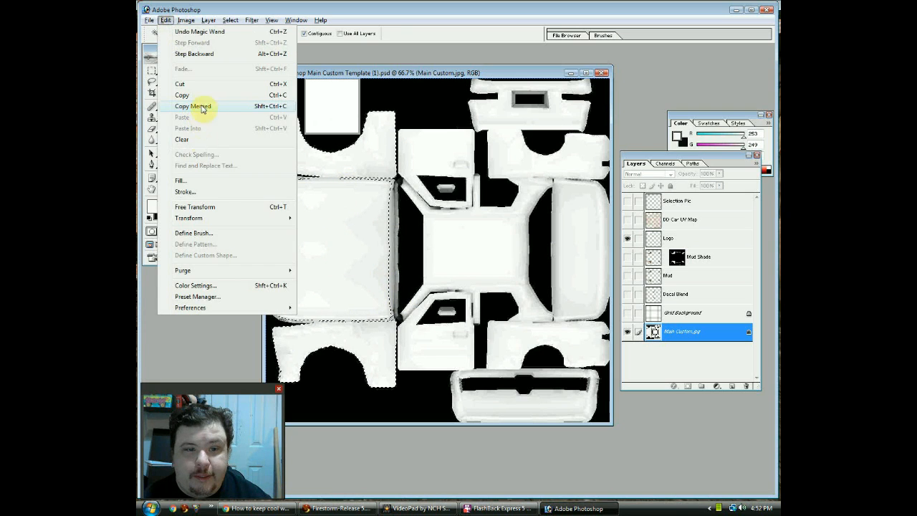
click(201, 181)
click(652, 180)
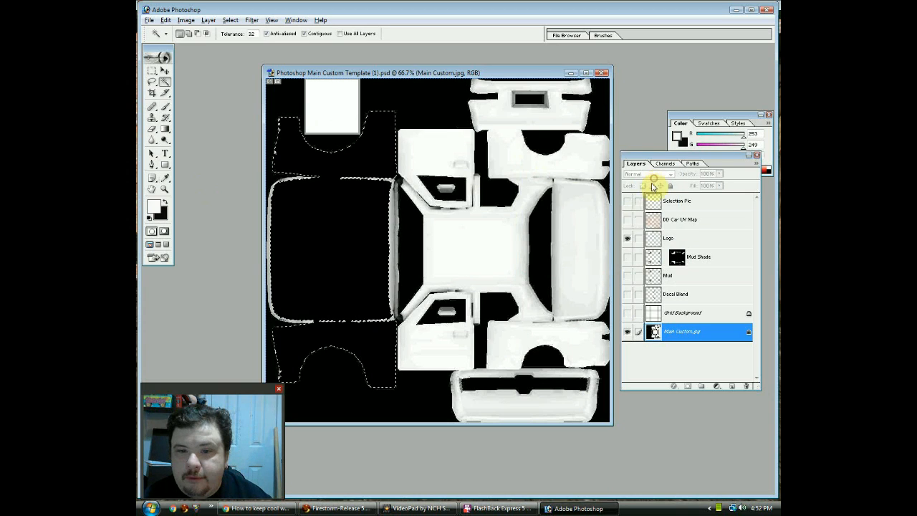
key(w)
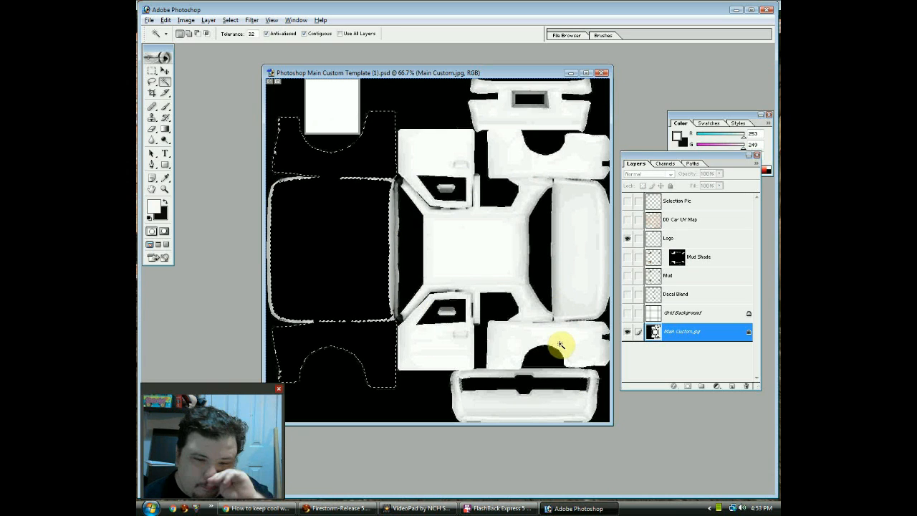
click(186, 20)
click(179, 31)
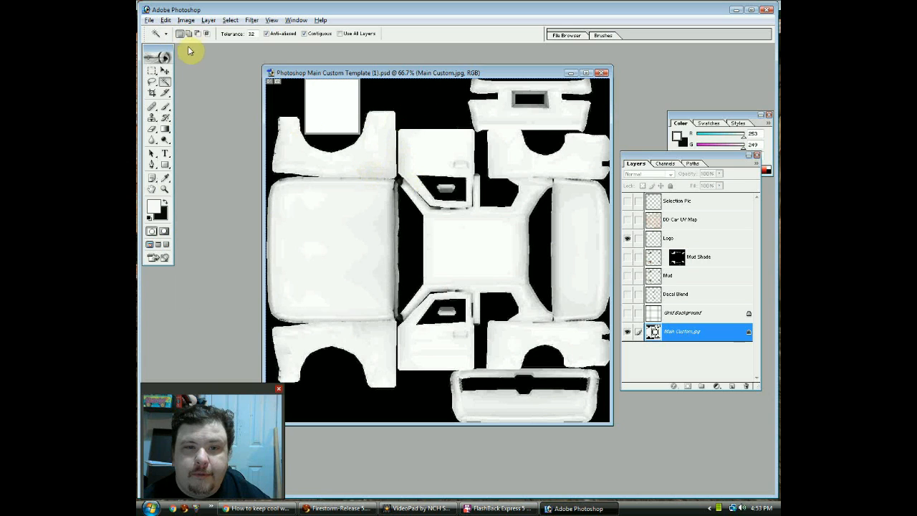
Step: Select the entire canvas of the Main Custom.jpg layer
click(229, 21)
click(241, 33)
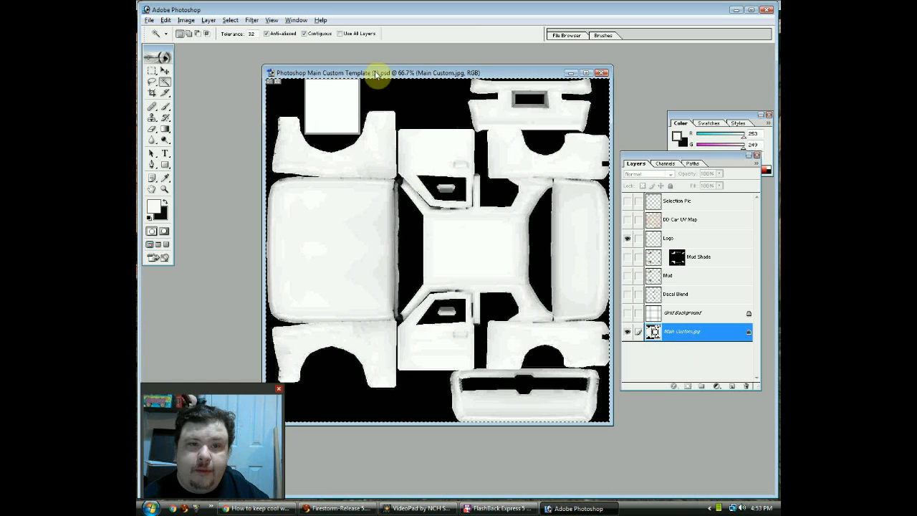
click(164, 20)
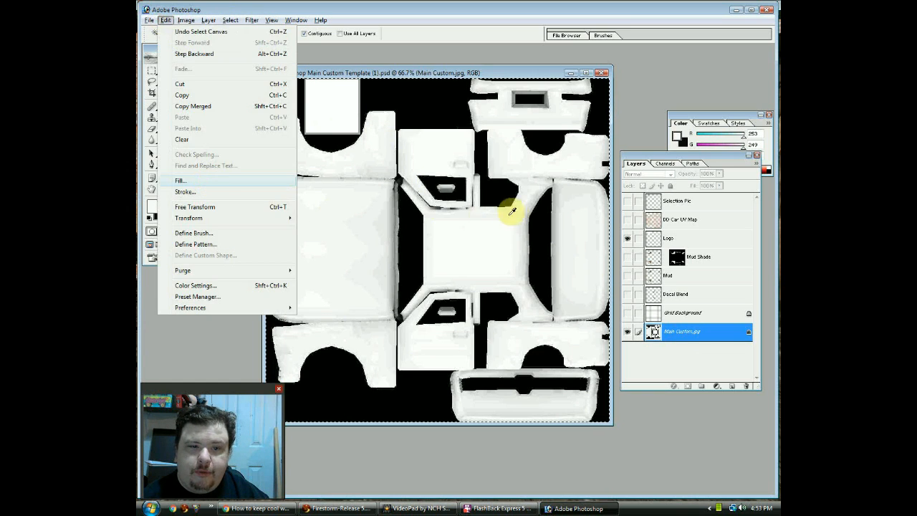
key(Return)
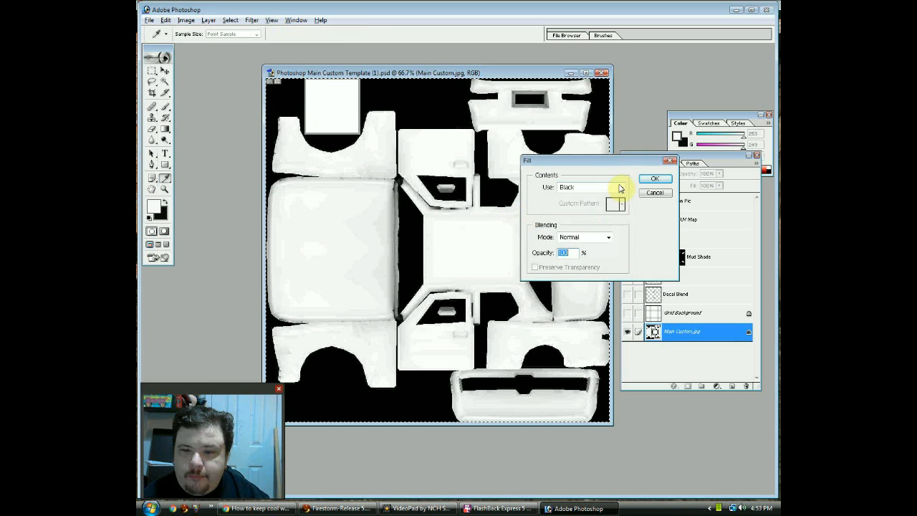
click(621, 187)
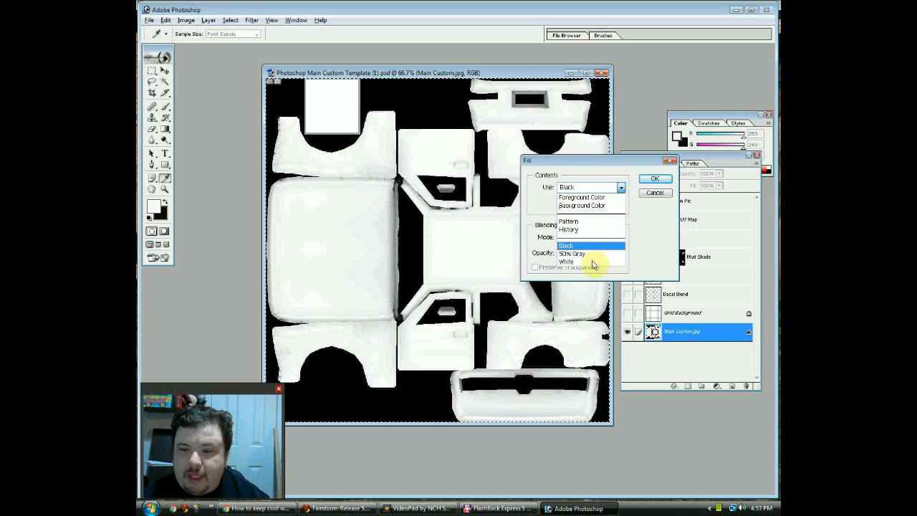
click(654, 198)
click(653, 196)
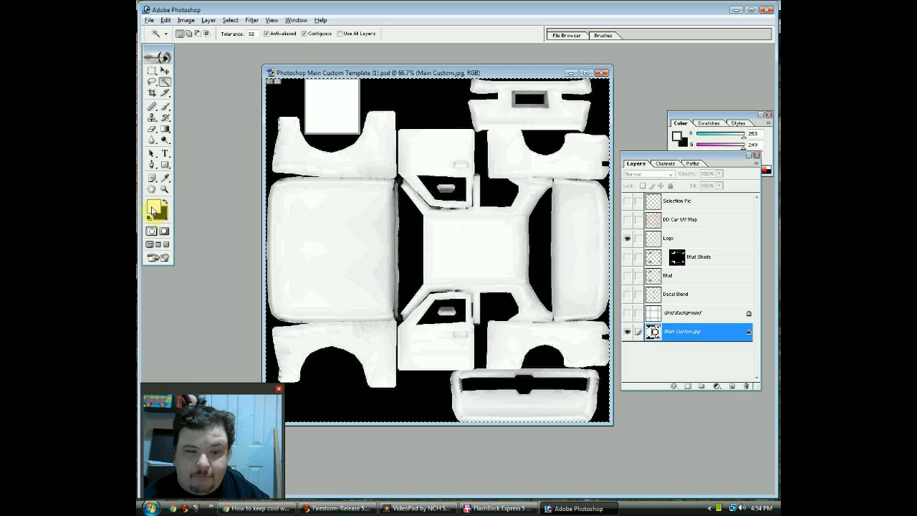
Step: Set the foreground color to teal 0CC4B9 and return to the Magic Wand tool
click(153, 207)
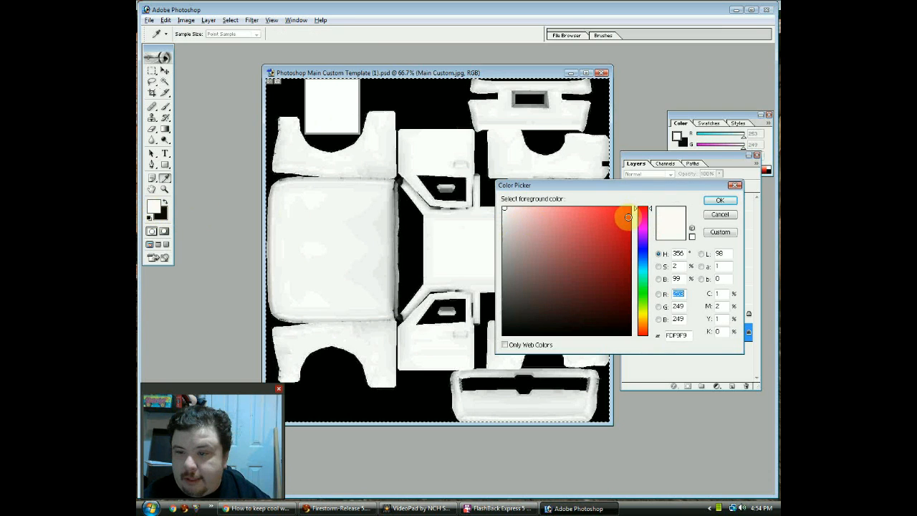
click(642, 273)
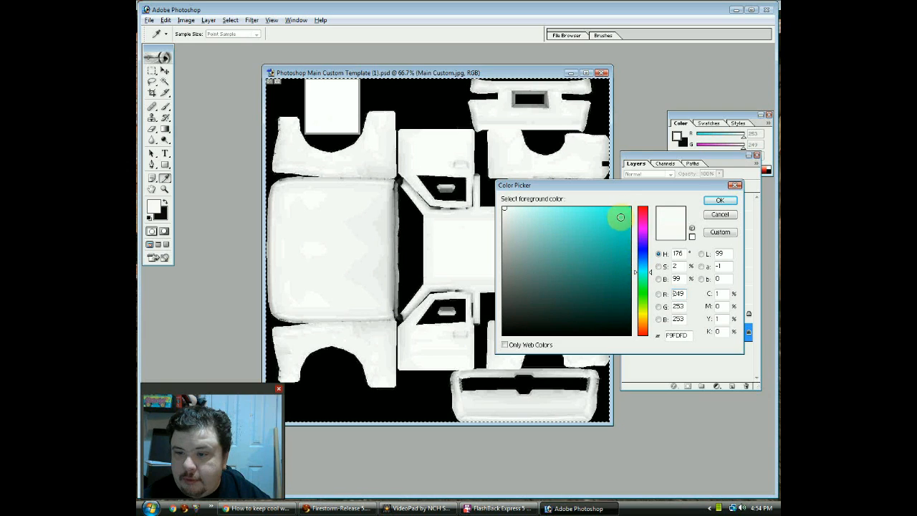
click(623, 236)
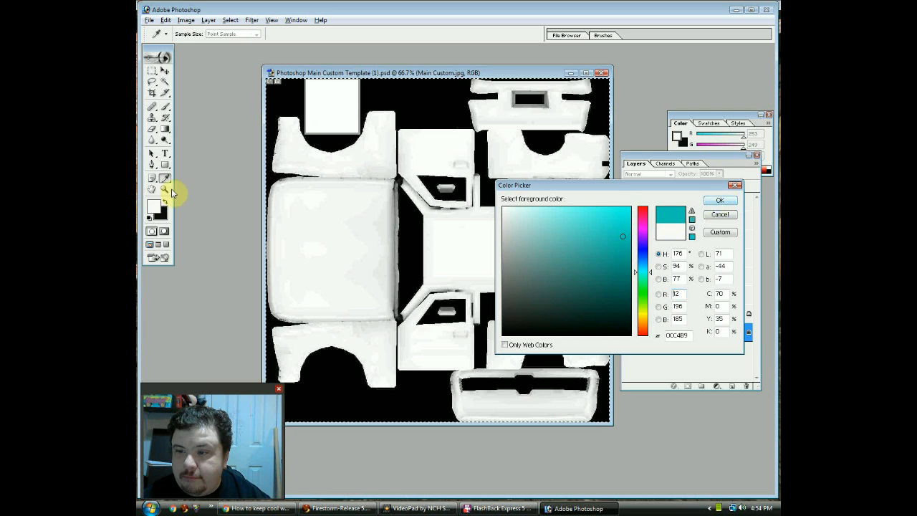
key(Return)
key(w)
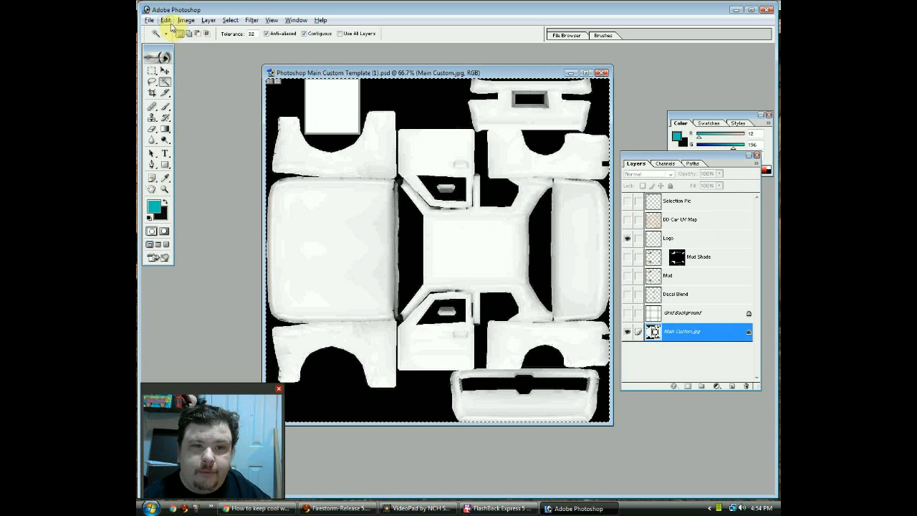
Step: Fill the selected Main Custom.jpg canvas with the teal foreground color
click(165, 20)
click(181, 180)
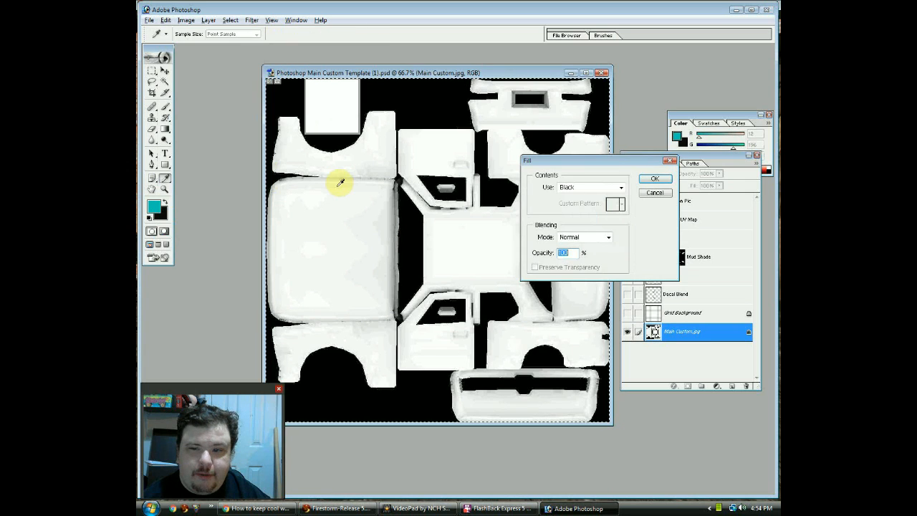
click(577, 188)
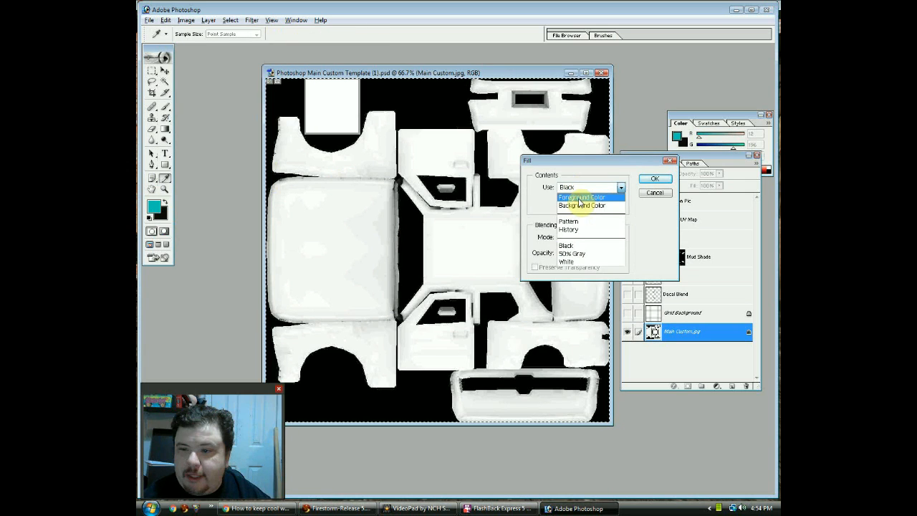
click(579, 198)
click(647, 179)
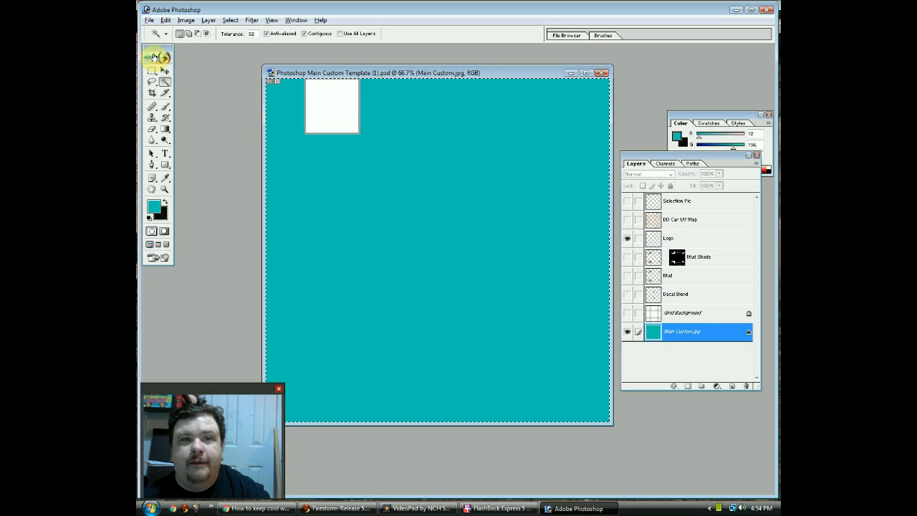
Step: Save a copy of the texture as a PNG named "TEal Car" in the Downloads folder, accepting the PNG options
click(150, 20)
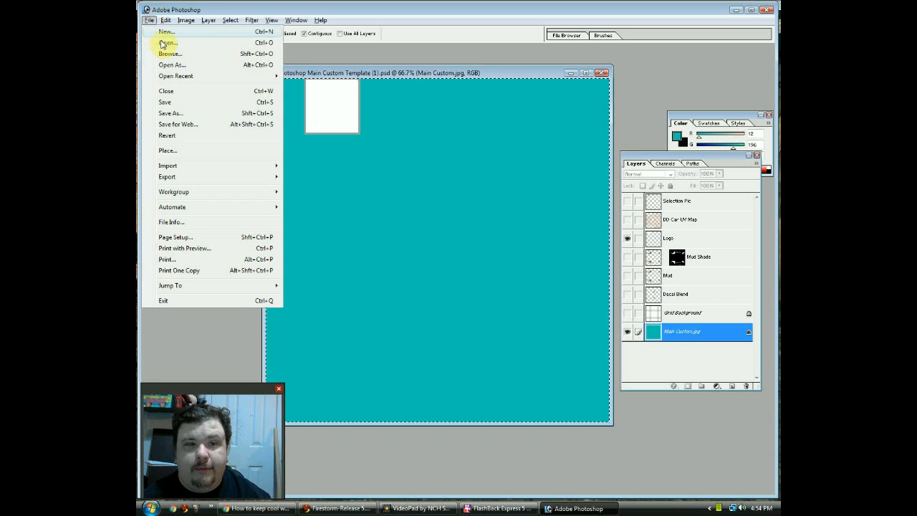
click(199, 115)
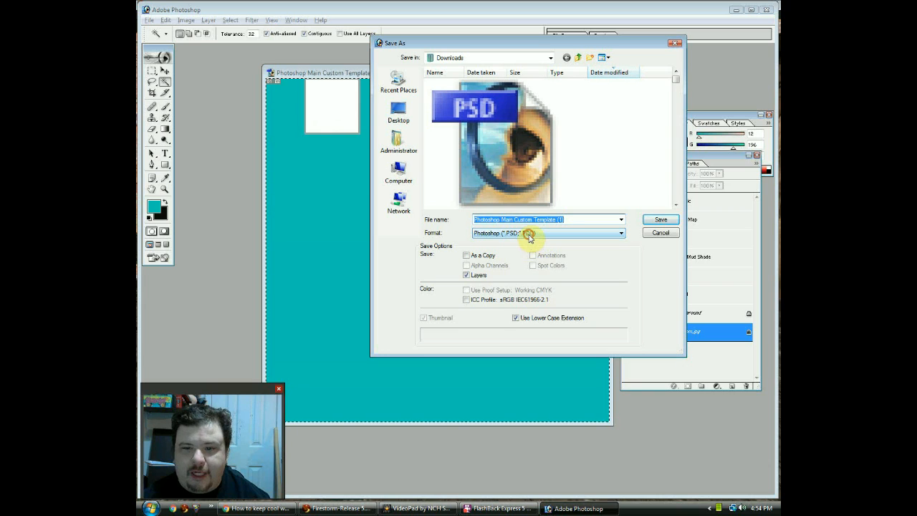
click(530, 233)
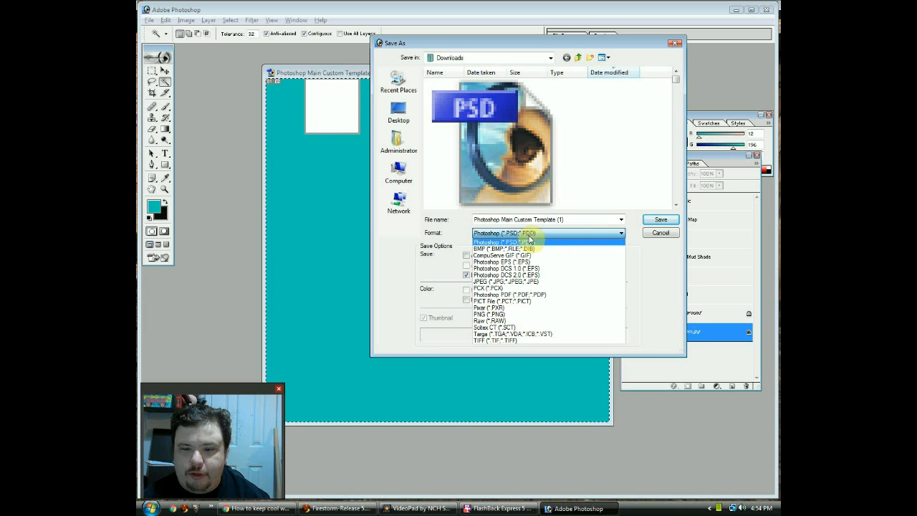
click(520, 316)
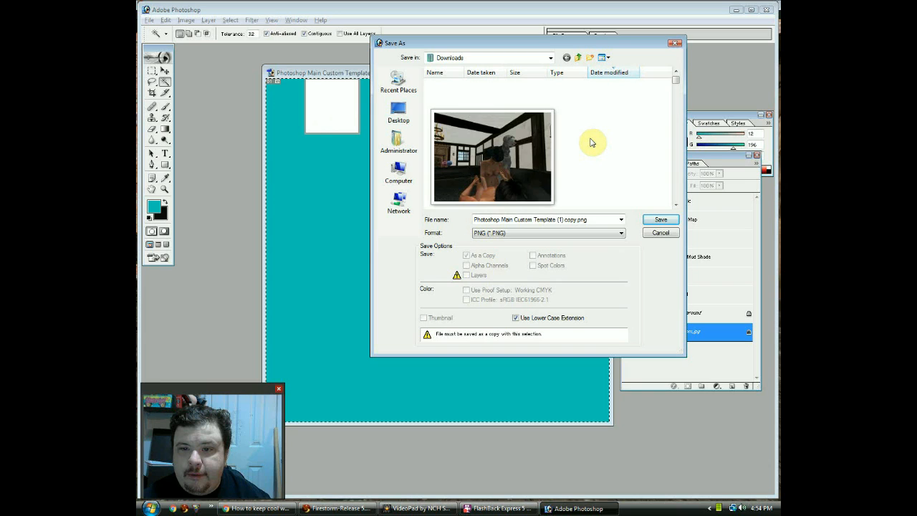
scroll(592, 142, down, 2)
scroll(591, 142, down, 1)
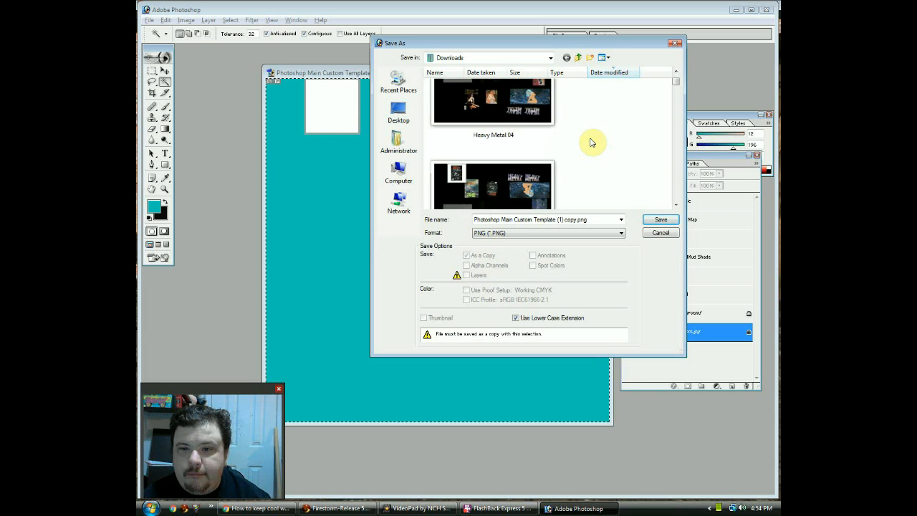
scroll(591, 142, down, 1)
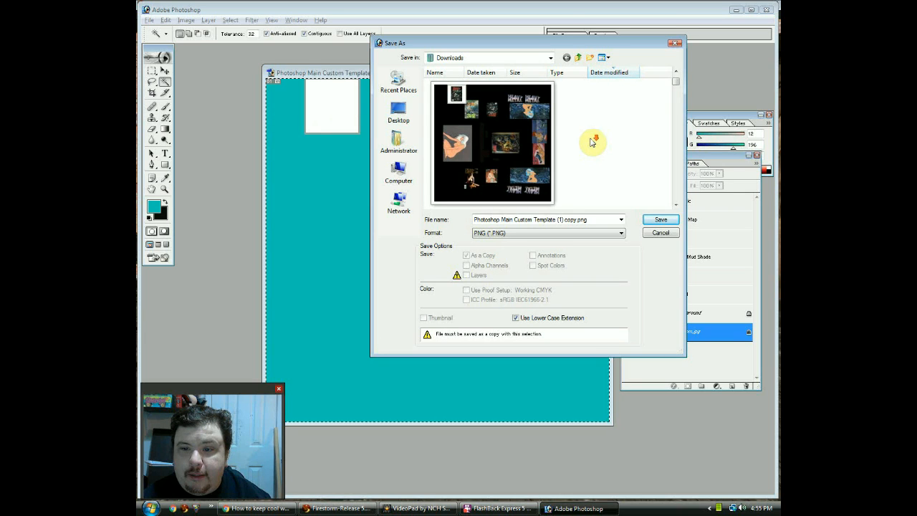
scroll(592, 142, down, 1)
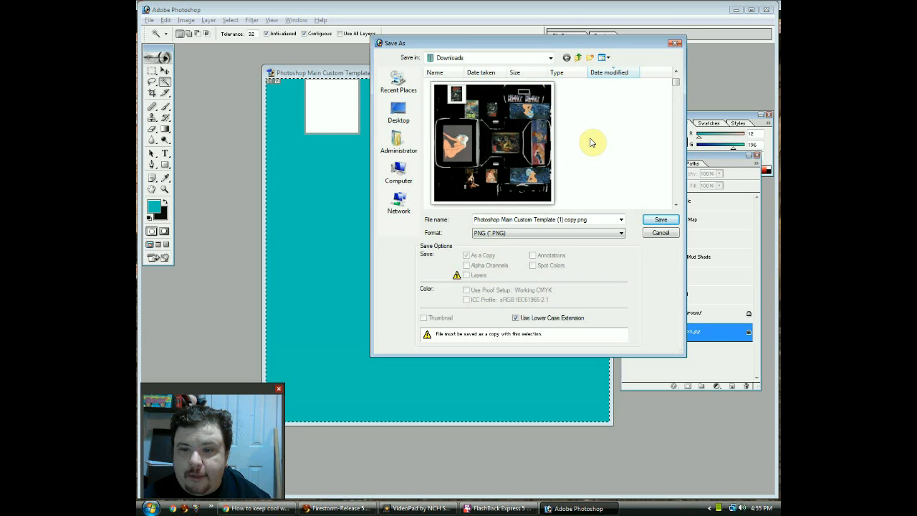
click(567, 219)
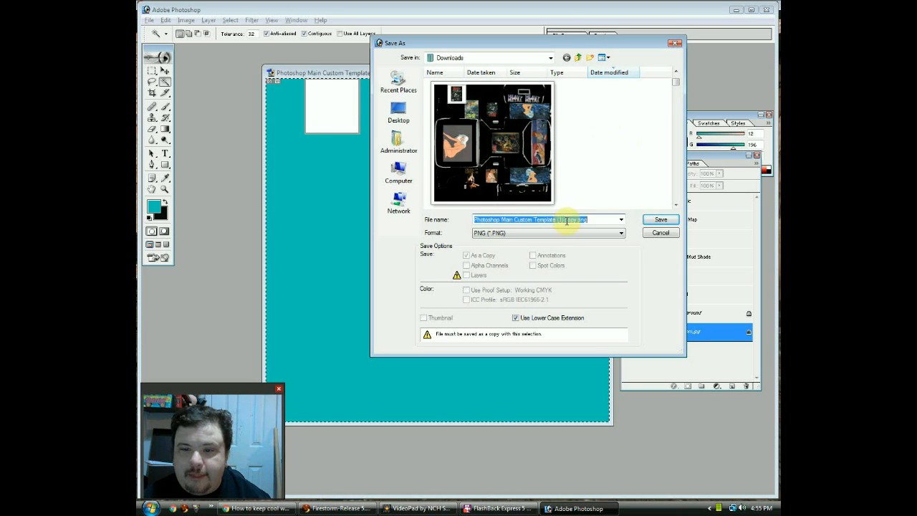
text(TEa)
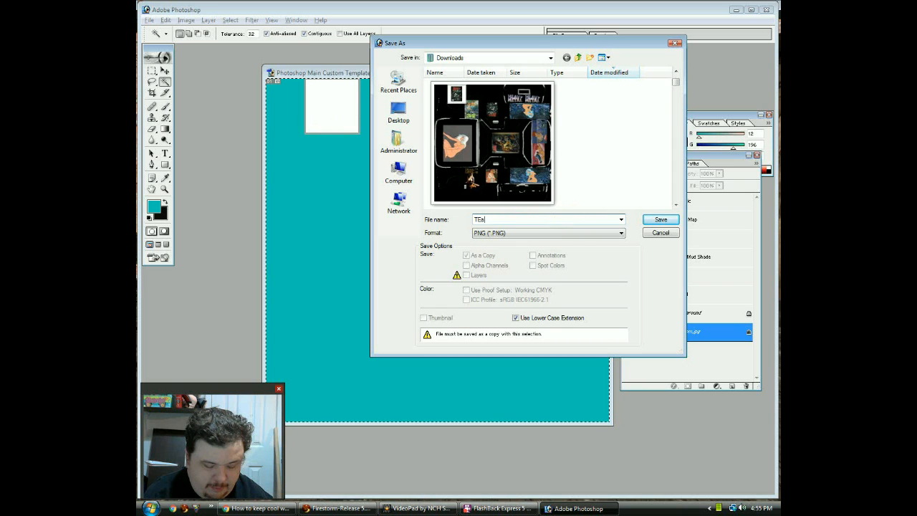
text(l Car)
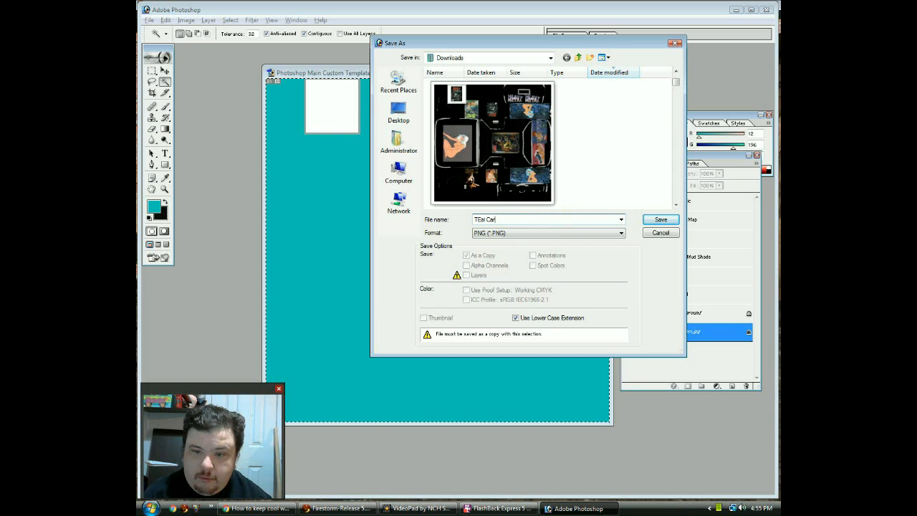
click(661, 220)
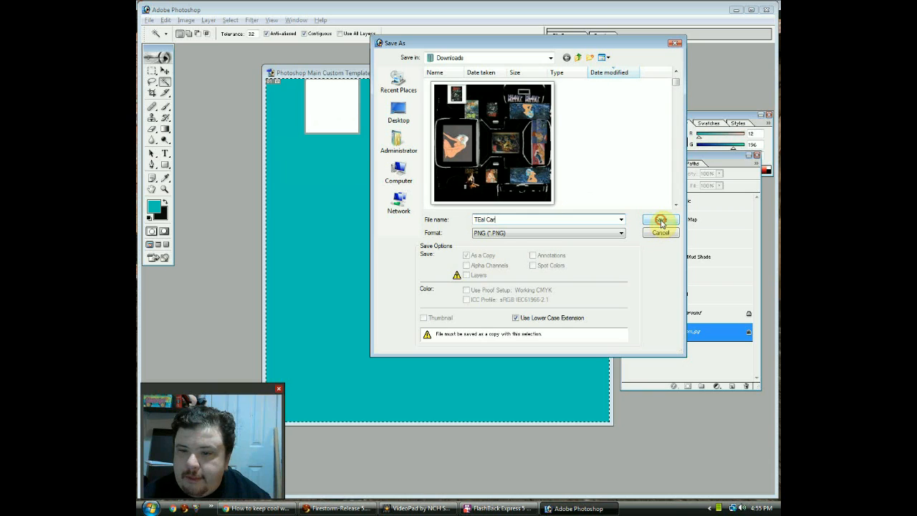
click(491, 247)
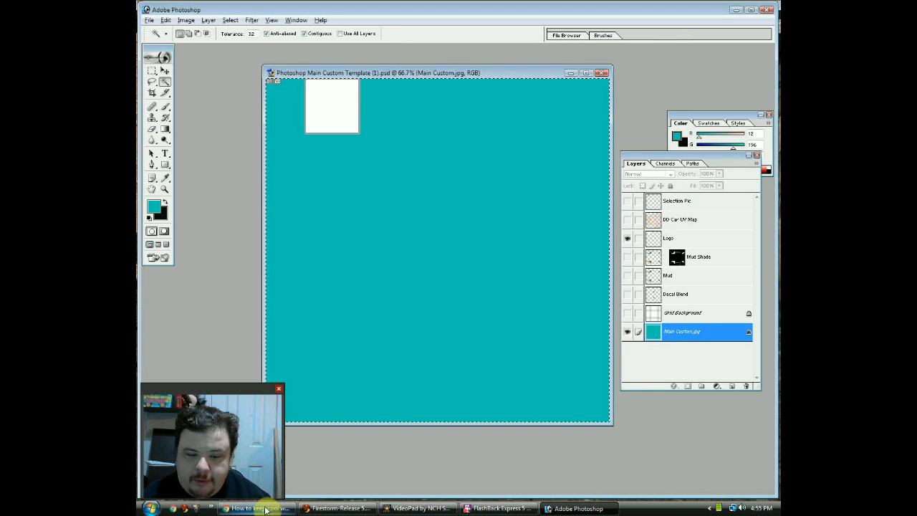
Step: Switch to Firestorm, bring out the custom texture applier cube near the car, and open its texture picker
click(333, 509)
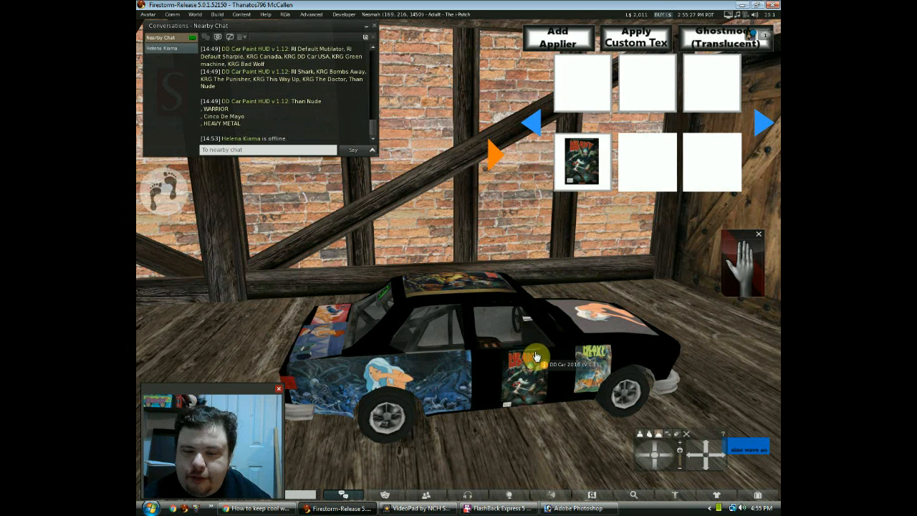
scroll(517, 367, down, 1)
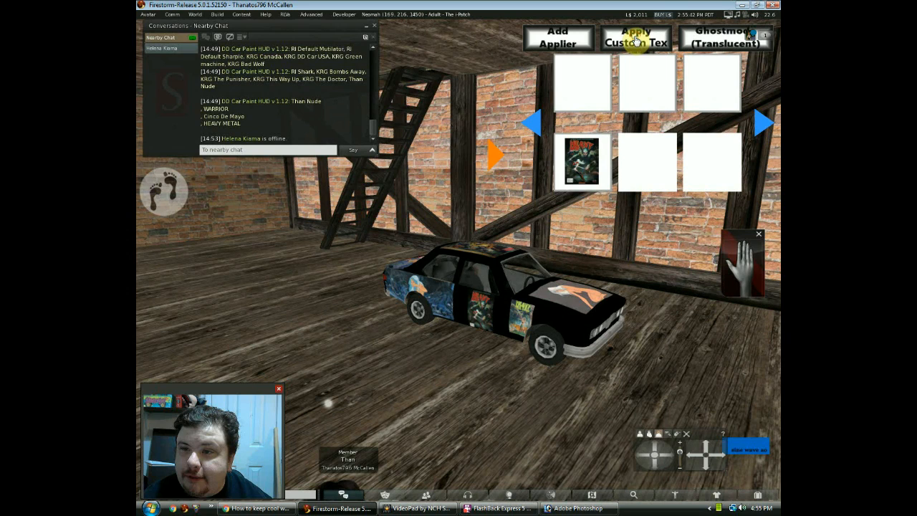
click(583, 161)
click(520, 335)
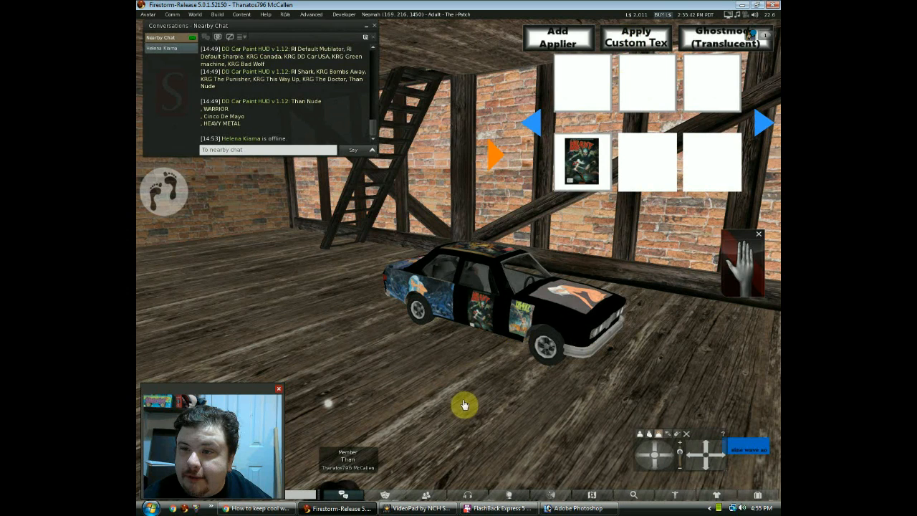
click(497, 258)
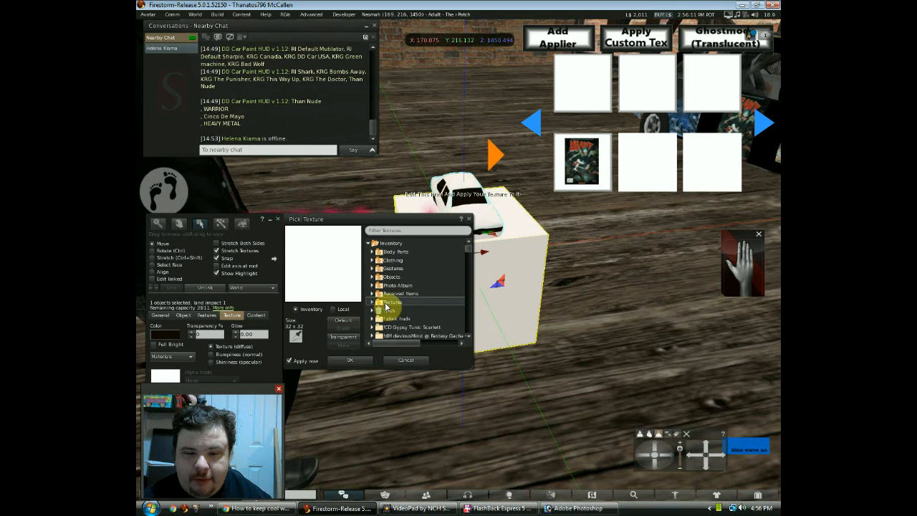
Step: Look through the inventory's Textures folder in the texture picker
click(387, 302)
scroll(379, 283, down, 1)
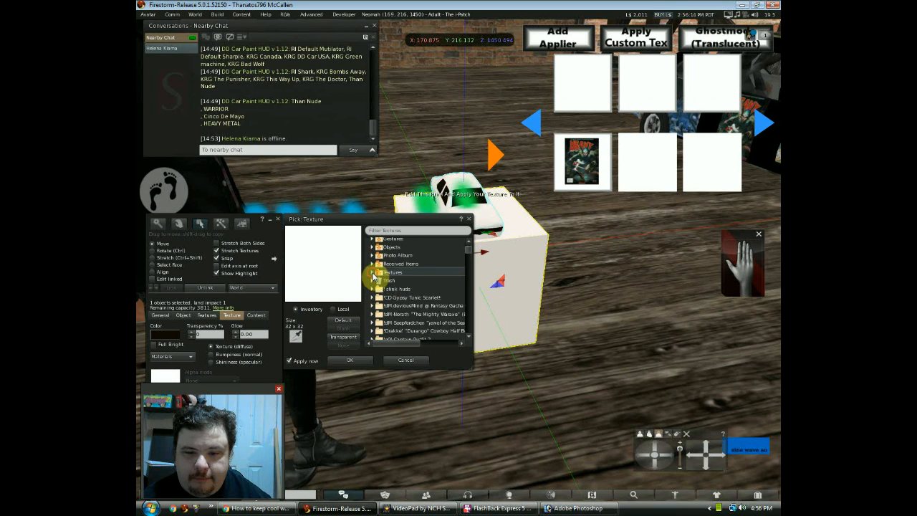
scroll(399, 315, down, 1)
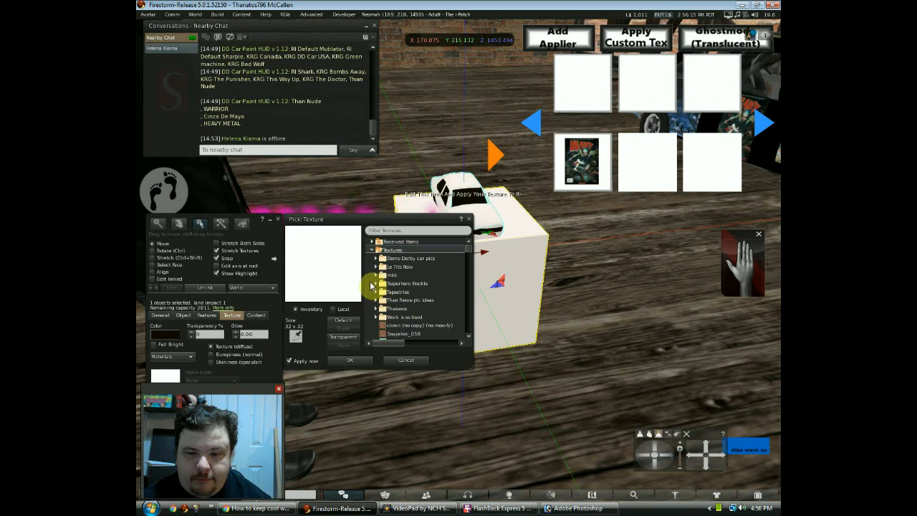
click(372, 283)
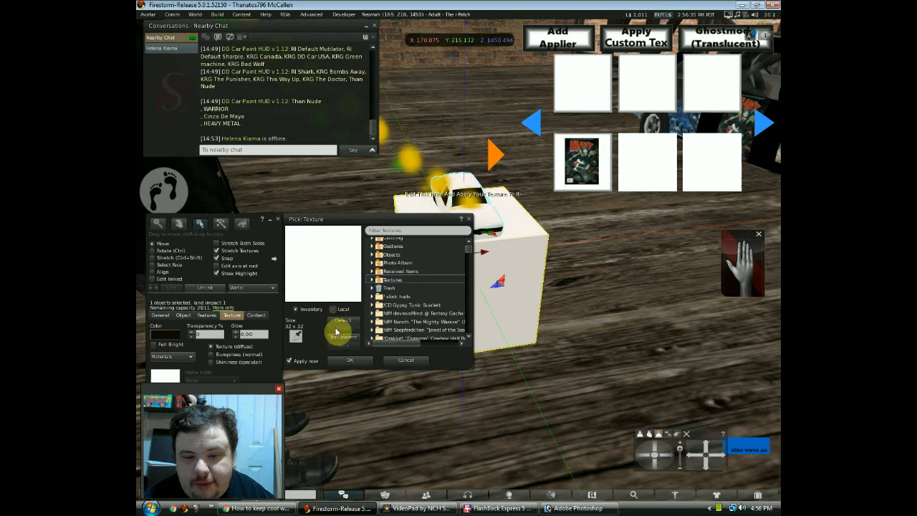
Step: Add TEal Car from Downloads as a local texture, apply it to the cube, and close the texture picker and object editor
click(337, 312)
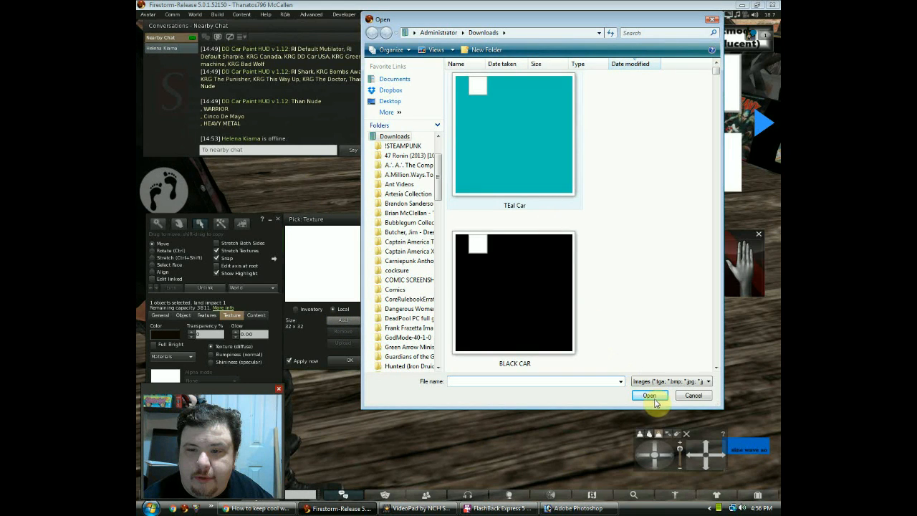
click(650, 396)
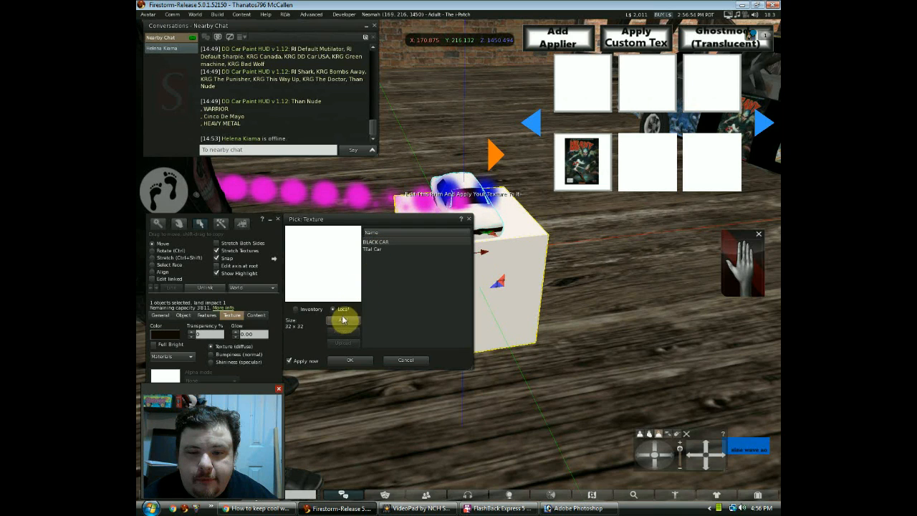
click(377, 250)
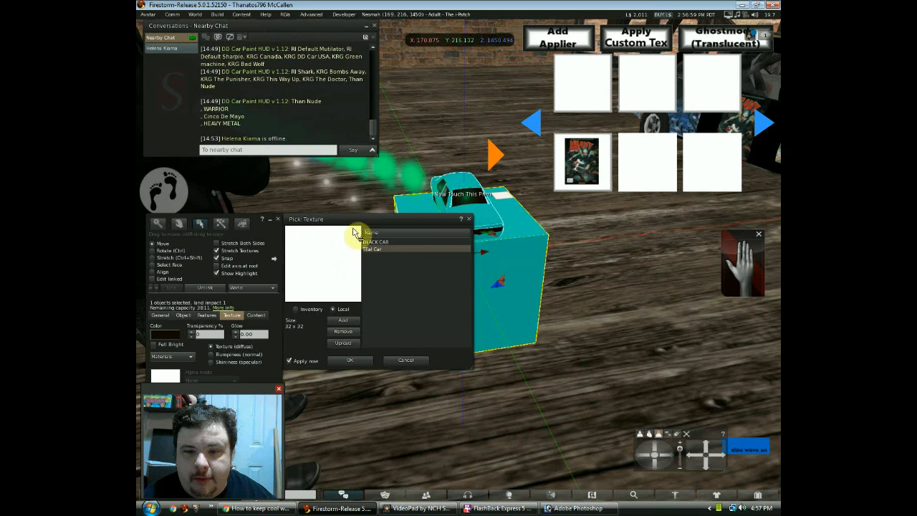
click(469, 220)
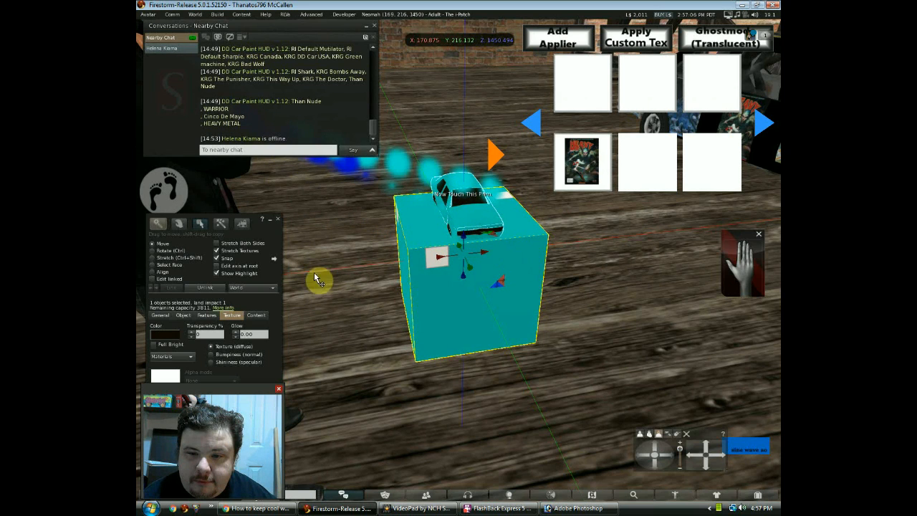
click(278, 220)
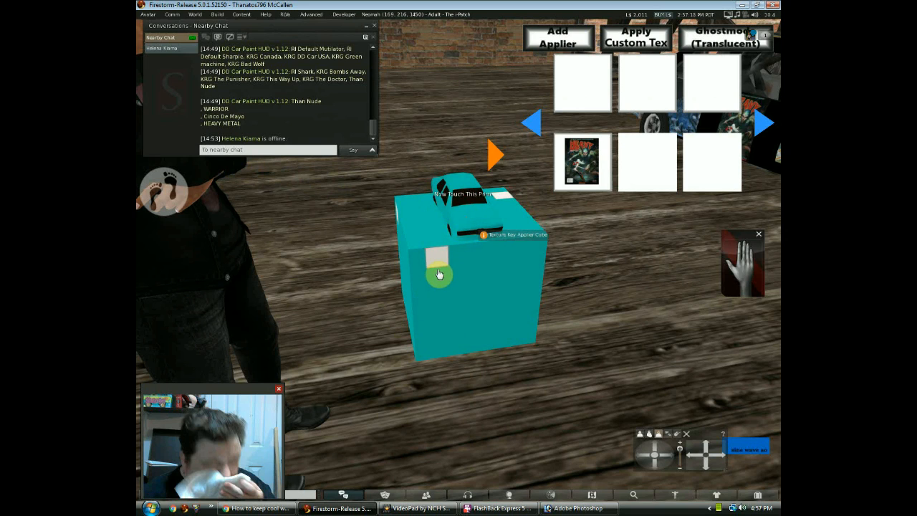
Step: Touch the applier cube and apply its texture to the car with the Apply 2 Car option
click(464, 224)
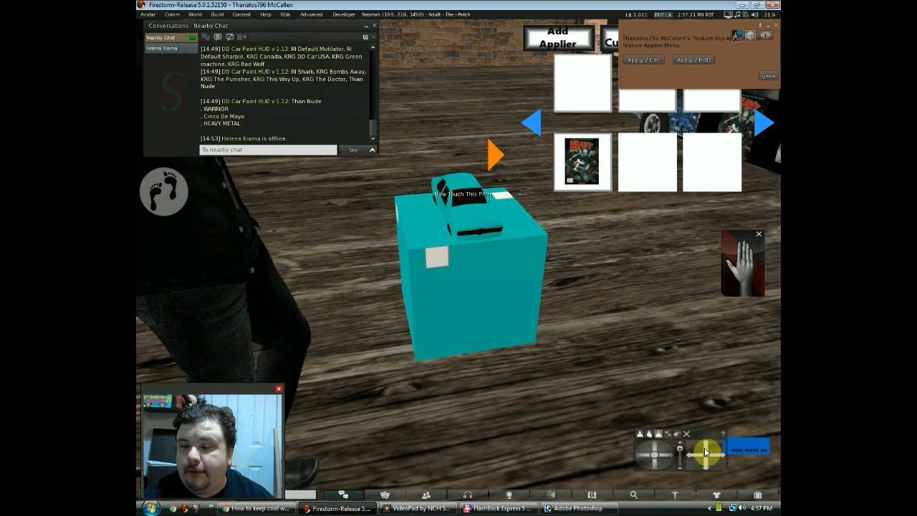
drag(705, 452, 705, 421)
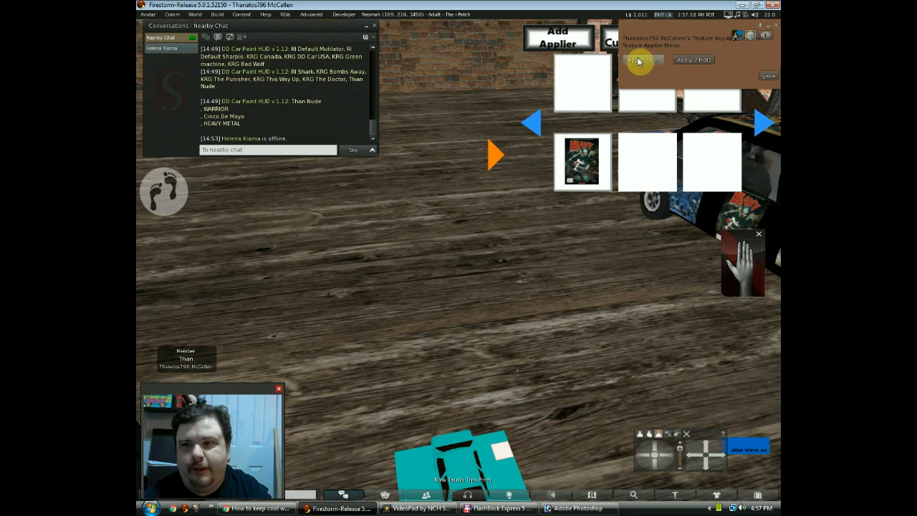
click(639, 61)
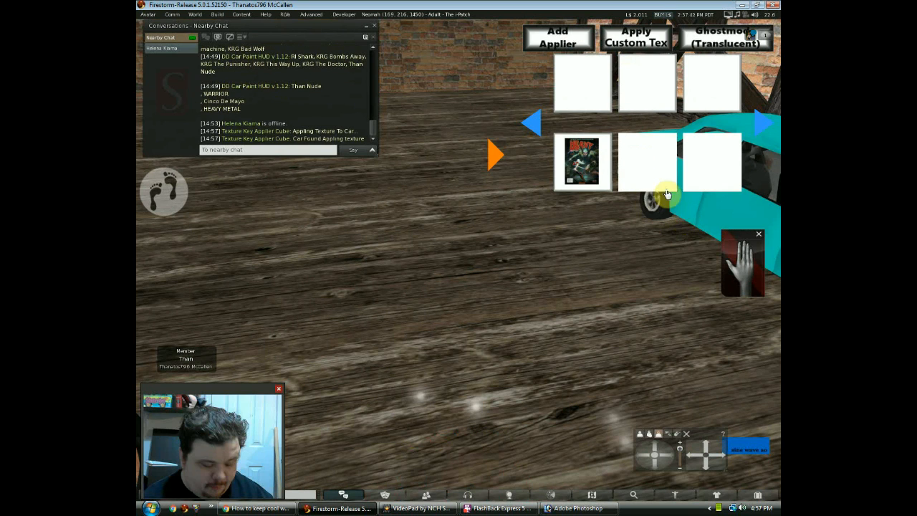
Step: Inspect the repainted car from the front and both sides
alt+click(705, 212)
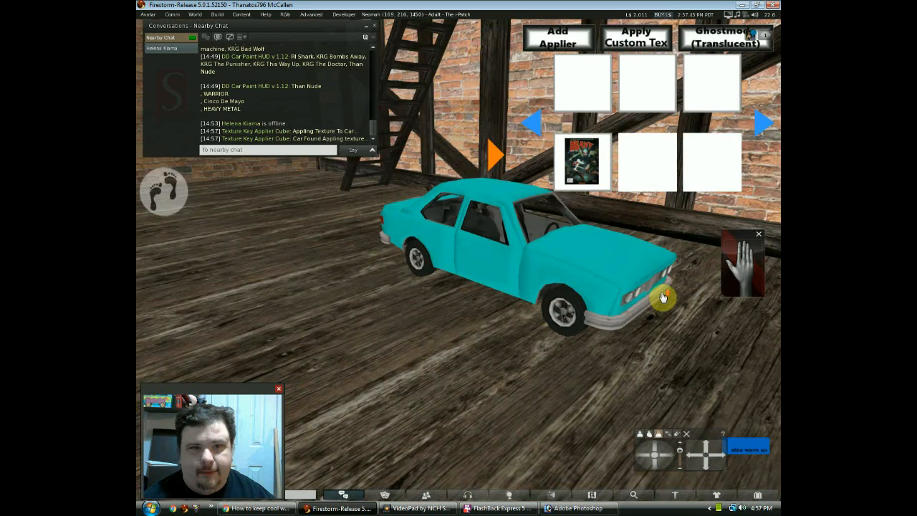
click(653, 297)
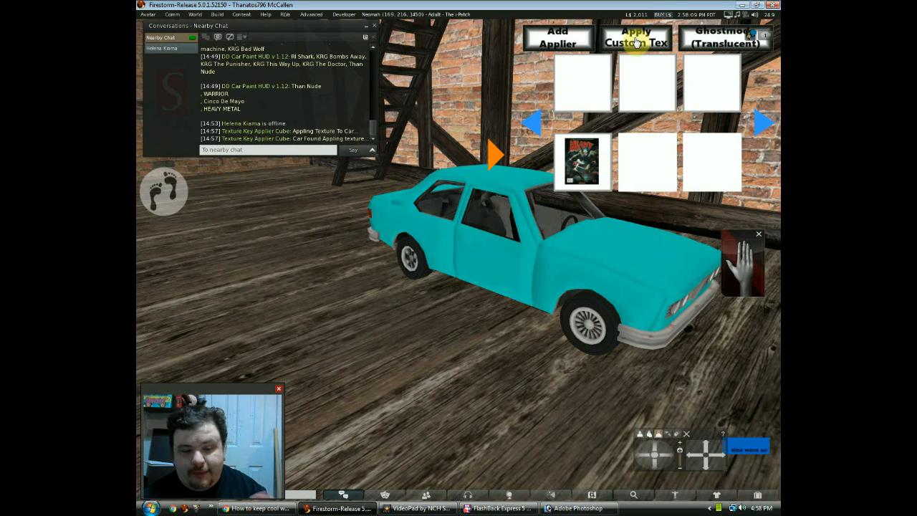
drag(669, 454, 671, 459)
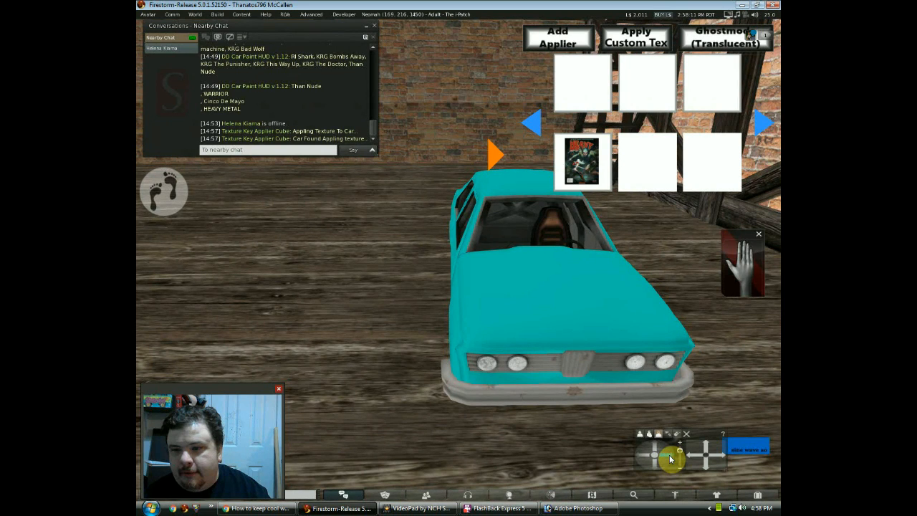
drag(671, 459, 671, 459)
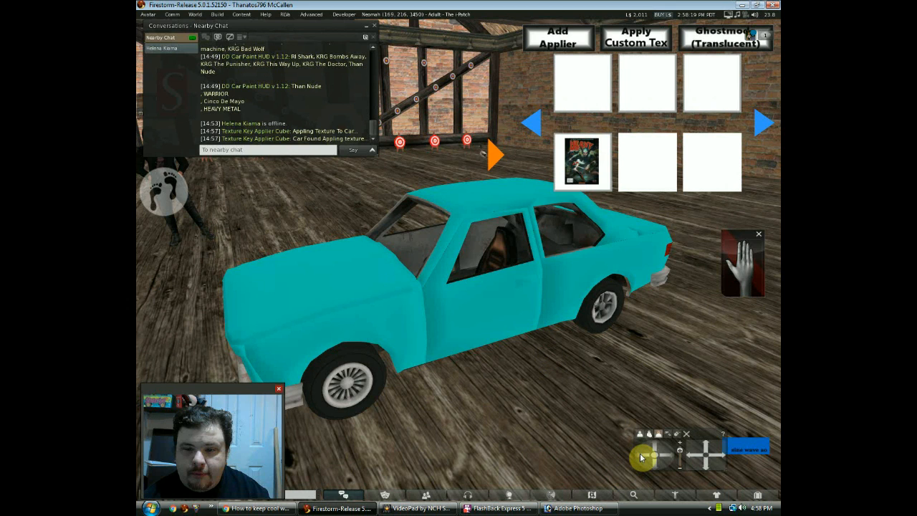
drag(642, 457, 642, 457)
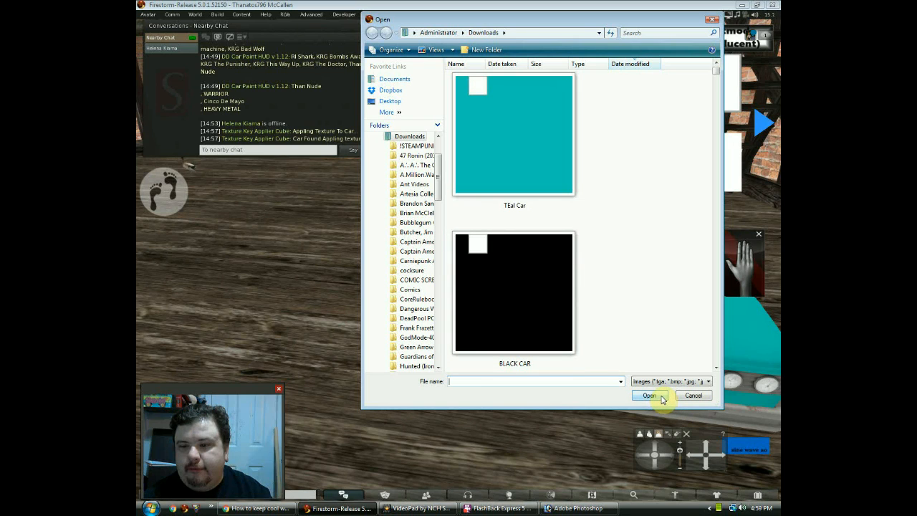
Step: Choose BLACK CAR from Downloads and upload it as a texture under that name for L$10
click(495, 289)
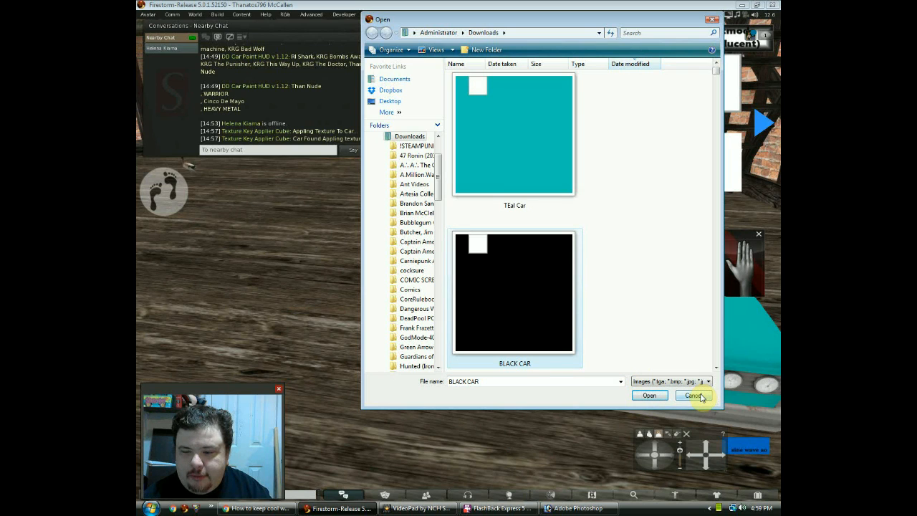
click(663, 398)
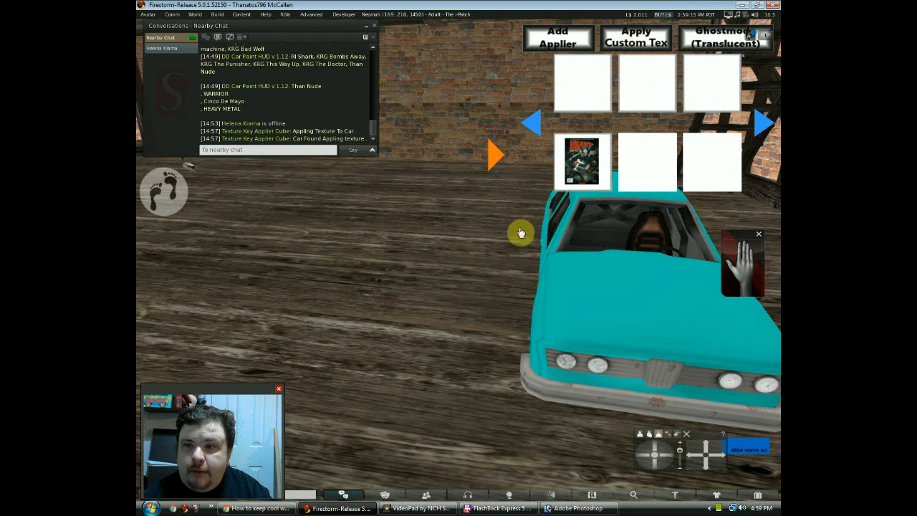
drag(692, 452, 686, 452)
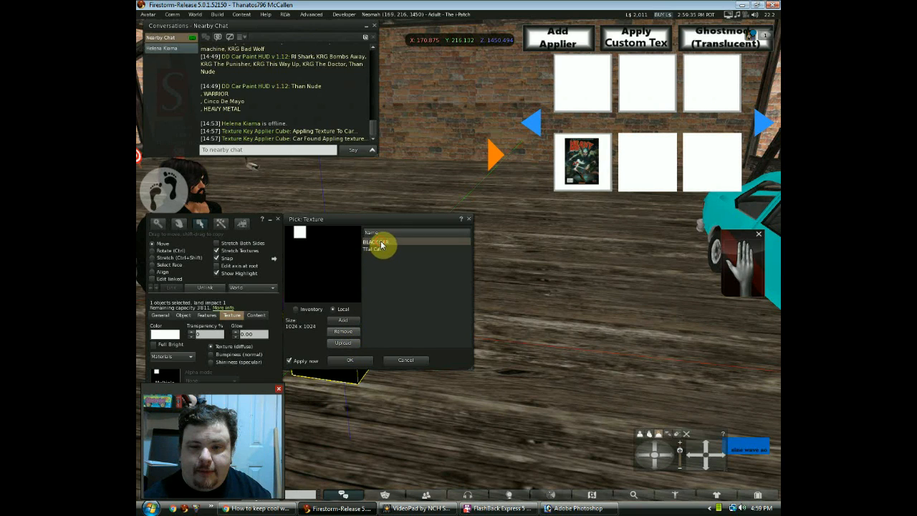
click(345, 344)
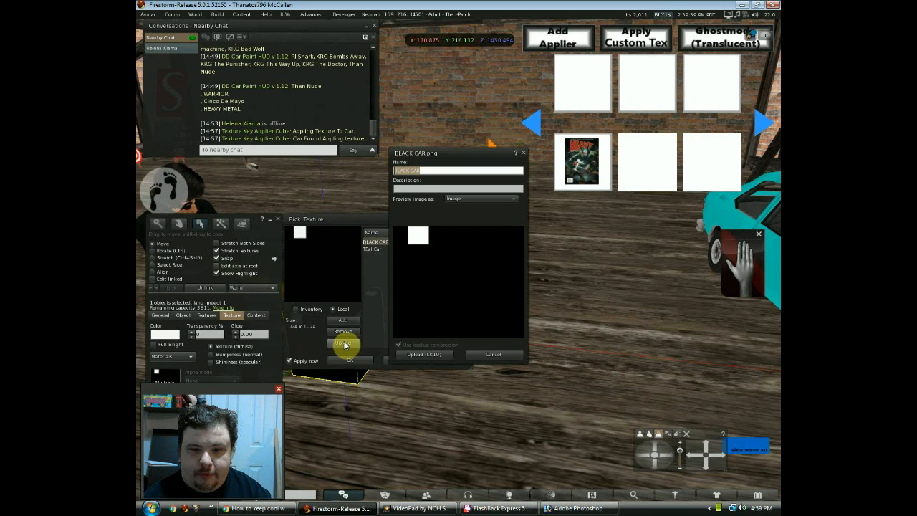
click(423, 354)
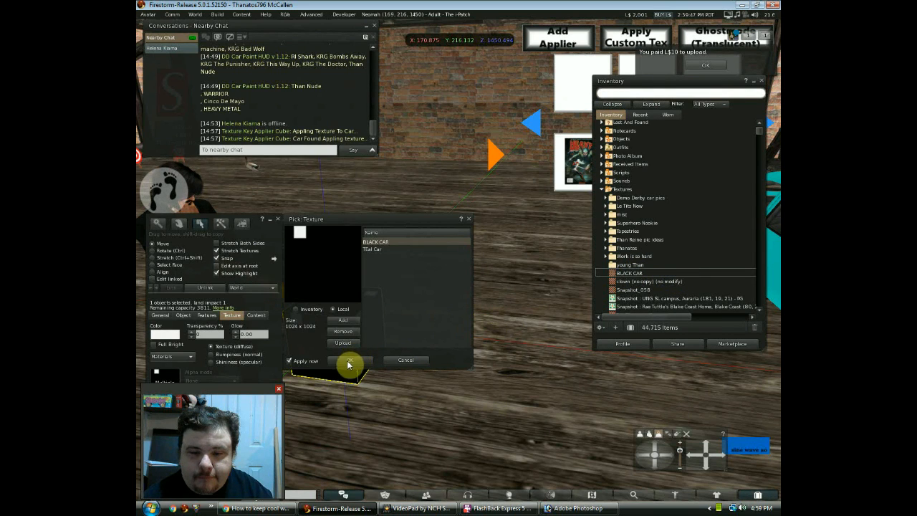
Step: Apply the uploaded BLACK CAR from the inventory's Textures folder to the cube, and close the texture picker and object editor
click(316, 315)
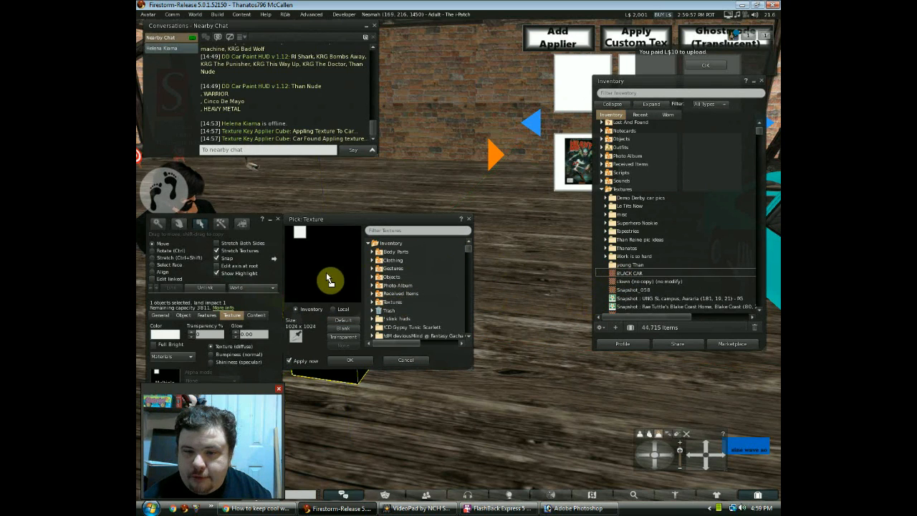
drag(327, 275, 326, 274)
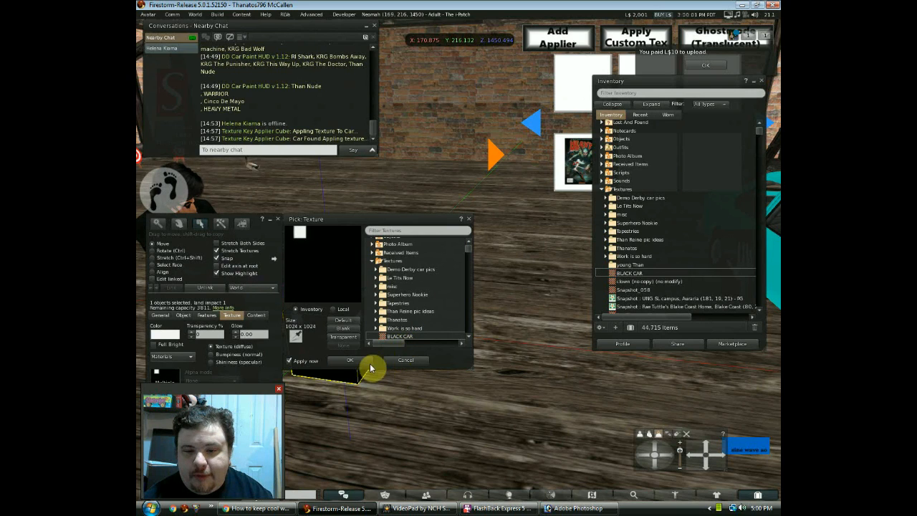
click(334, 366)
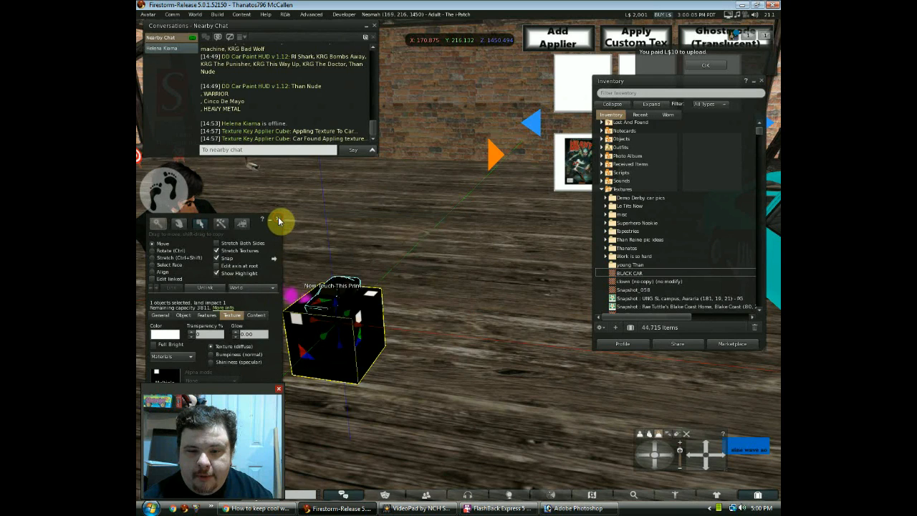
key(Escape)
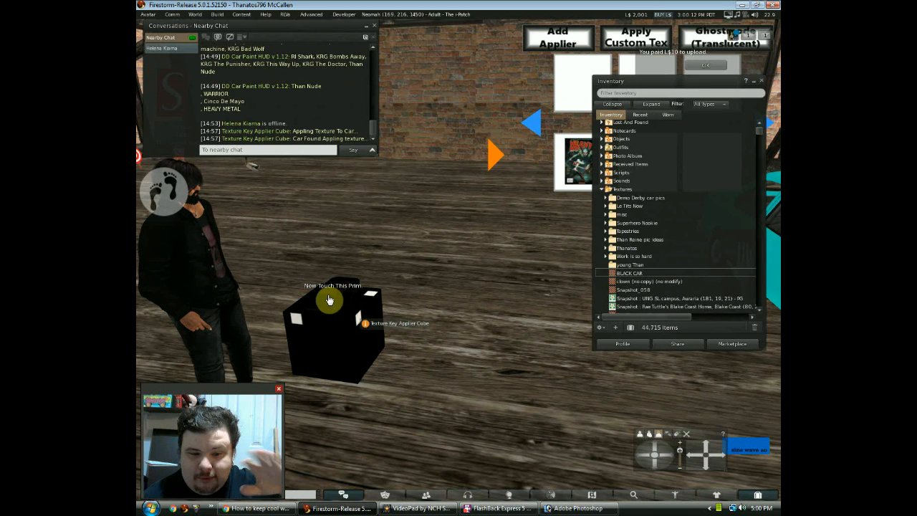
Step: Touch the black applier cube and paint the car with its texture using the Apply 2 Car option
click(331, 300)
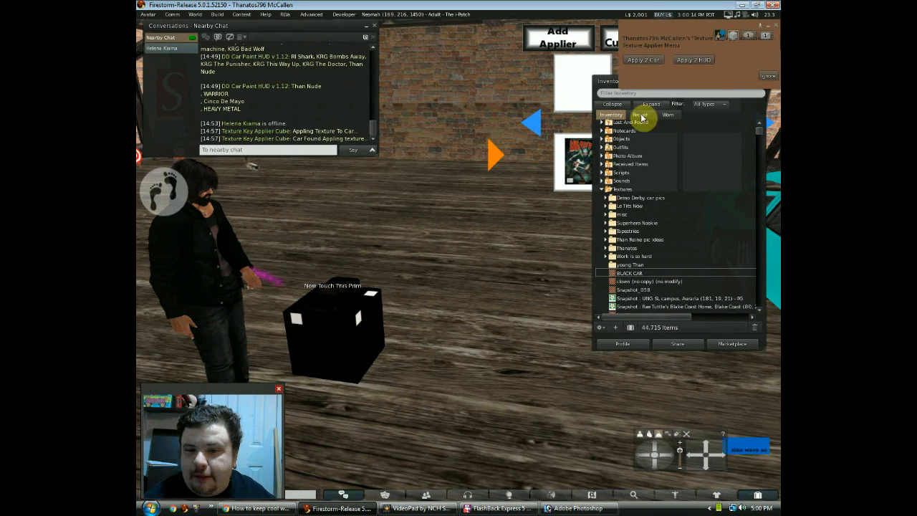
click(642, 62)
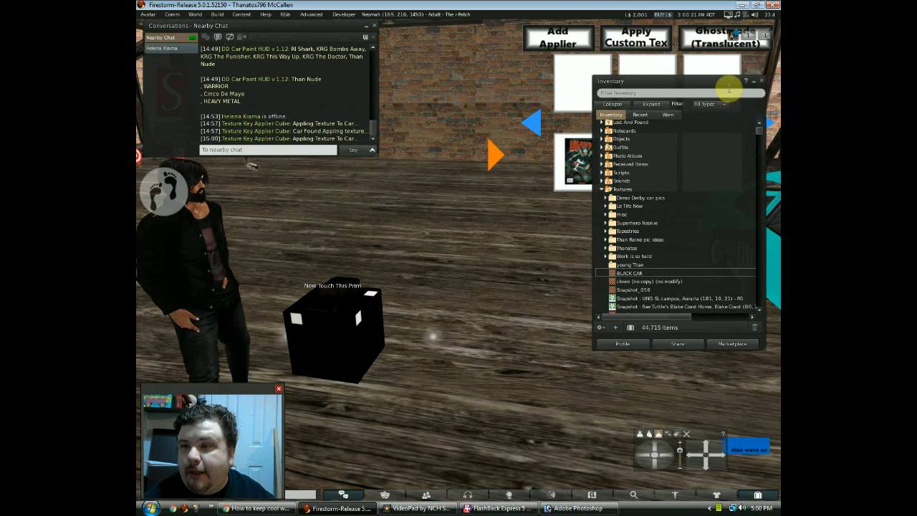
click(717, 457)
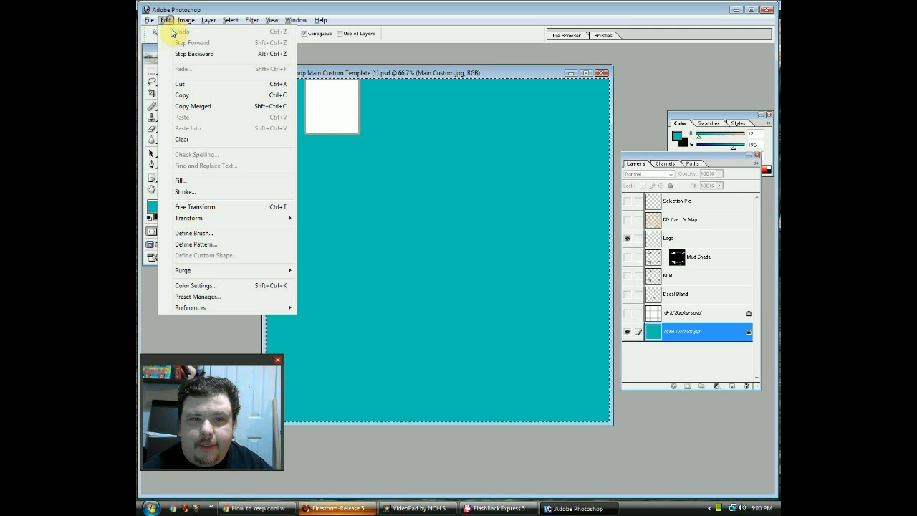
Step: Switch to Photoshop and step back through the teal fill on the Main Custom.jpg layer
click(183, 54)
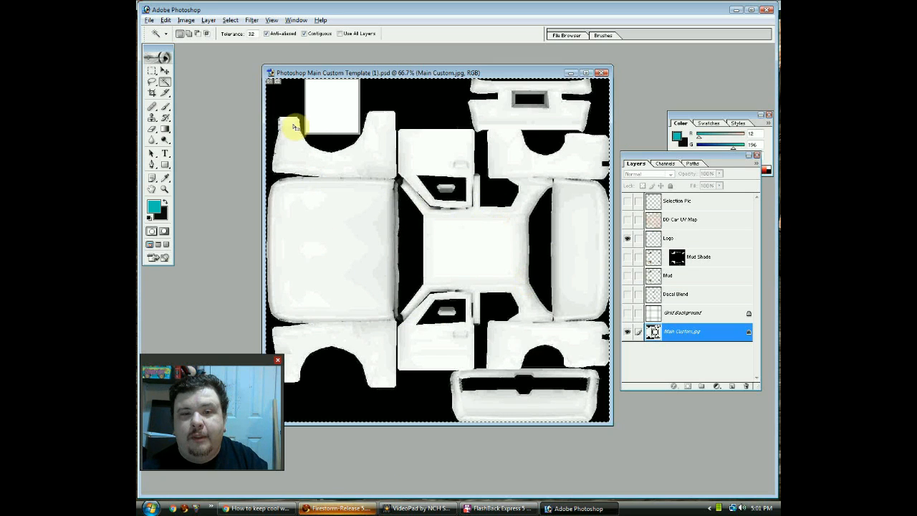
Step: Start opening an image, go to the !STEAMPUNK folder inside Downloads, and set the file type to All Formats
click(152, 24)
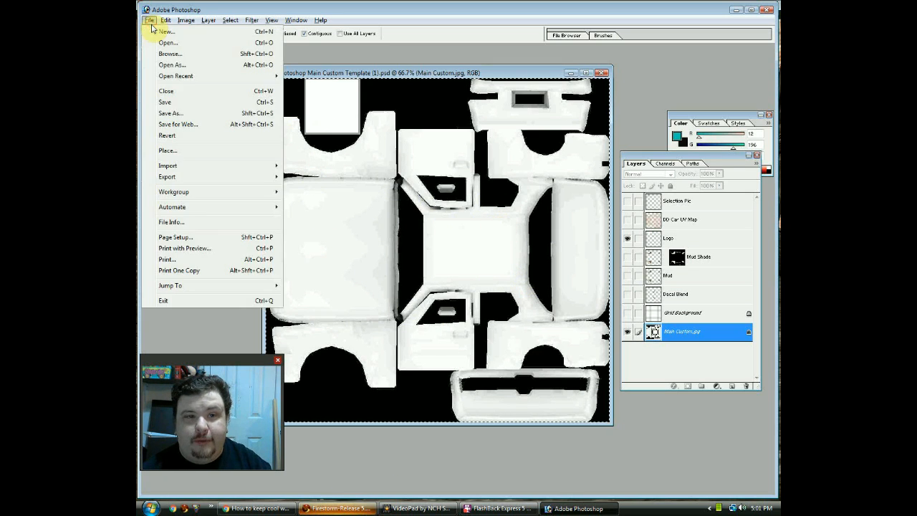
click(167, 43)
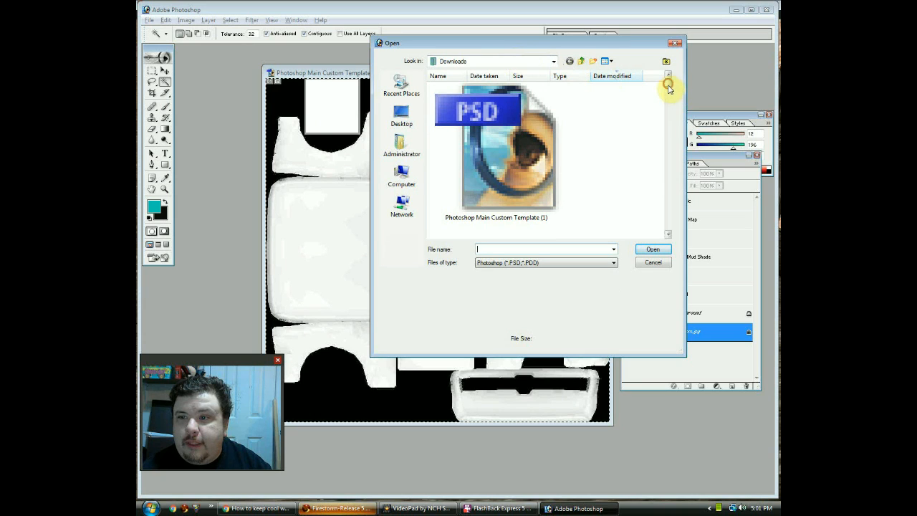
drag(669, 86, 671, 160)
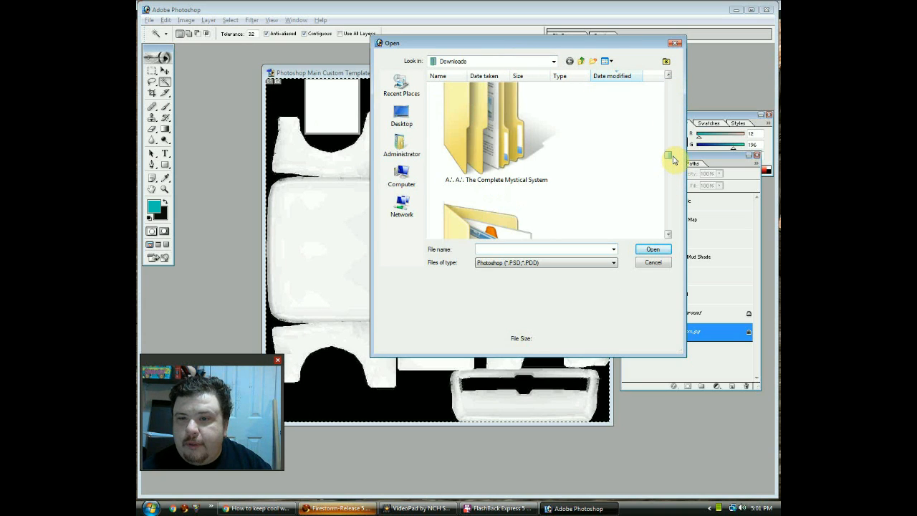
click(528, 247)
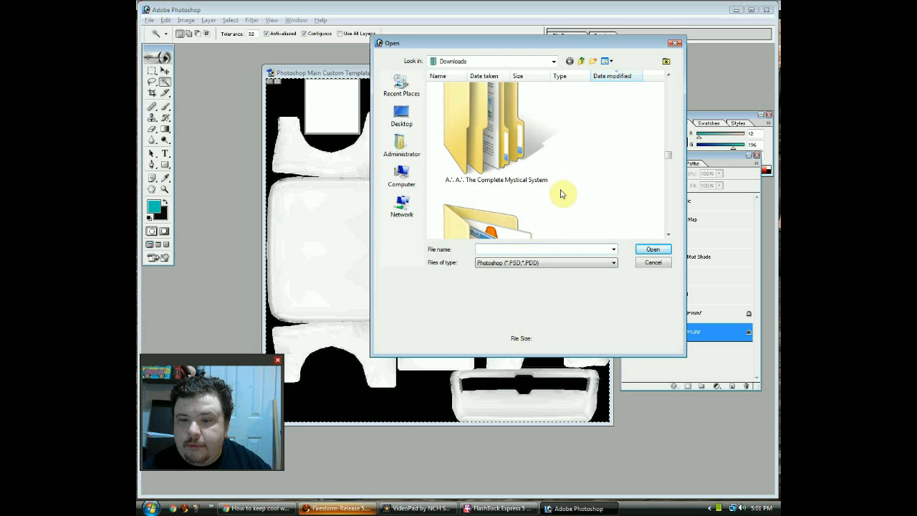
scroll(563, 193, up, 1)
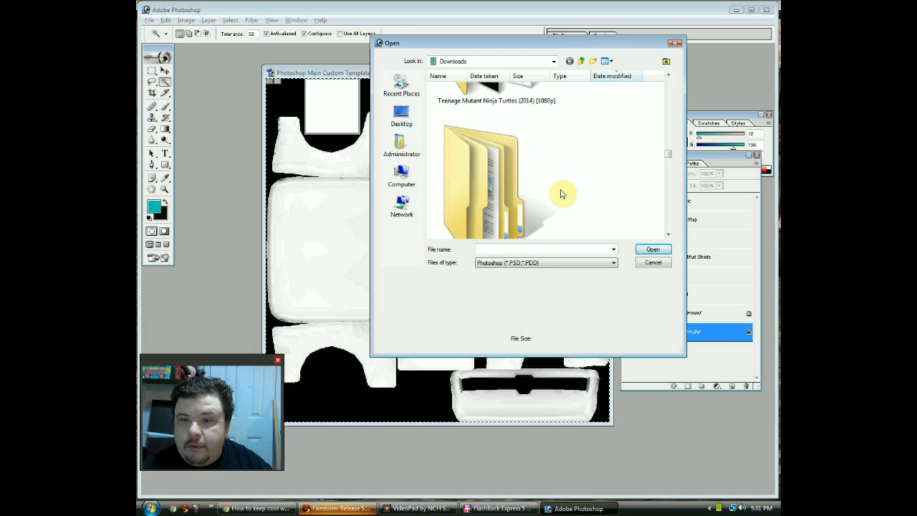
scroll(563, 193, up, 2)
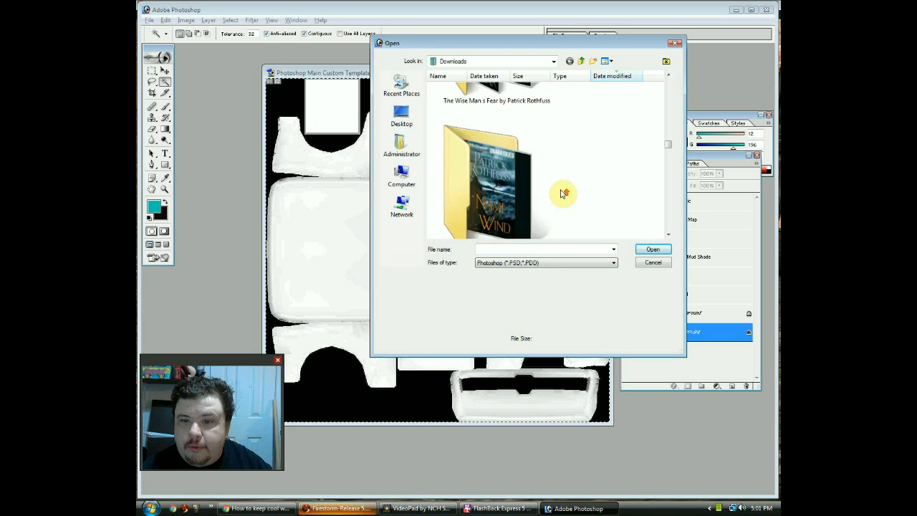
scroll(563, 194, up, 1)
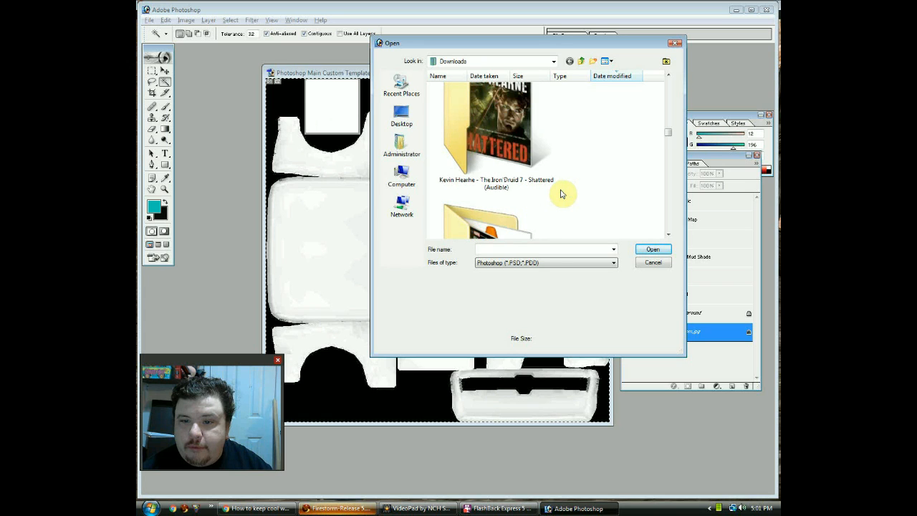
scroll(563, 194, up, 1)
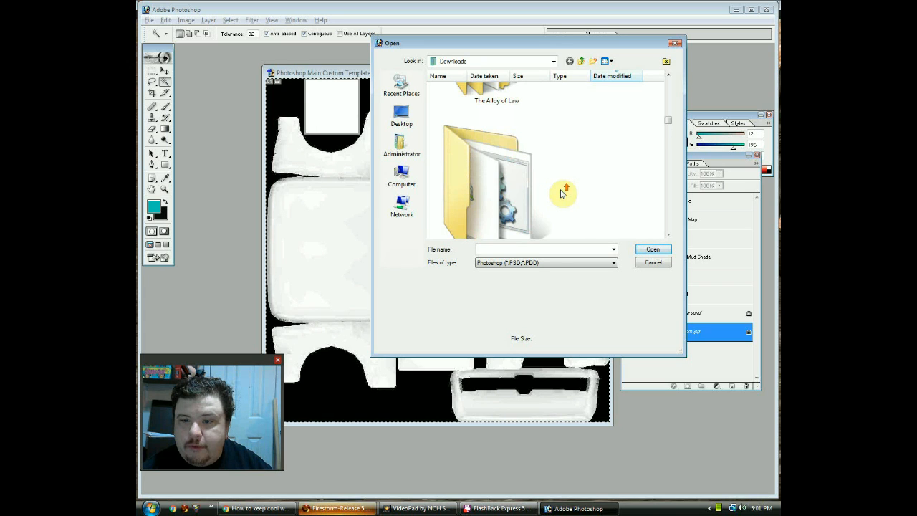
drag(666, 122, 669, 99)
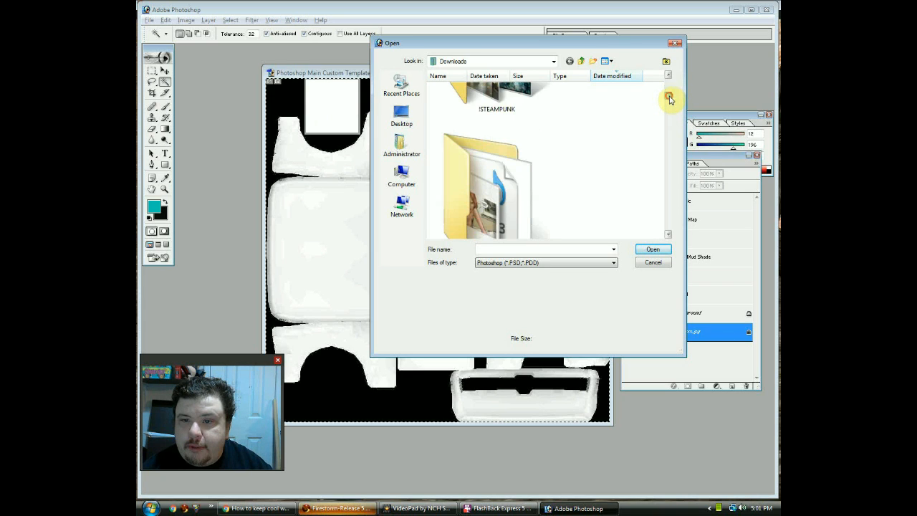
click(478, 105)
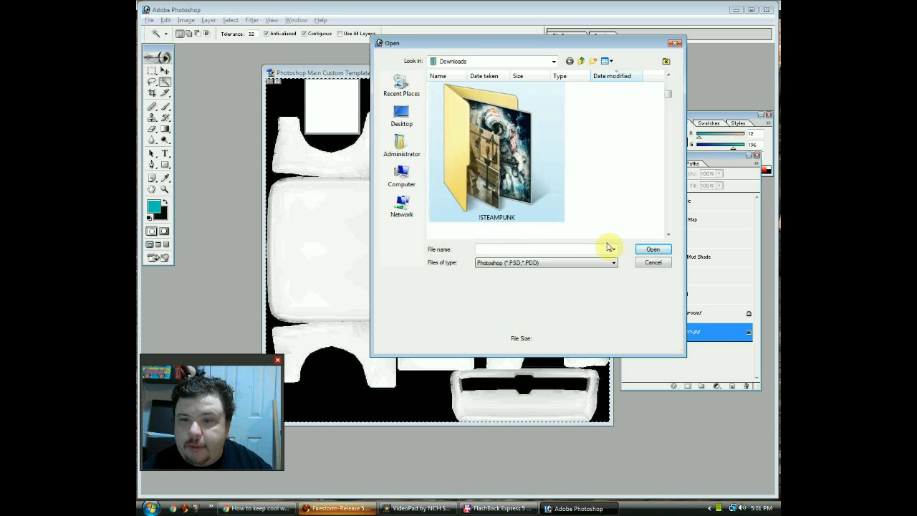
click(652, 249)
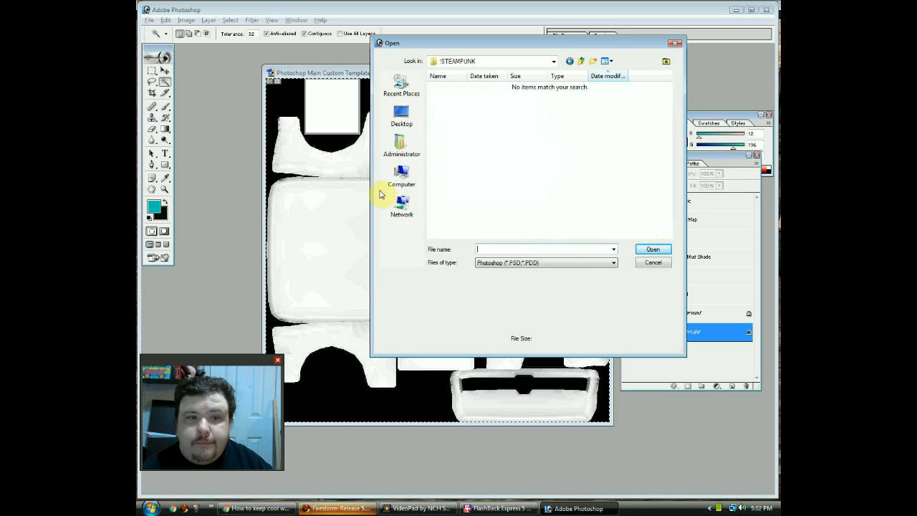
click(514, 264)
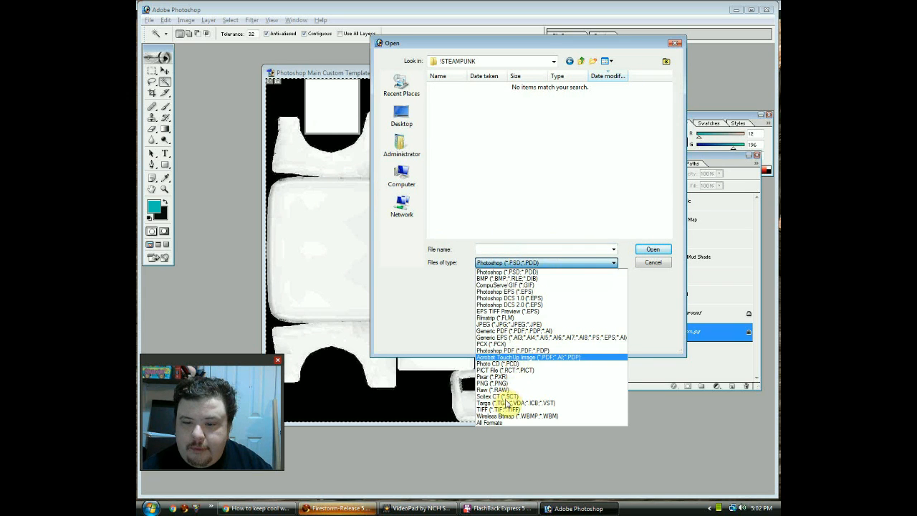
click(489, 423)
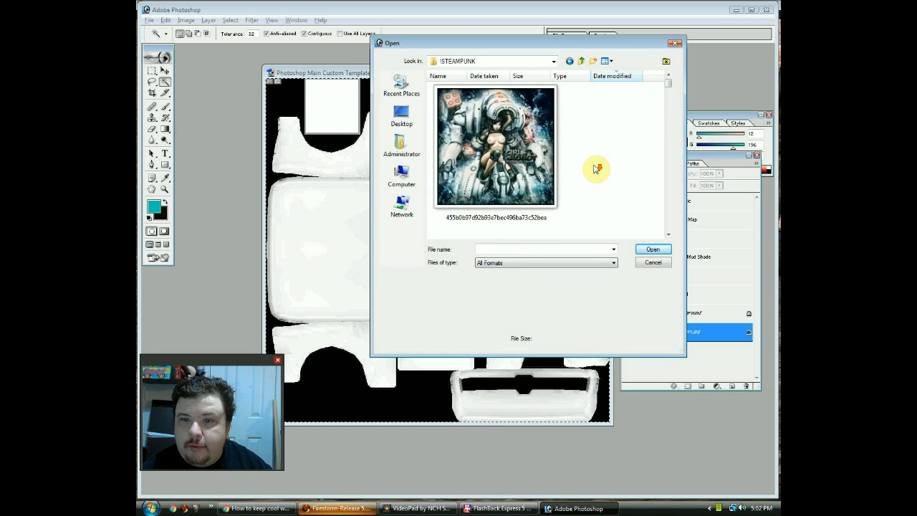
Step: Browse the picture thumbnails in the !STEAMPUNK folder for artwork suitable for the car texture
scroll(596, 169, down, 2)
scroll(596, 169, down, 2)
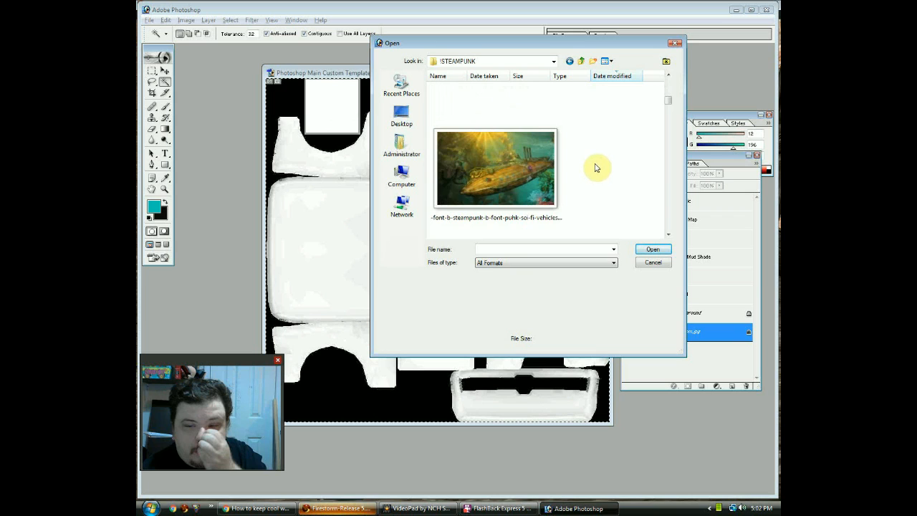
scroll(595, 168, down, 2)
scroll(594, 168, down, 2)
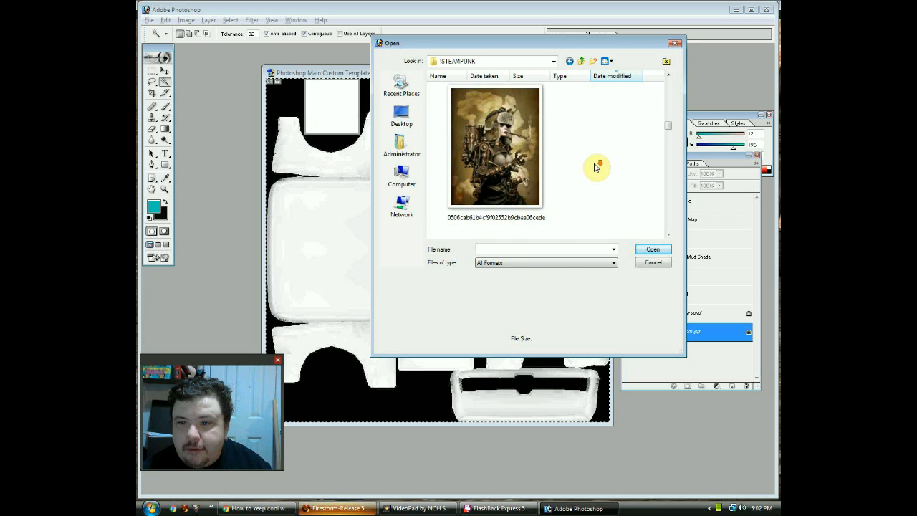
scroll(596, 167, down, 2)
scroll(596, 167, down, 2)
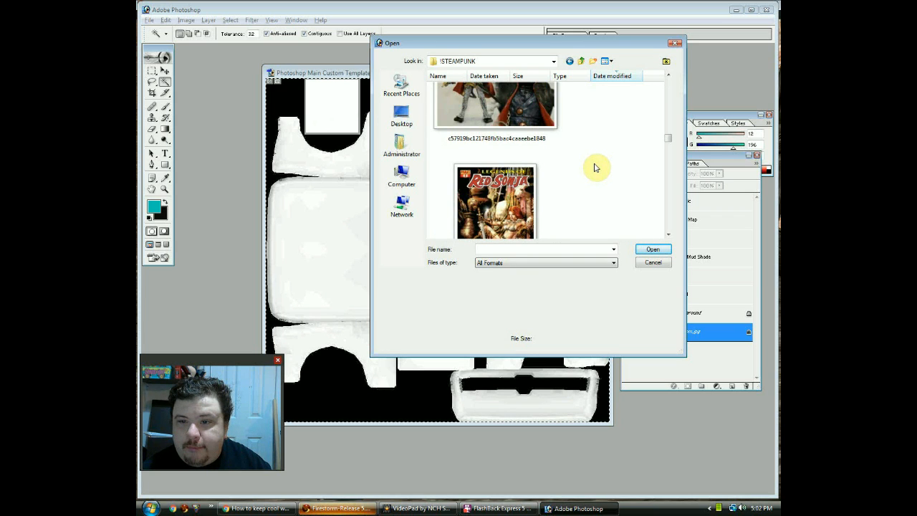
scroll(595, 168, down, 1)
scroll(595, 168, down, 1)
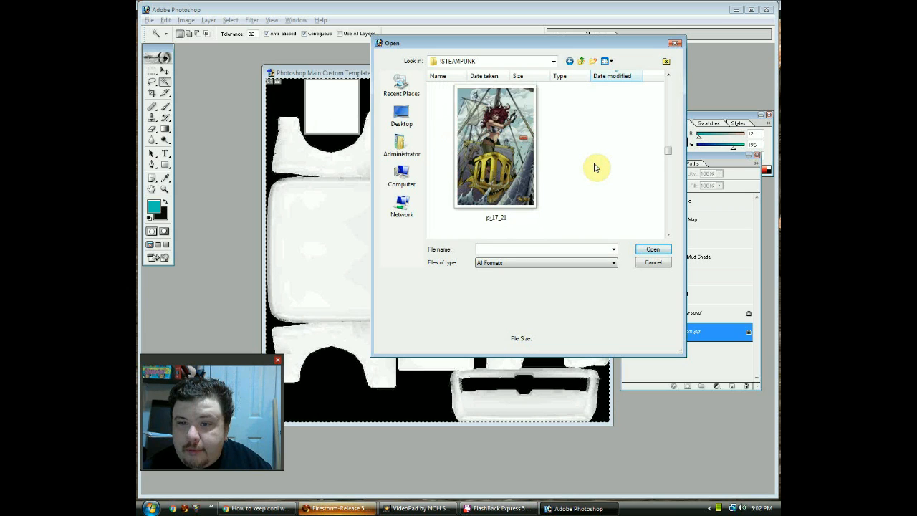
scroll(596, 167, down, 1)
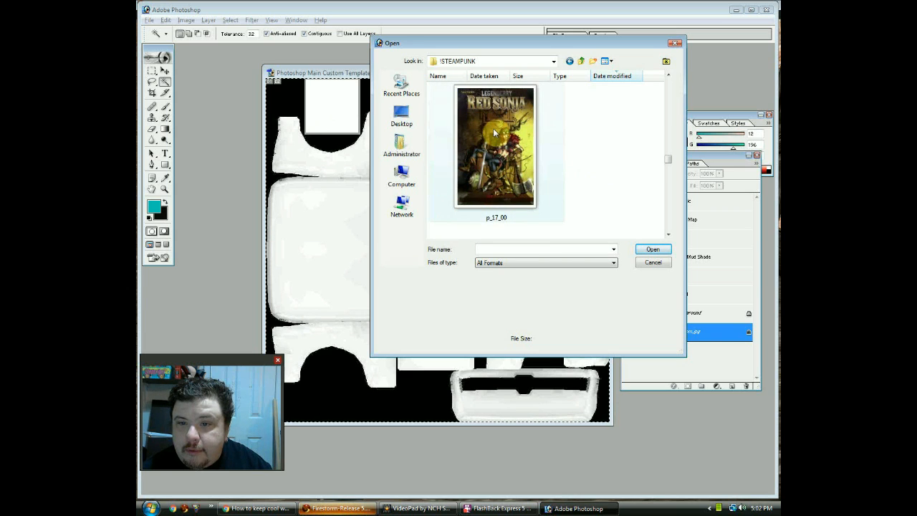
scroll(591, 157, down, 1)
scroll(591, 158, down, 1)
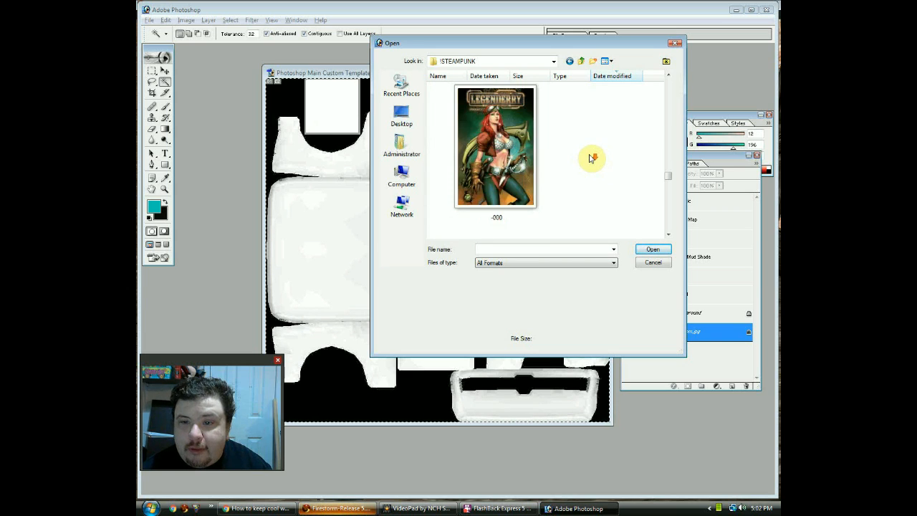
scroll(592, 157, down, 1)
scroll(591, 157, up, 1)
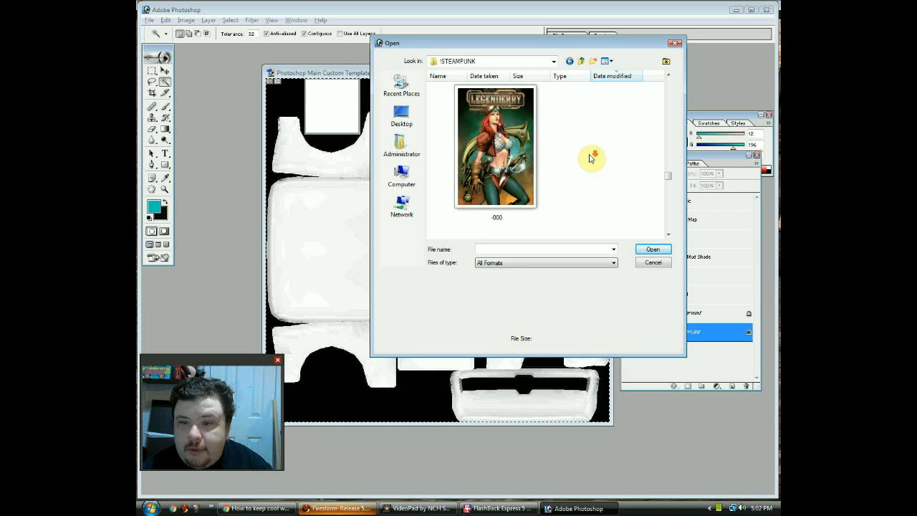
scroll(592, 158, down, 1)
scroll(590, 158, down, 1)
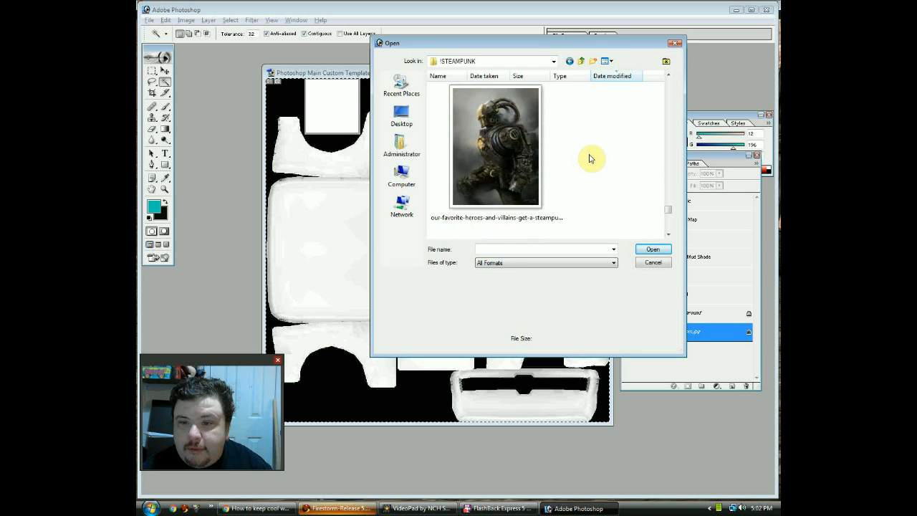
scroll(591, 159, down, 1)
Step: Select fTwosNl, the robot on the green-splashed background, the horned armoured figure, the seated gorilla and p49_0 together as files to open
click(500, 169)
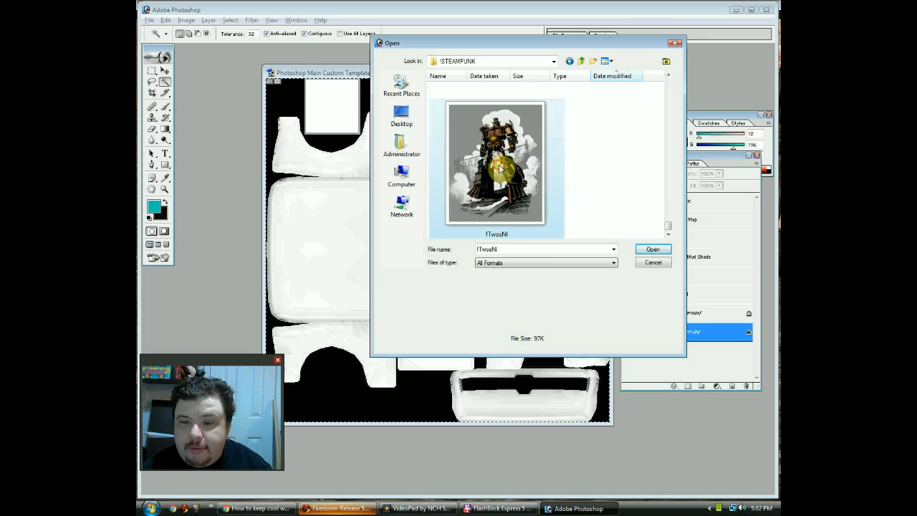
scroll(588, 186, up, 1)
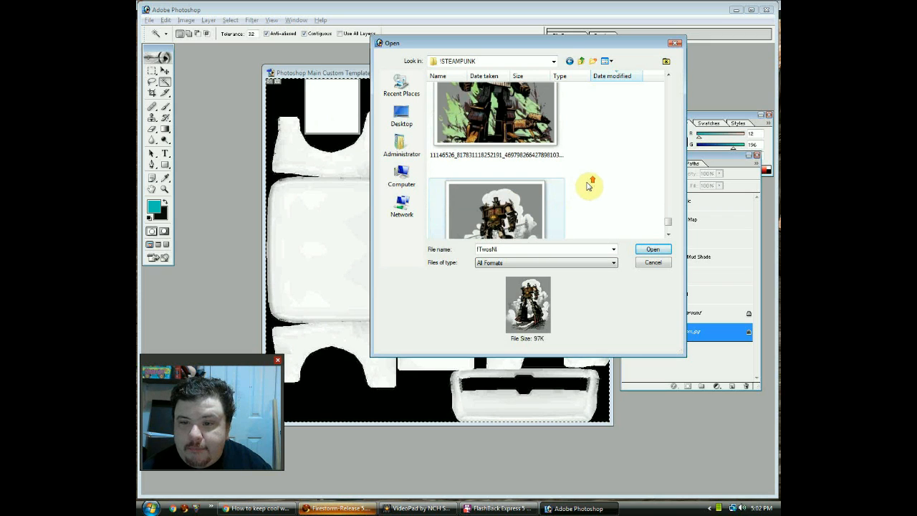
ctrl+click(485, 153)
scroll(584, 171, up, 1)
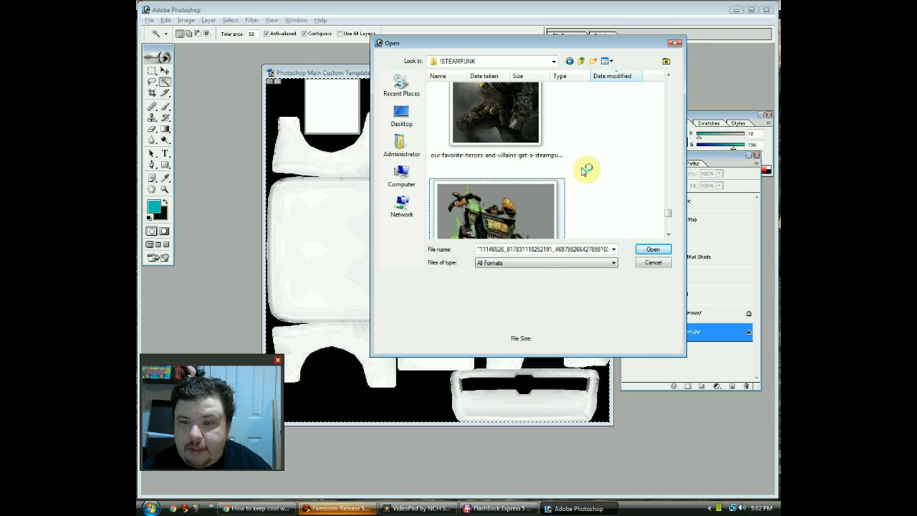
ctrl+click(501, 170)
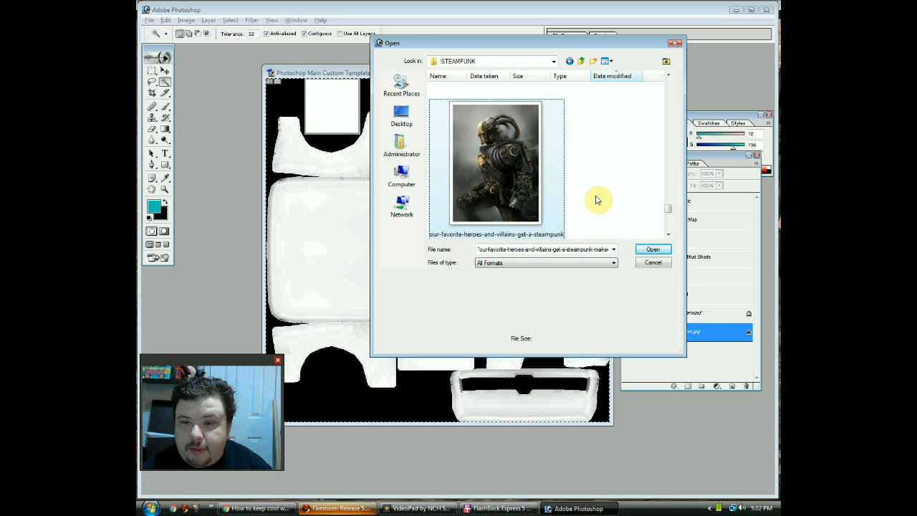
ctrl+click(510, 173)
scroll(595, 195, up, 1)
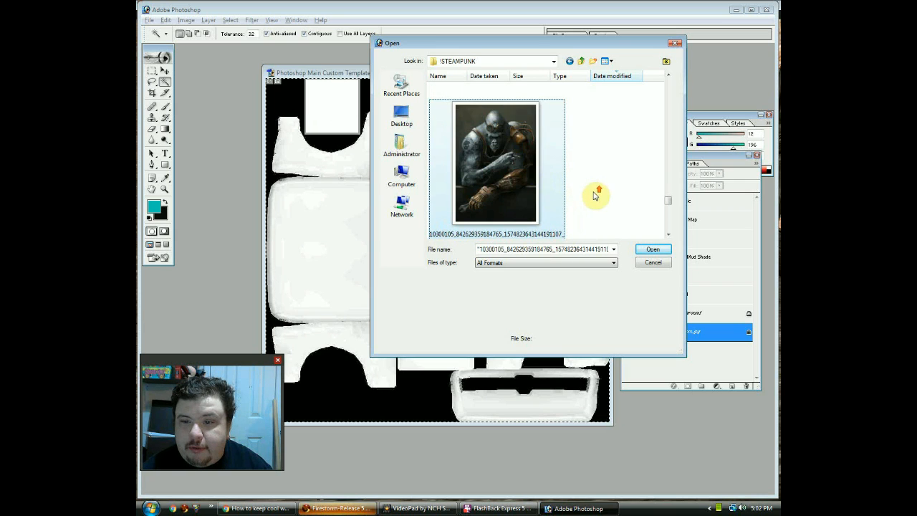
scroll(594, 196, up, 1)
ctrl+click(514, 170)
scroll(609, 170, up, 1)
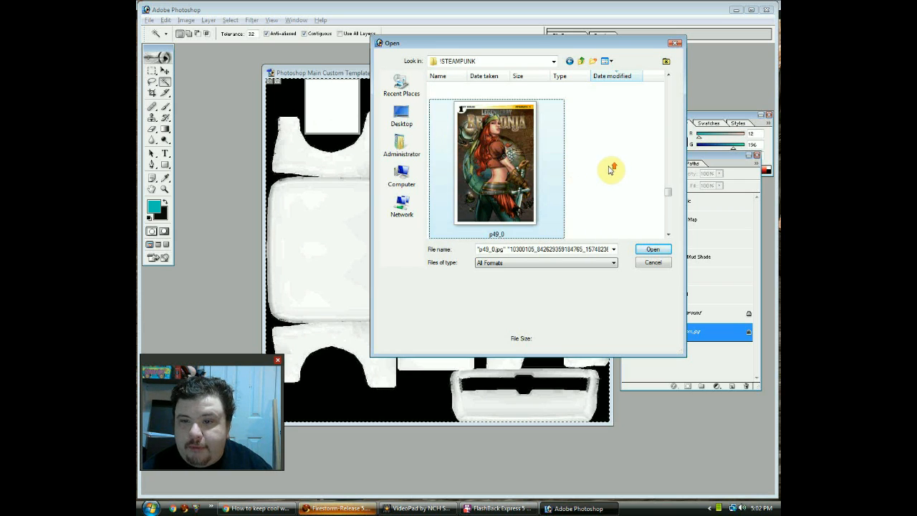
Step: Add p_17_00, the cigar-smoking figure in the fur cap and the top-hatted woman seen from behind to the file selection
scroll(609, 170, up, 1)
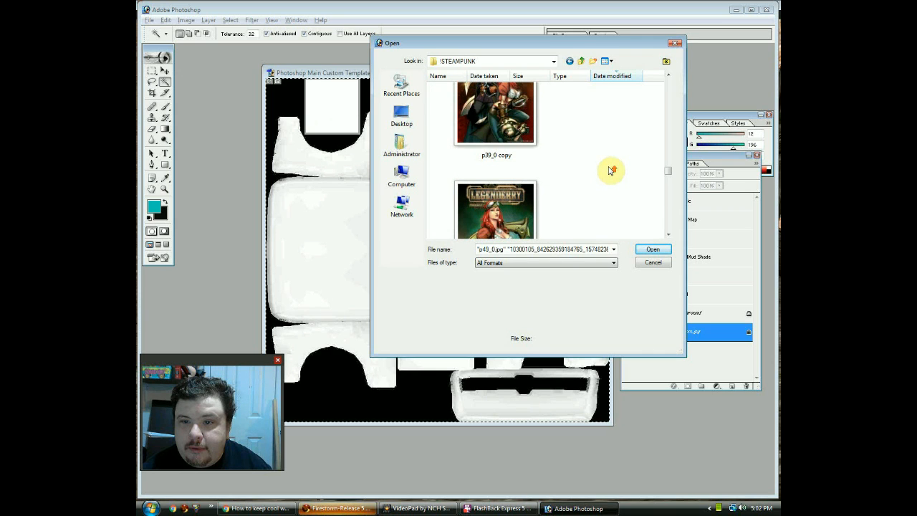
scroll(609, 171, up, 1)
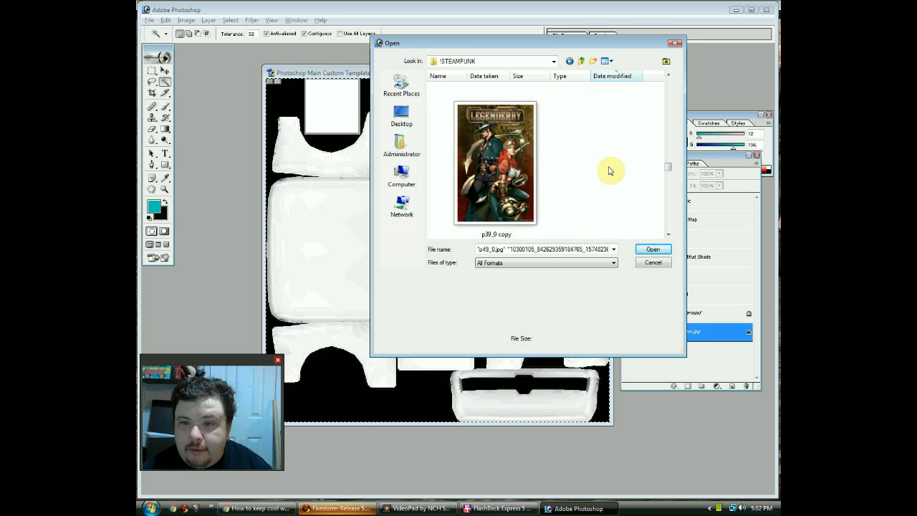
scroll(609, 170, up, 2)
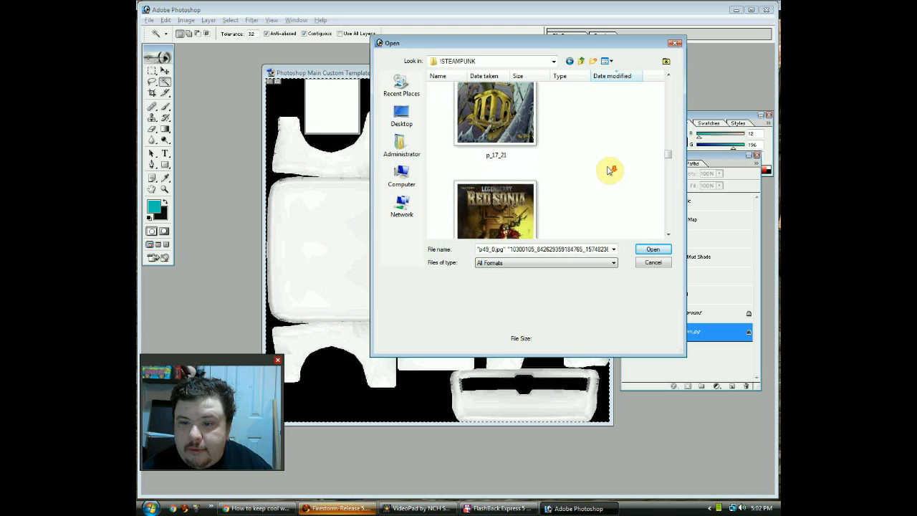
scroll(609, 170, down, 1)
ctrl+click(515, 159)
scroll(604, 159, up, 2)
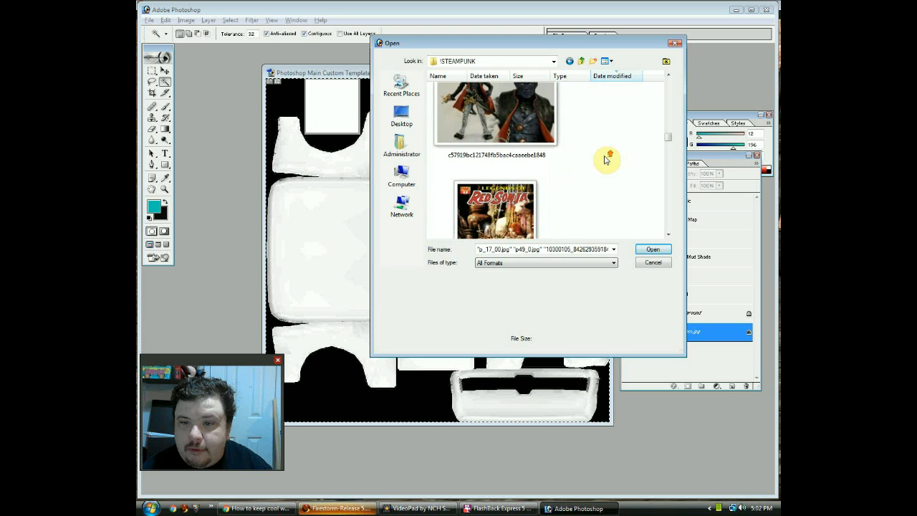
scroll(604, 159, up, 1)
scroll(604, 159, up, 1)
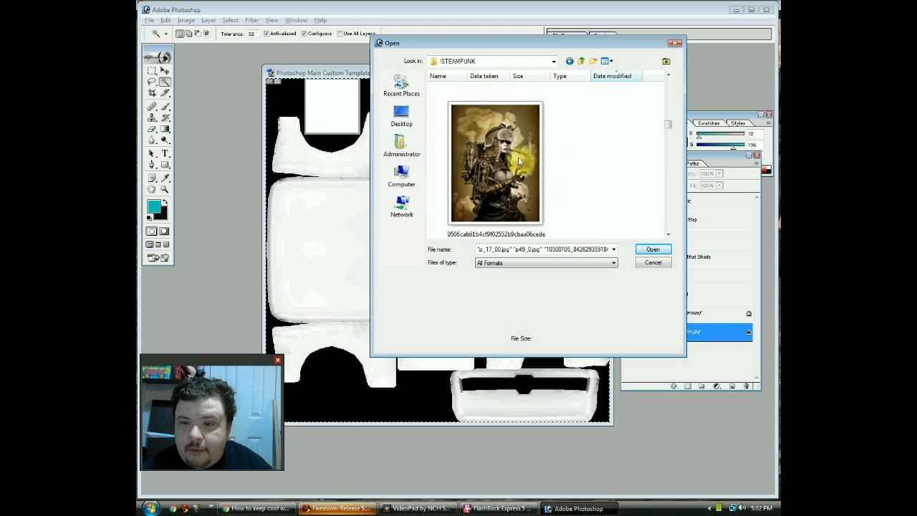
ctrl+click(504, 159)
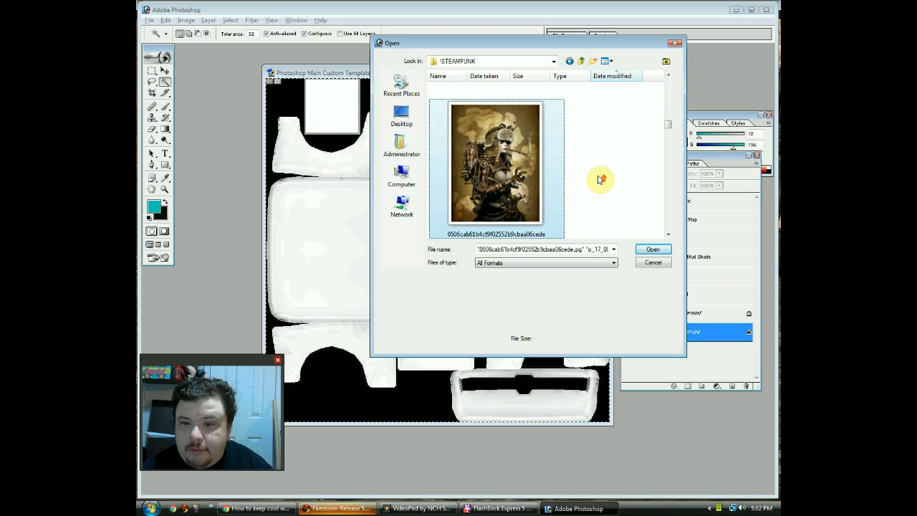
scroll(602, 178, down, 1)
ctrl+click(522, 165)
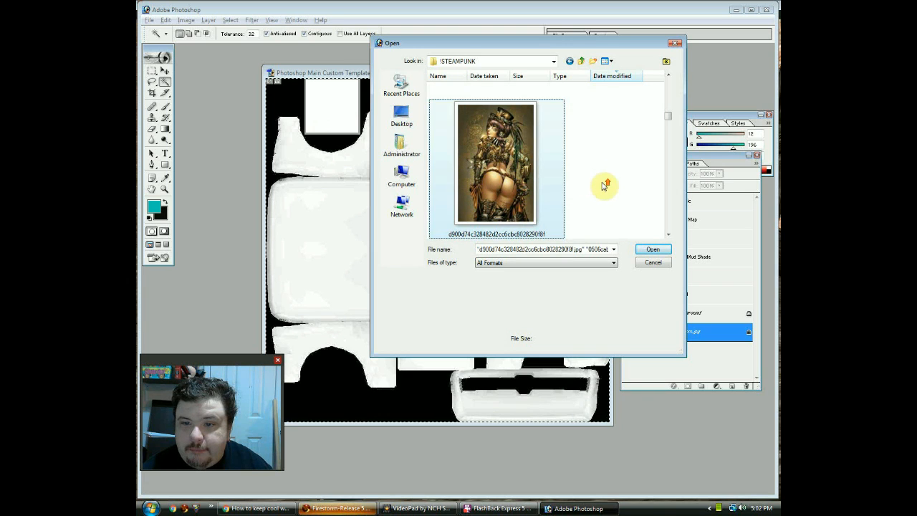
Step: Add the submarine, the two figures in the workshop and the white robot picture to the file selection, and open all selected images
scroll(603, 188, up, 1)
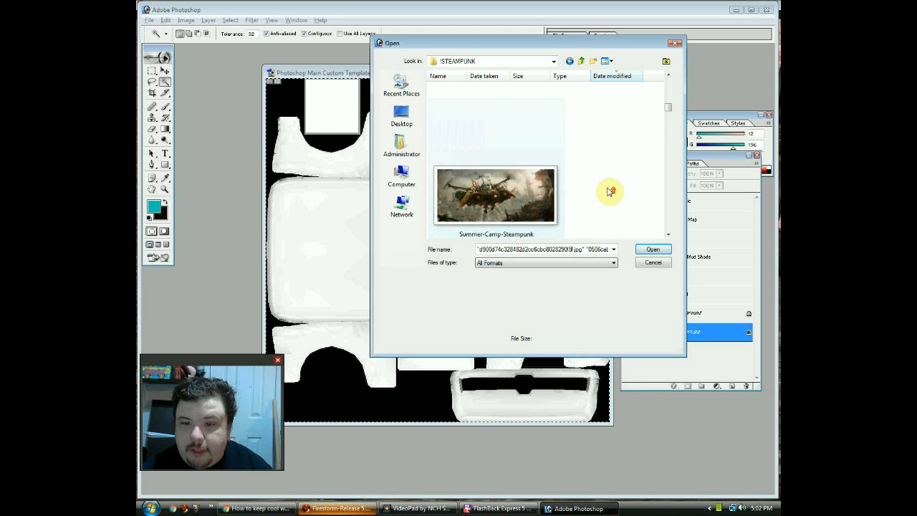
scroll(608, 191, up, 1)
ctrl+click(515, 177)
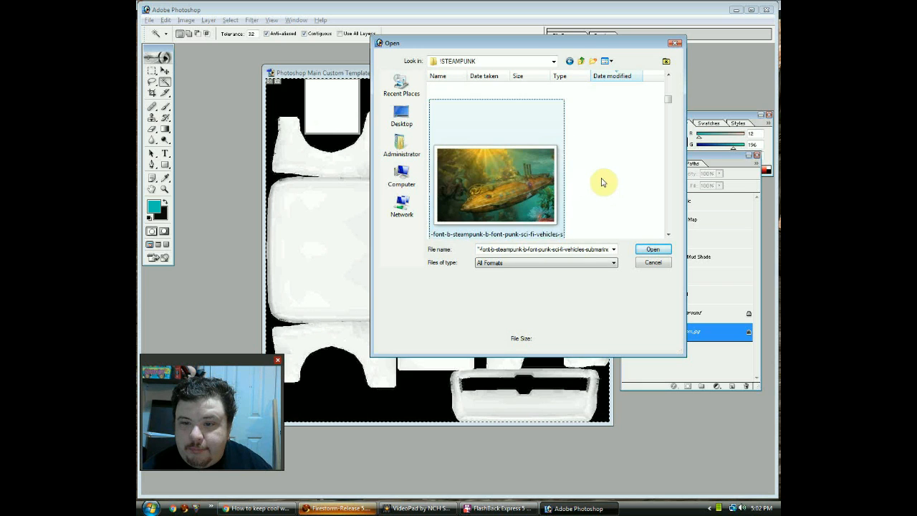
scroll(604, 180, up, 1)
ctrl+click(516, 170)
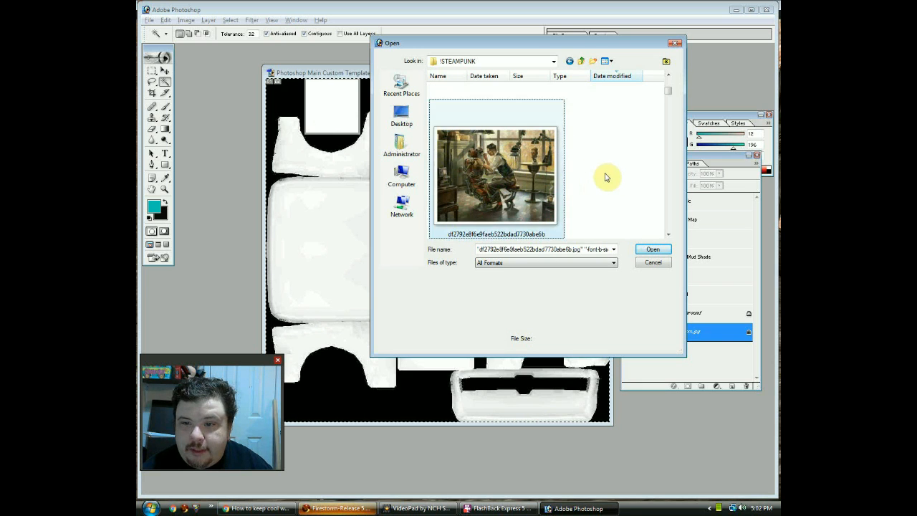
scroll(605, 176, up, 1)
scroll(606, 180, up, 1)
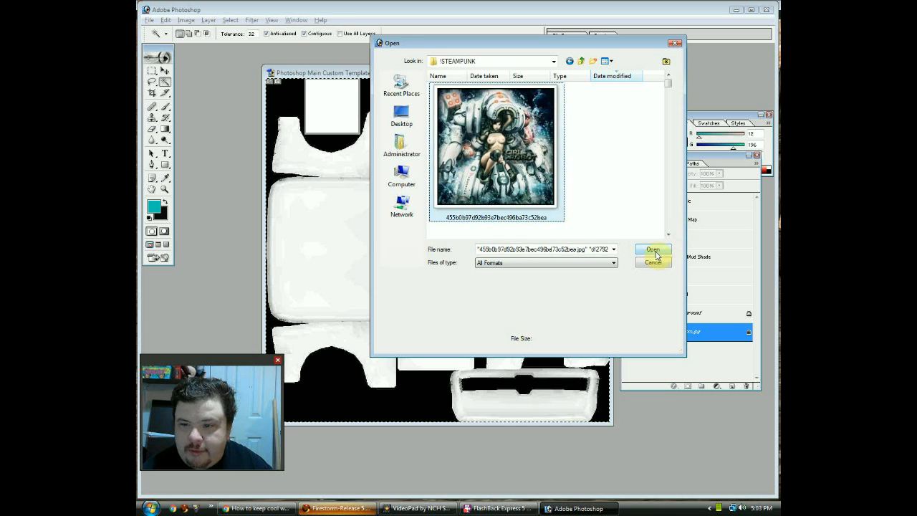
click(656, 254)
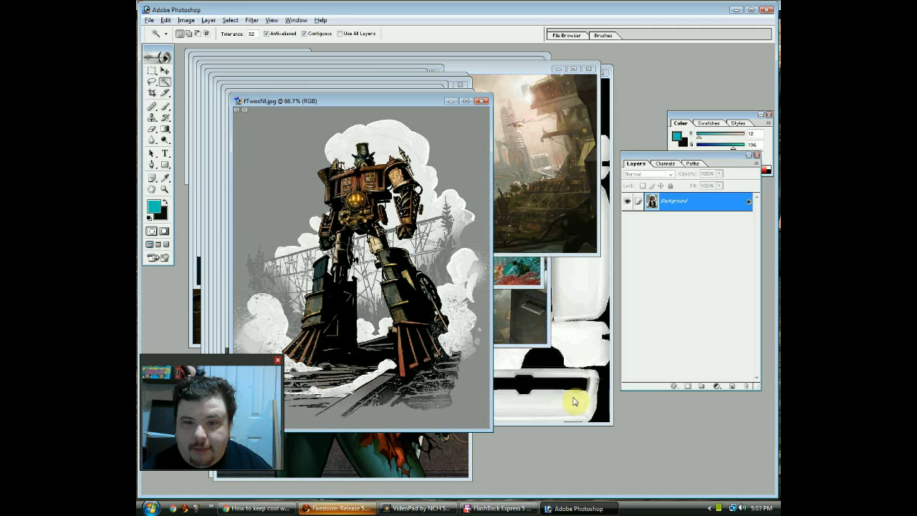
Step: Bring the fTwosNl.jpg image to the front and rotate its canvas 90° CCW
click(575, 348)
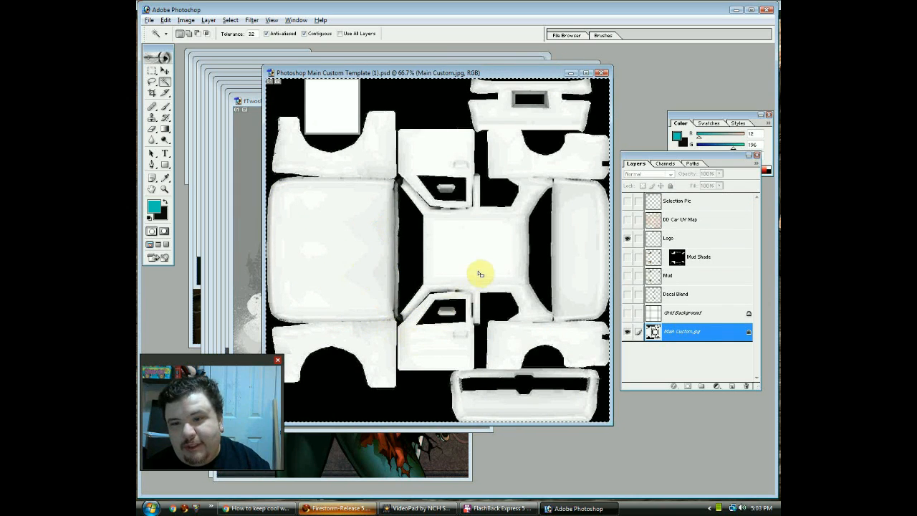
click(434, 428)
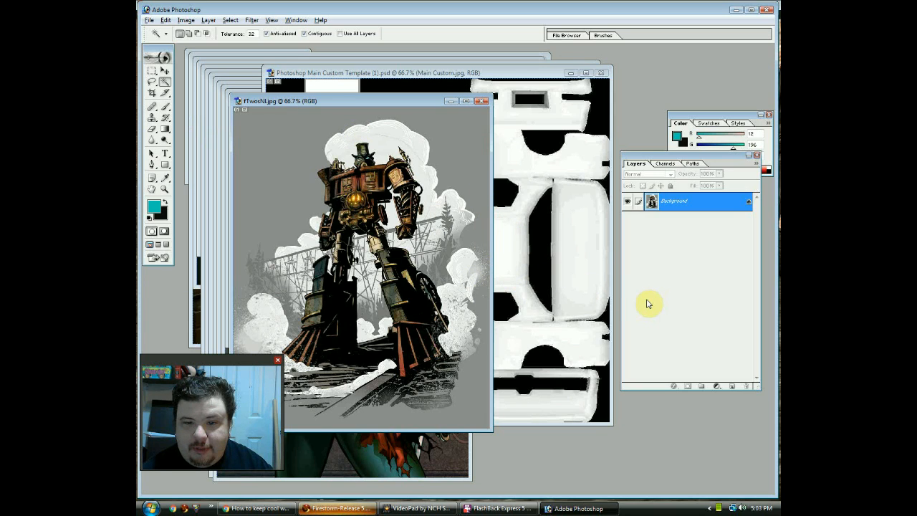
click(167, 21)
click(393, 232)
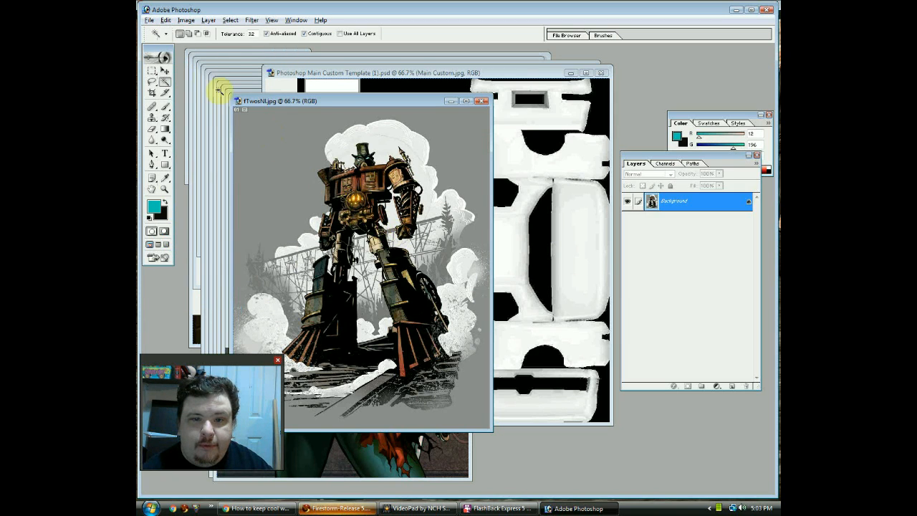
click(166, 20)
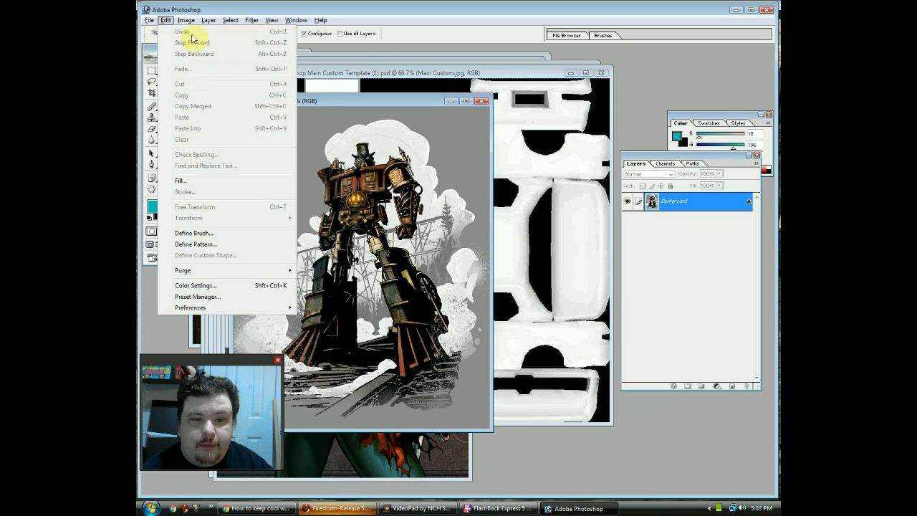
mouse_move(186, 21)
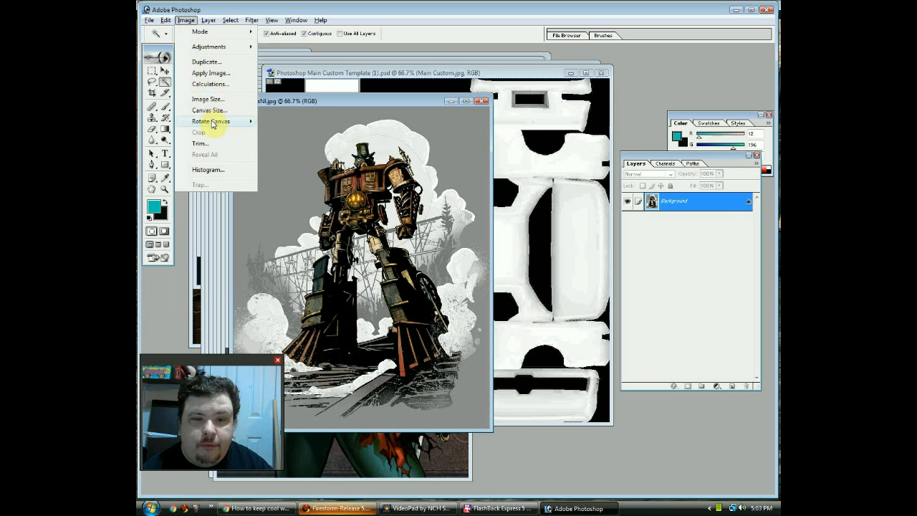
mouse_move(212, 121)
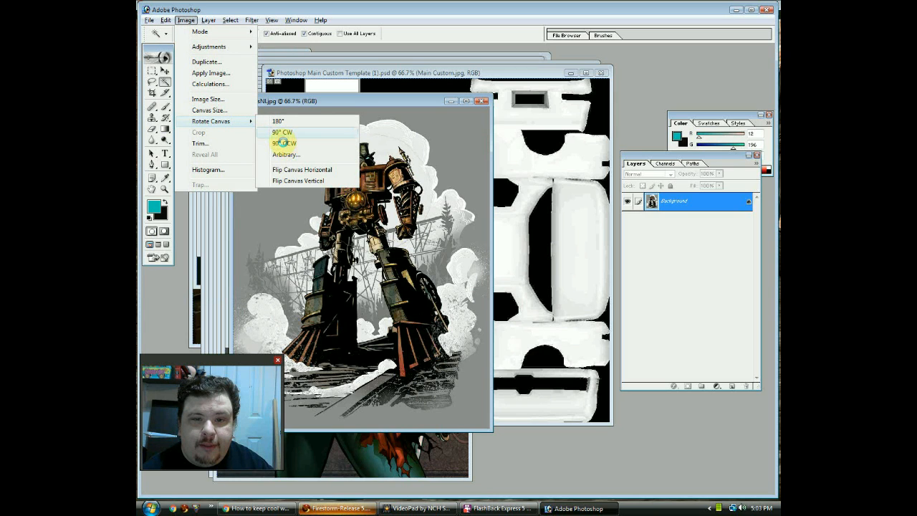
click(283, 143)
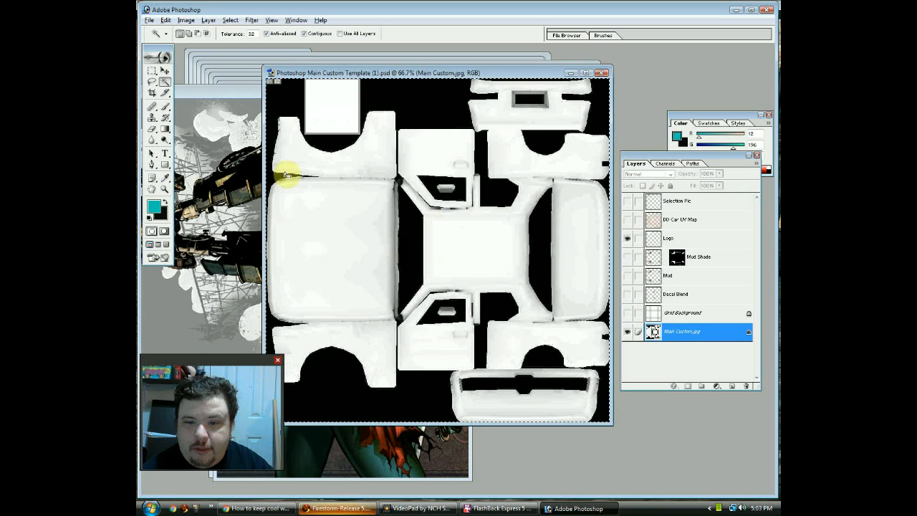
Step: Draw a rectangular marquee selection around the central roof panel on the template's Main Custom.jpg layer
click(151, 71)
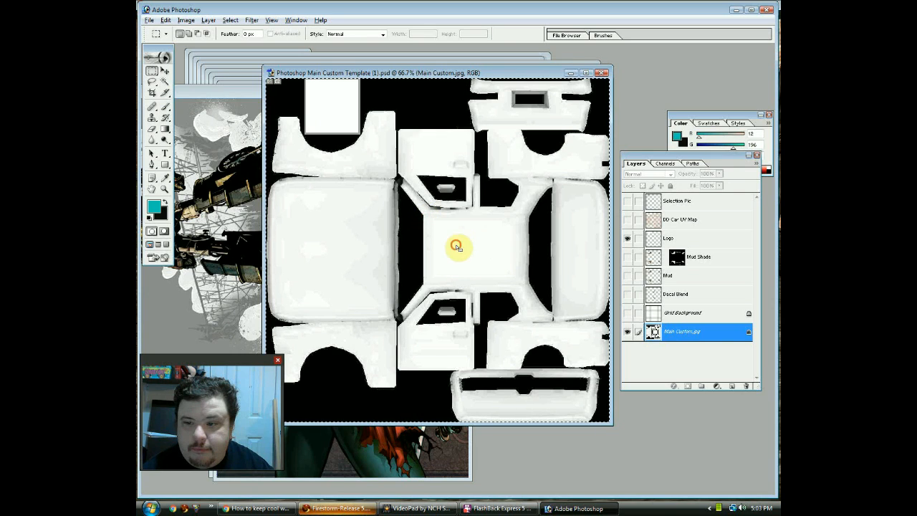
drag(423, 214, 526, 286)
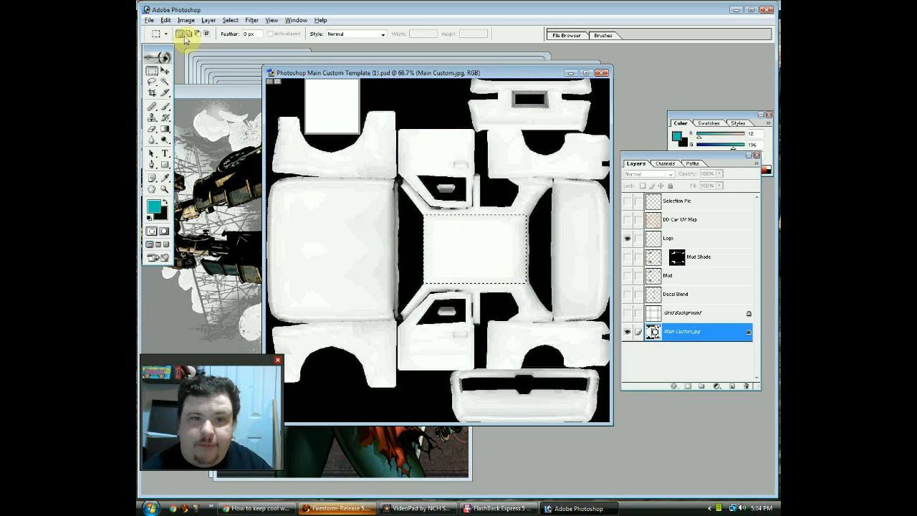
Step: Check the roof panel selection's pixel dimensions with a new blank document, bring fTwosNl.jpg forward, and close the blank document
click(153, 21)
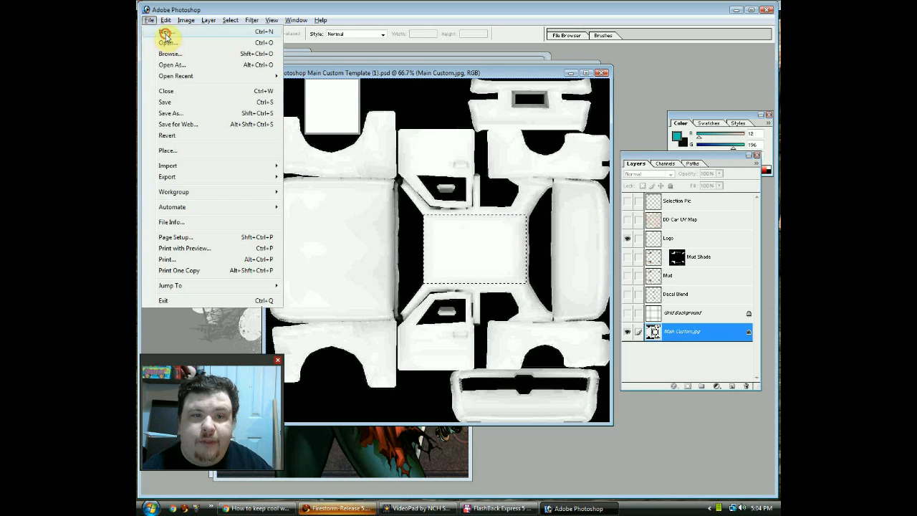
click(158, 34)
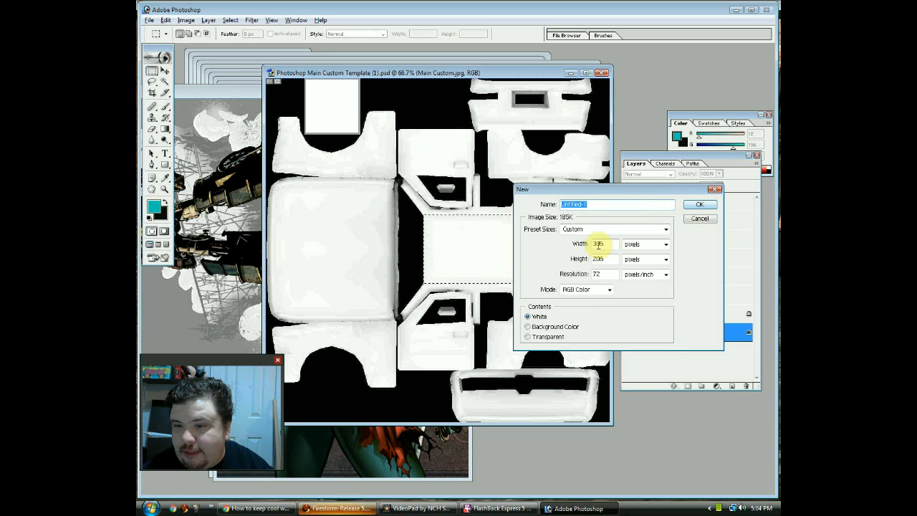
click(700, 207)
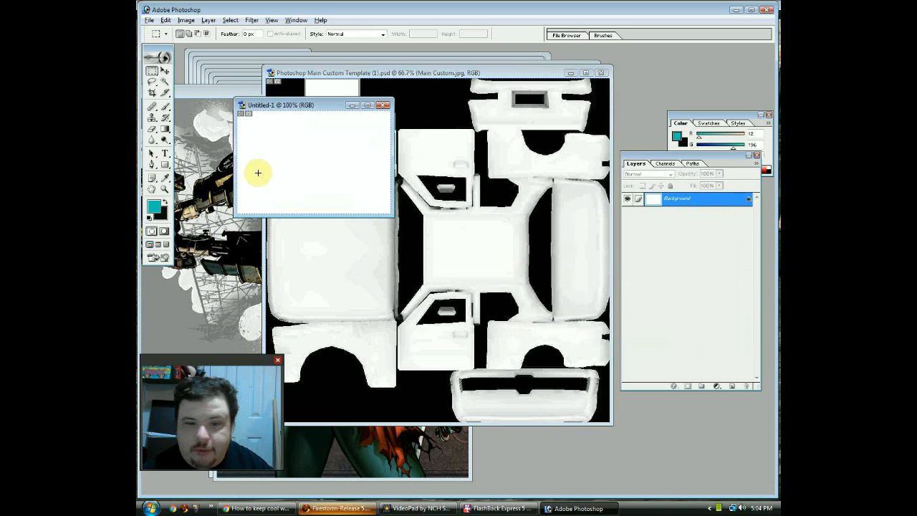
click(204, 92)
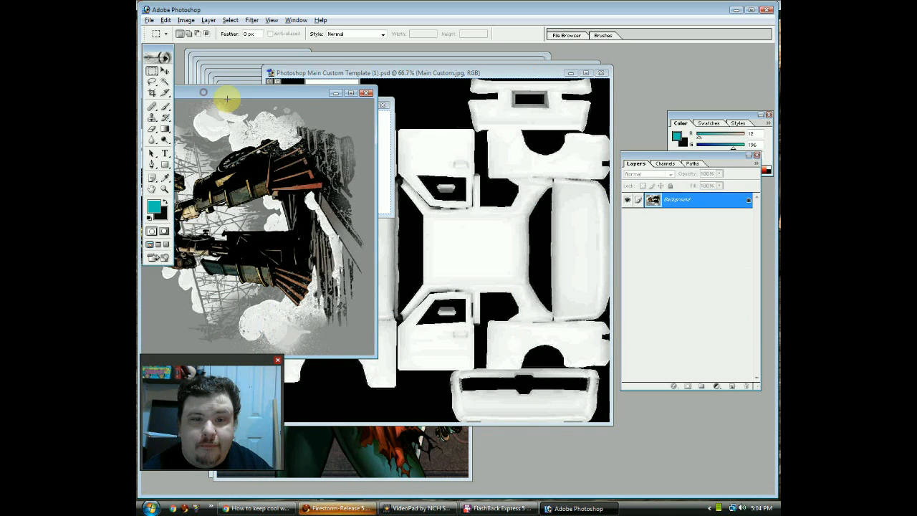
click(386, 106)
click(387, 106)
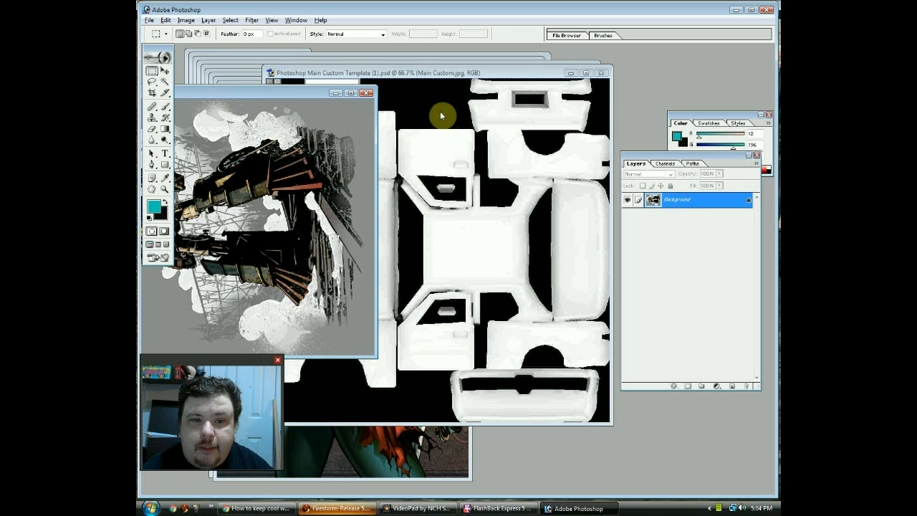
click(190, 21)
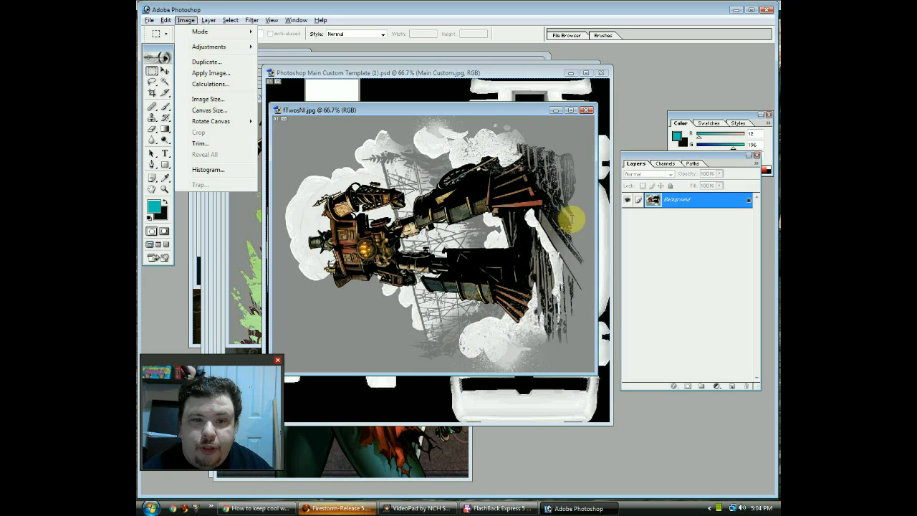
text(306)
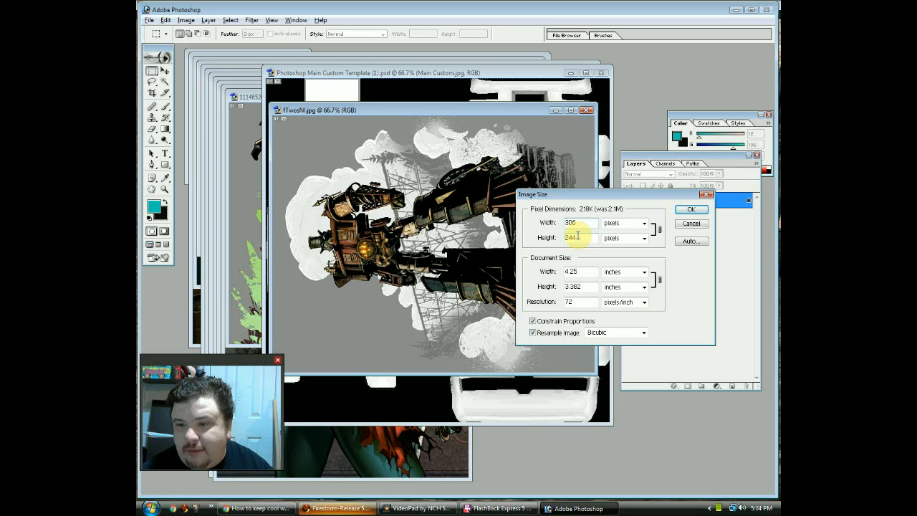
click(578, 235)
click(546, 238)
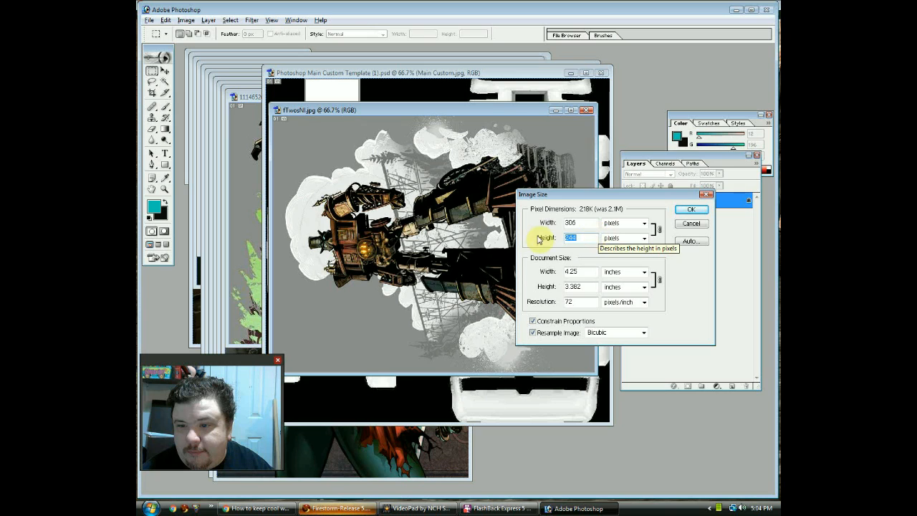
click(688, 226)
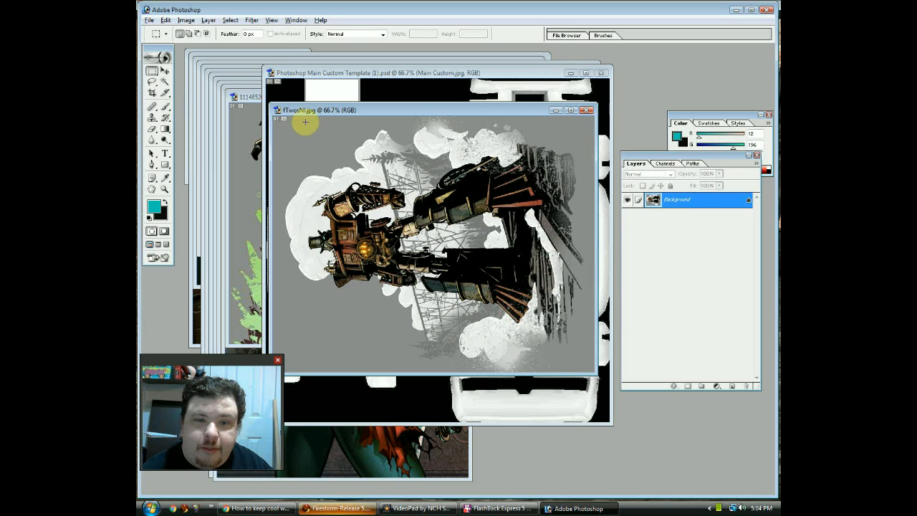
Step: Try cropping fTwosNl.jpg to an area of about 734 × 714 pixels around the steampunk robot
drag(362, 264, 548, 355)
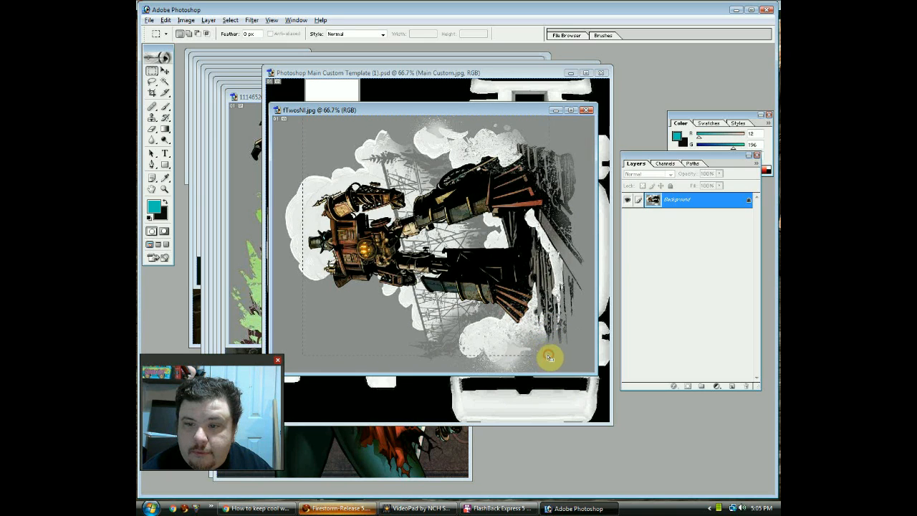
click(185, 20)
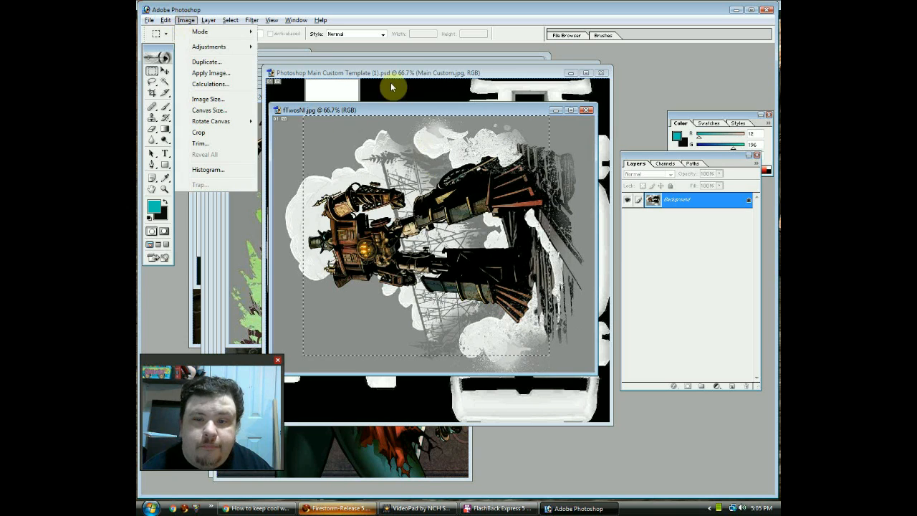
click(199, 132)
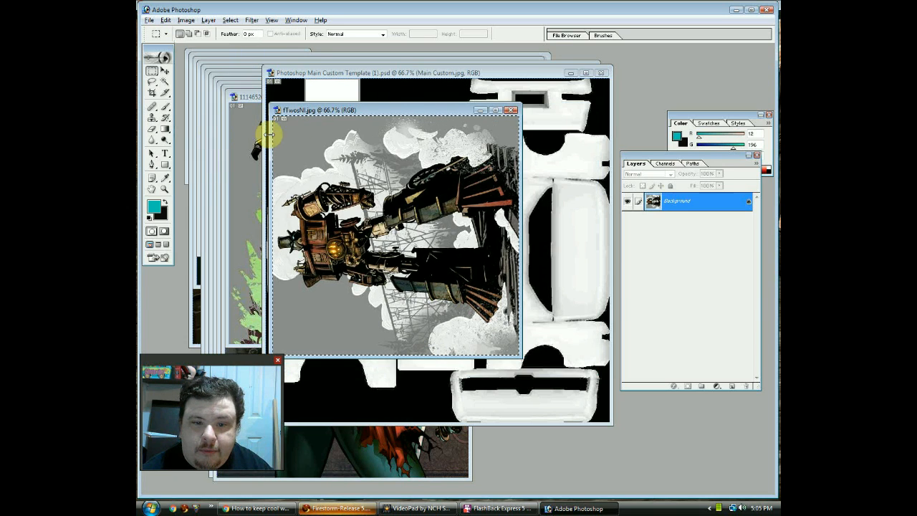
Step: Try resizing the cropped robot image to a height of 206 pixels with its proportions constrained
click(188, 22)
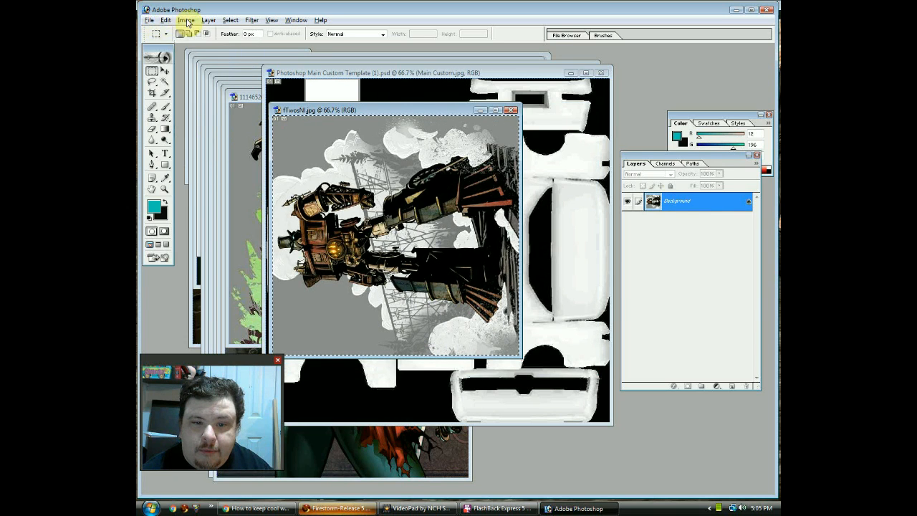
key(Return)
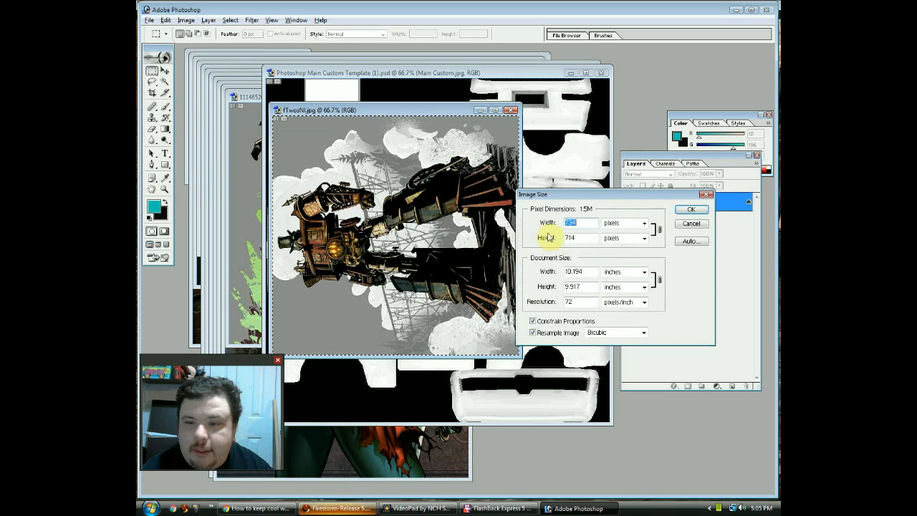
text(306)
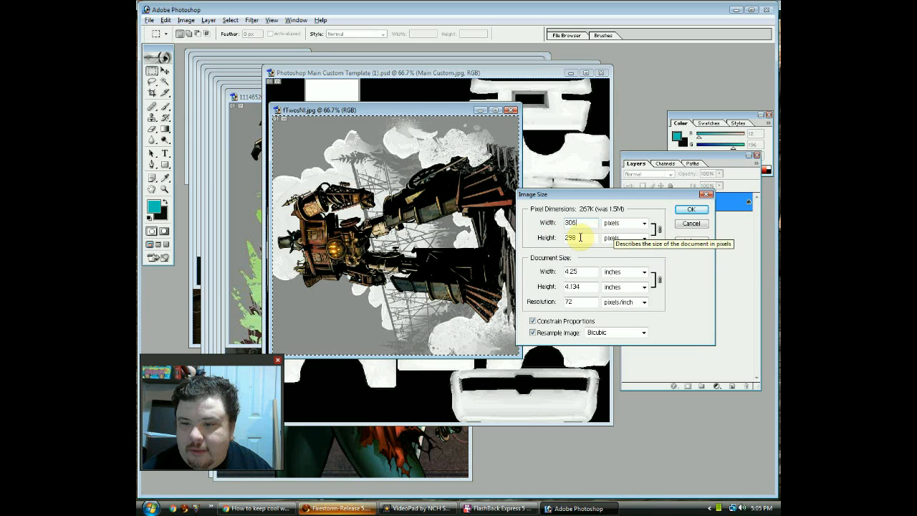
key(Tab)
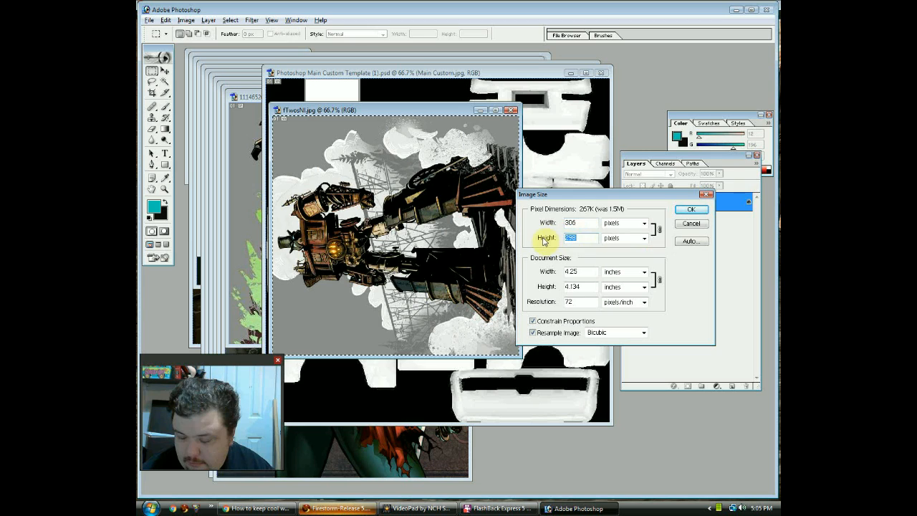
text(206)
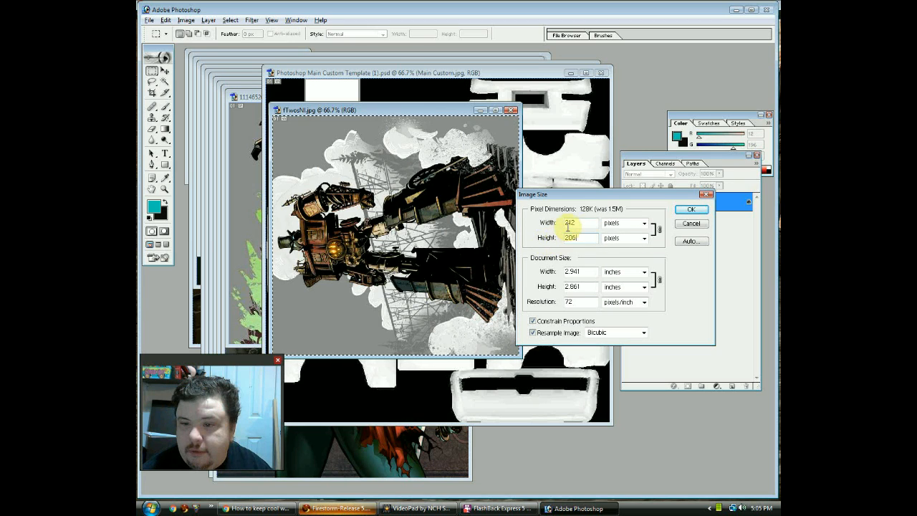
click(688, 210)
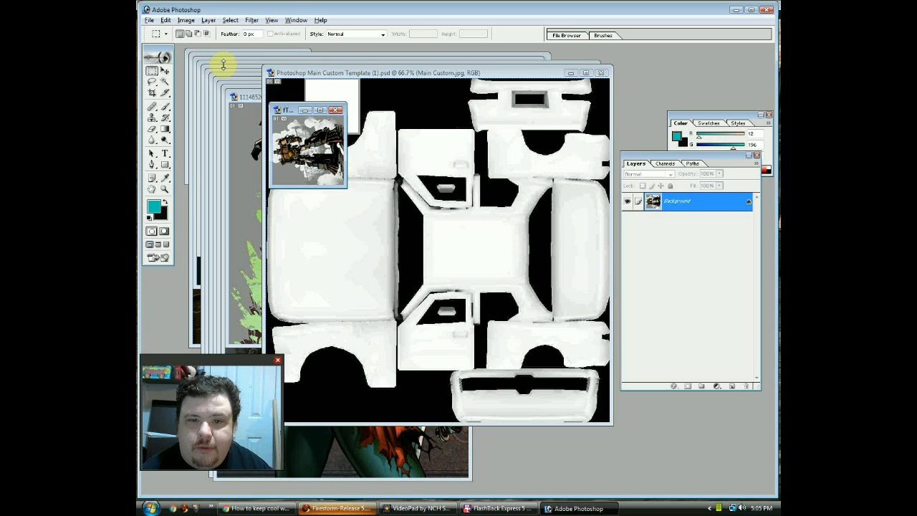
Step: Undo the resize and the crop of fTwosNl.jpg, and clear the remaining selection
click(185, 19)
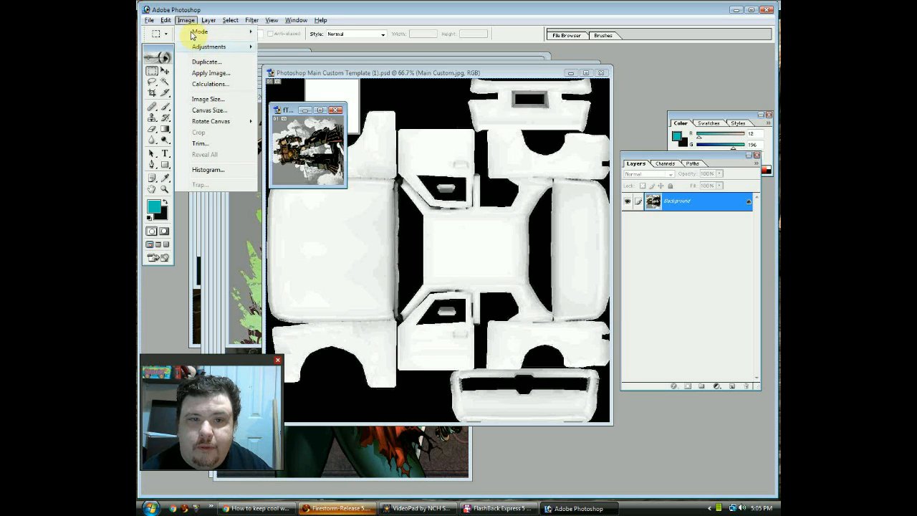
click(184, 32)
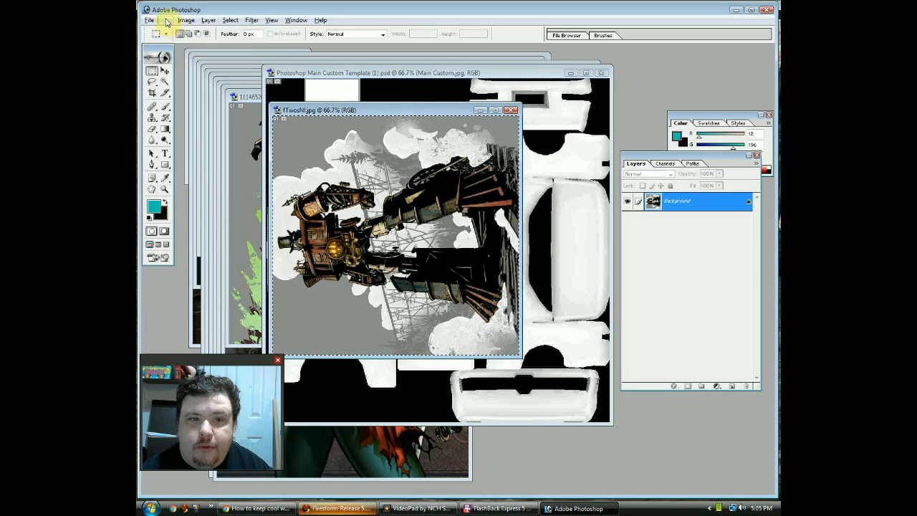
click(165, 20)
click(187, 52)
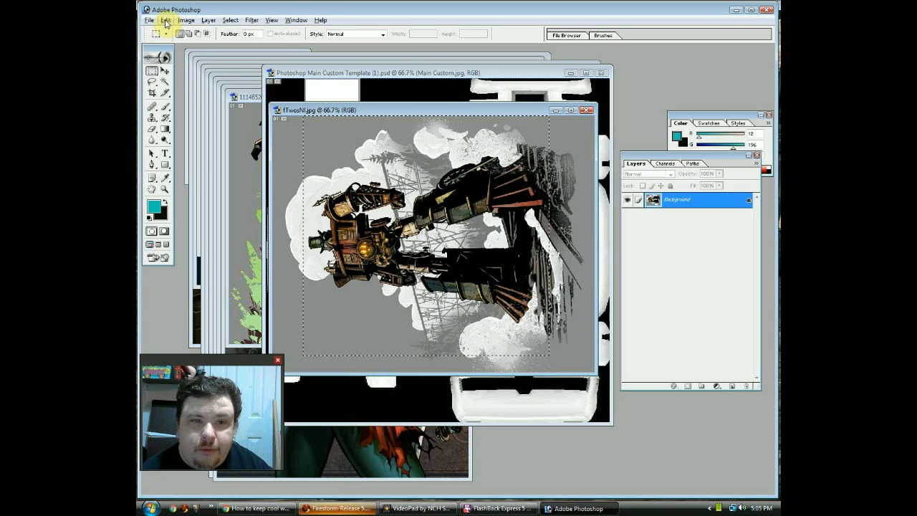
click(293, 156)
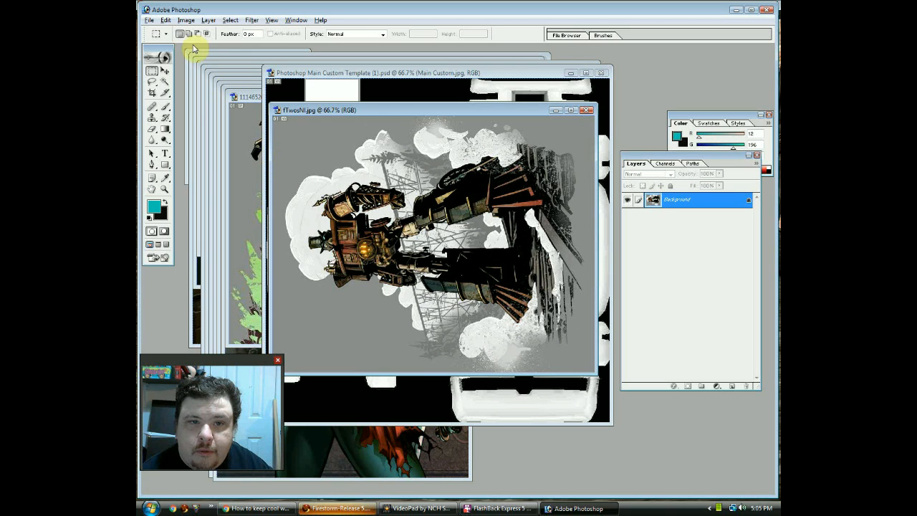
Step: Resize the uncropped fTwosNl.jpg image to a height of 206 pixels with its proportions constrained
click(186, 20)
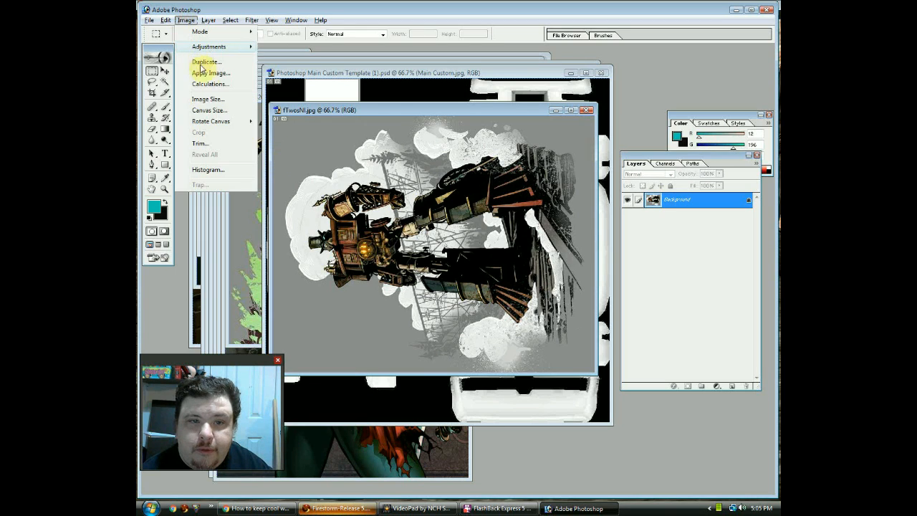
click(208, 99)
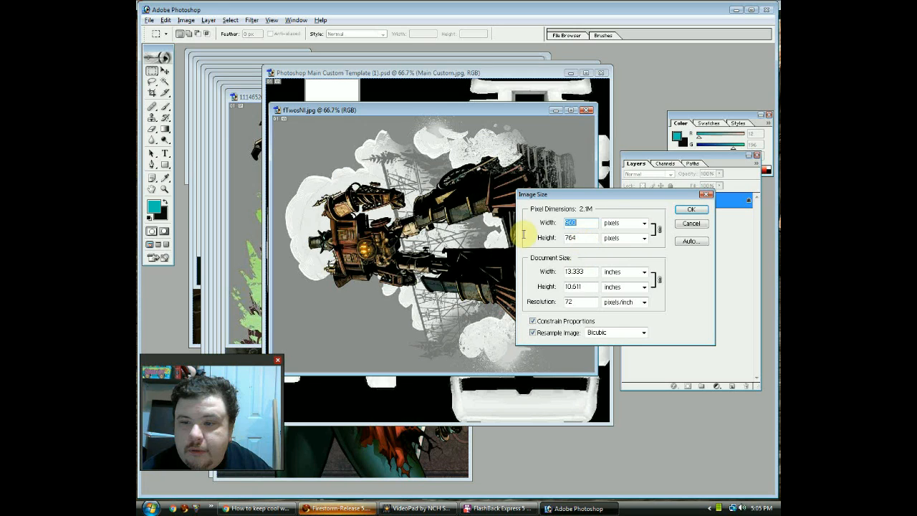
text(25)
key(Tab)
text(206)
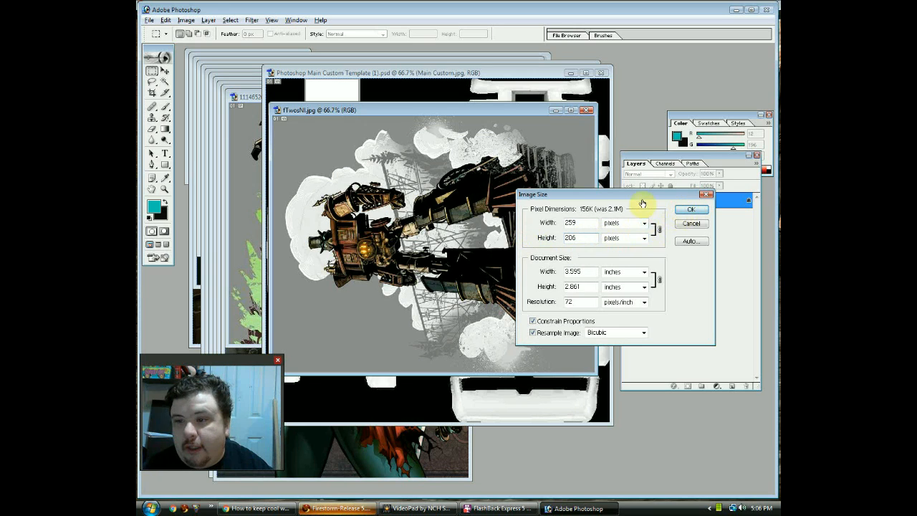
key(Return)
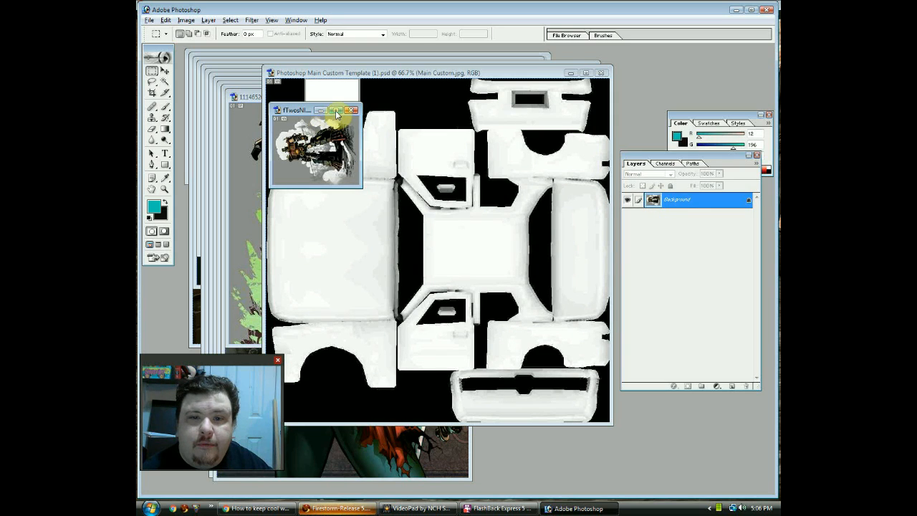
Step: Copy the entire resized robot image and paste it over the central roof panel of the car template
click(230, 19)
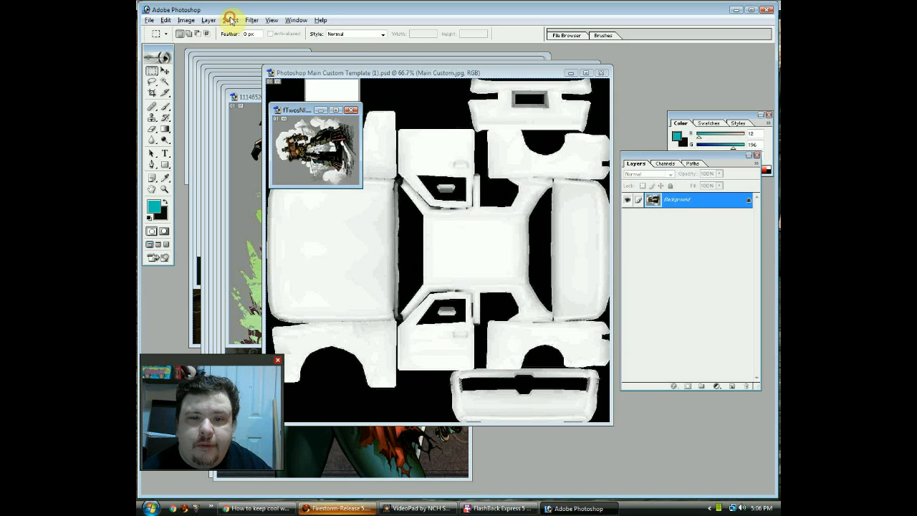
click(240, 33)
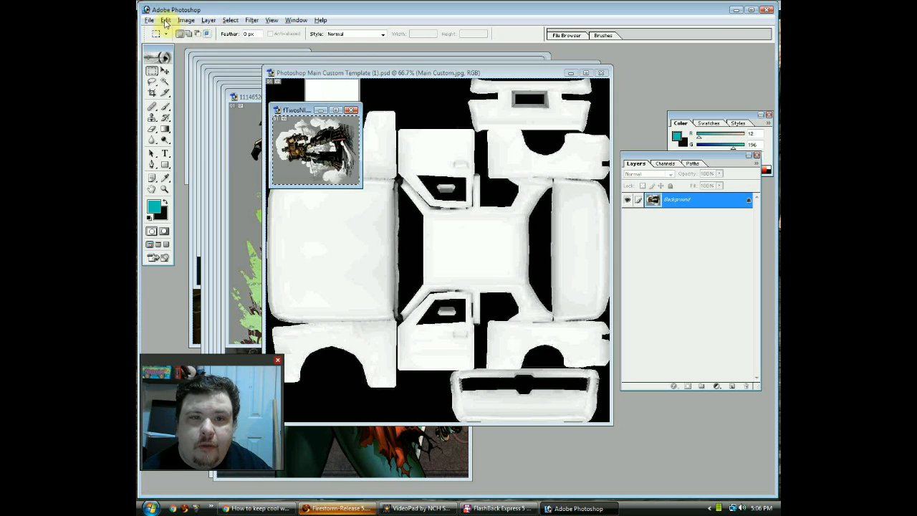
click(166, 19)
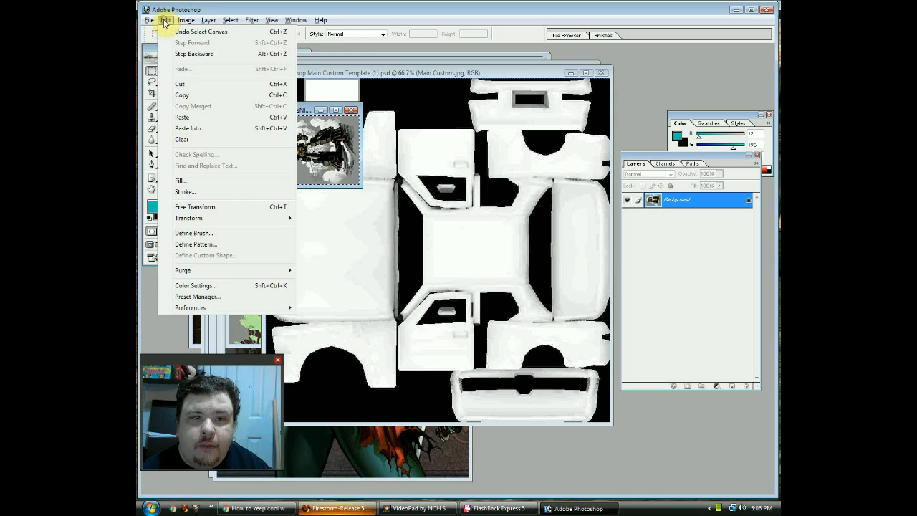
click(211, 96)
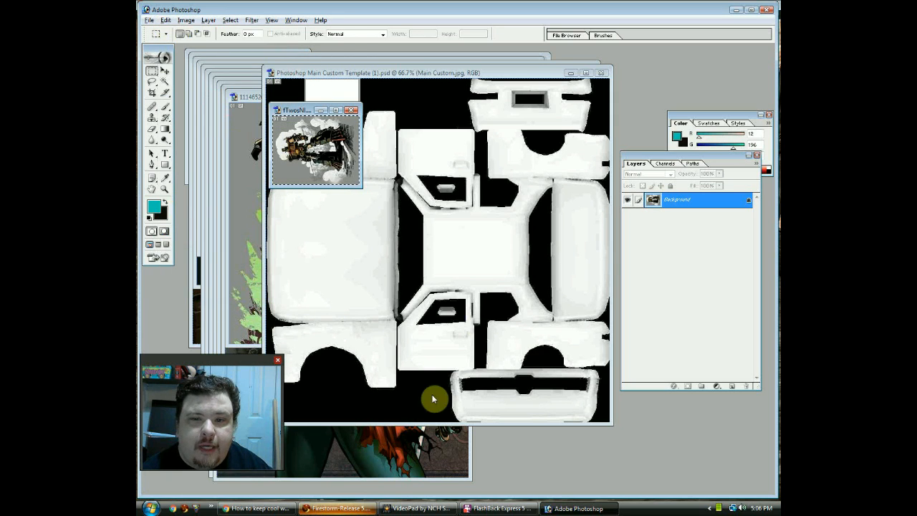
click(479, 261)
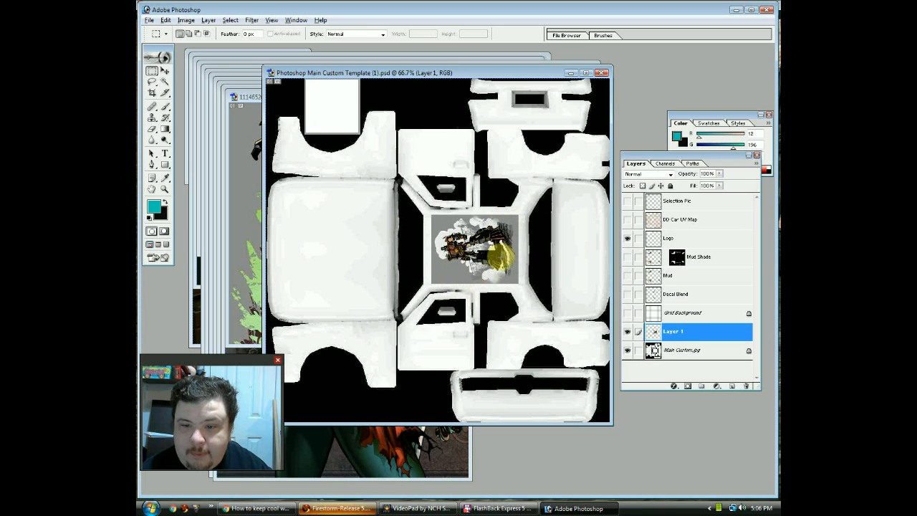
Step: Rename the pasted robot layer as optimus, and move the template window aside to uncover the other open images
click(675, 333)
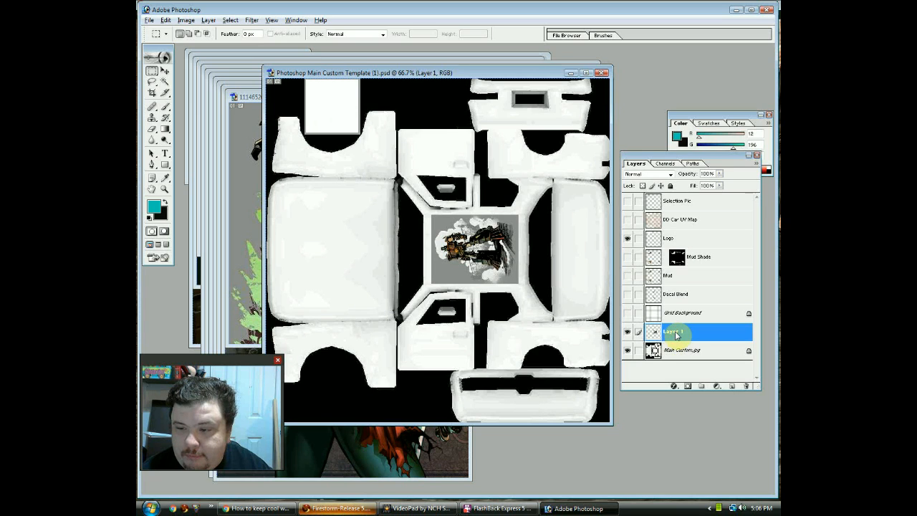
double_click(675, 333)
text(optimus)
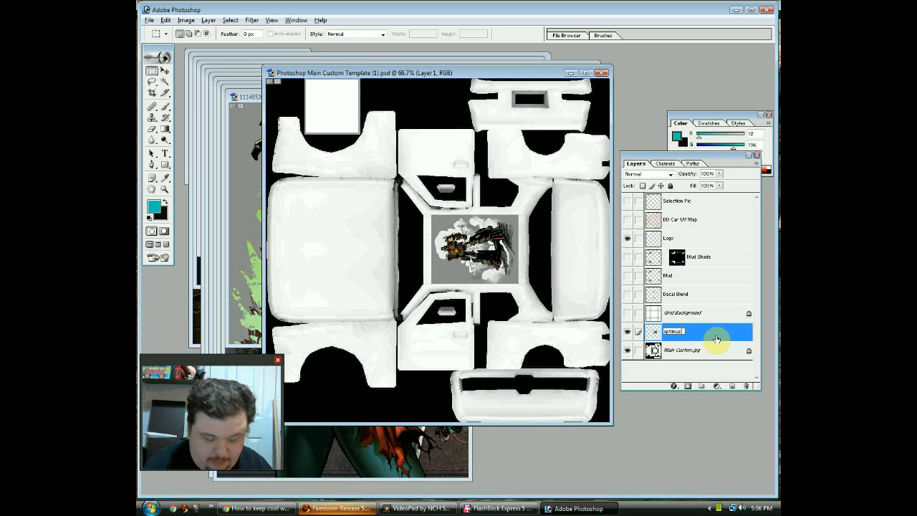
key(Return)
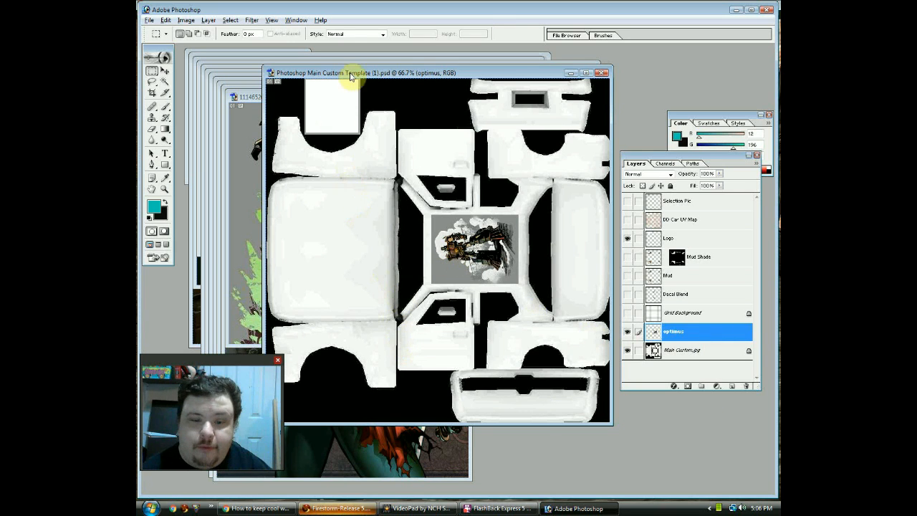
drag(524, 75, 675, 83)
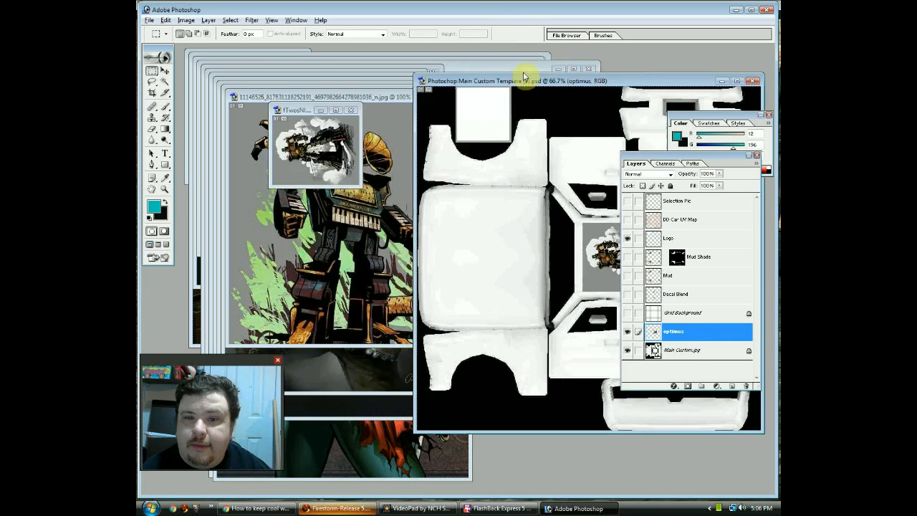
Step: Close fTwosNl.jpg without saving its changes, and bring the robot image with the green splashes to the front
click(351, 112)
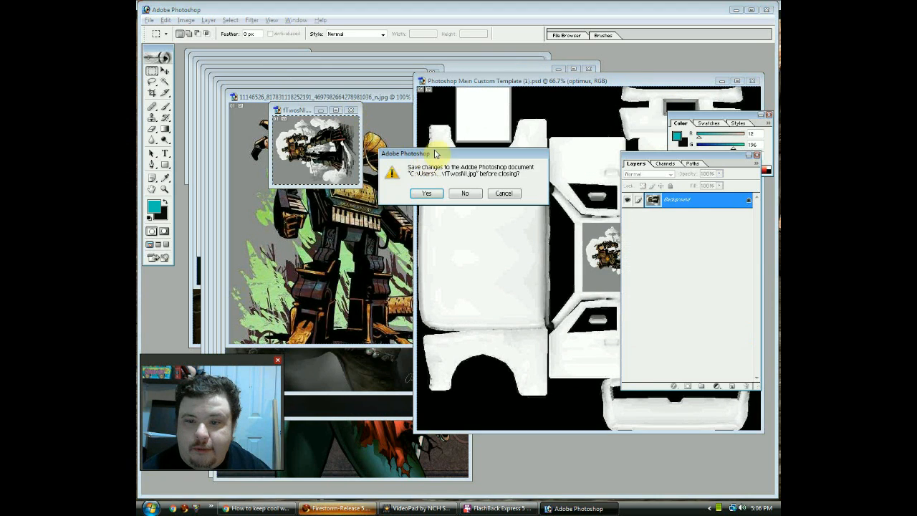
click(462, 194)
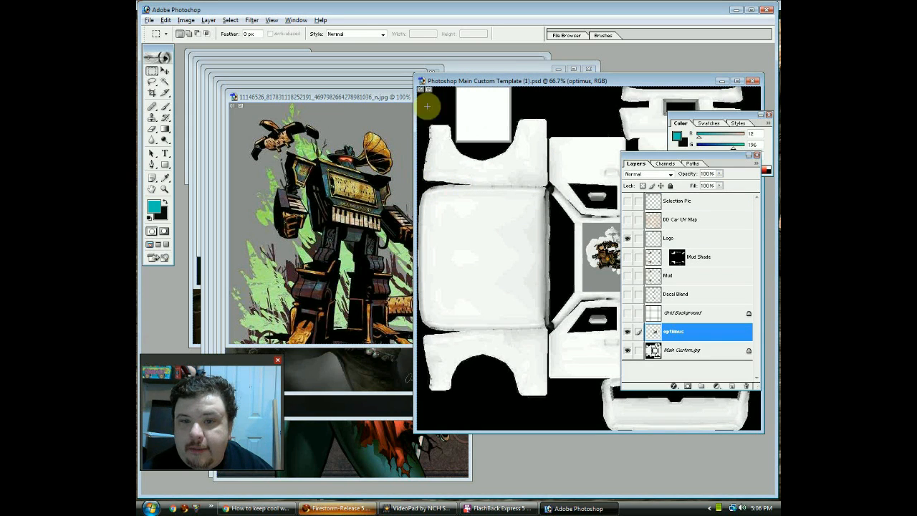
click(332, 98)
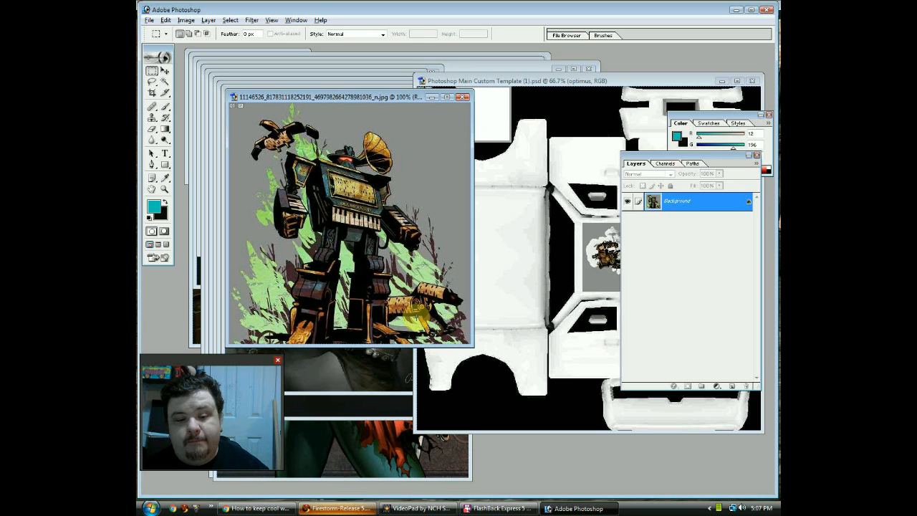
click(504, 509)
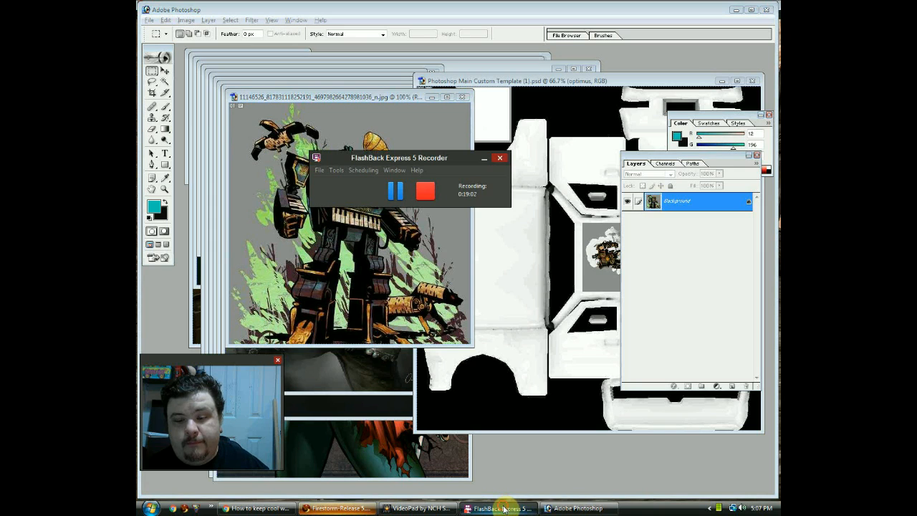
click(504, 509)
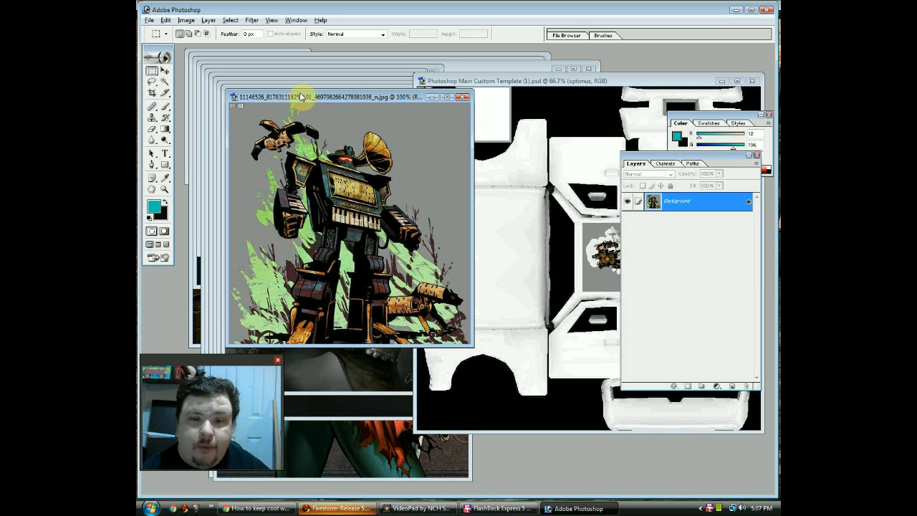
Step: Bring the car template to the front and move its window so the whole car layout is uncovered
click(577, 81)
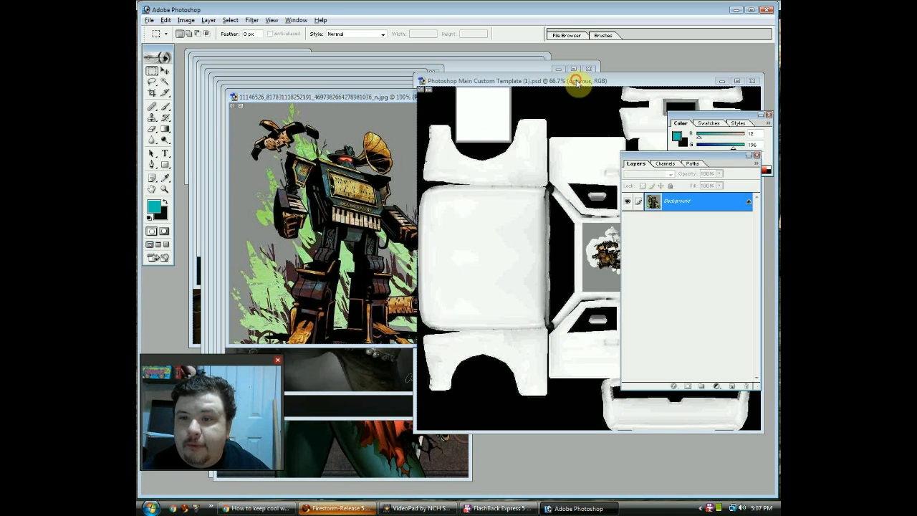
drag(487, 78, 459, 77)
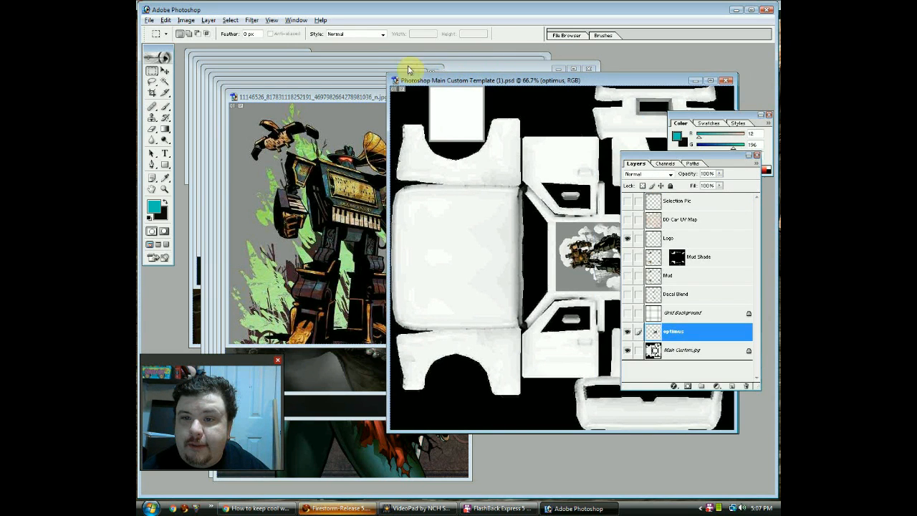
drag(367, 55, 468, 64)
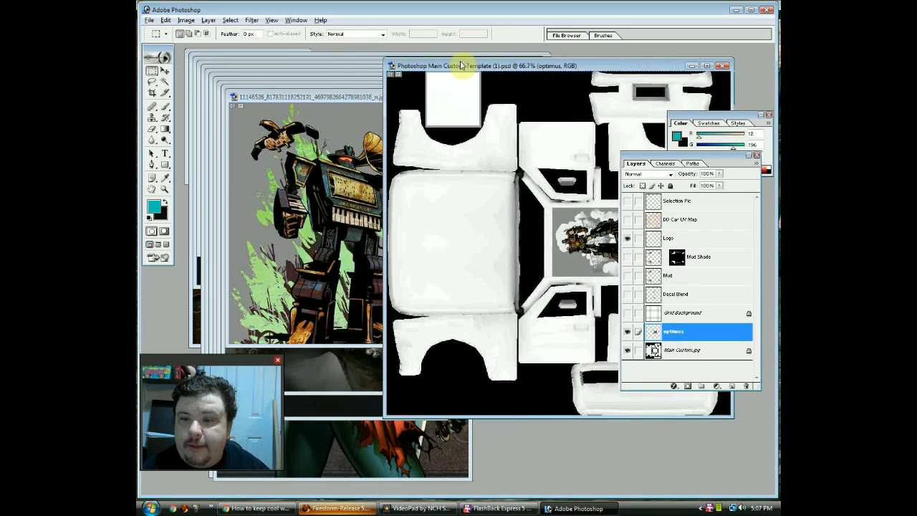
drag(326, 63, 552, 85)
drag(476, 66, 352, 48)
Step: Select a rectangle over the lower door panel below its window and copy that area from the Main Custom.jpg layer
drag(414, 302, 445, 336)
click(447, 327)
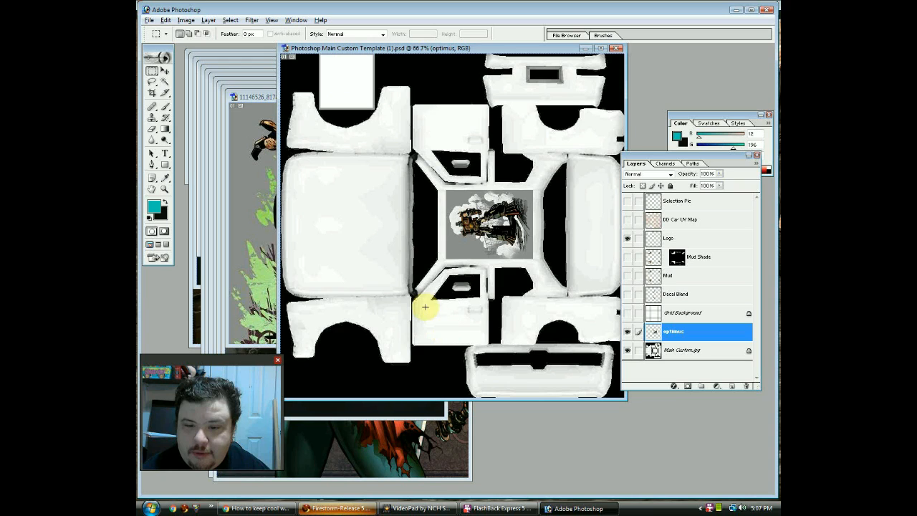
drag(425, 301, 474, 349)
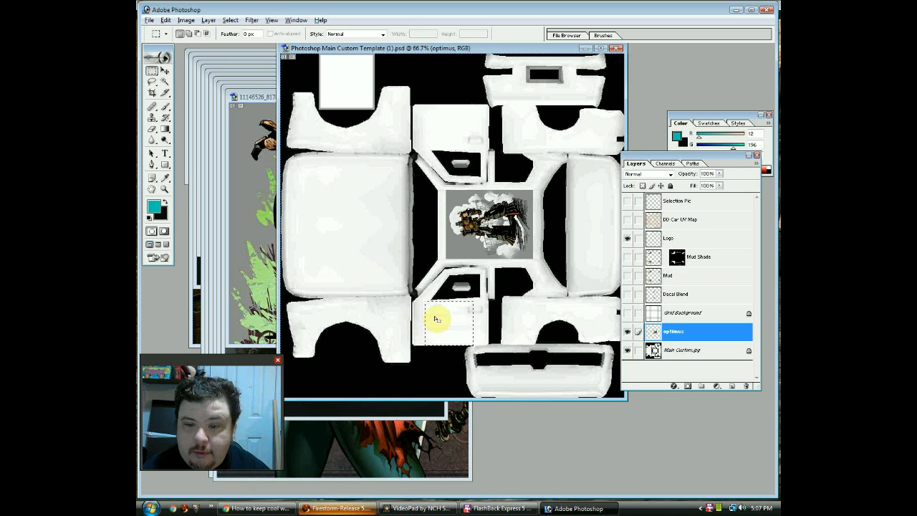
click(165, 19)
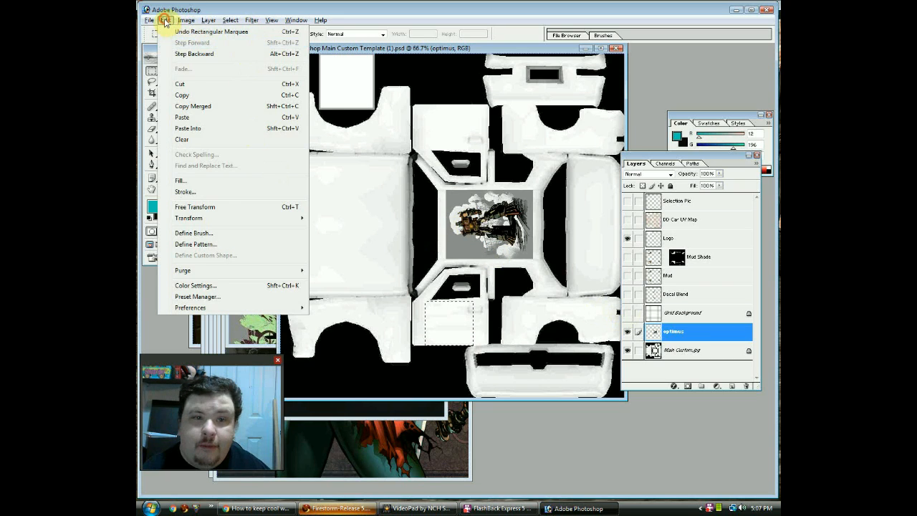
click(470, 221)
click(693, 352)
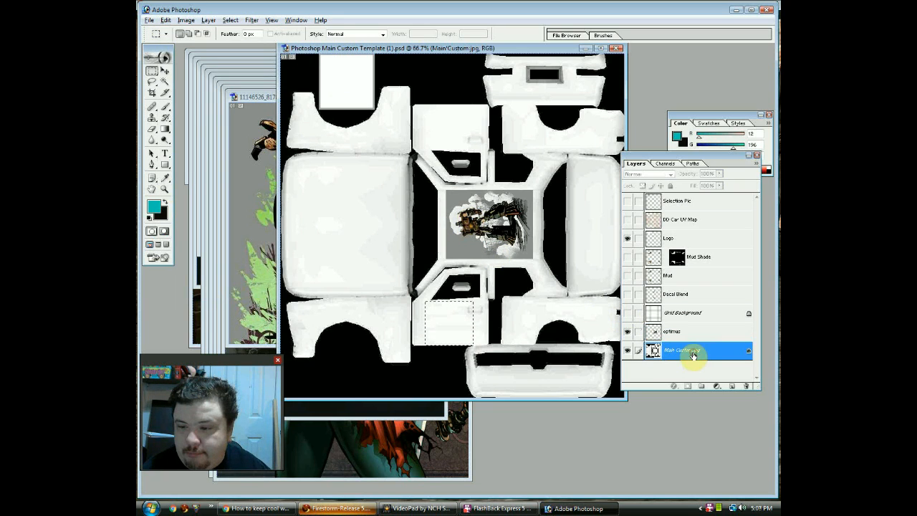
click(166, 20)
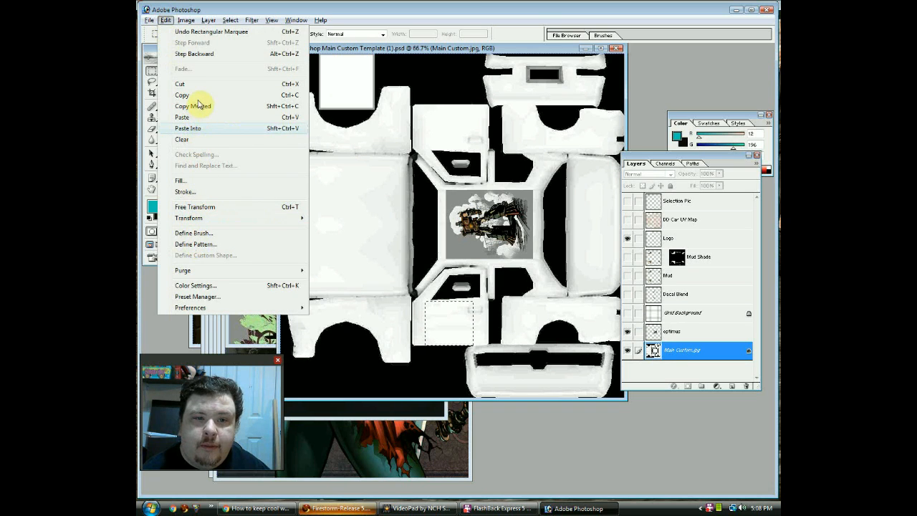
click(256, 106)
Step: Check the copied door area's pixel width and height in the new document settings without creating a document
click(150, 20)
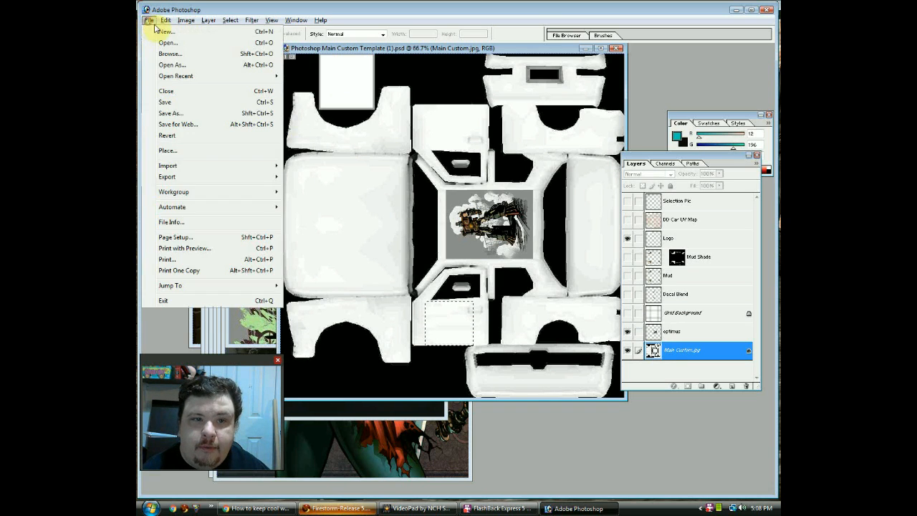
click(165, 34)
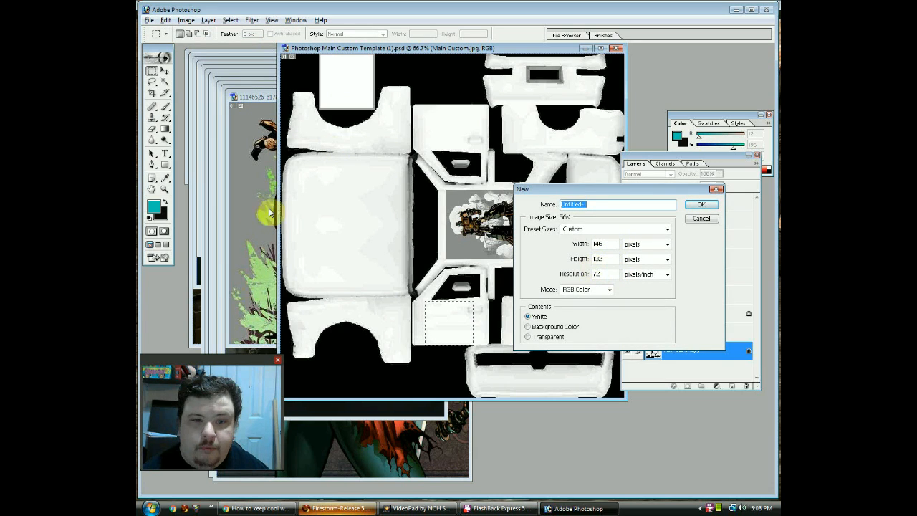
click(695, 219)
Step: Resize the robot image with the green splashes to a height of 132 pixels with its proportions constrained
click(245, 222)
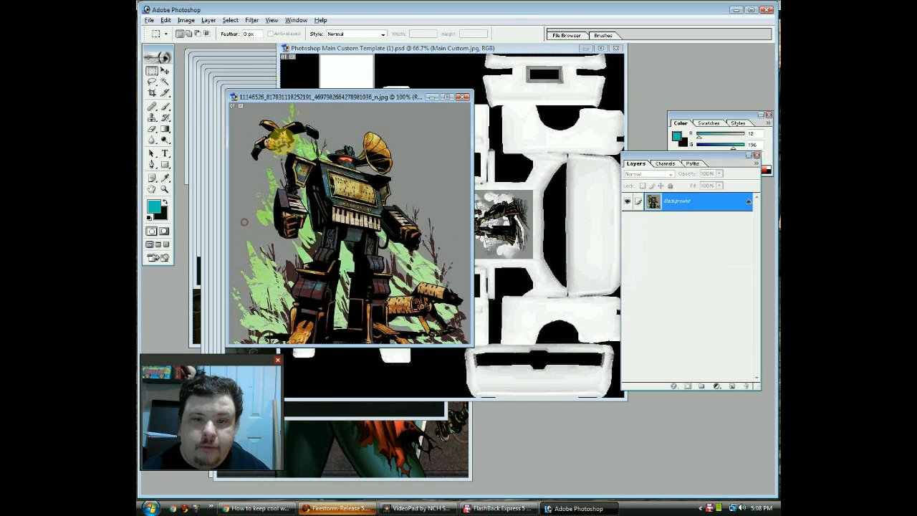
click(187, 20)
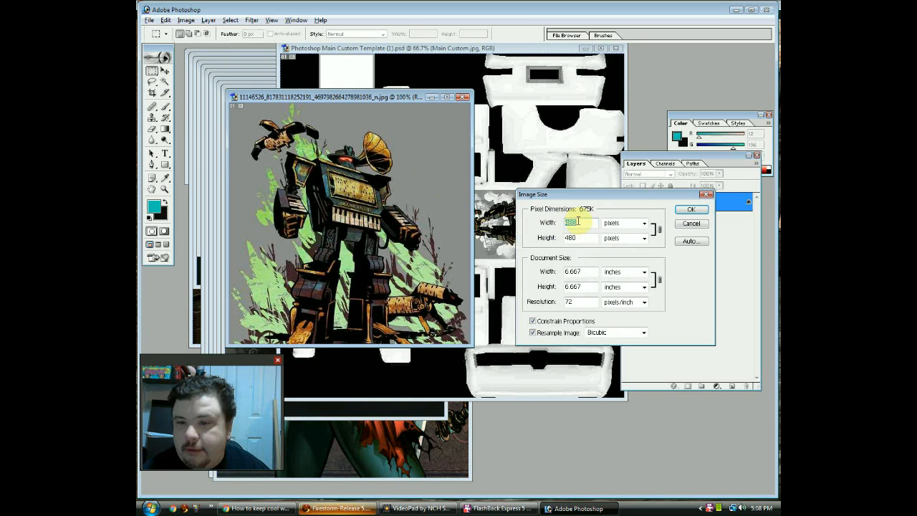
text(146)
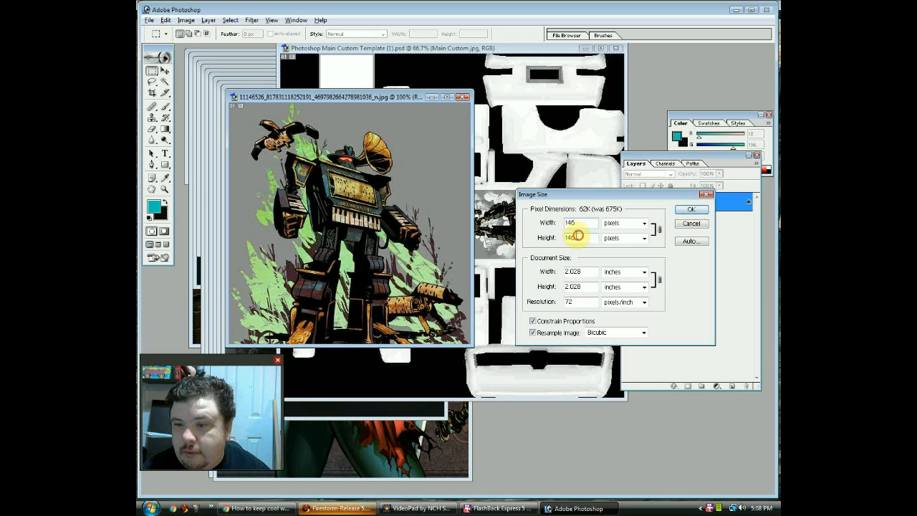
key(Tab)
text(132)
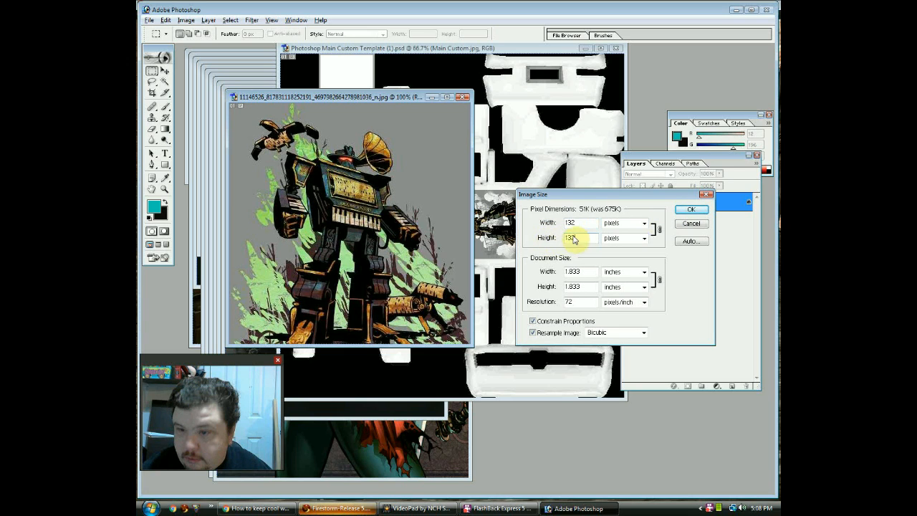
click(690, 213)
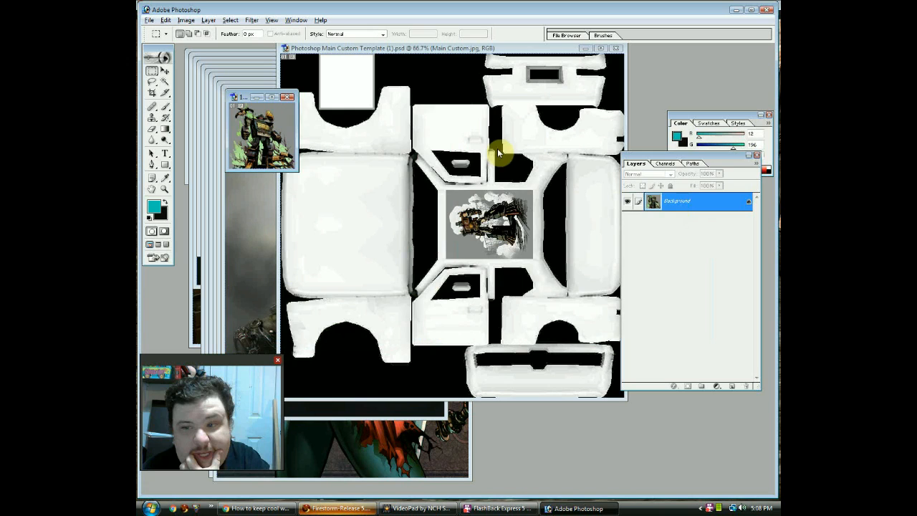
Step: Copy the entire resized robot image and paste it into the selected area on the template's lower door panel
click(231, 22)
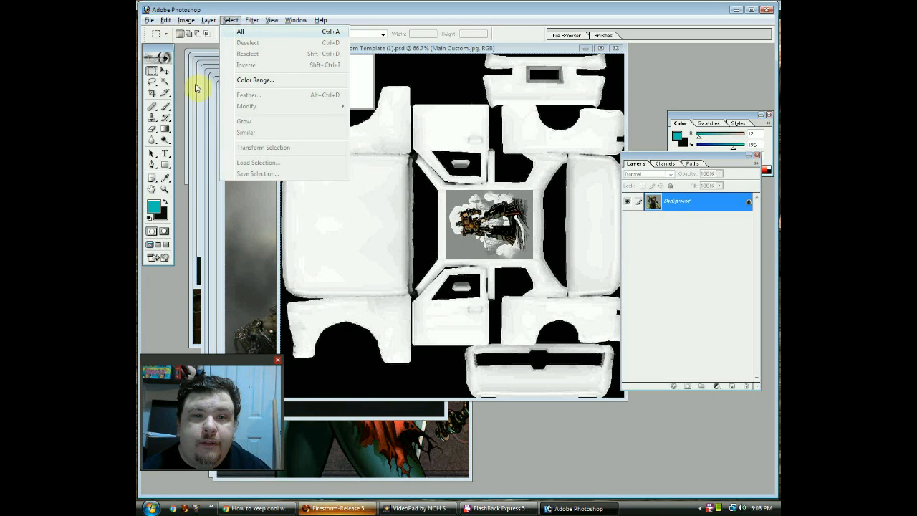
click(240, 31)
click(166, 20)
click(194, 94)
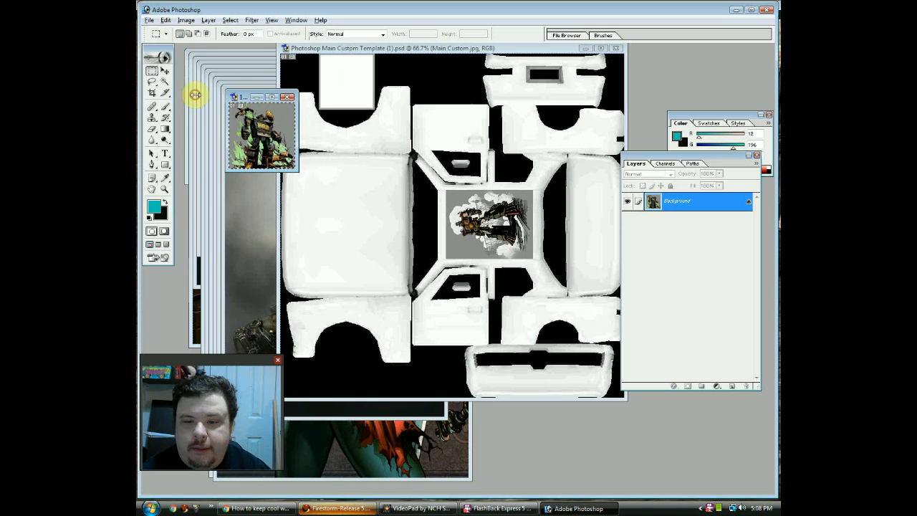
right_click(448, 320)
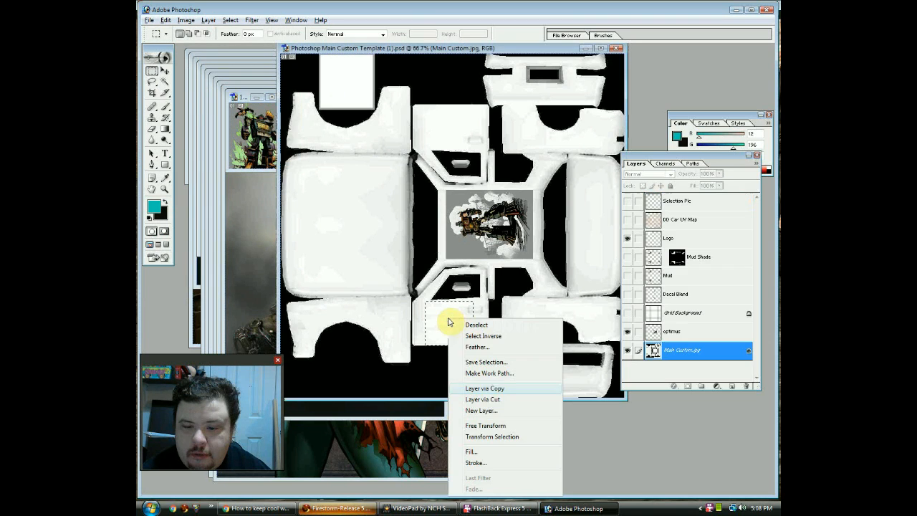
click(441, 324)
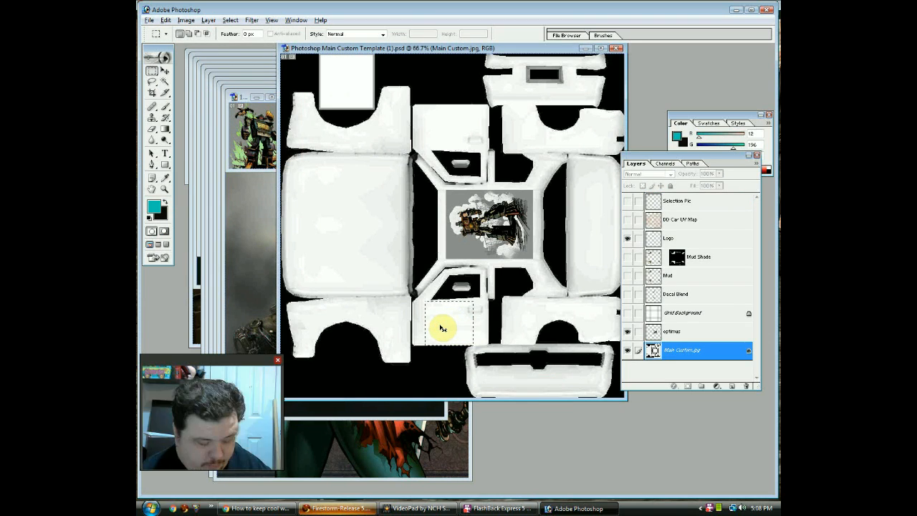
key(ctrl+v)
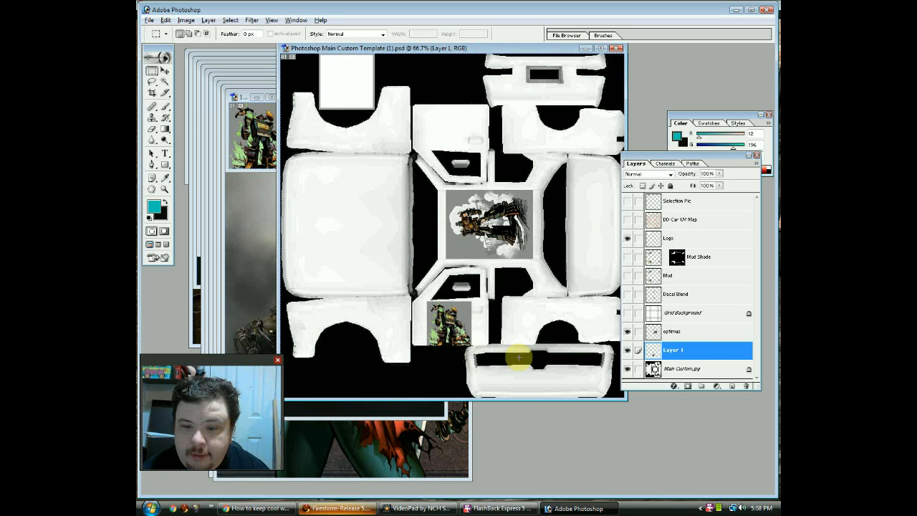
Step: Close the resized robot image without saving its changes
click(244, 101)
key(ctrl+w)
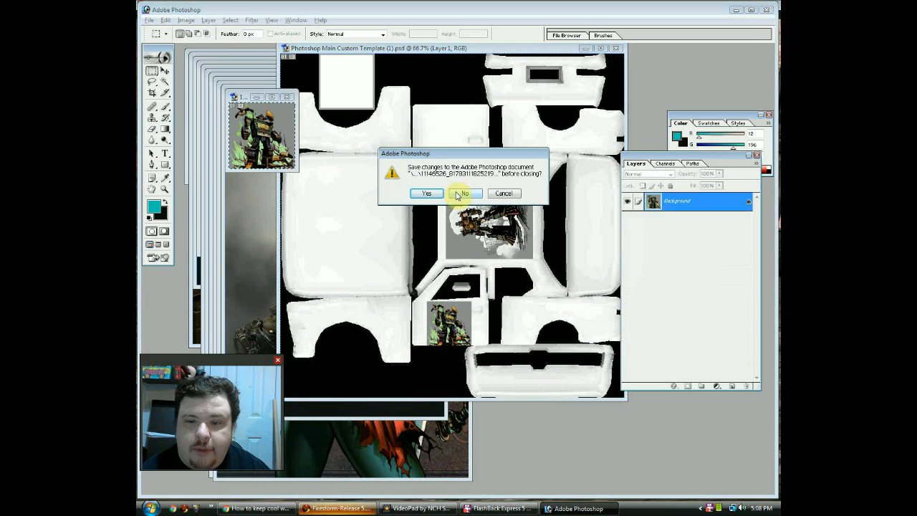
click(461, 193)
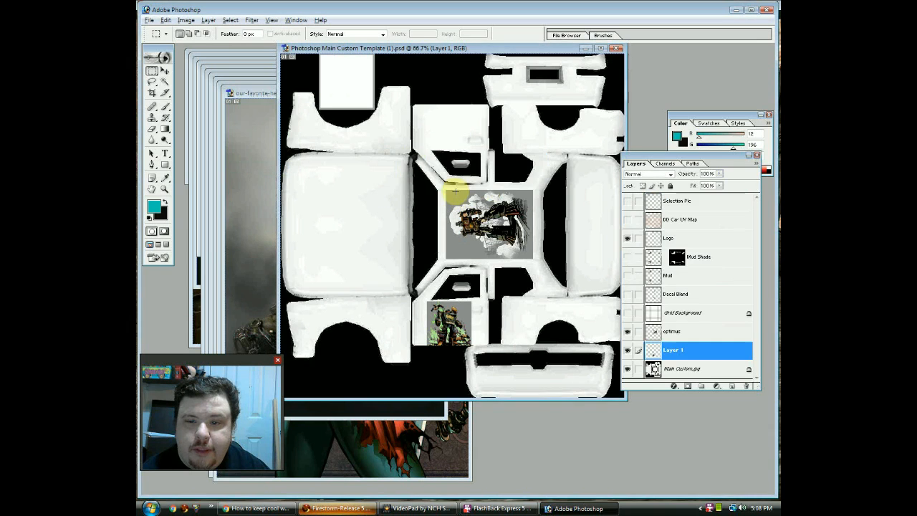
Step: Rename the newly pasted robot layer on the door as soundwave
click(672, 351)
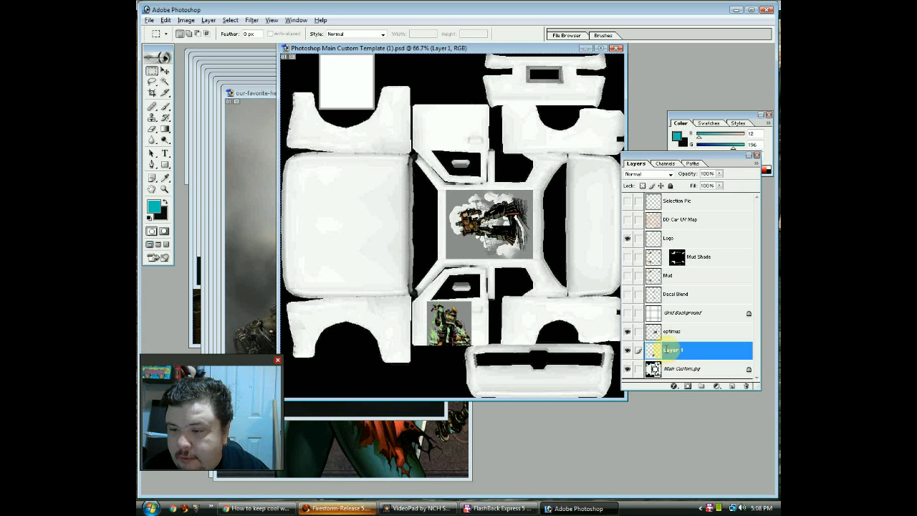
double_click(675, 351)
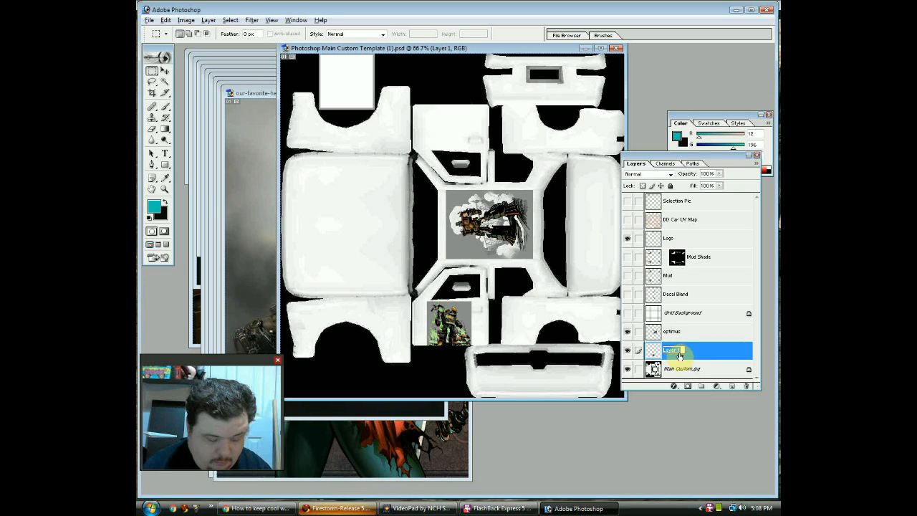
text(soundwave)
key(Return)
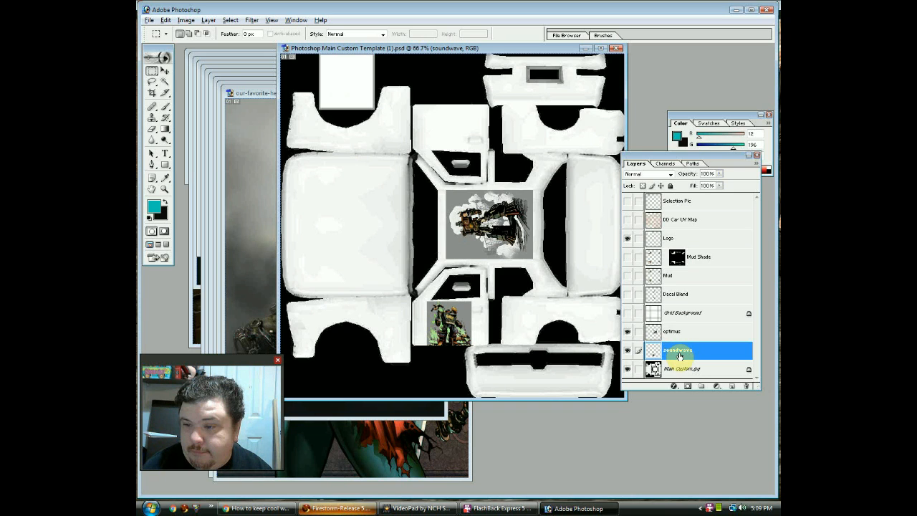
Step: Bring the armoured steampunk figure image to the front and move its window beside the template's large hood panel
click(249, 154)
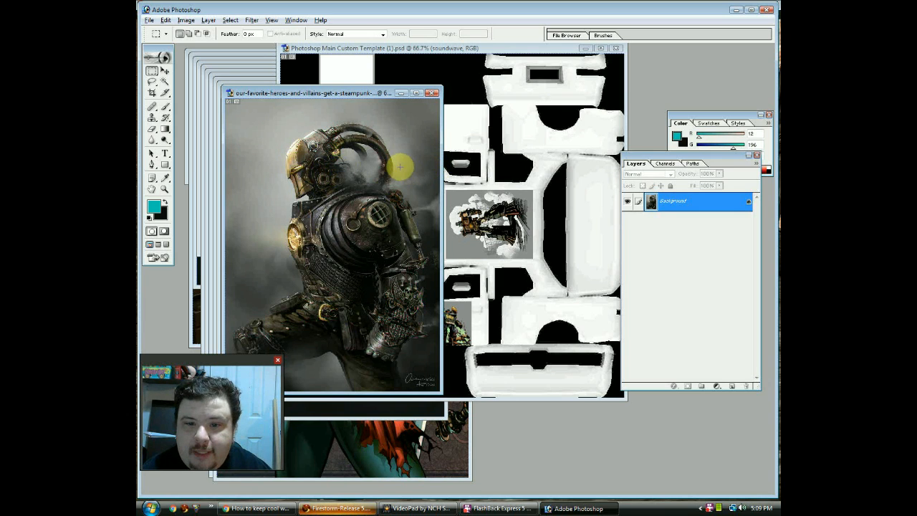
drag(314, 93, 387, 73)
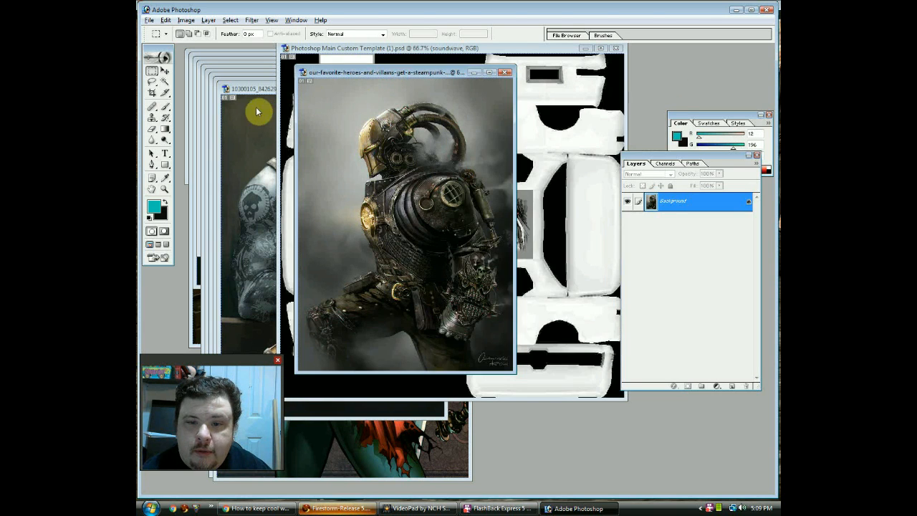
drag(235, 106, 149, 82)
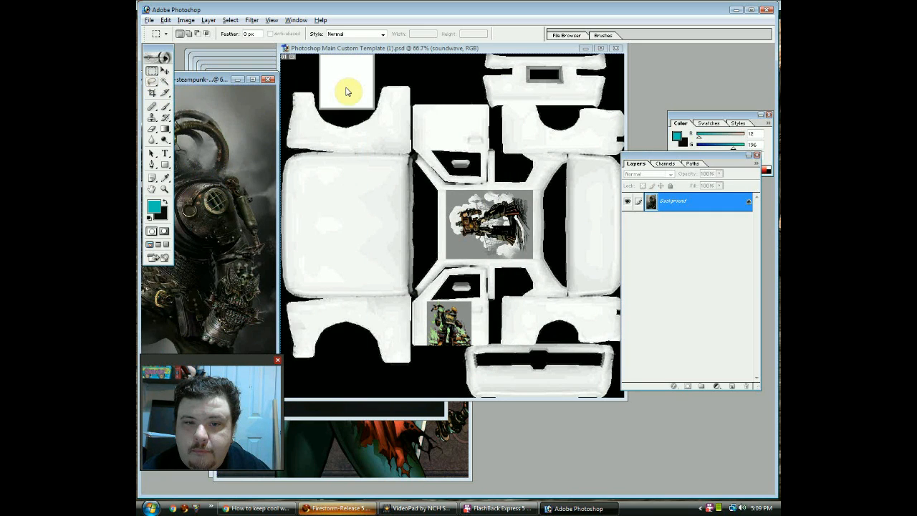
drag(346, 88, 346, 89)
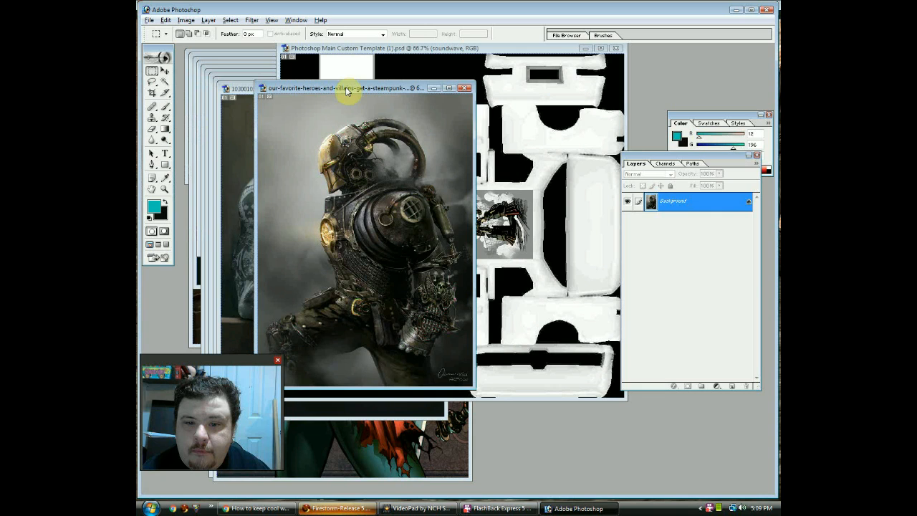
drag(347, 88, 609, 140)
drag(543, 100, 515, 47)
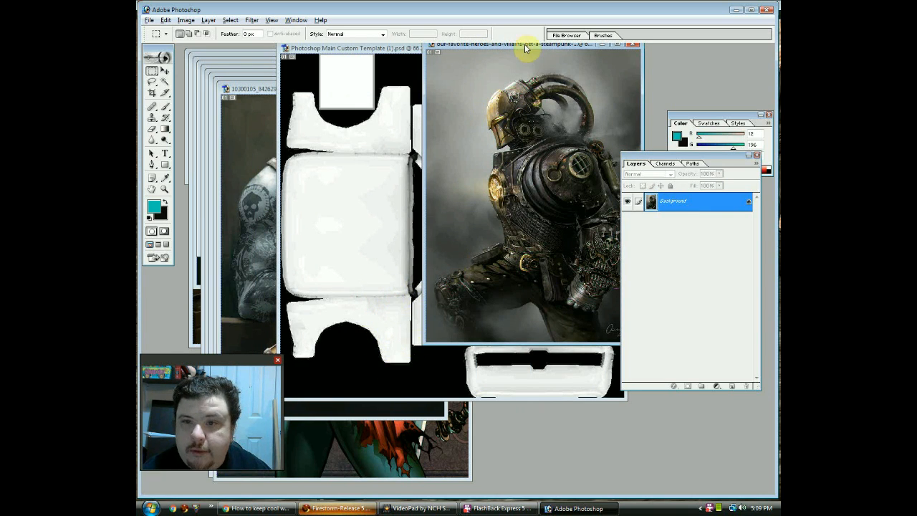
Step: Select and copy the door-side end of the template's lower fender panel, and check its pixel dimensions using the new-document settings
drag(523, 49, 242, 47)
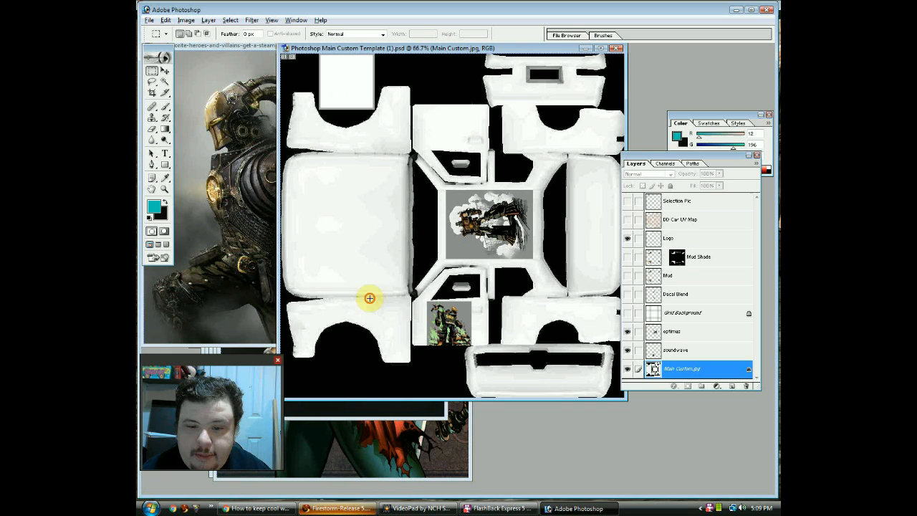
drag(370, 298, 411, 363)
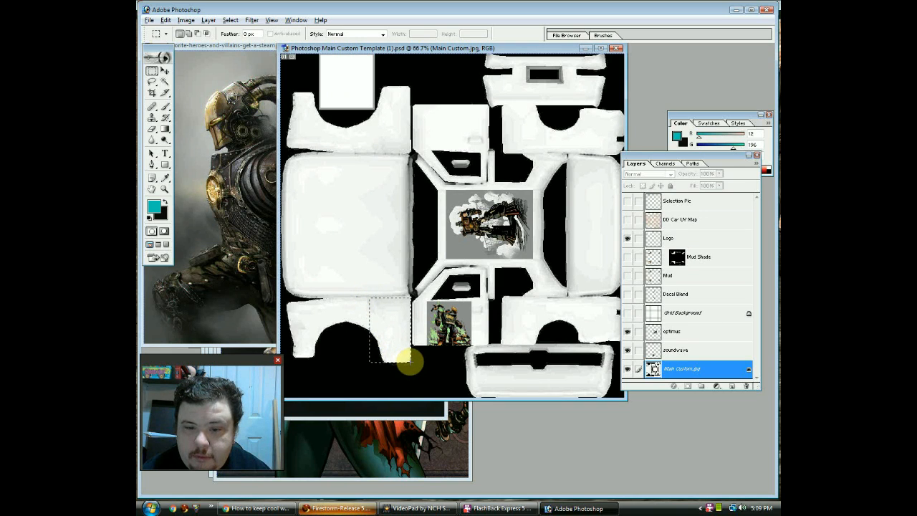
click(165, 21)
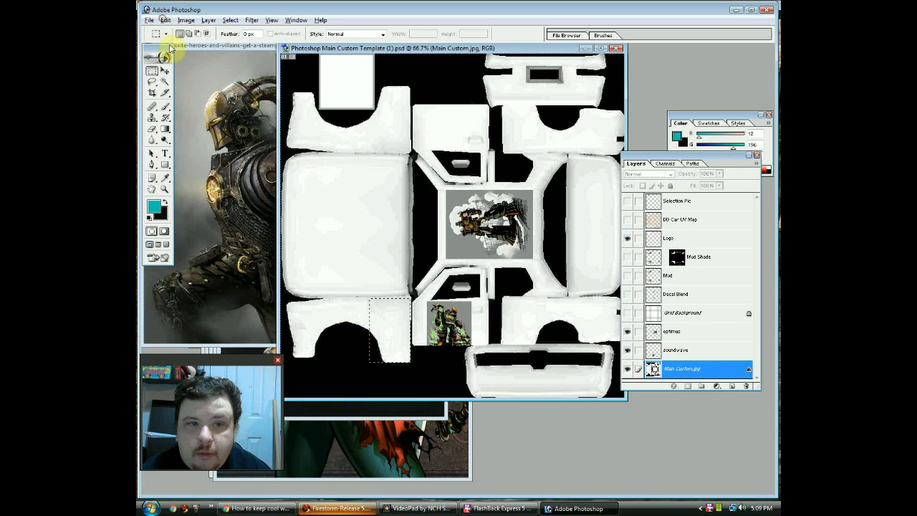
click(345, 197)
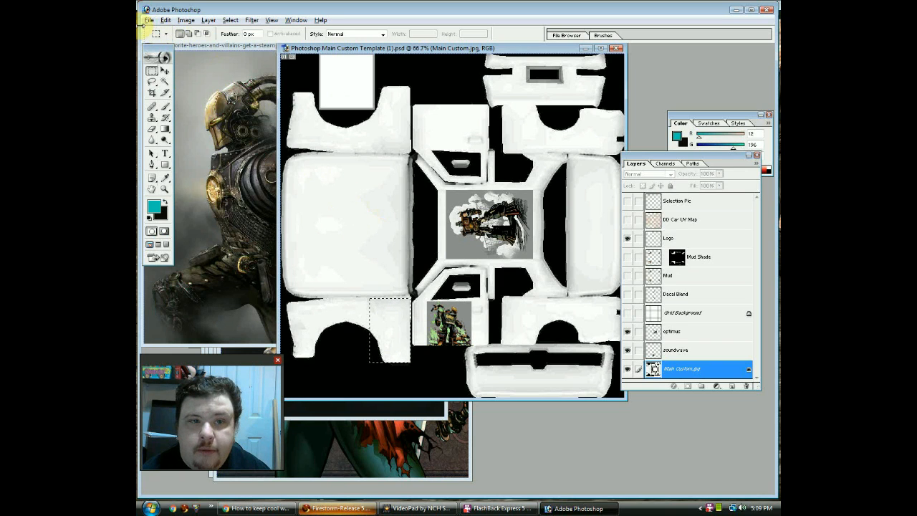
click(149, 20)
click(166, 32)
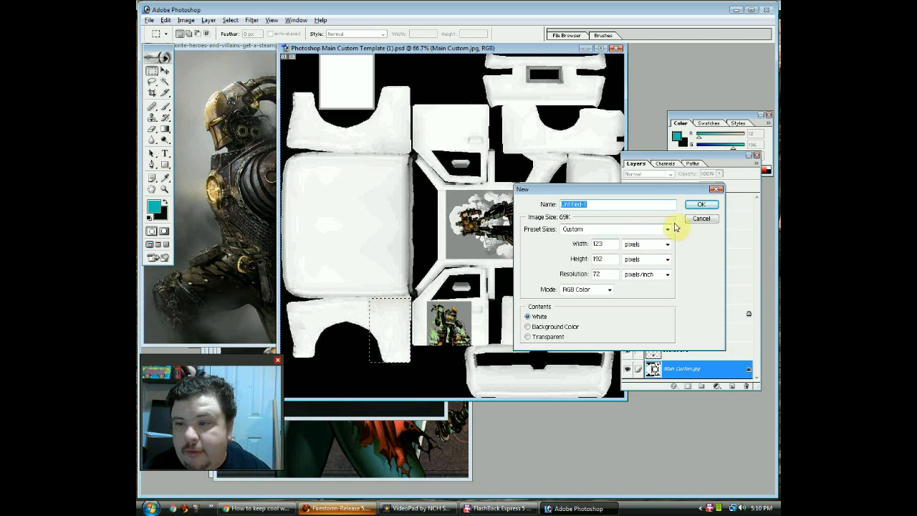
click(701, 218)
Step: Resize the armoured steampunk figure image to a height of 192 pixels with proportions constrained
click(211, 208)
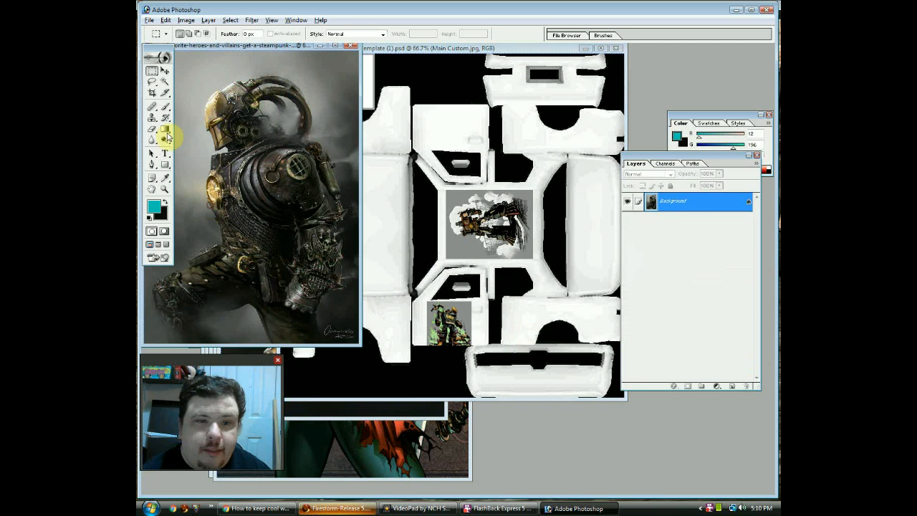
click(186, 20)
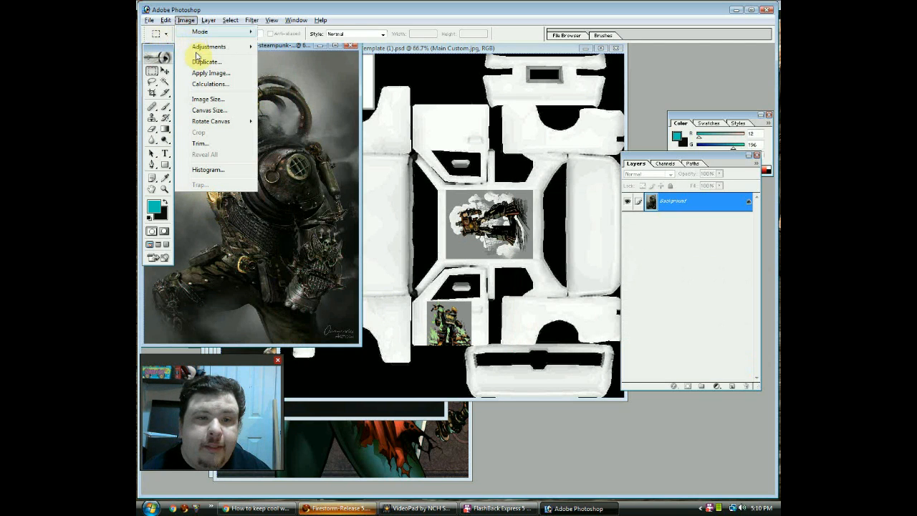
click(207, 99)
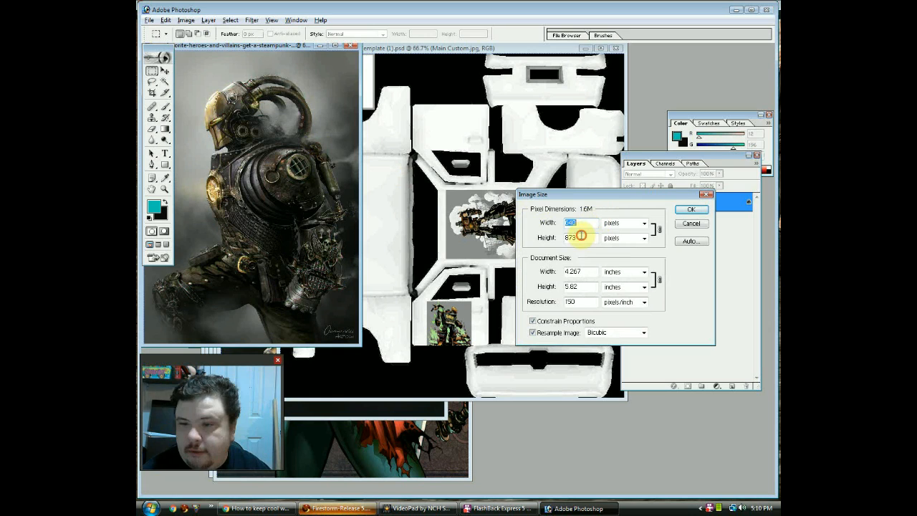
drag(581, 237, 527, 239)
text(1)
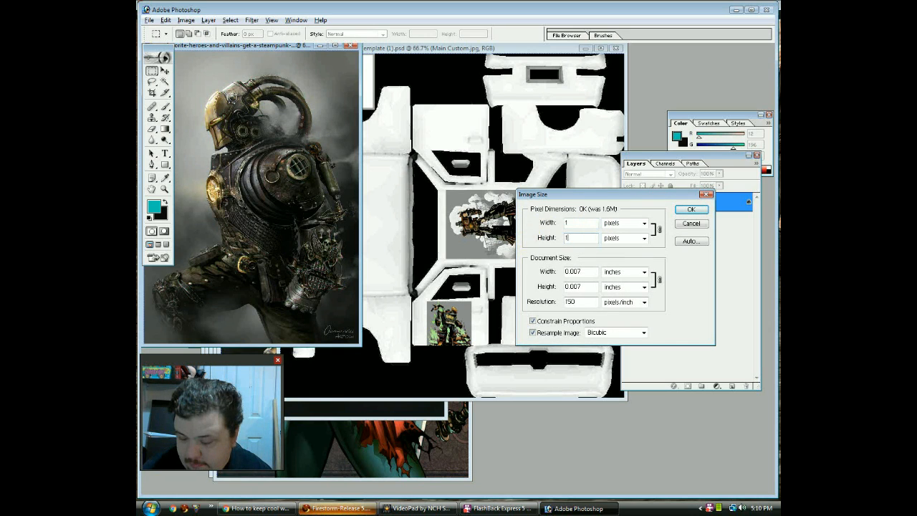
text(92)
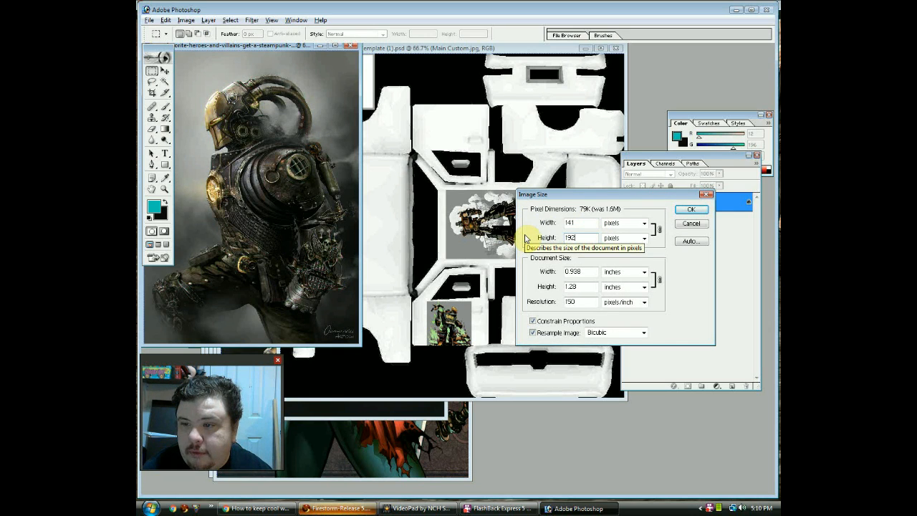
key(Return)
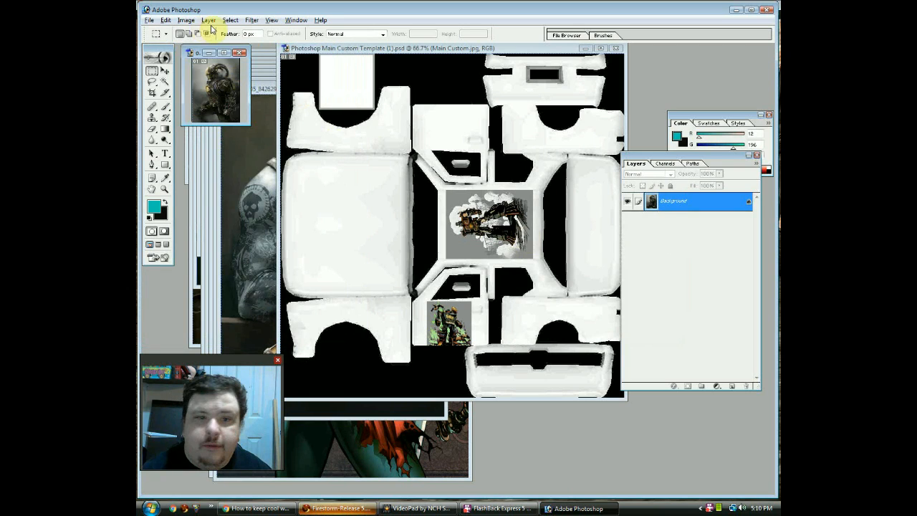
Step: Copy the entire resized figure image and paste it into the selected area on the template's lower fender panel
click(230, 20)
click(231, 32)
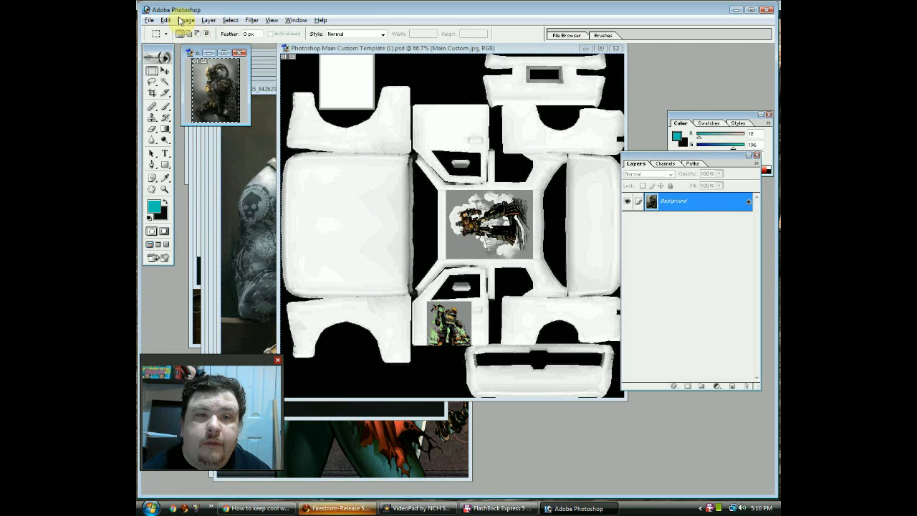
click(169, 21)
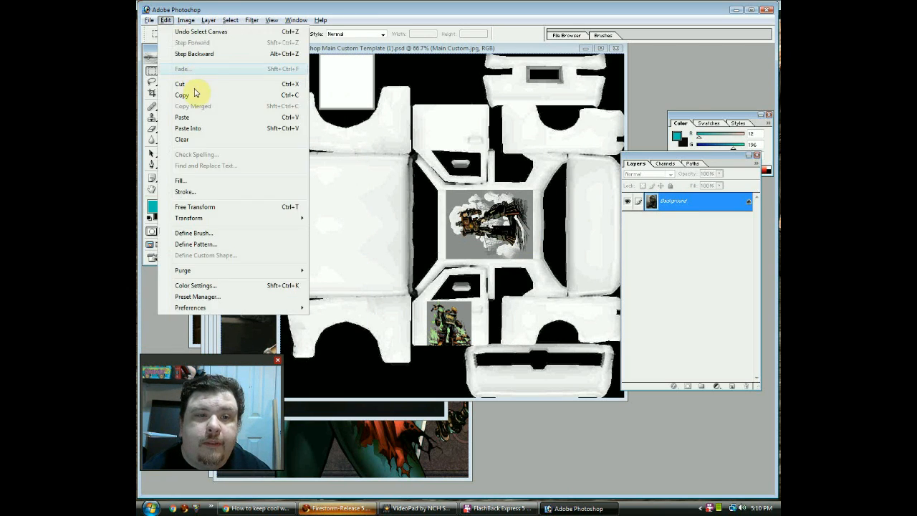
click(196, 95)
click(379, 315)
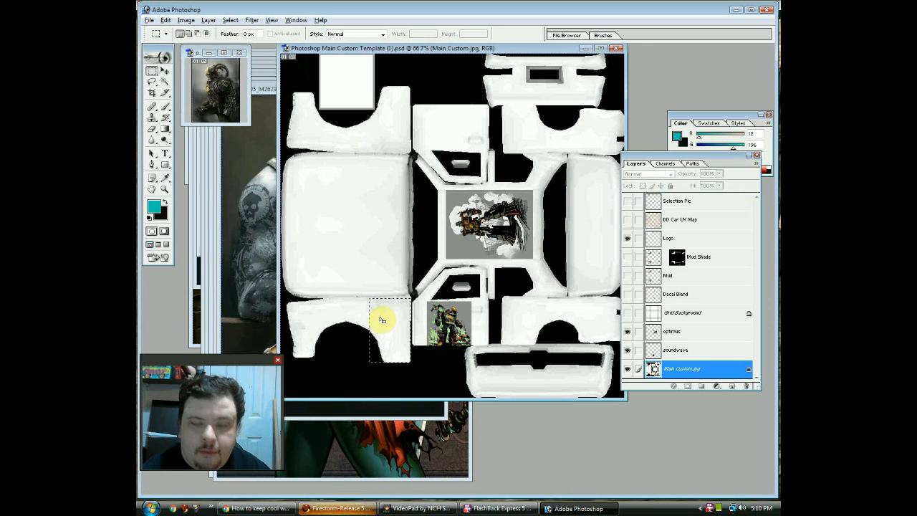
key(ctrl+v)
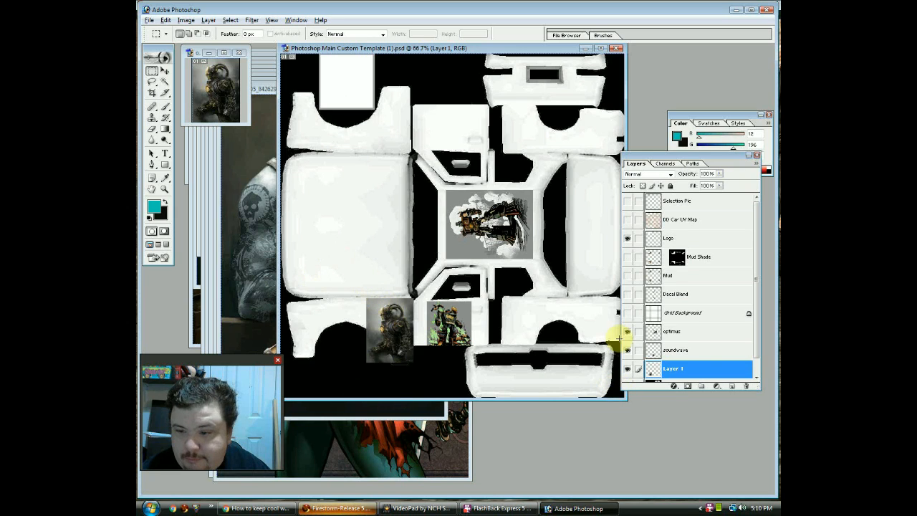
Step: Rename the newly pasted figure layer on the lower fender as ironmanlf
double_click(672, 369)
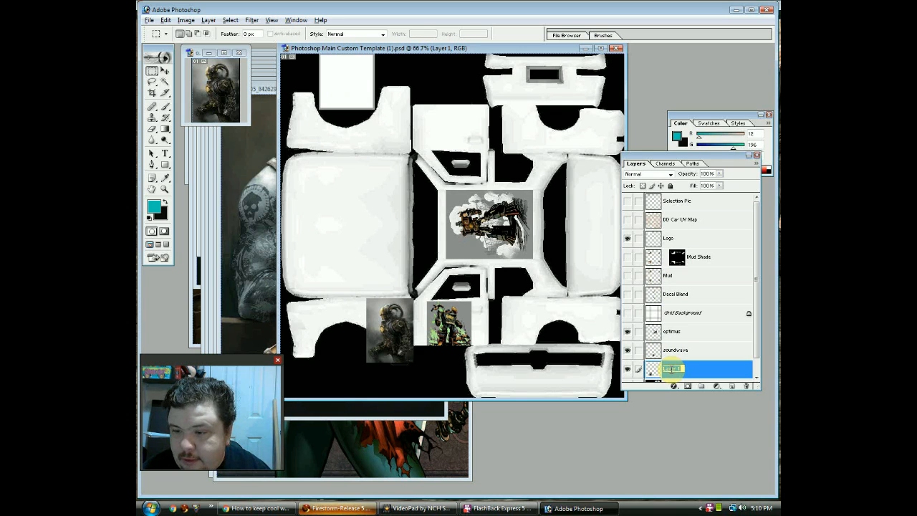
text(prow)
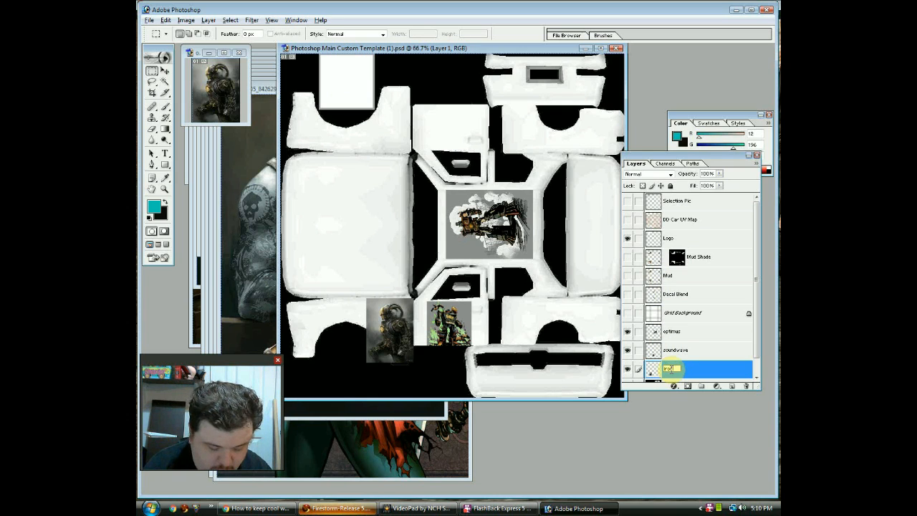
text(man)
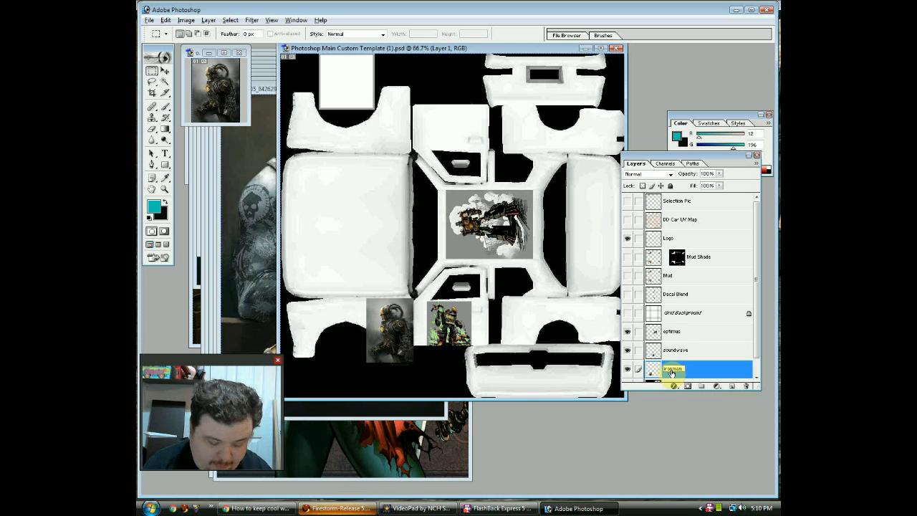
text(1)
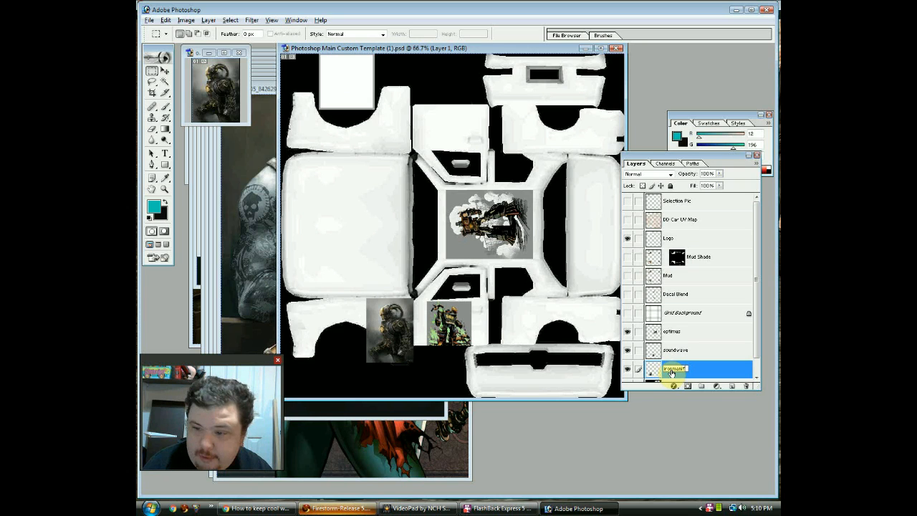
key(Return)
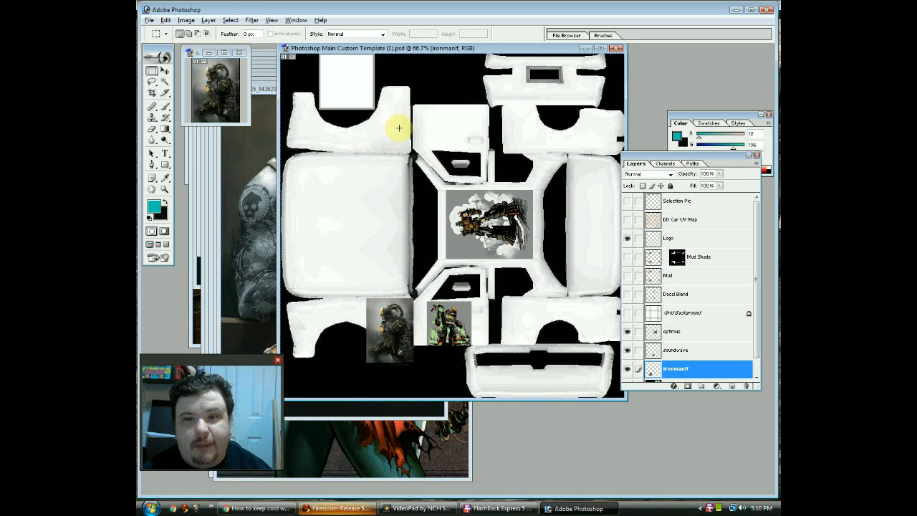
Step: Try rotating the canvas of the small armoured figure image by 180°
click(210, 87)
click(185, 20)
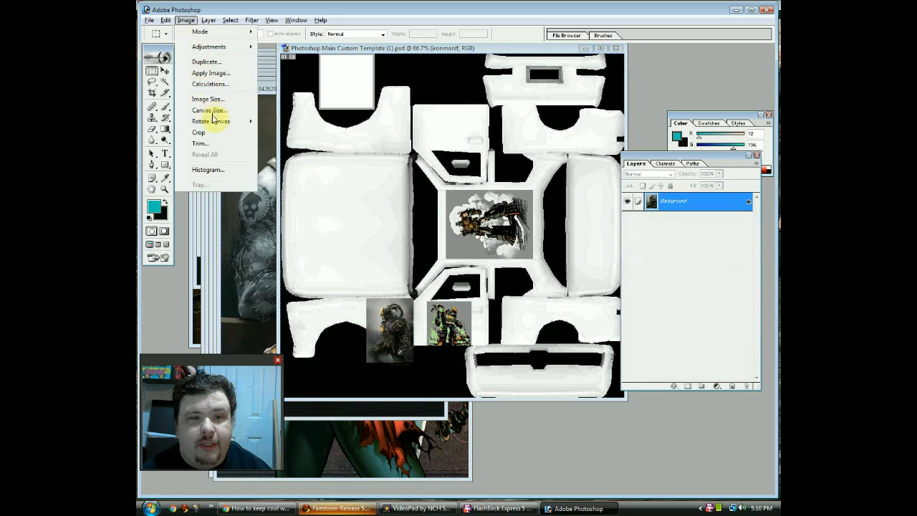
mouse_move(215, 121)
click(283, 119)
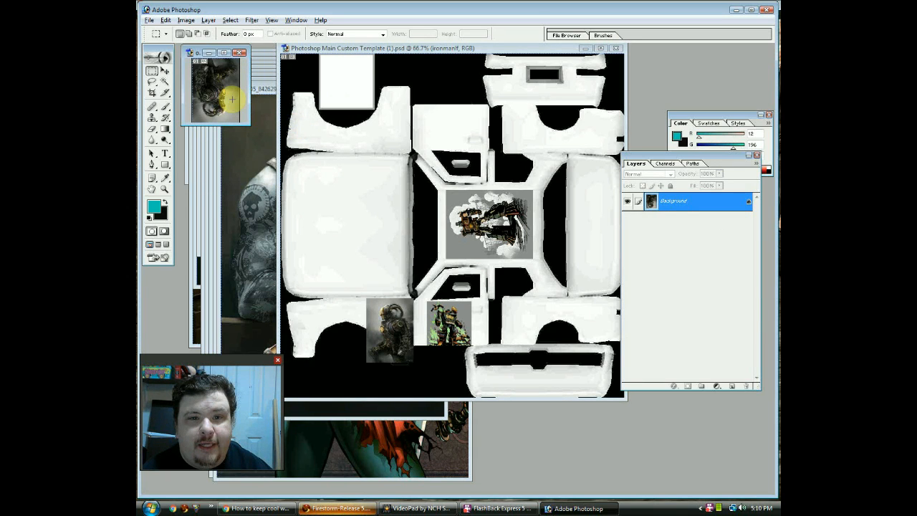
click(187, 20)
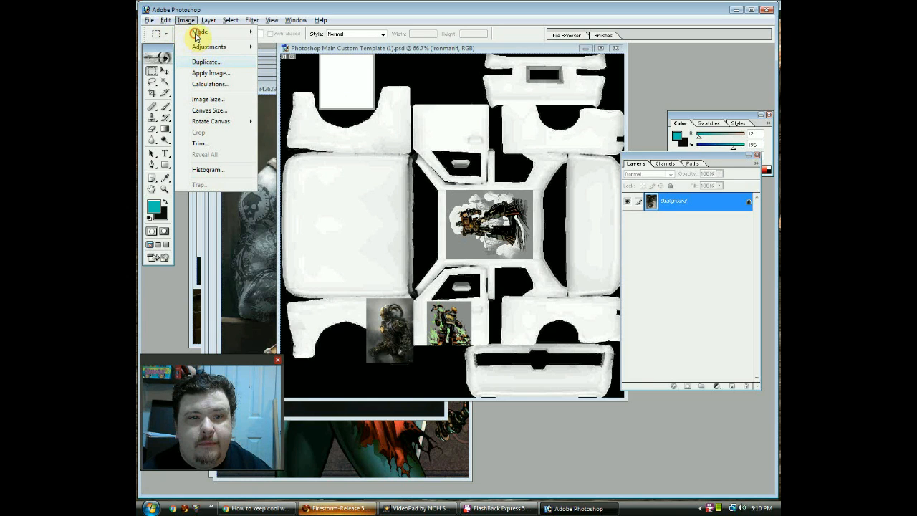
click(189, 21)
Step: Flip the canvas of the small armoured figure image vertically and copy the entire image
click(186, 20)
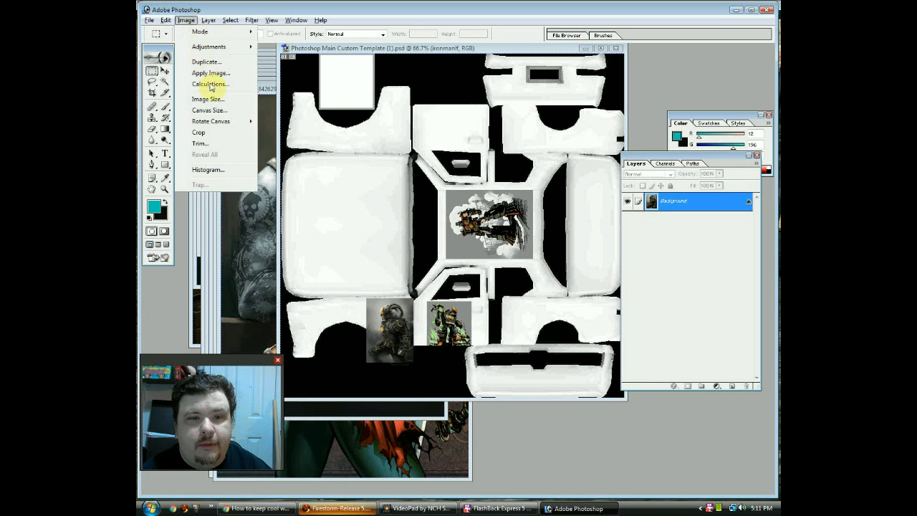
mouse_move(228, 121)
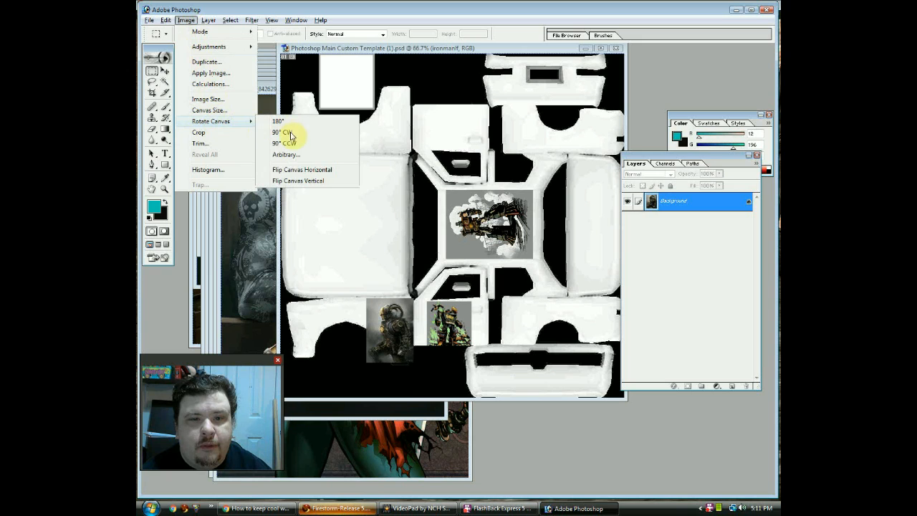
click(290, 181)
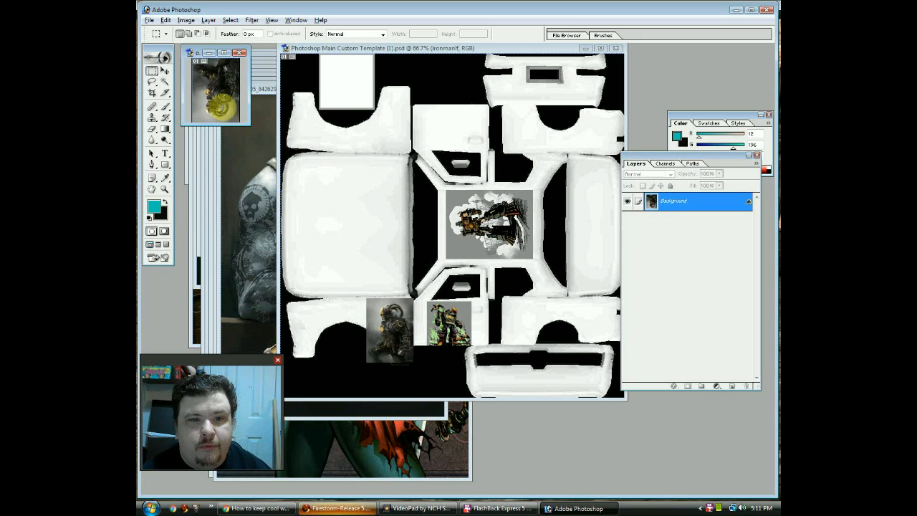
click(228, 20)
click(230, 32)
click(166, 21)
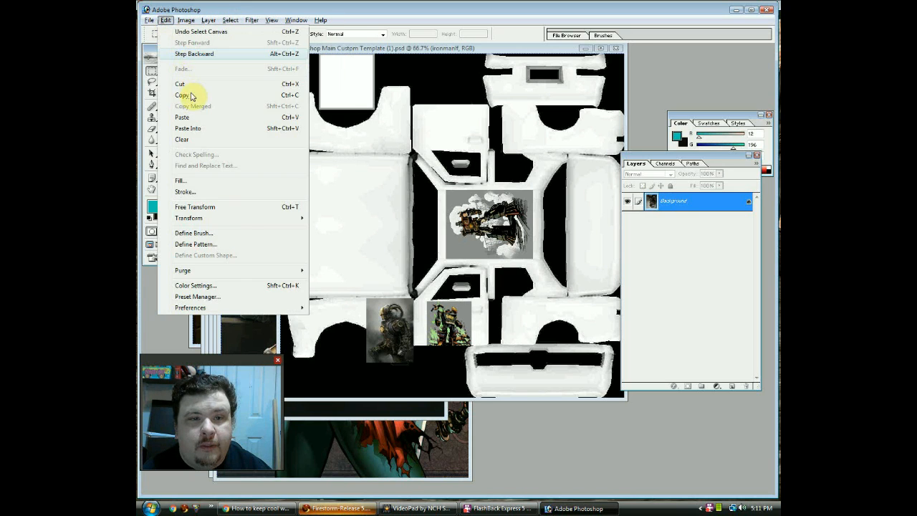
click(183, 95)
Step: Paste the flipped figure into the template and move it onto the door-side end of the upper fender panel
click(149, 20)
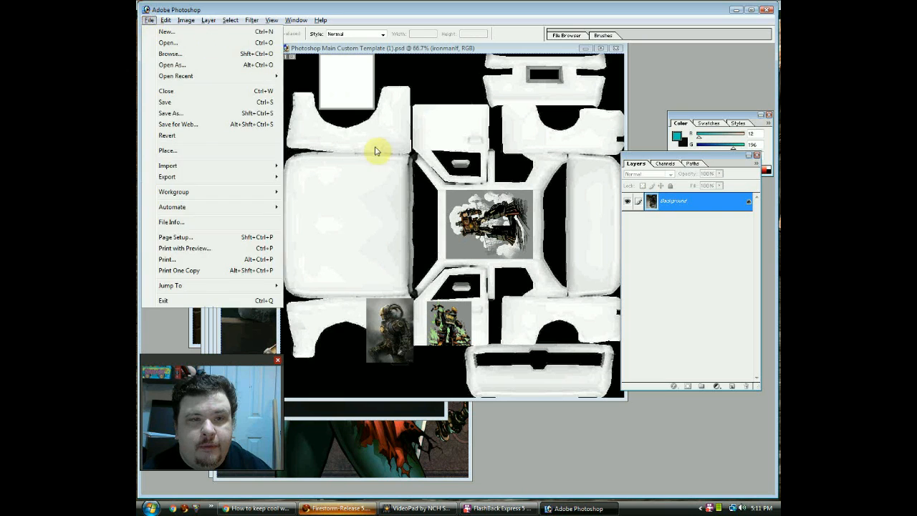
click(379, 172)
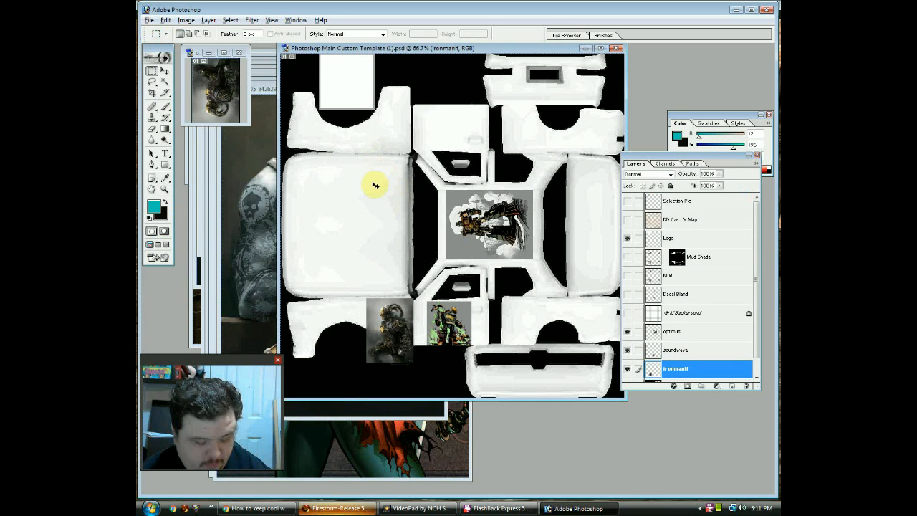
key(ctrl+v)
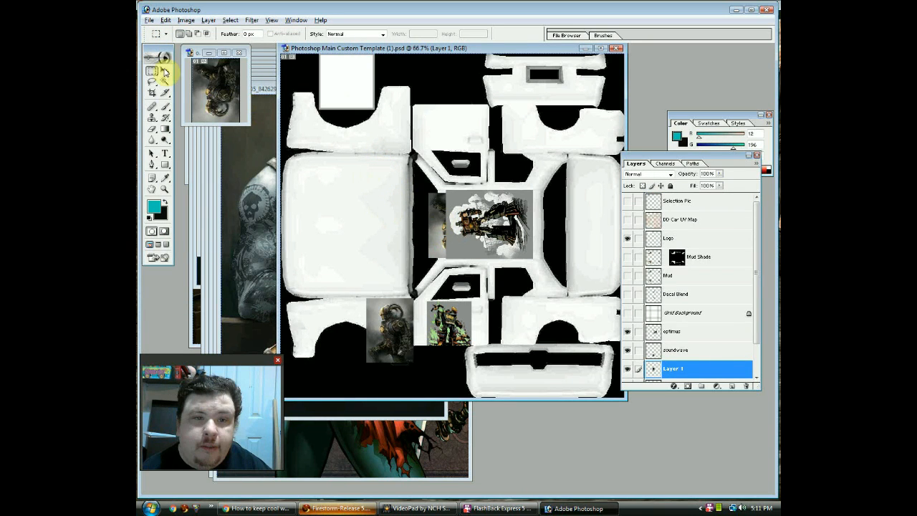
click(165, 72)
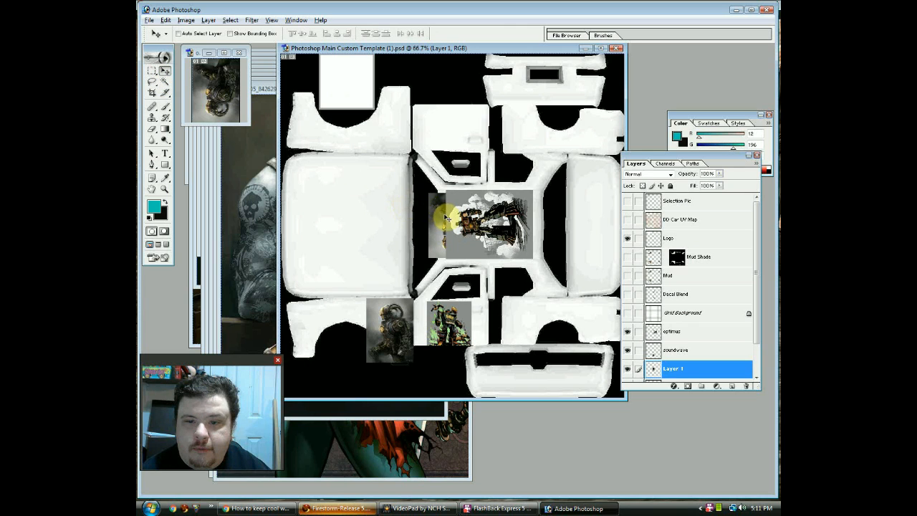
drag(437, 218, 375, 115)
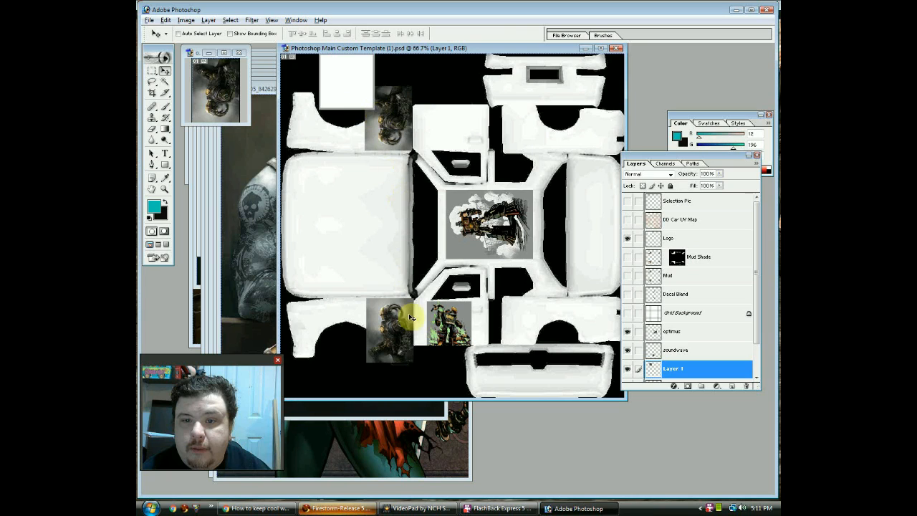
Step: Rename the newly pasted figure layer on the upper fender as ironmanRF
click(627, 237)
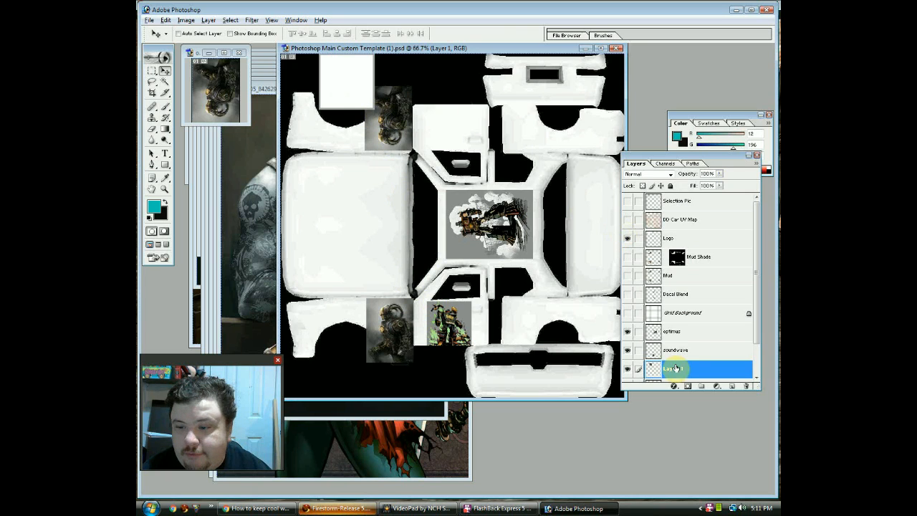
double_click(674, 369)
right_click(676, 369)
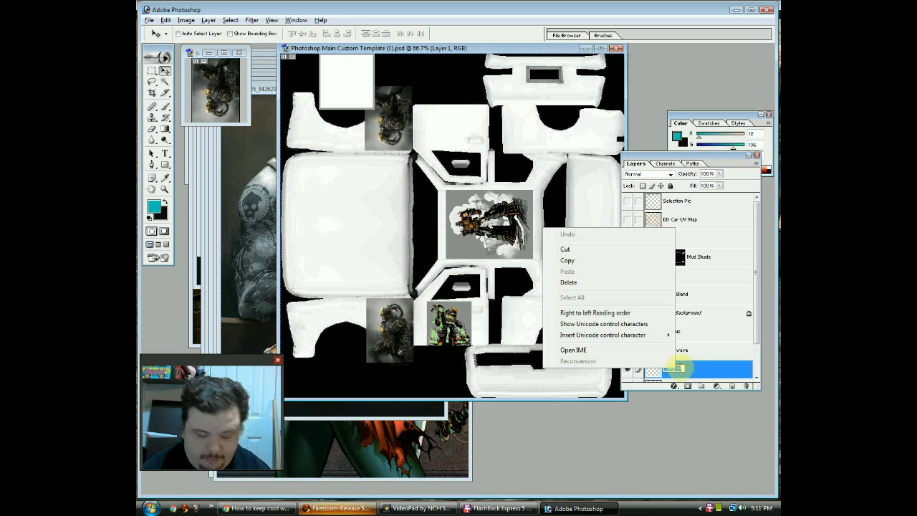
key(d)
text(ironm)
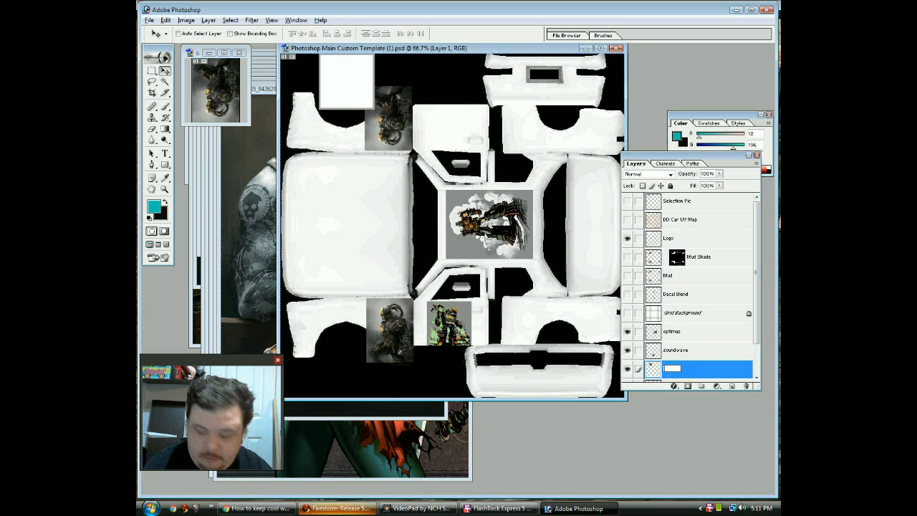
text(an)
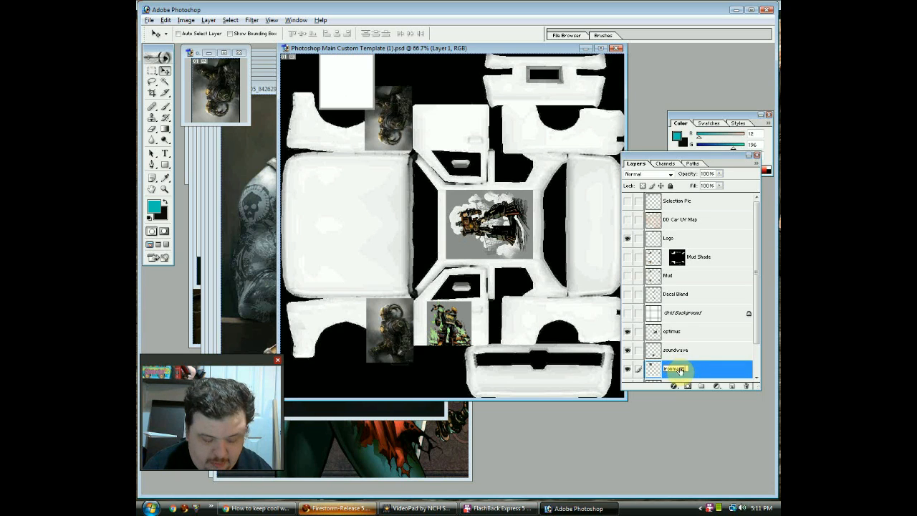
text(RF)
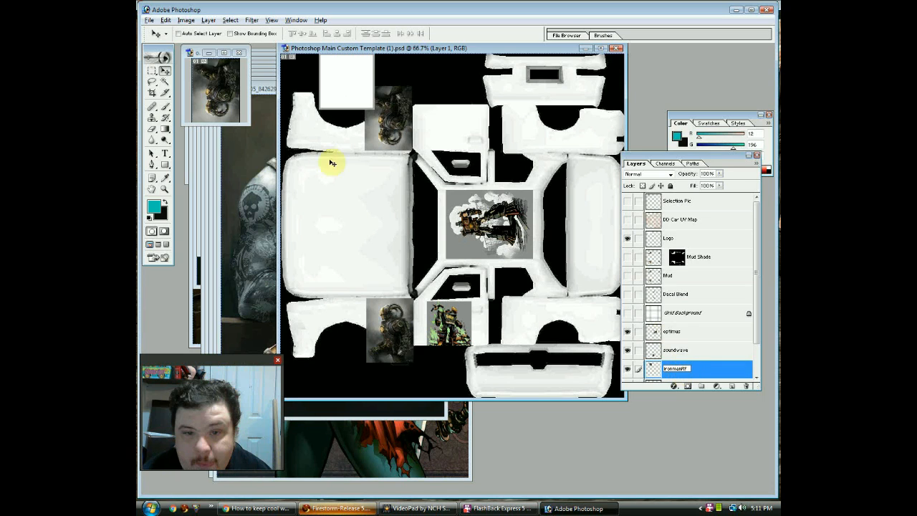
Step: Try to close the small armoured figure image while the layer name is still being edited
click(239, 54)
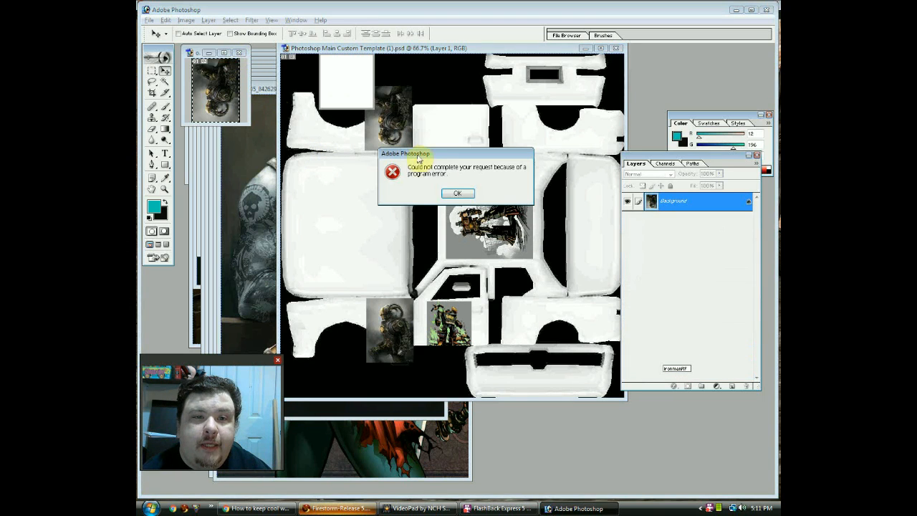
click(452, 194)
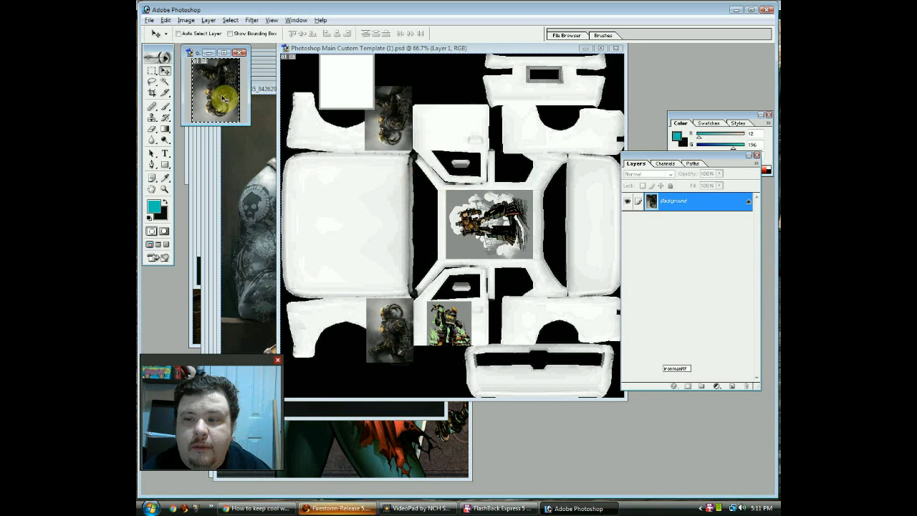
click(238, 54)
click(453, 194)
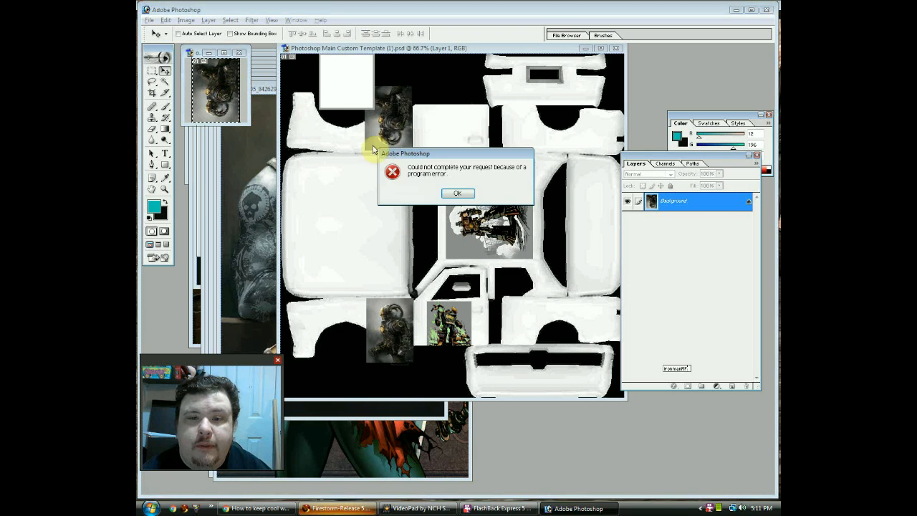
click(456, 193)
click(169, 21)
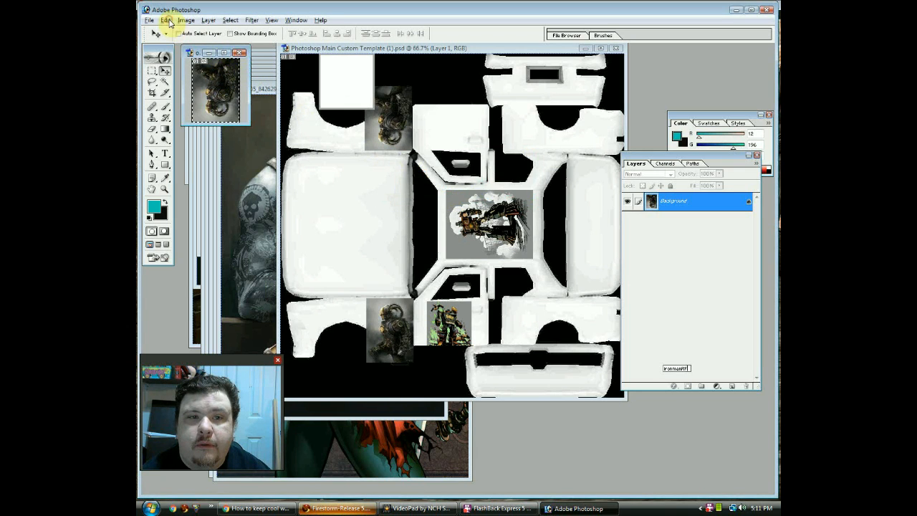
click(456, 194)
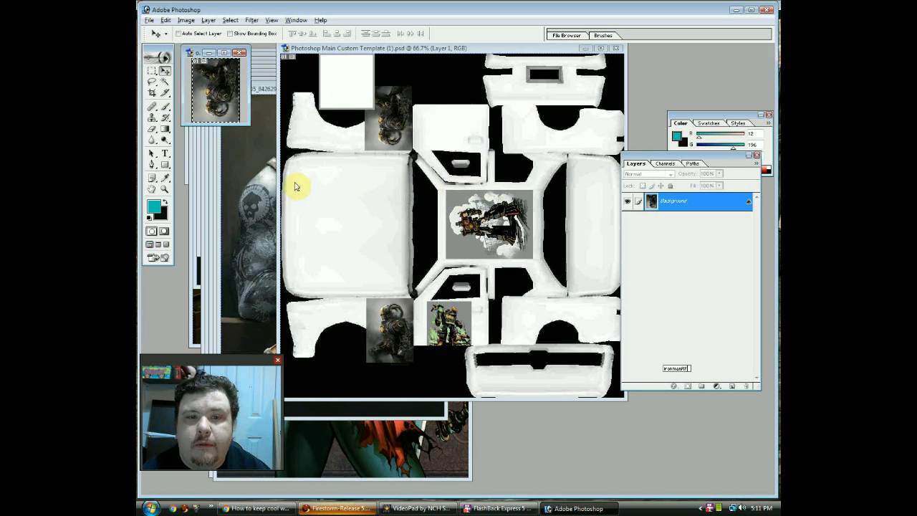
click(267, 181)
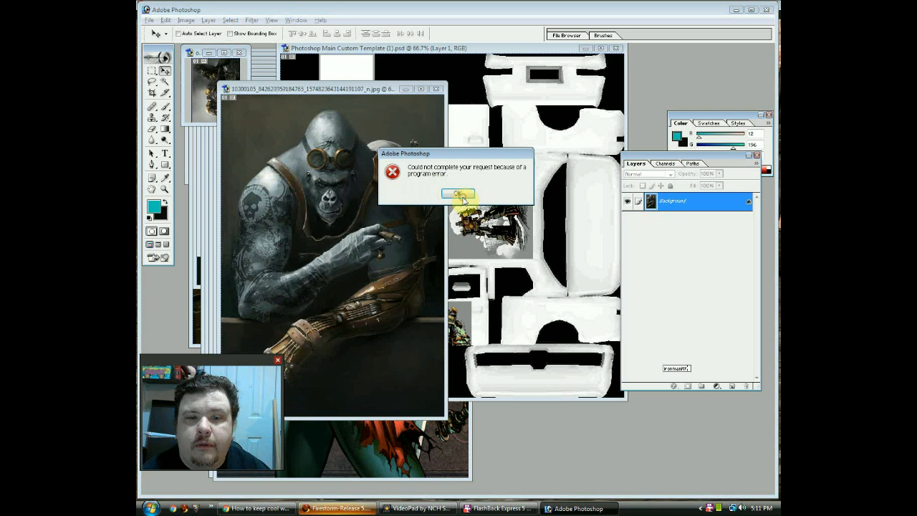
click(462, 197)
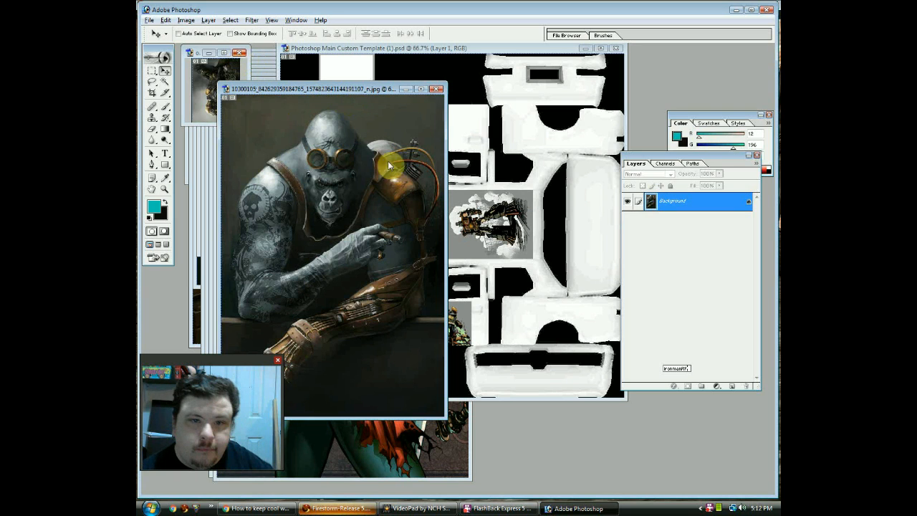
click(455, 195)
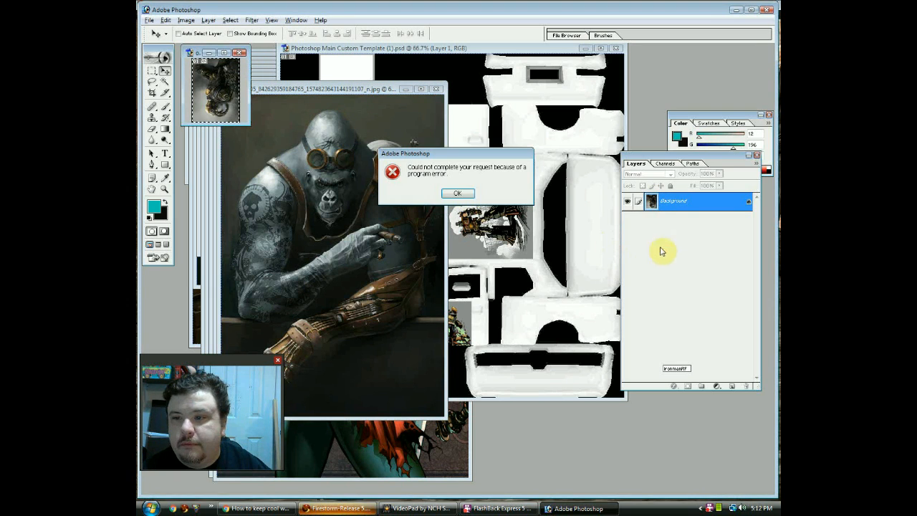
click(462, 196)
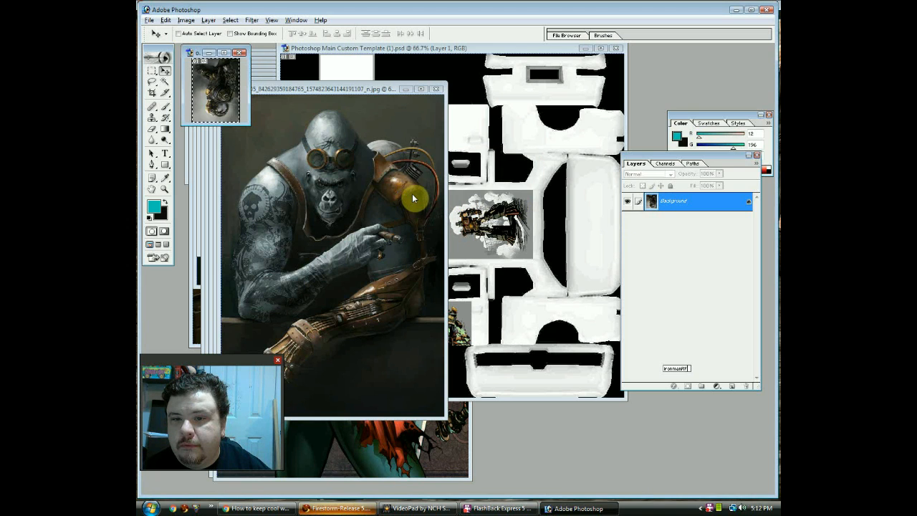
click(459, 197)
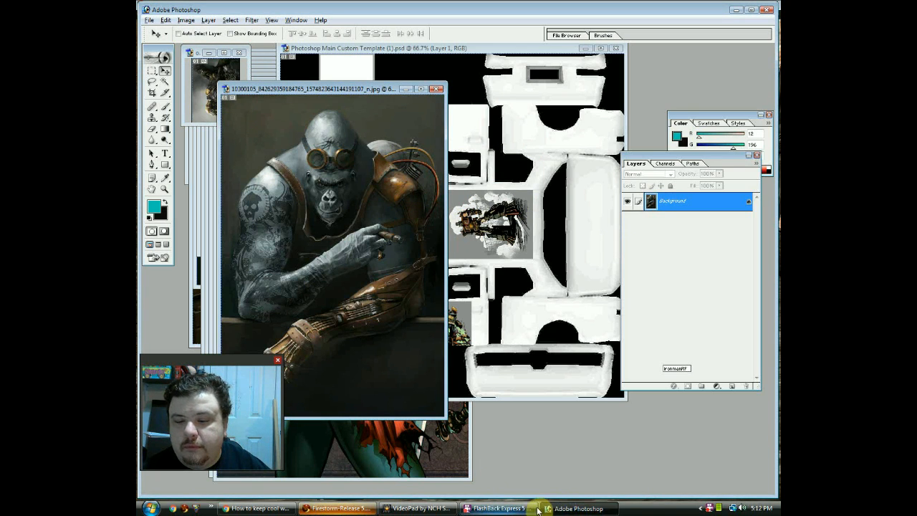
Step: Return to the template document to commit the layer name, and save the document as a Photoshop file named steampunk
click(490, 384)
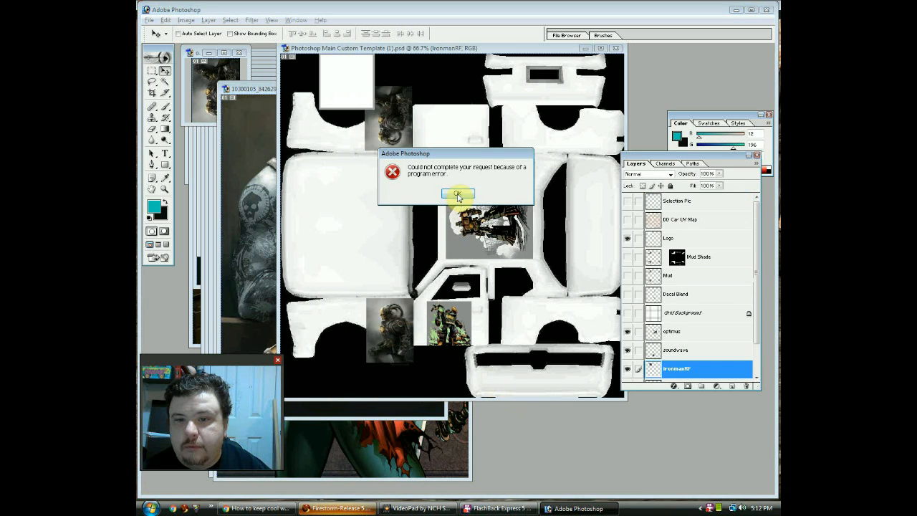
click(458, 194)
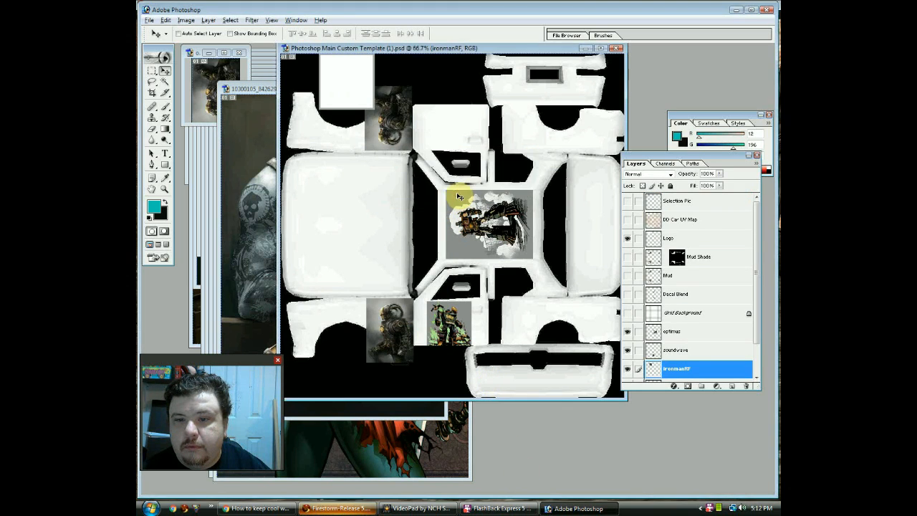
click(151, 20)
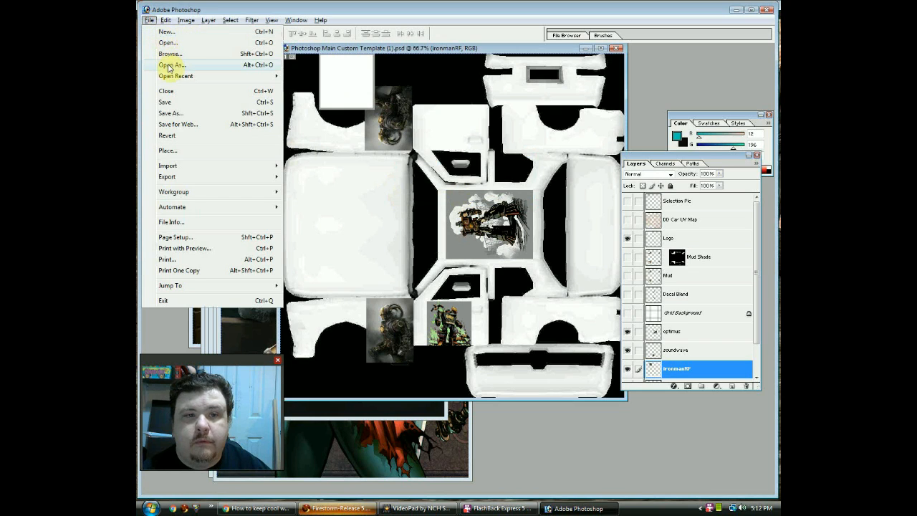
click(182, 114)
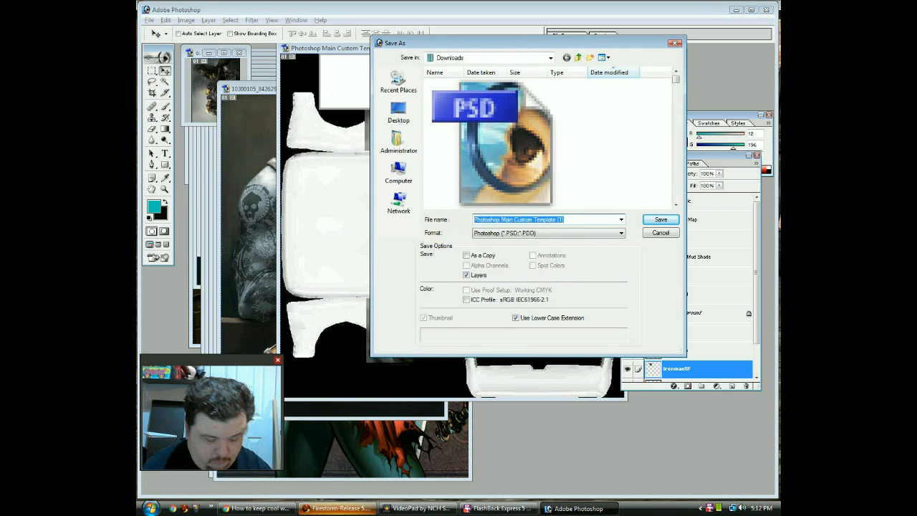
text(steampun)
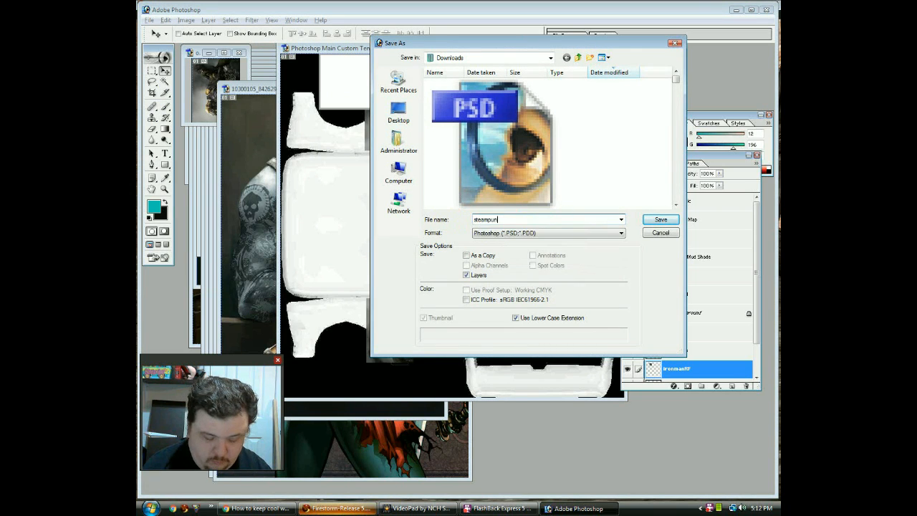
text(k)
key(Return)
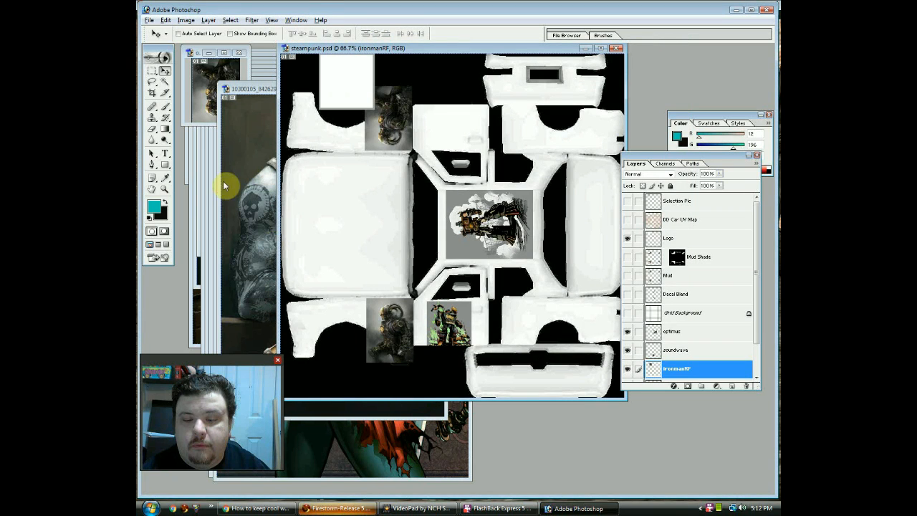
Step: Close the small armoured figure image without saving, and spread out the gorilla and Red Sonja picture windows to reach the images behind
click(237, 52)
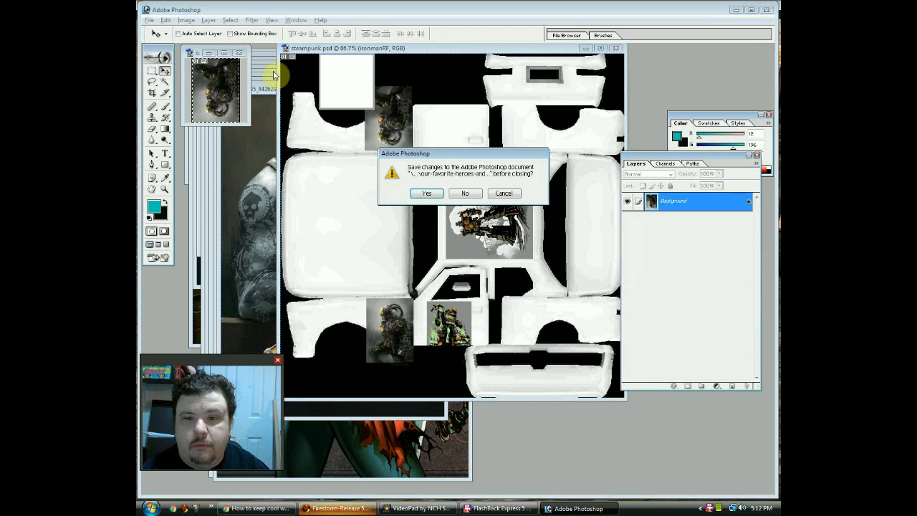
click(465, 192)
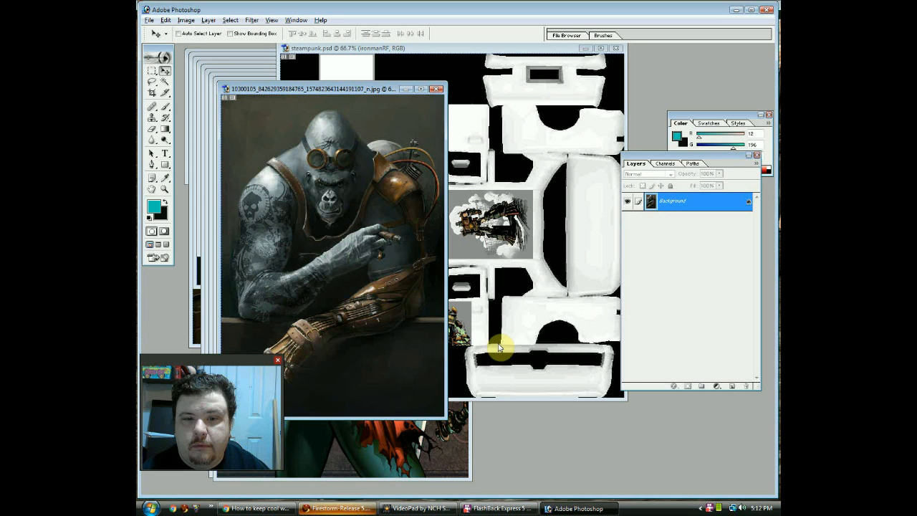
drag(356, 88, 594, 70)
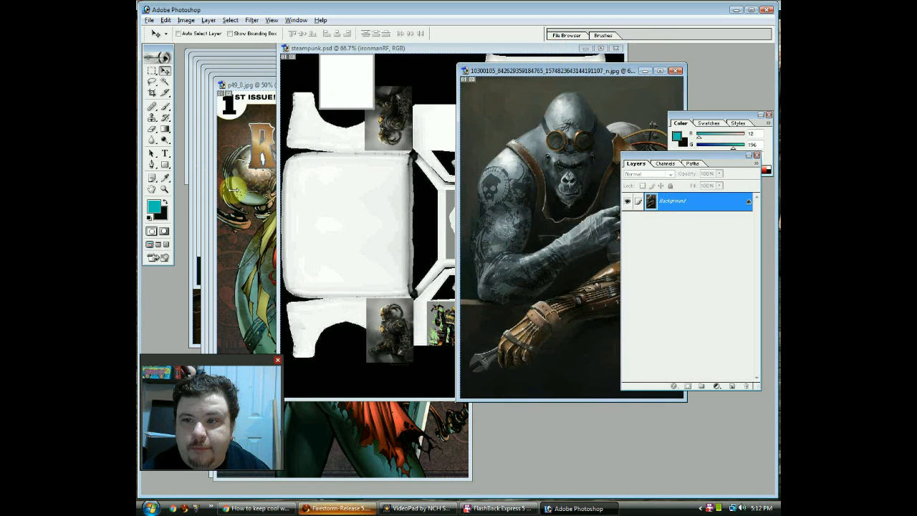
click(255, 201)
click(349, 85)
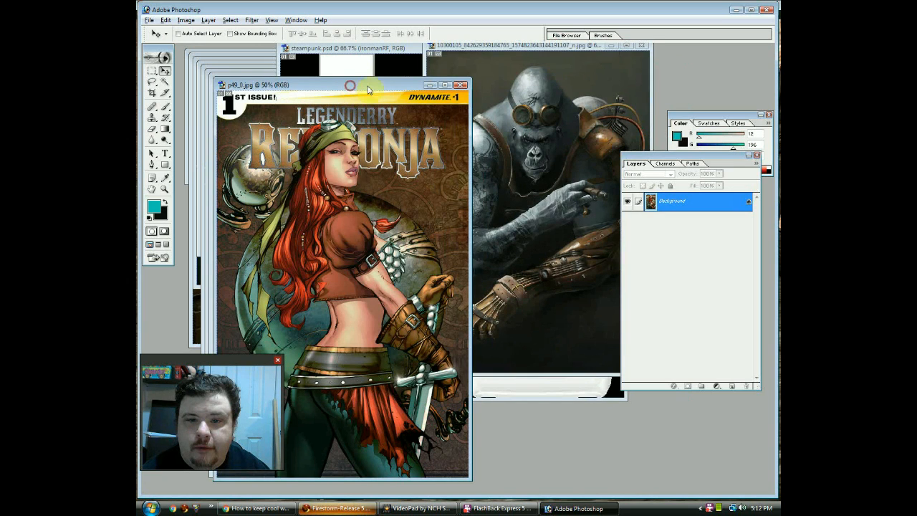
drag(351, 85, 514, 100)
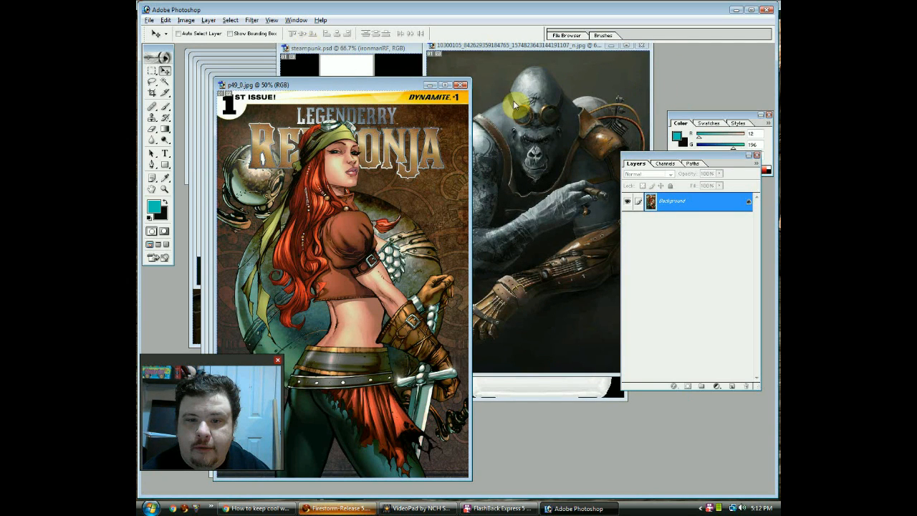
click(245, 172)
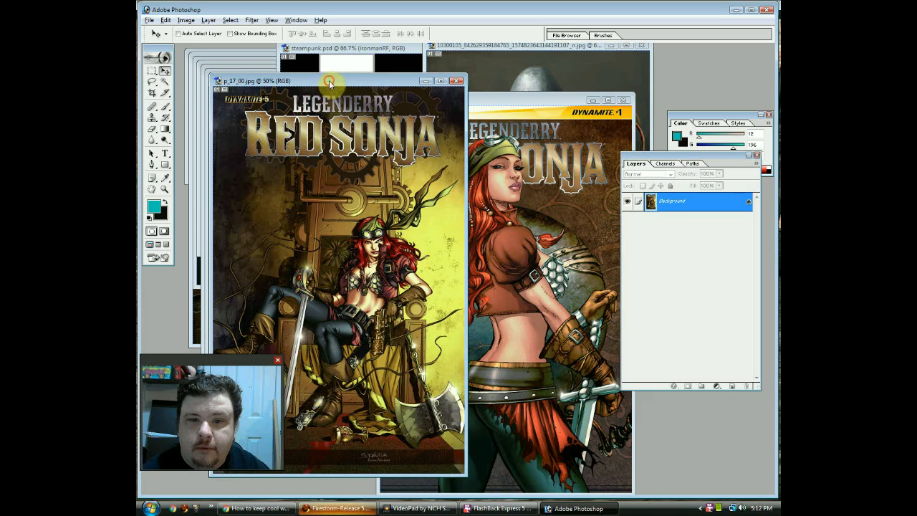
click(222, 140)
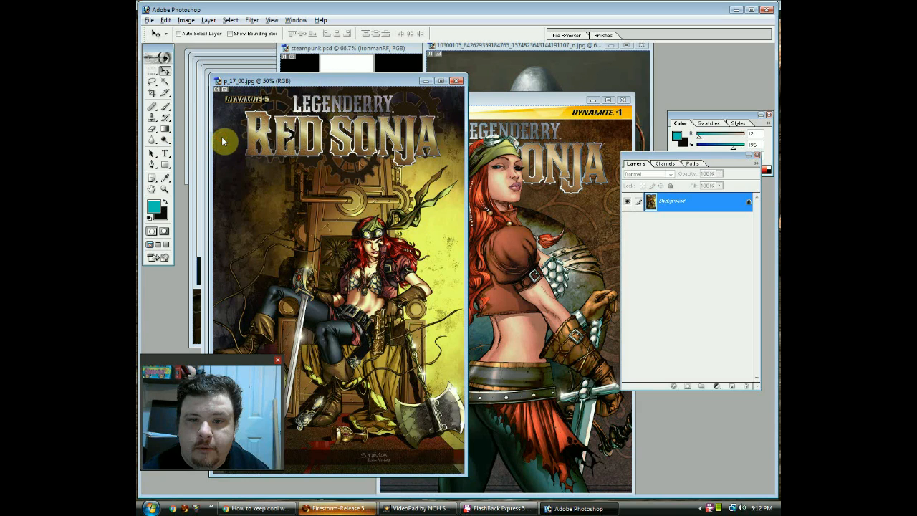
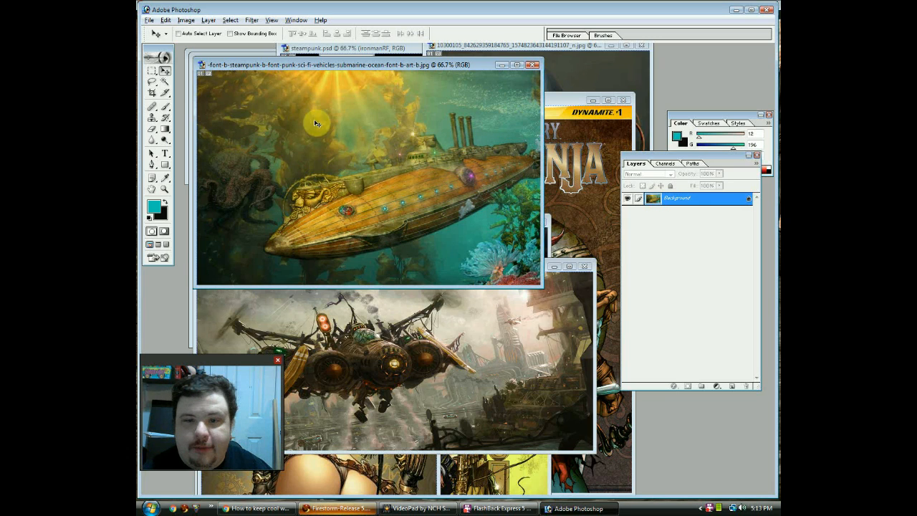
Step: Crop the submarine picture to a full-width horizontal band around the submarine
click(151, 70)
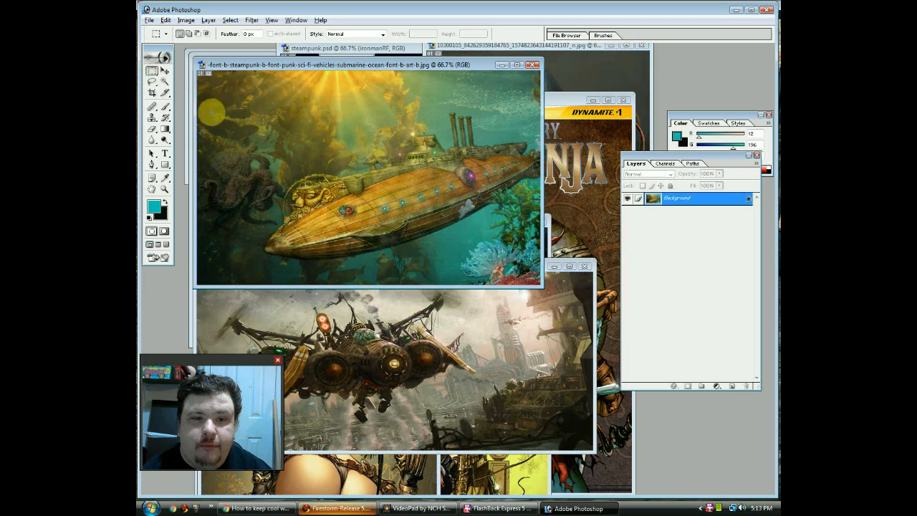
drag(199, 117, 544, 261)
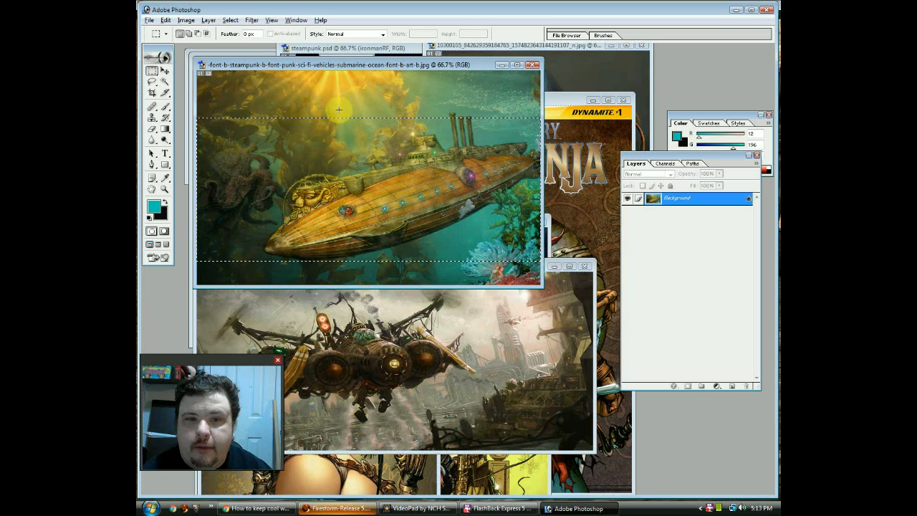
click(188, 21)
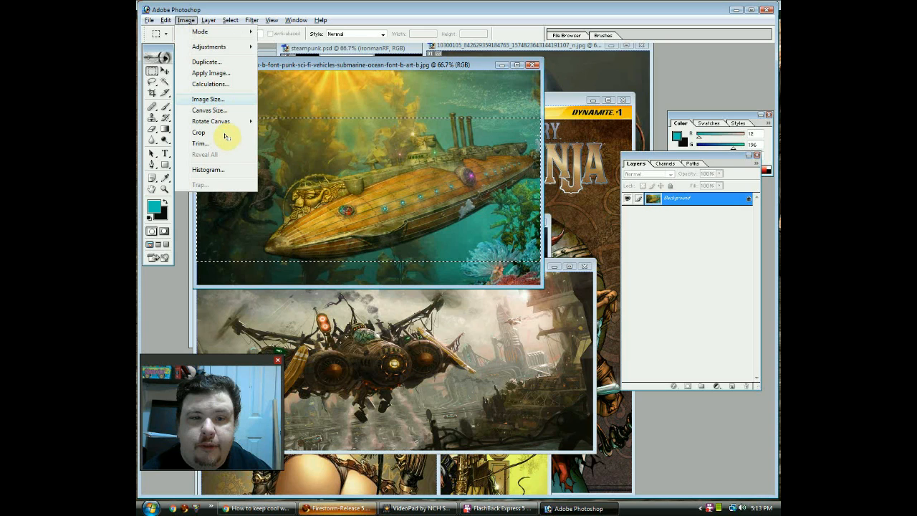
click(225, 134)
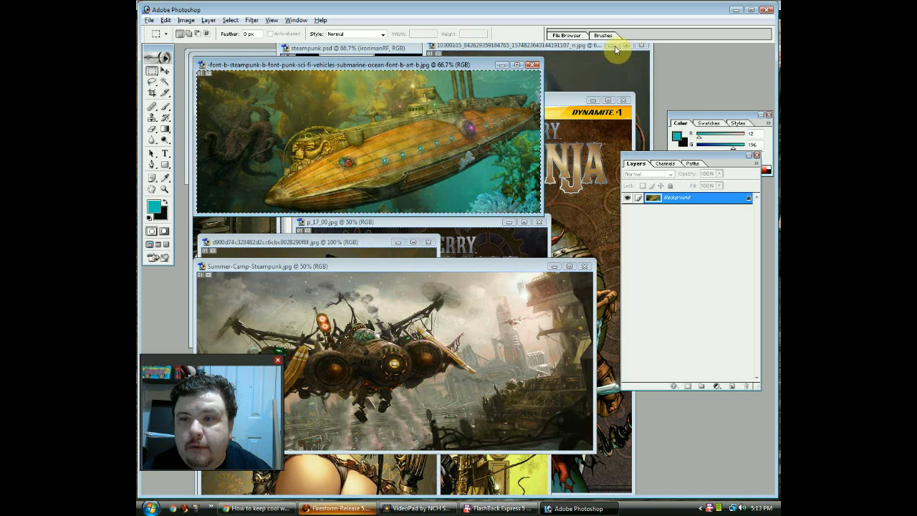
Step: Minimize the other open picture windows and bring the steampunk.psd template in front of the submarine picture
click(595, 101)
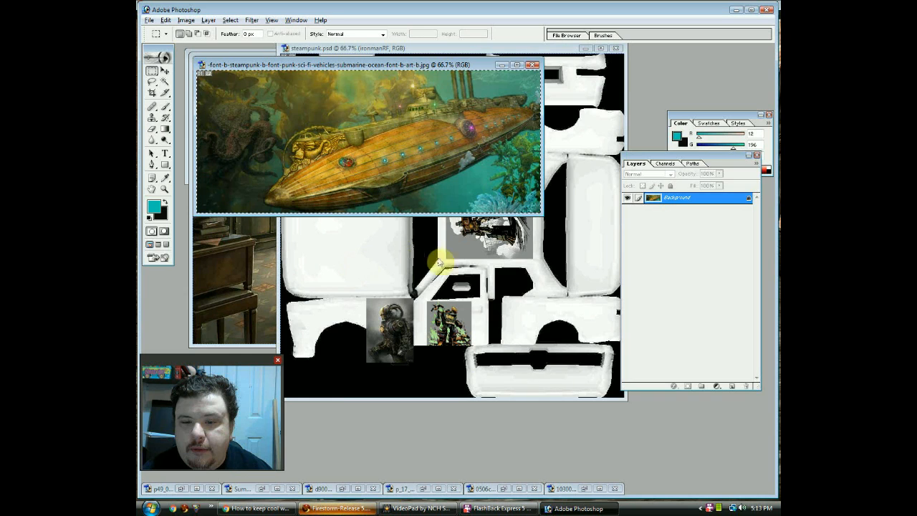
click(504, 301)
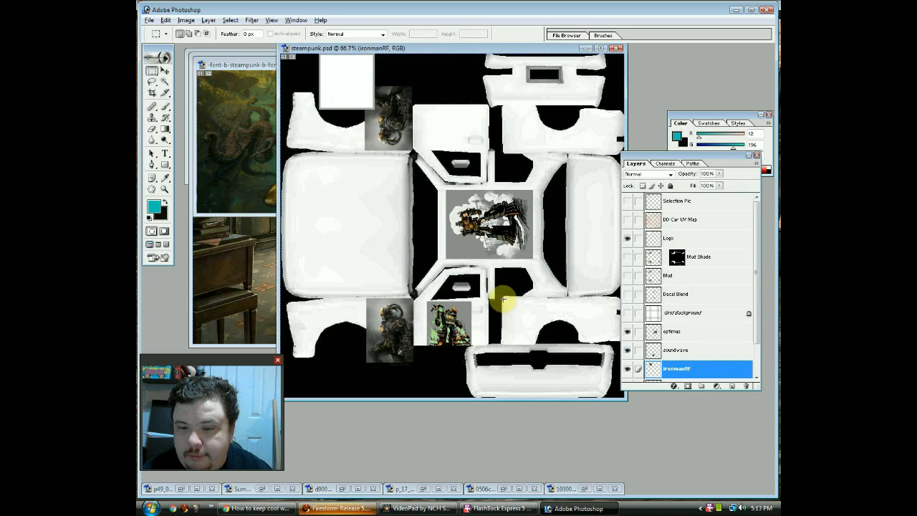
Step: Copy the lower-right wheel-arch panel area from the Main Custom.jpg layer and check its pixel size in the new-document settings without creating a document
scroll(682, 323, down, 2)
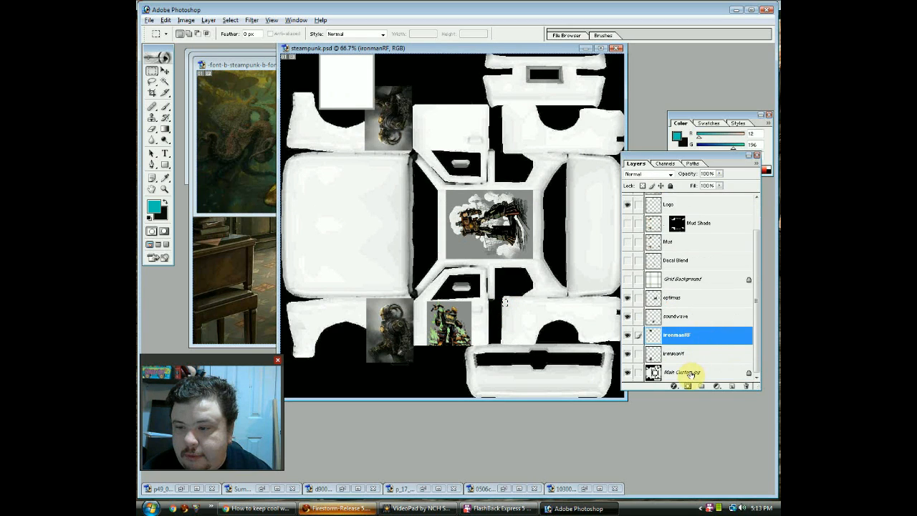
click(653, 369)
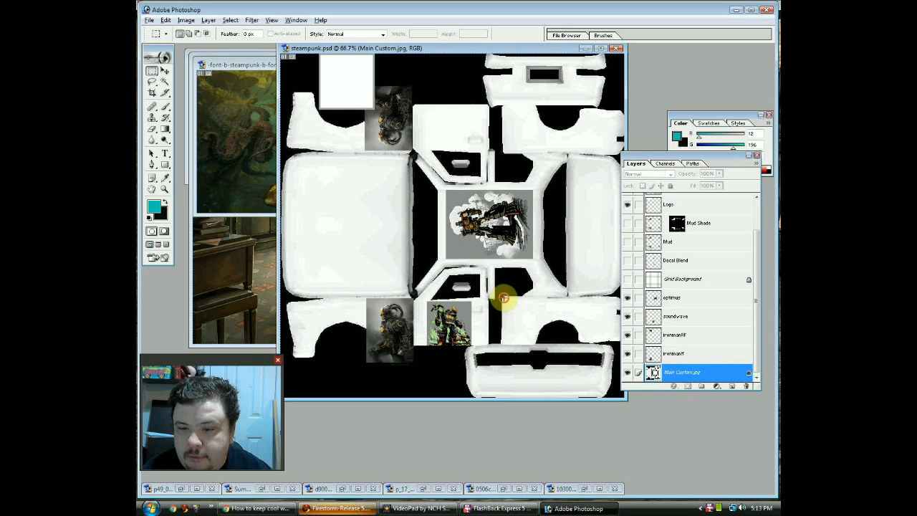
drag(504, 298, 618, 341)
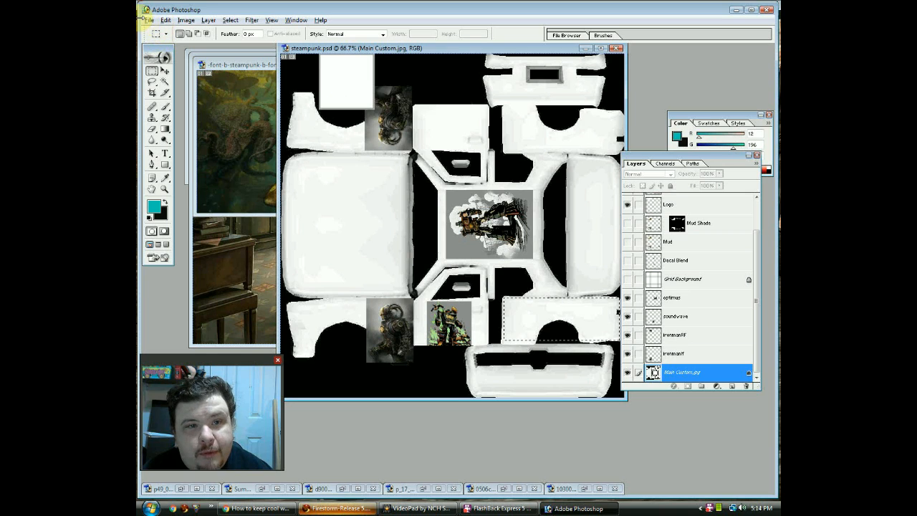
click(167, 20)
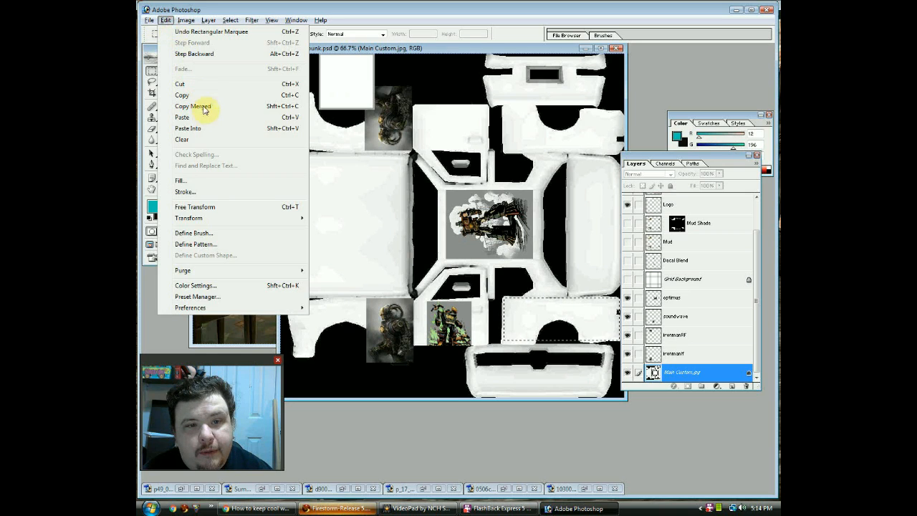
click(166, 20)
click(149, 20)
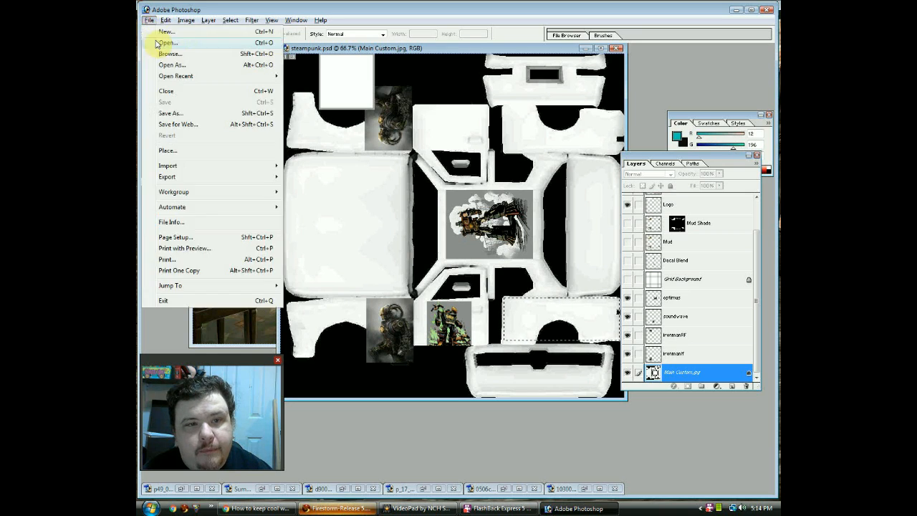
click(164, 42)
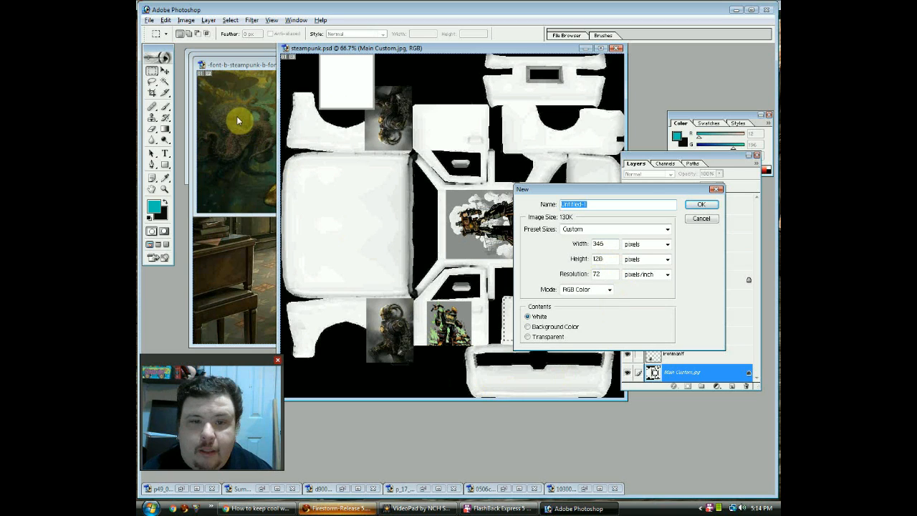
click(701, 218)
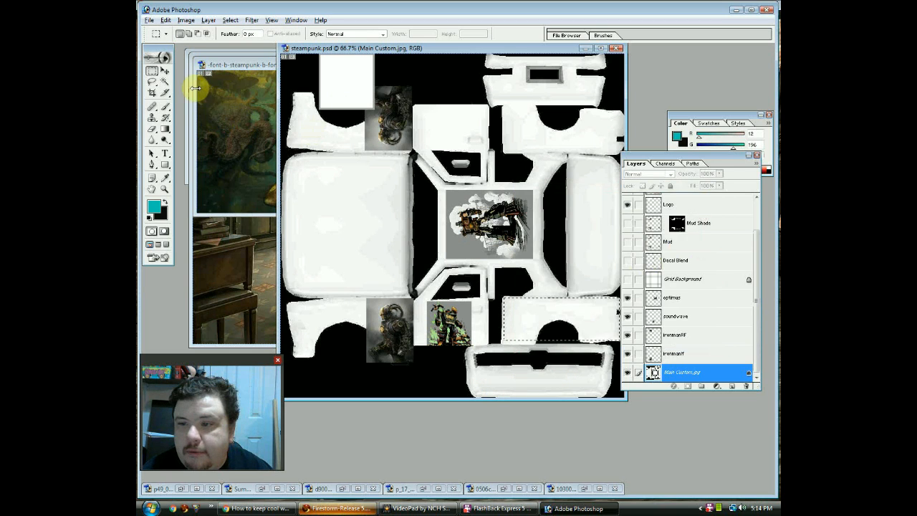
Step: Resize the submarine picture with proportions constrained, trying a width of 346 pixels before setting the height to 128 pixels
click(219, 101)
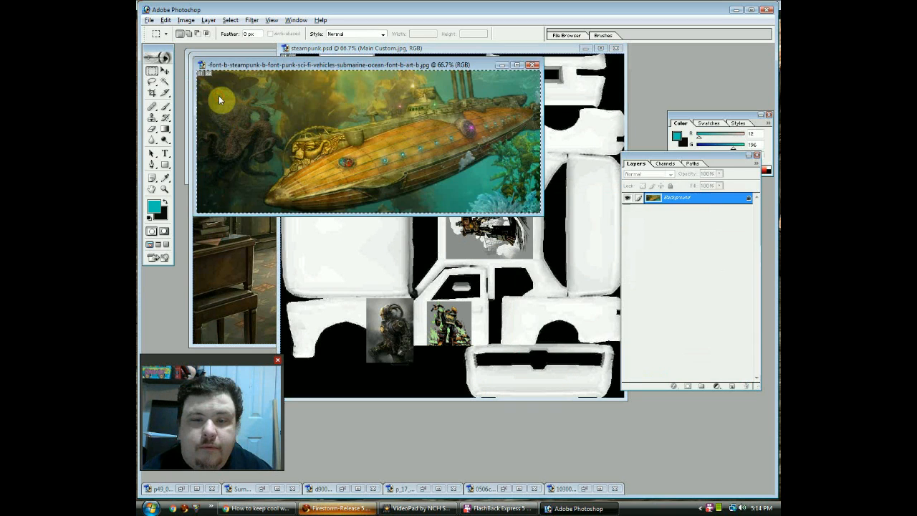
click(184, 20)
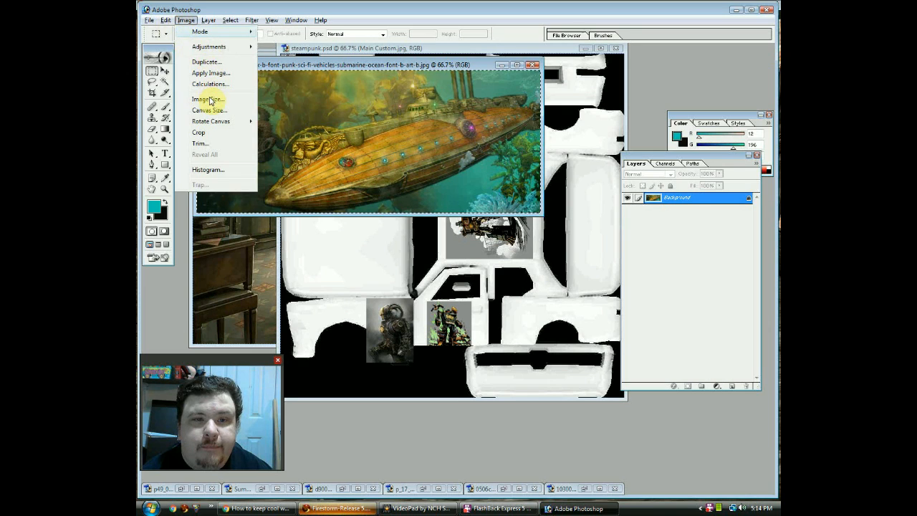
click(208, 99)
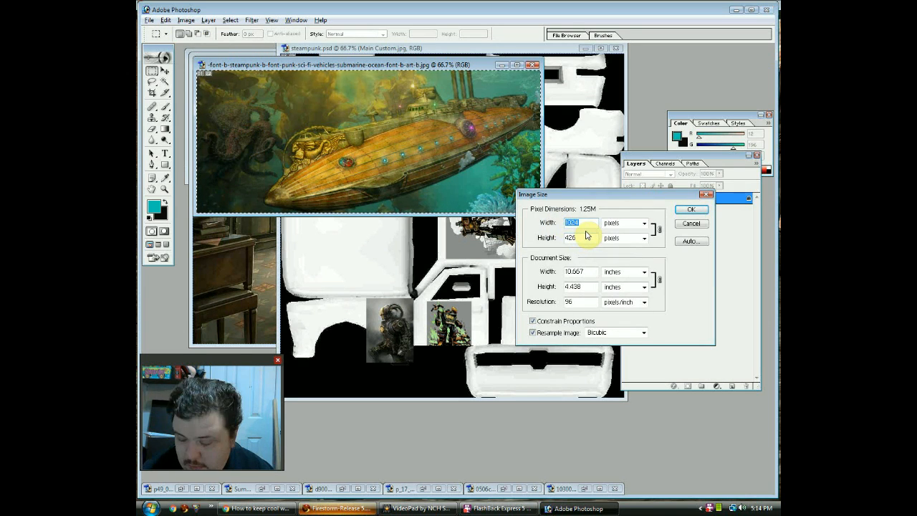
text(346)
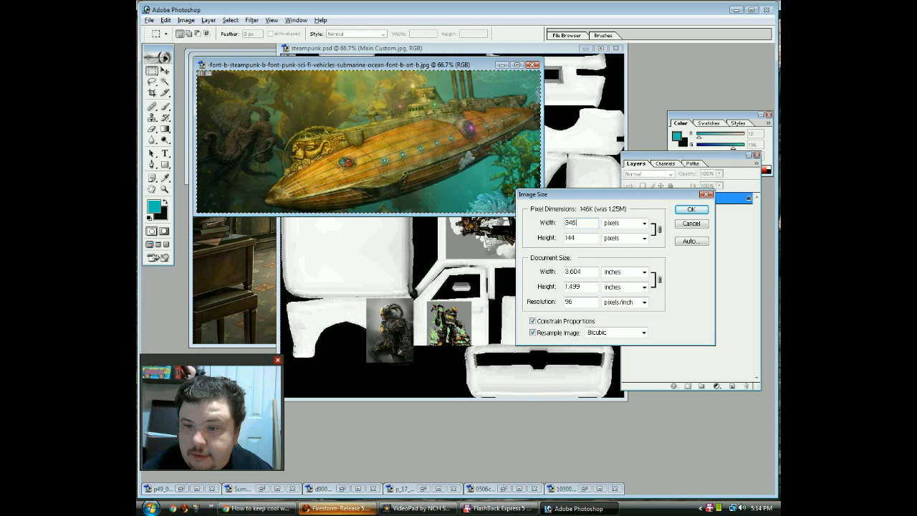
click(577, 239)
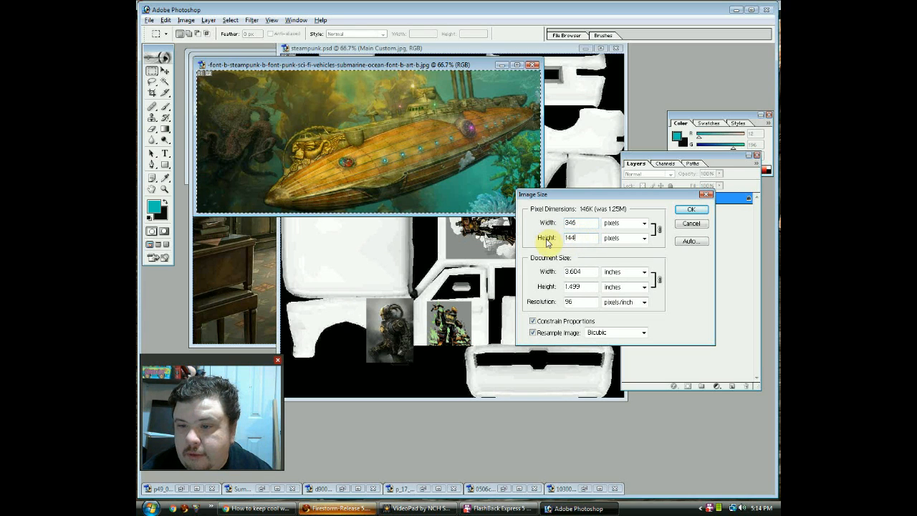
key(BackSpace)
key(BackSpace)
text(28)
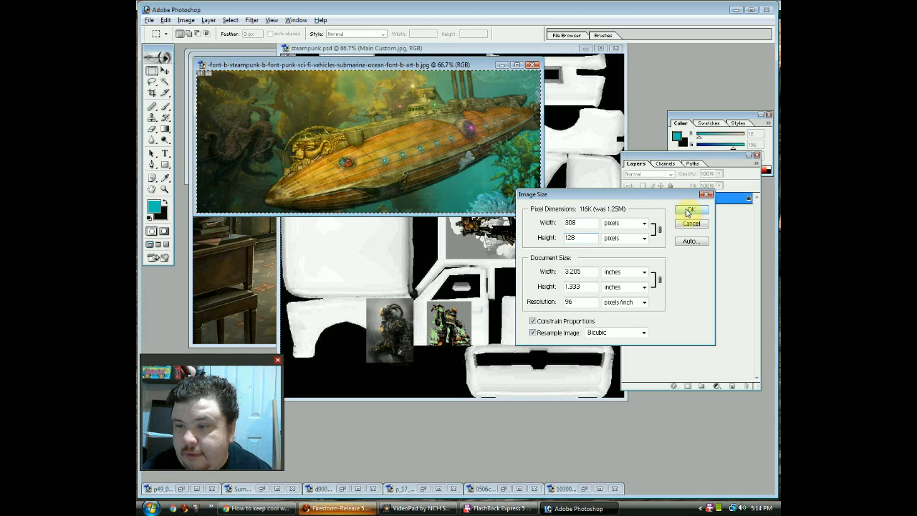
Step: Resize the submarine image to 308 by 128 pixels and copy the whole image
click(687, 211)
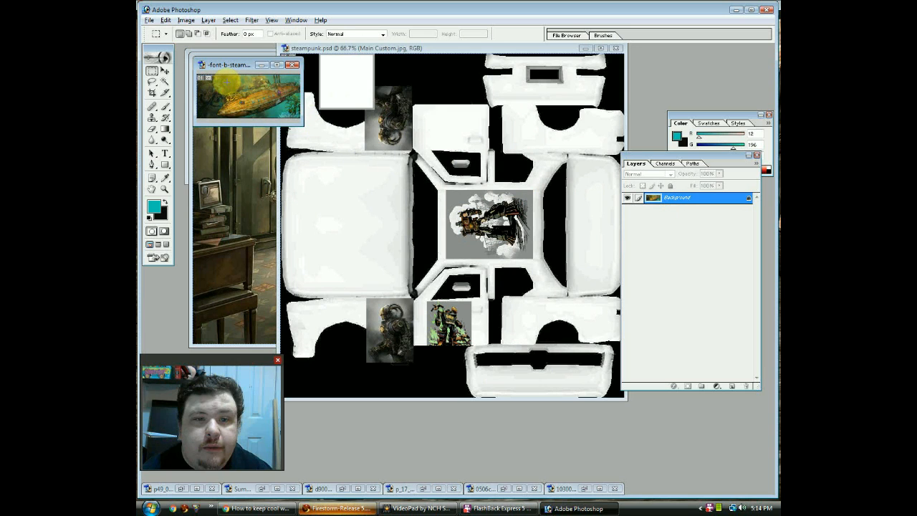
click(230, 20)
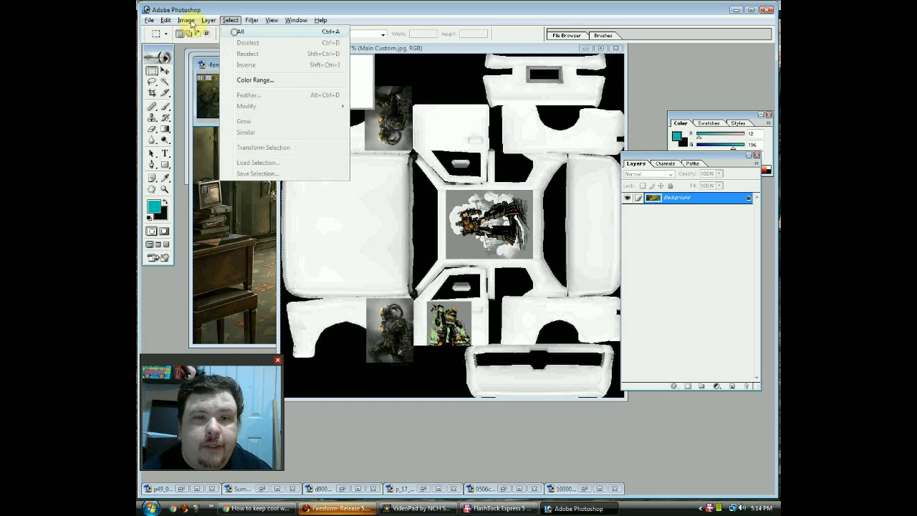
click(167, 12)
click(166, 20)
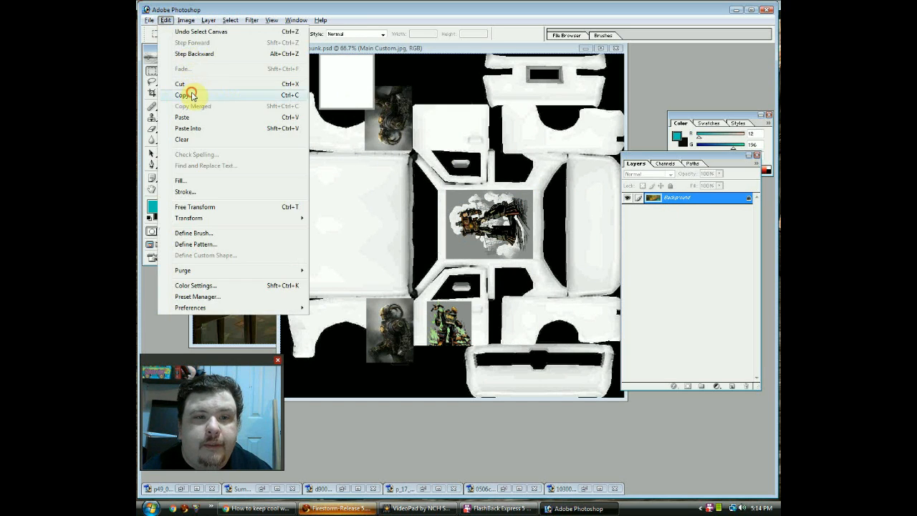
click(192, 95)
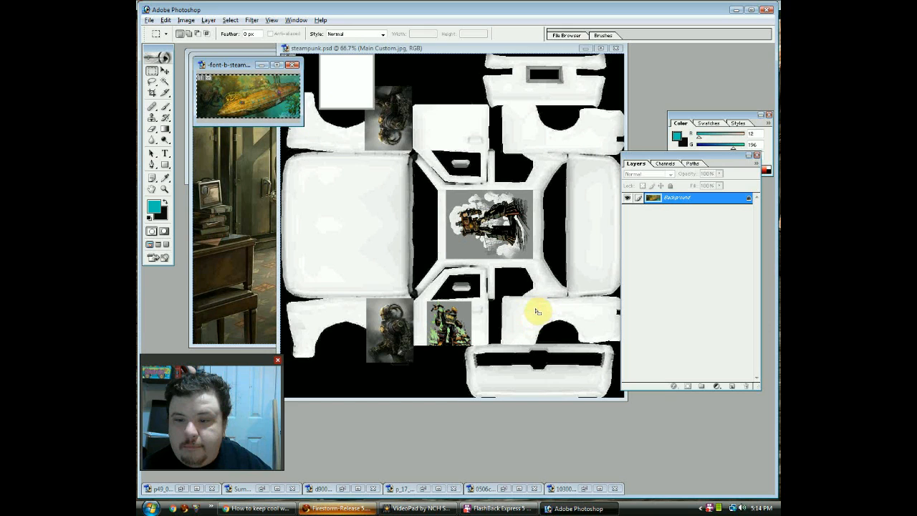
Step: Paste the submarine into steampunk.psd and place it over the lower-right side panel of the vehicle template
drag(538, 311, 536, 309)
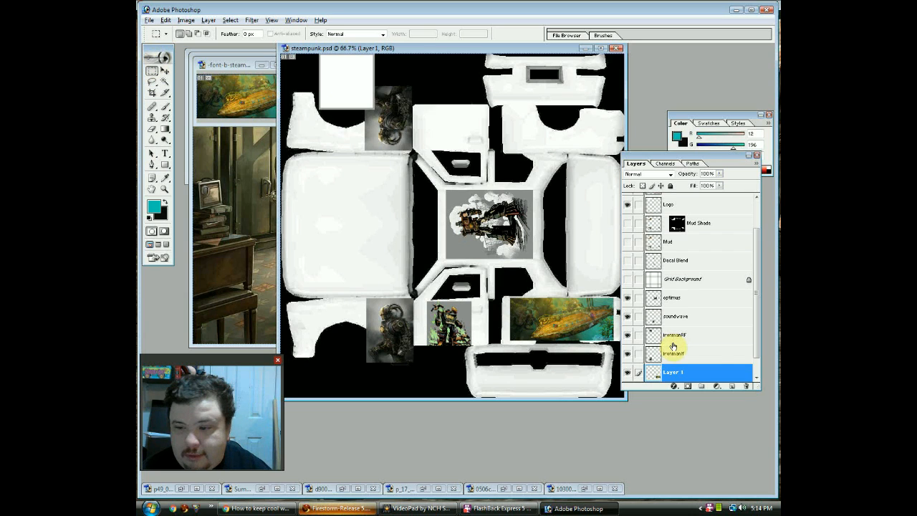
double_click(716, 373)
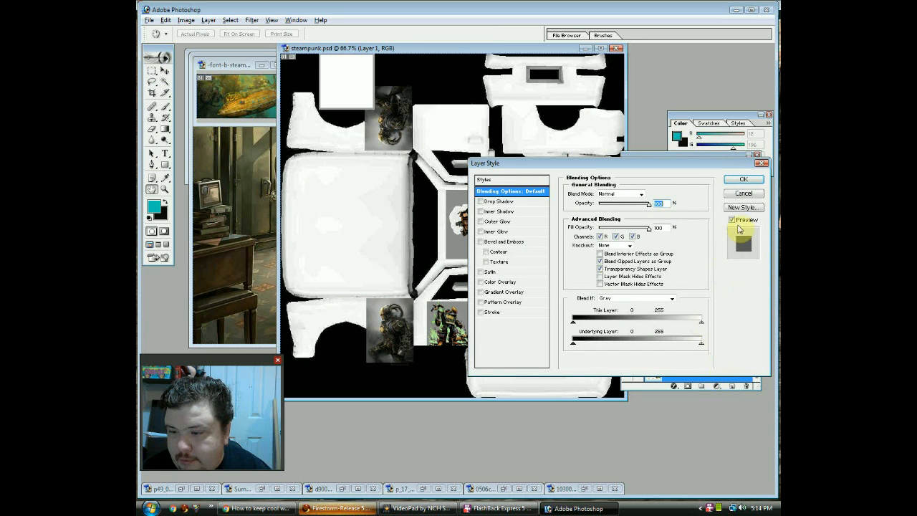
click(744, 193)
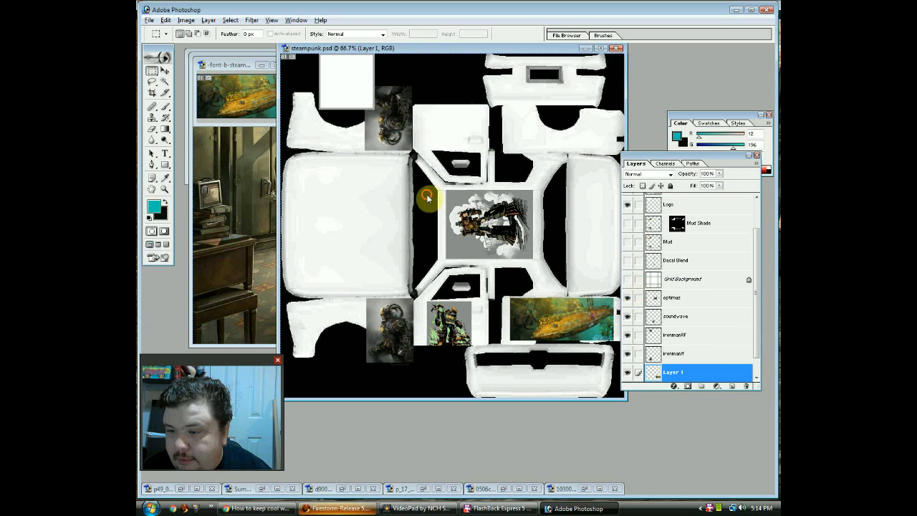
Step: Undo the submarine paste in the template and step the submarine image back to before its resize
key(ctrl+z)
click(236, 101)
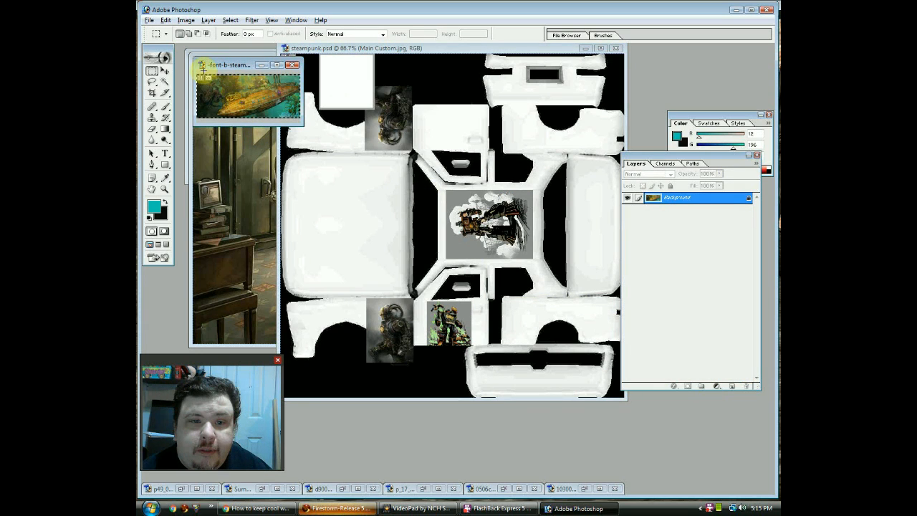
click(163, 22)
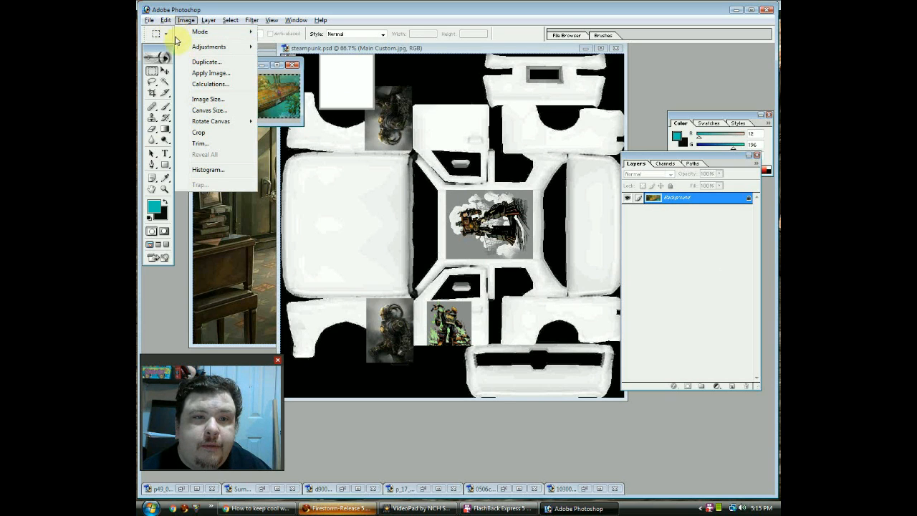
mouse_move(166, 22)
click(184, 55)
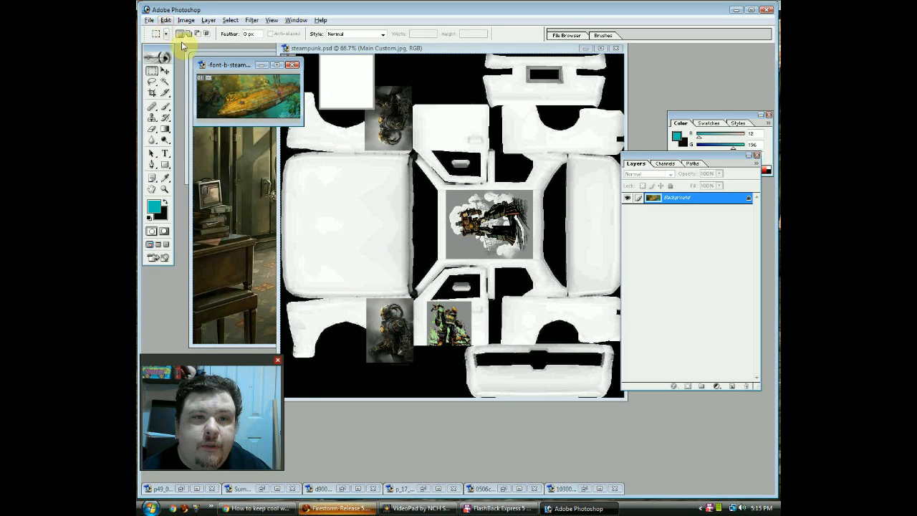
click(166, 20)
click(184, 54)
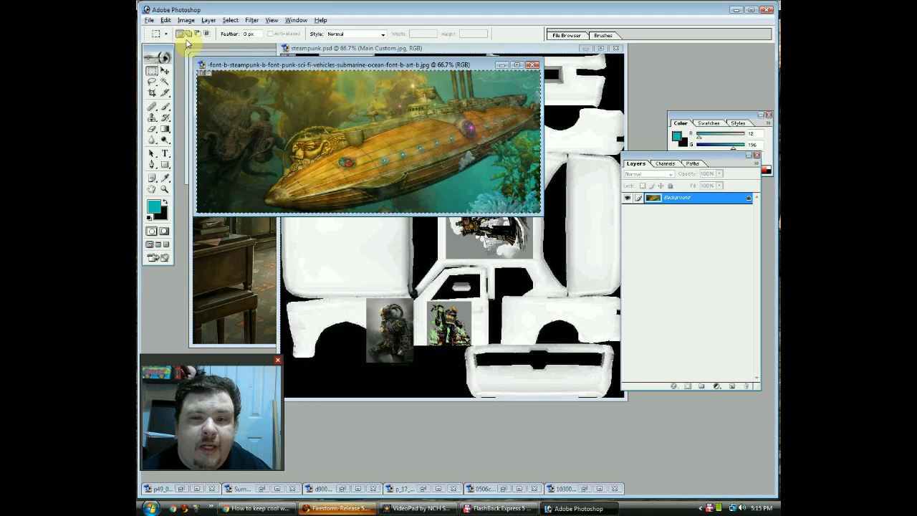
Step: Resize the submarine image to 346 pixels wide with its proportions constrained
click(186, 22)
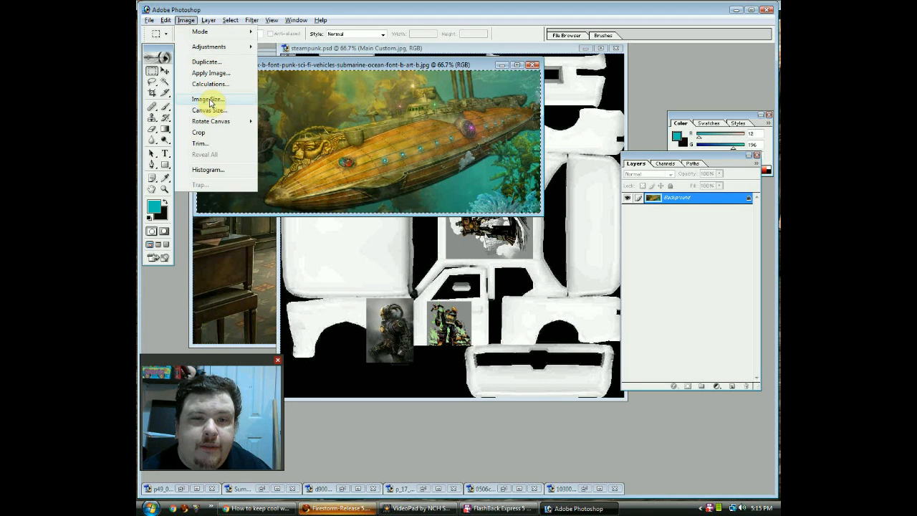
click(208, 99)
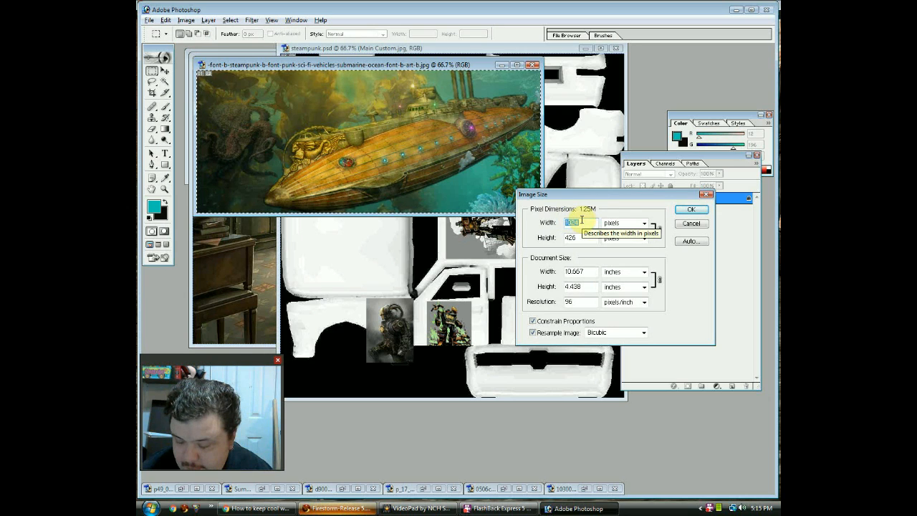
text(346)
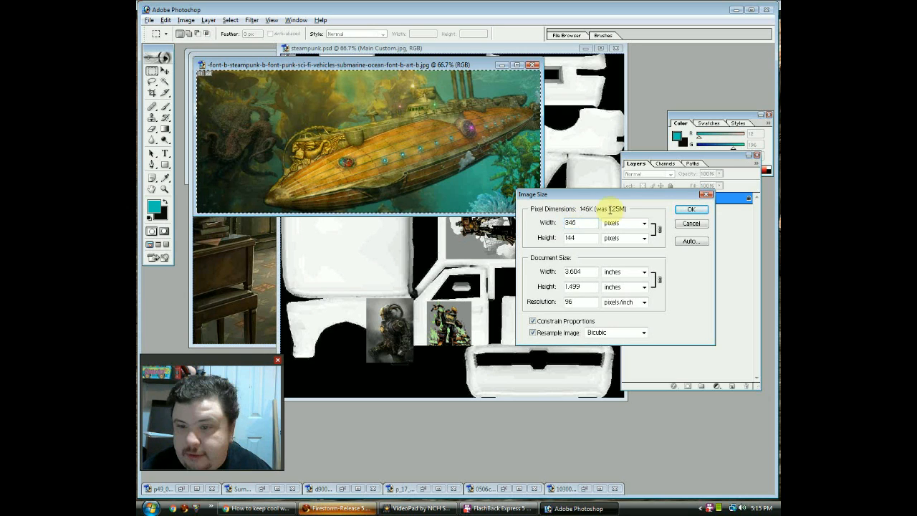
click(699, 212)
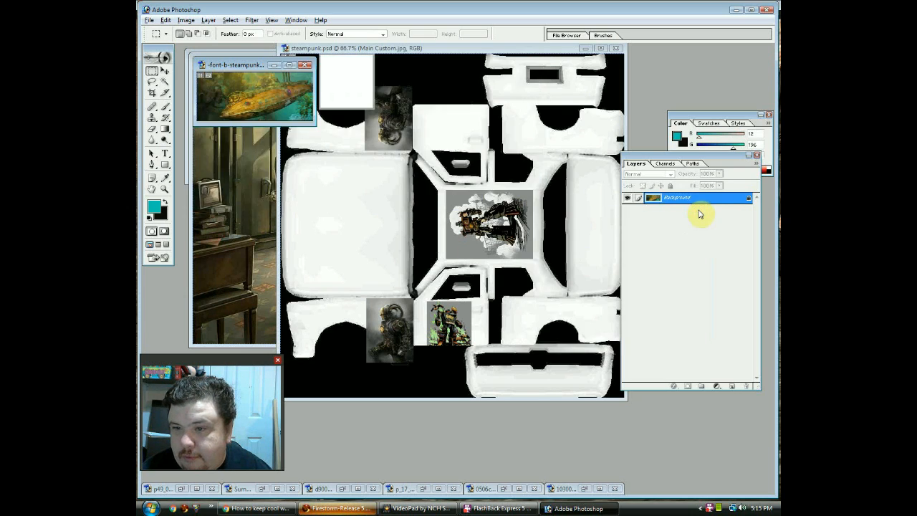
Step: Copy the entire resized submarine image and paste it as a new layer into steampunk.psd
click(230, 19)
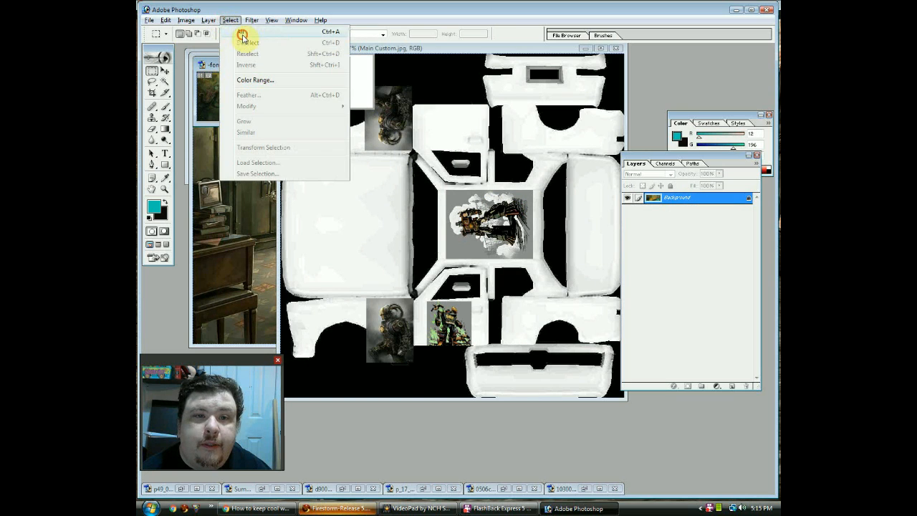
click(239, 29)
click(166, 20)
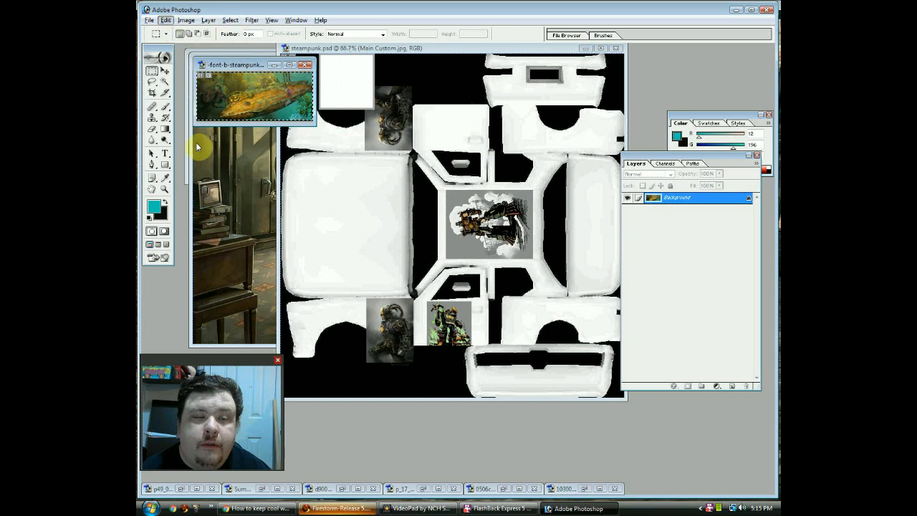
click(522, 305)
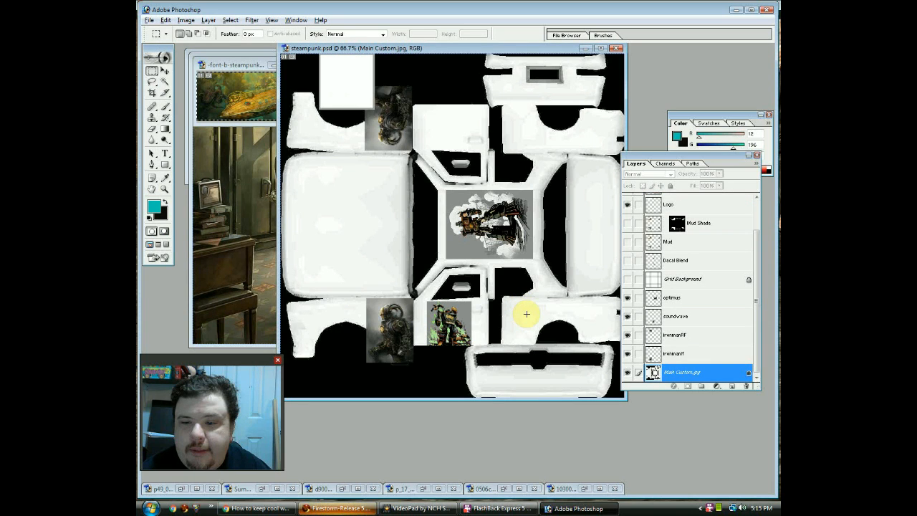
key(ctrl+v)
Step: Try to move the pasted submarine layer away from the template's center with the Move tool
click(165, 70)
click(434, 226)
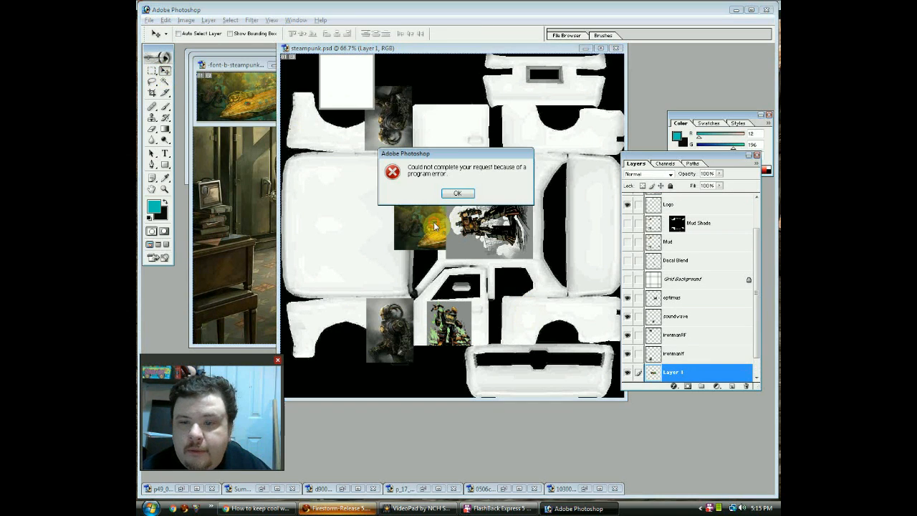
click(462, 194)
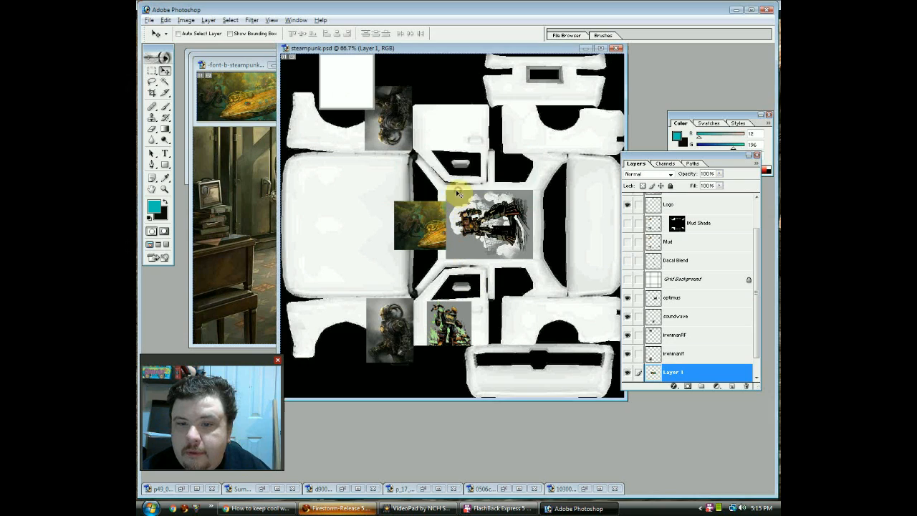
click(425, 226)
click(463, 196)
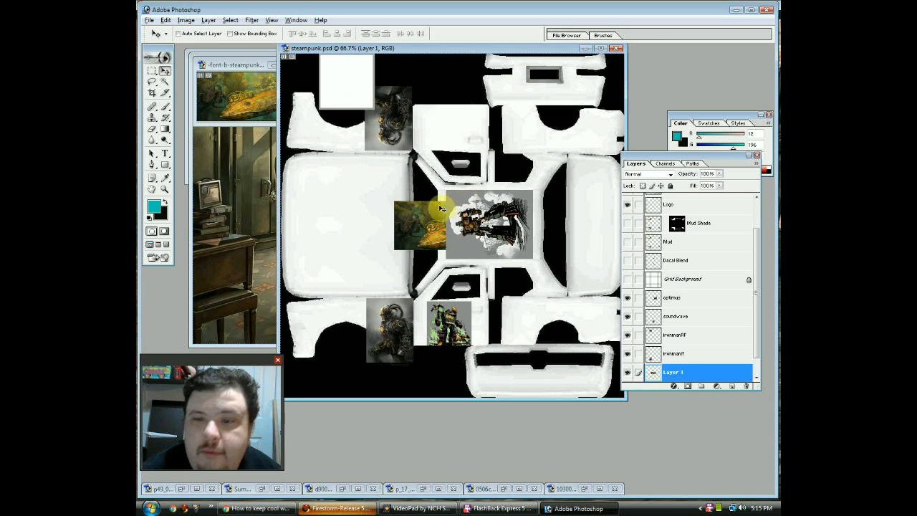
click(427, 224)
click(456, 194)
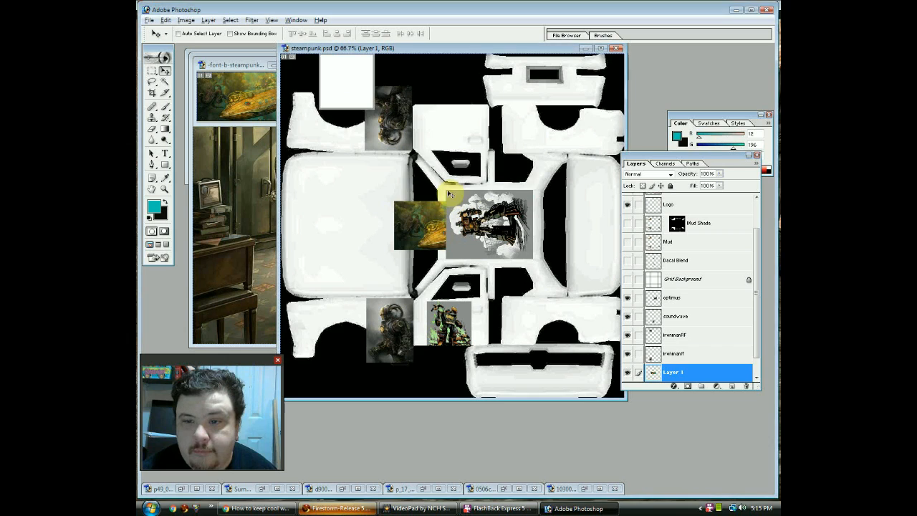
click(499, 509)
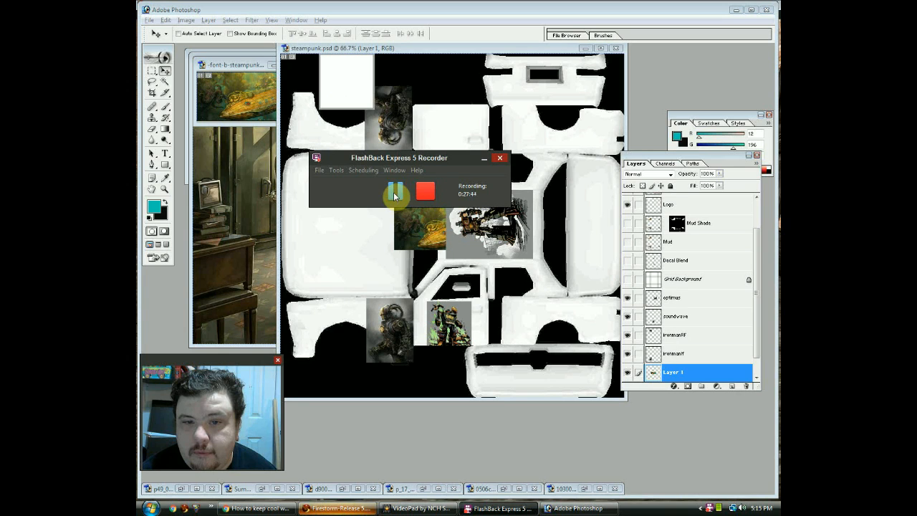
click(501, 506)
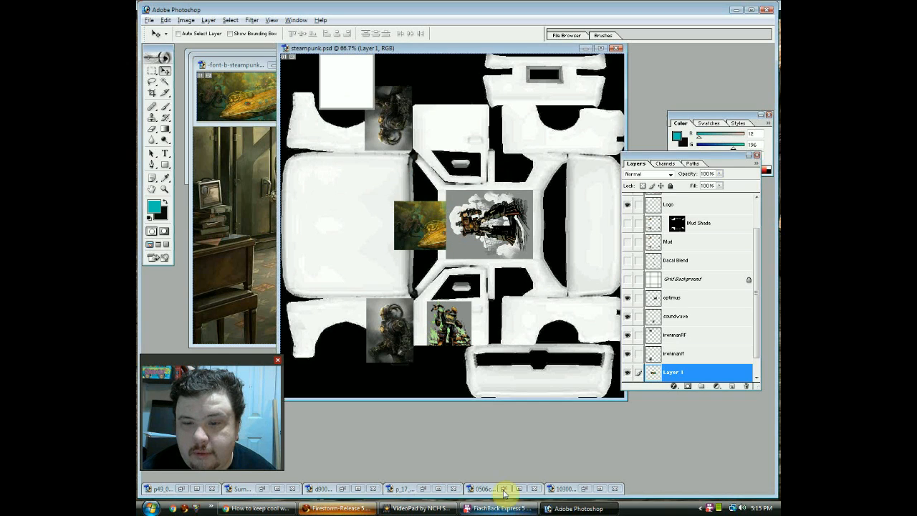
Step: Try again to move the submarine layer on the template
click(408, 233)
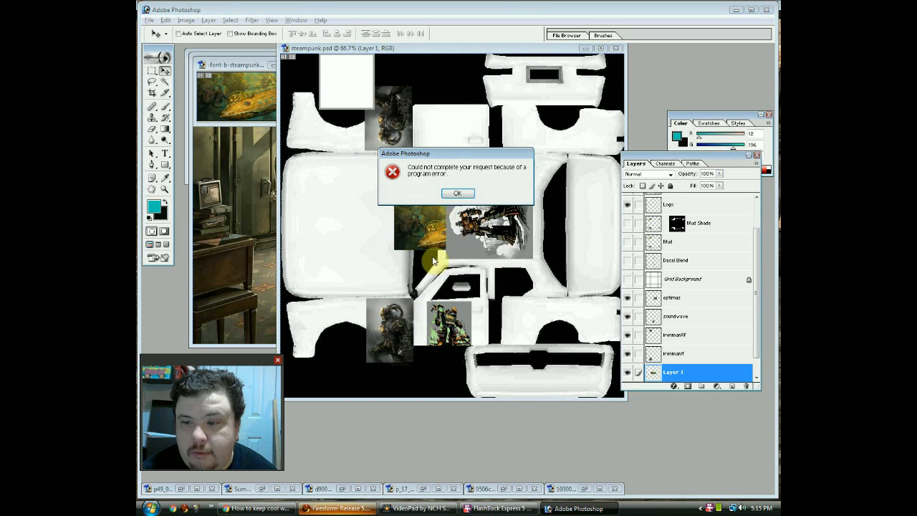
click(452, 193)
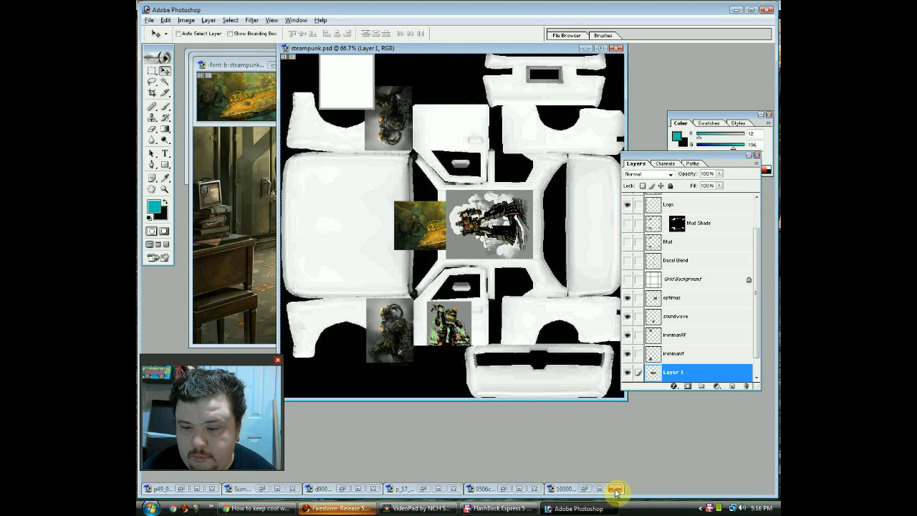
Step: Close the image of the man working on a robot in a workshop
click(248, 87)
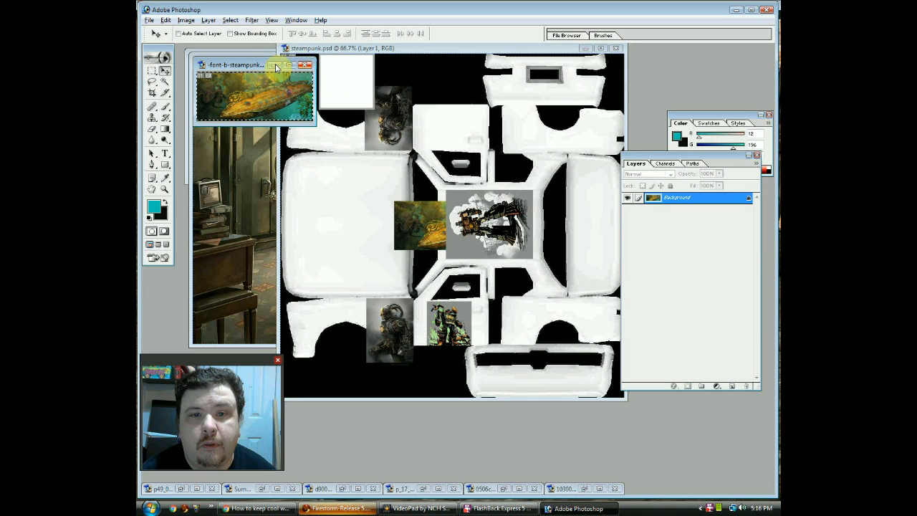
click(255, 165)
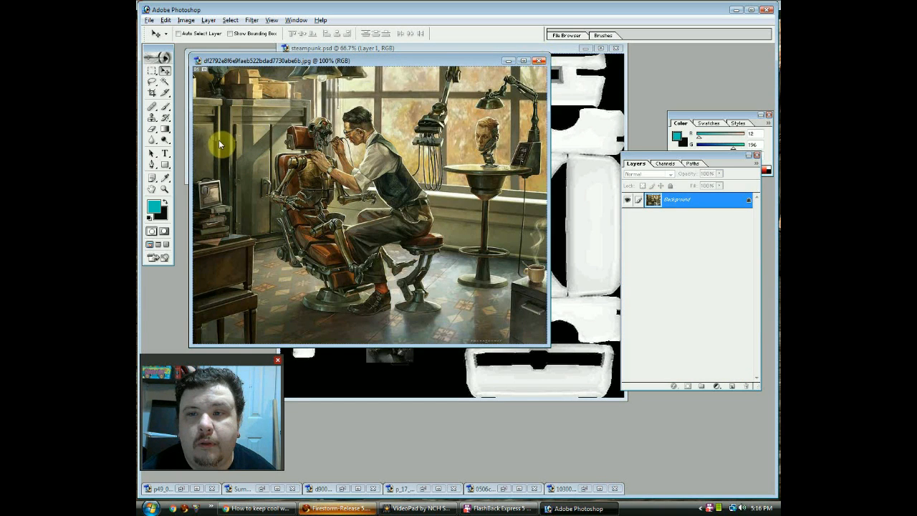
key(ctrl+w)
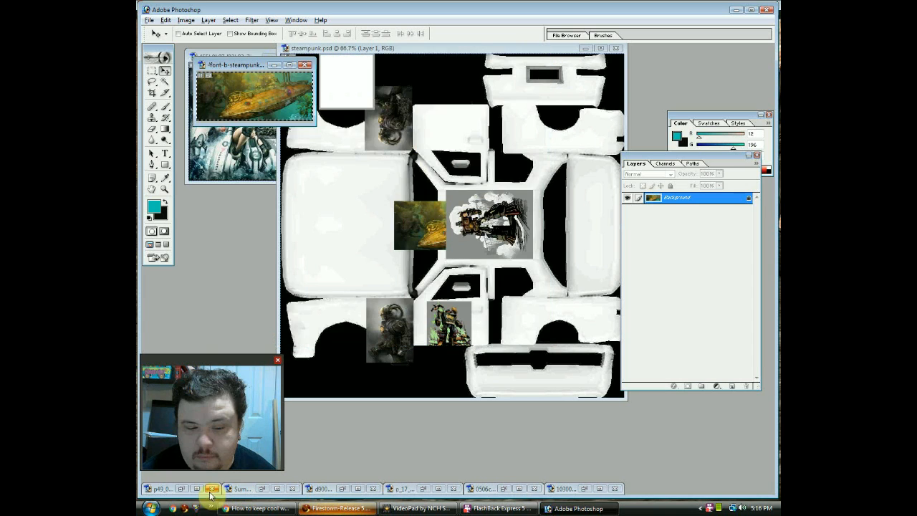
click(160, 489)
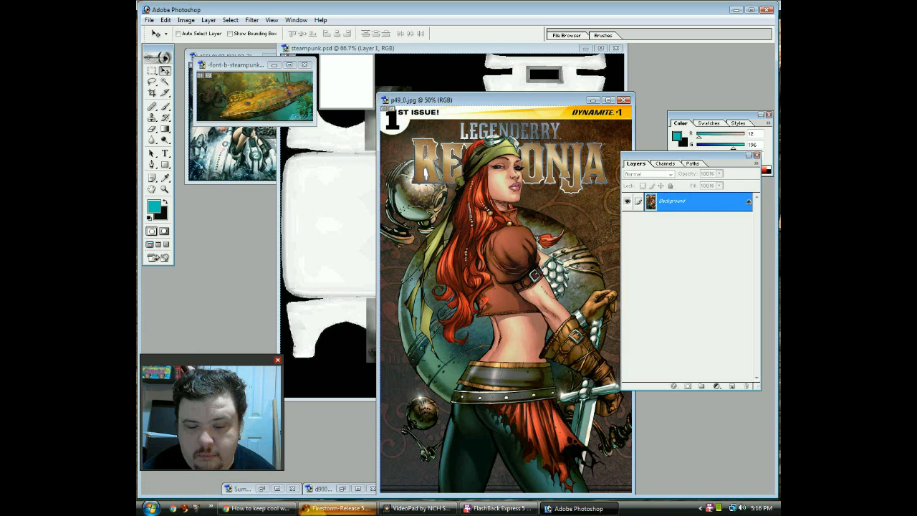
click(404, 512)
click(484, 510)
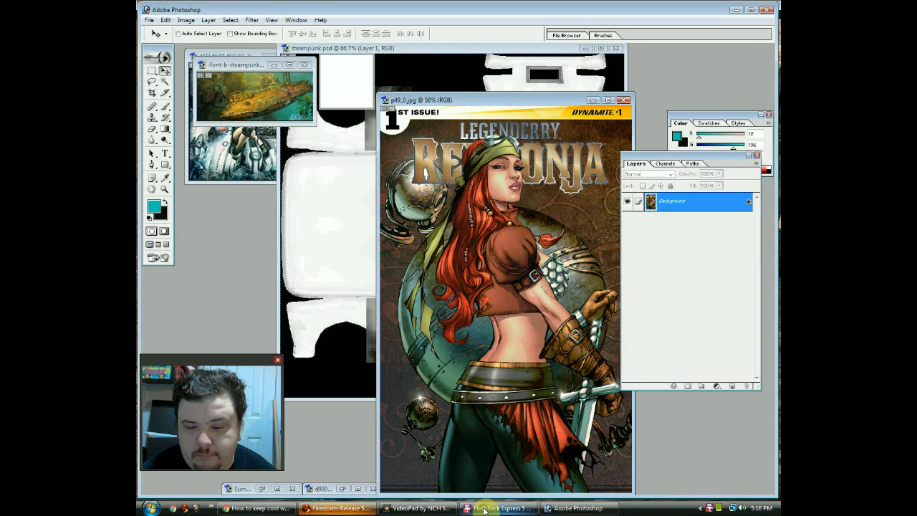
click(582, 509)
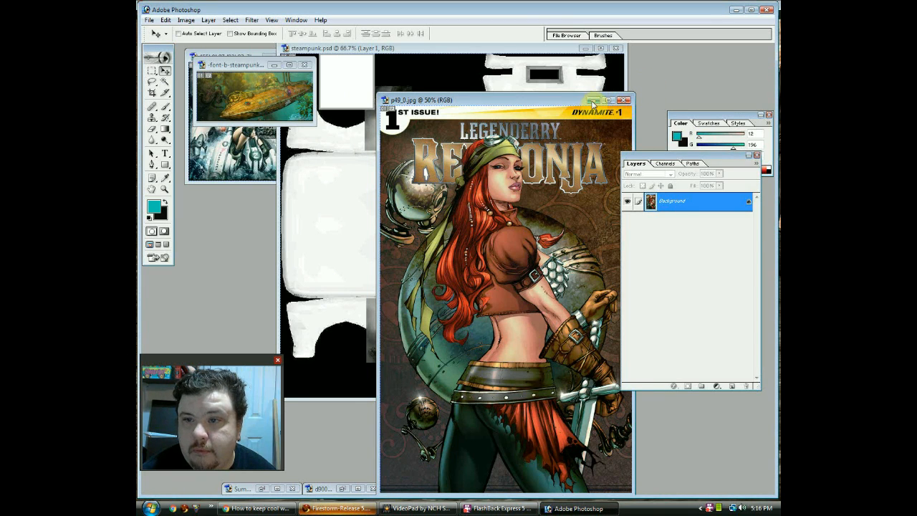
click(593, 100)
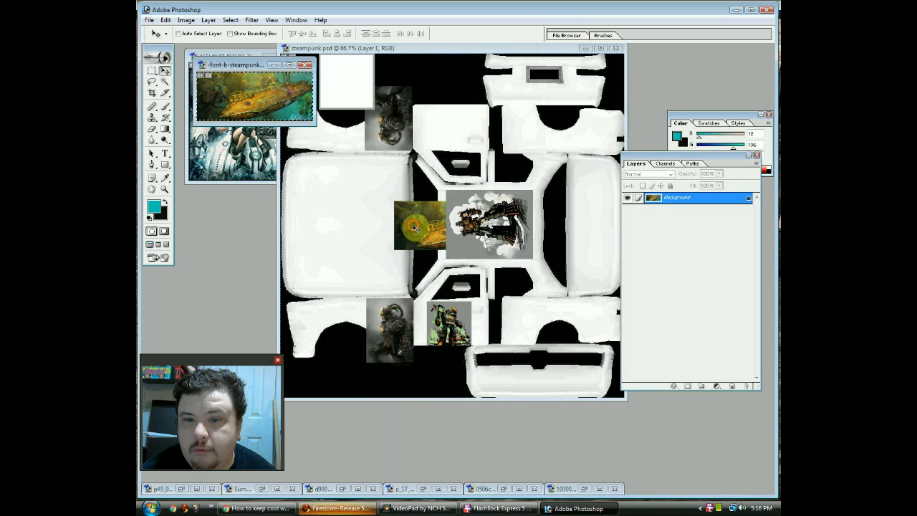
Step: Make another attempt to move the submarine layer within steampunk.psd
drag(414, 228, 419, 245)
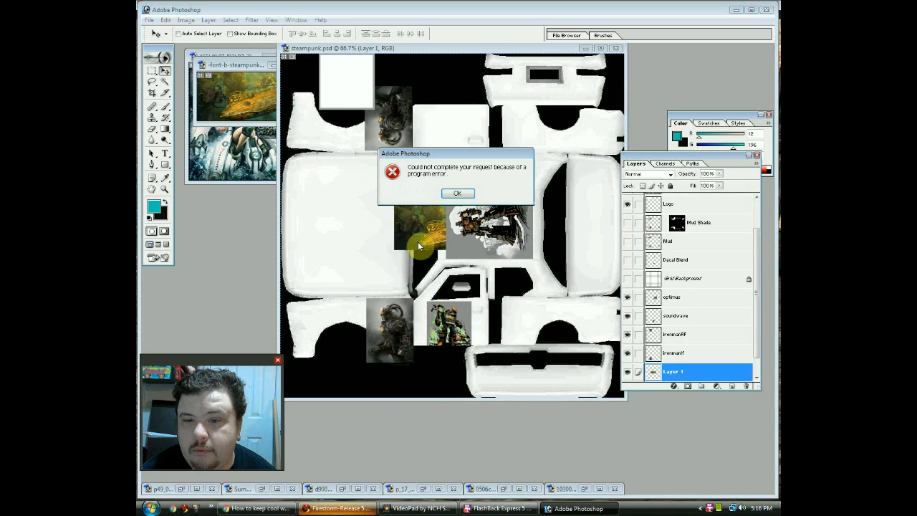
click(457, 194)
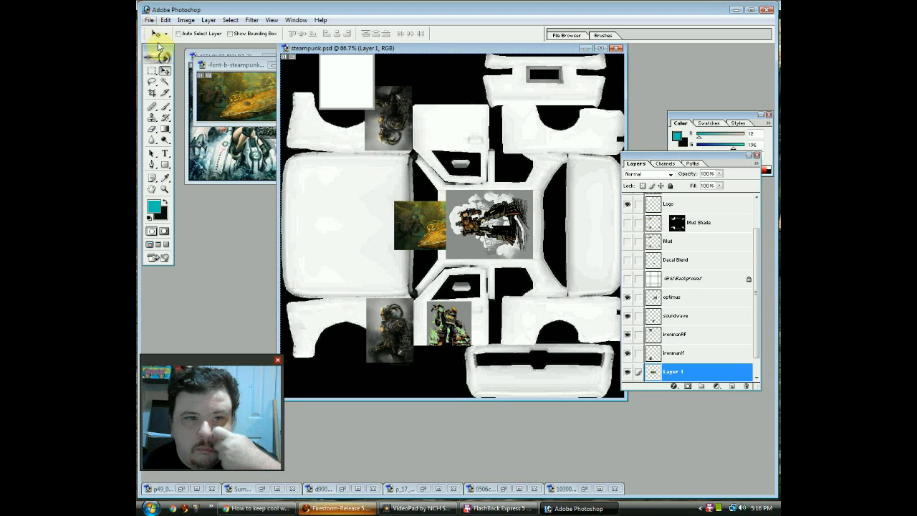
Step: Try to save the steampunk.psd template
click(150, 20)
click(182, 103)
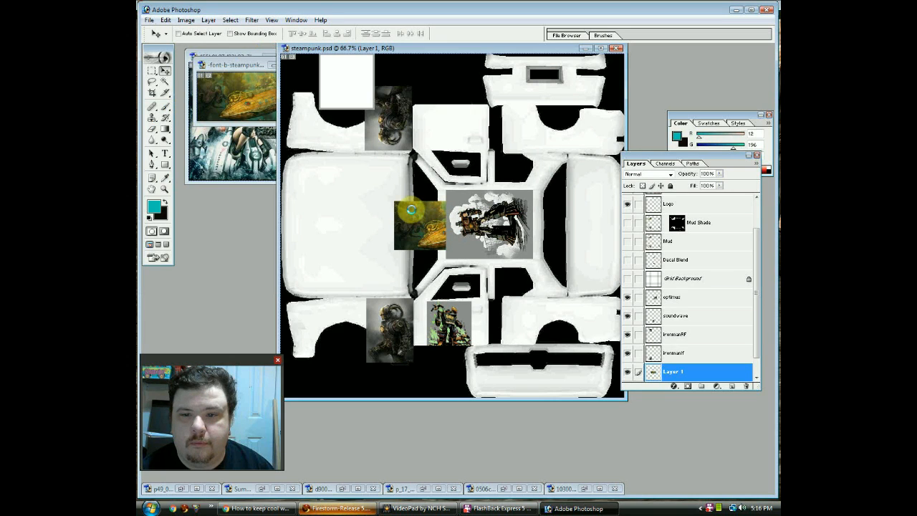
click(459, 194)
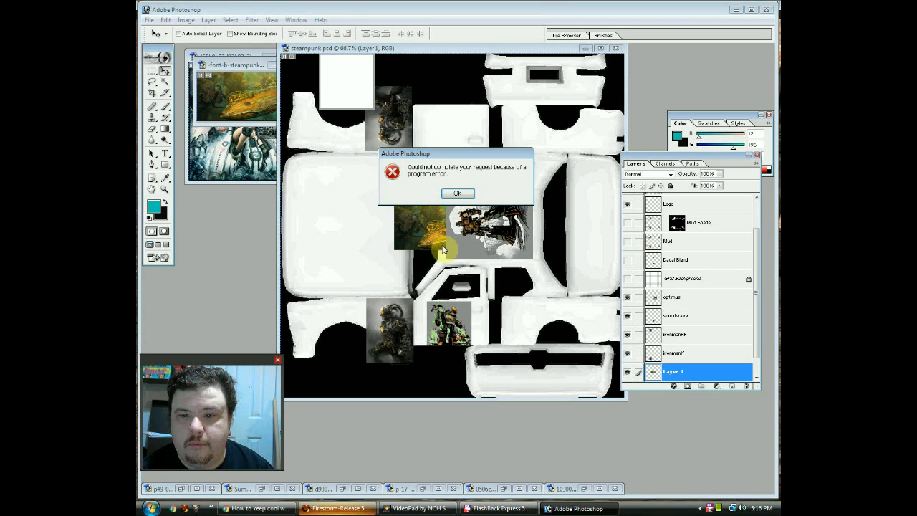
click(457, 194)
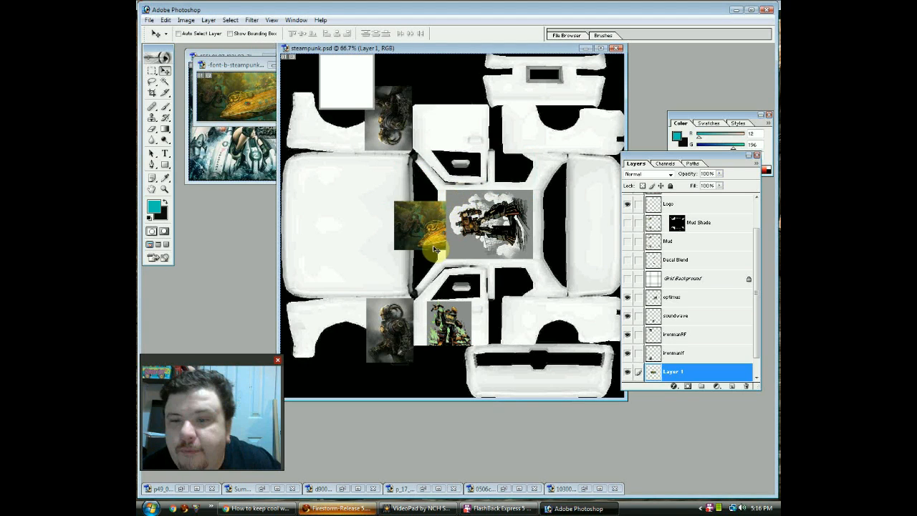
Step: Try twice more to move the submarine layer on the template, and check its place in the layer stack
click(424, 218)
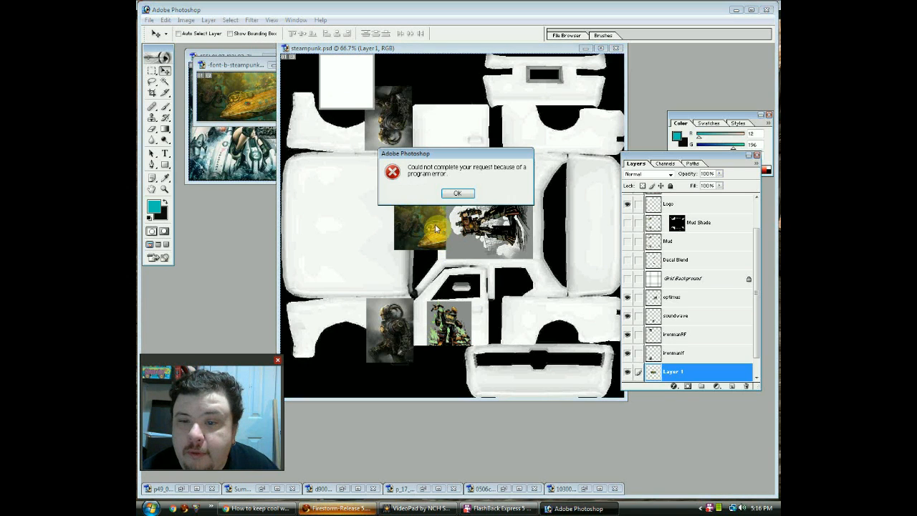
click(457, 194)
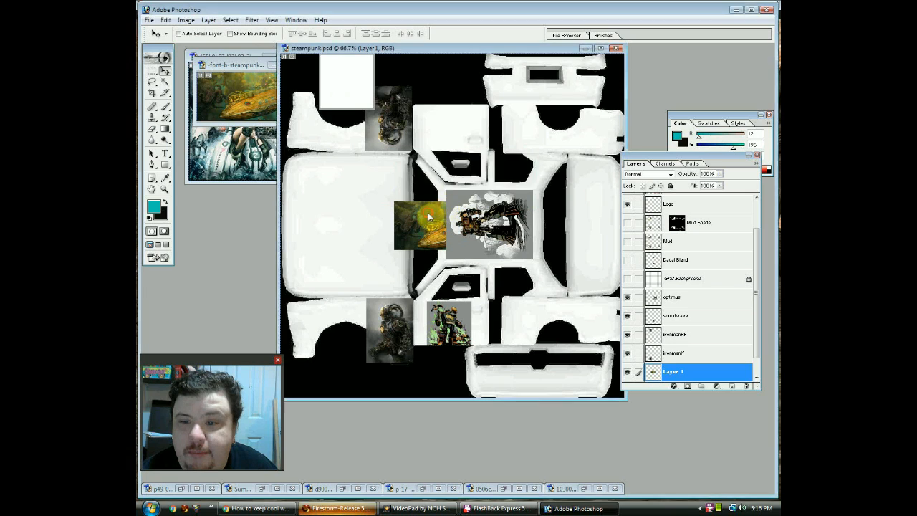
click(428, 213)
click(450, 195)
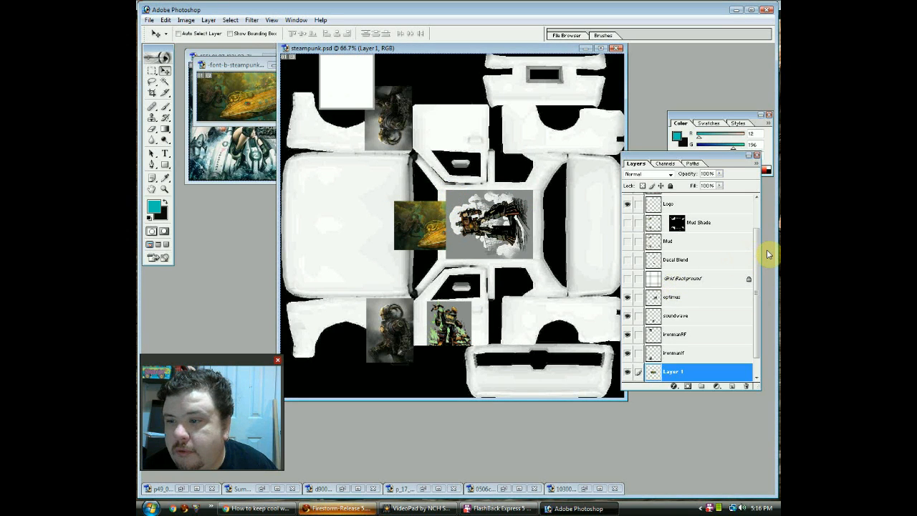
drag(754, 258, 754, 259)
drag(758, 226, 757, 292)
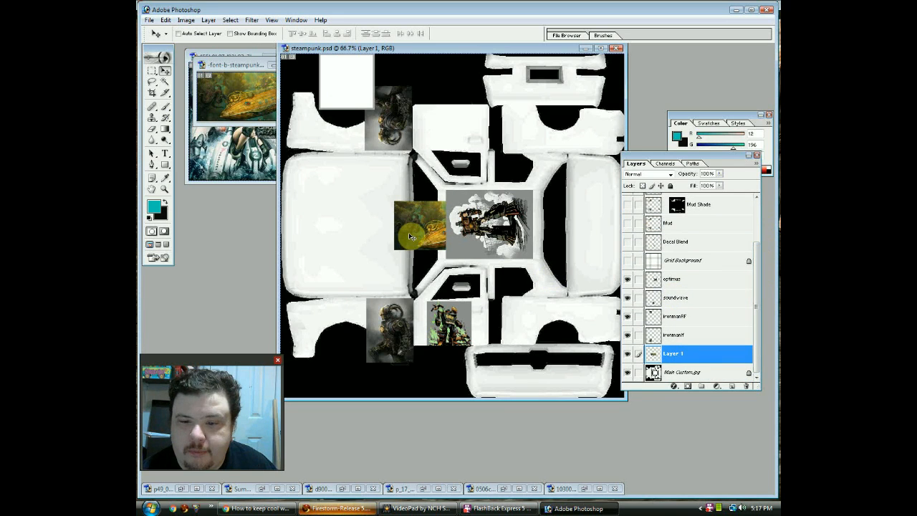
click(494, 508)
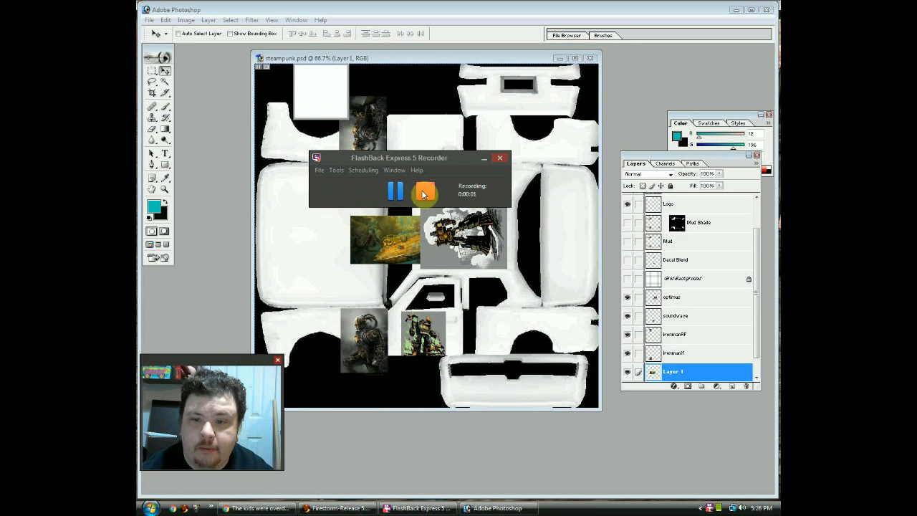
click(484, 159)
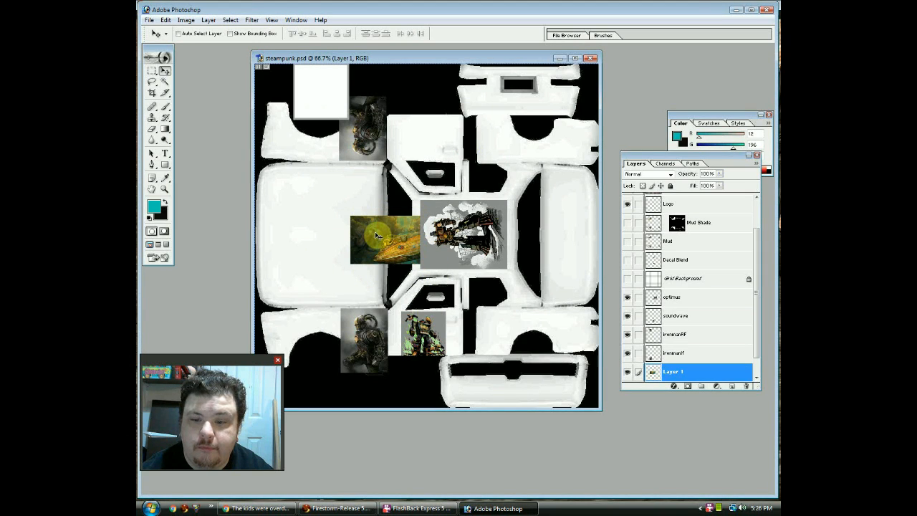
Step: Move the submarine layer onto the template's lower rear side panel, beside the green robot picture
drag(378, 239, 502, 322)
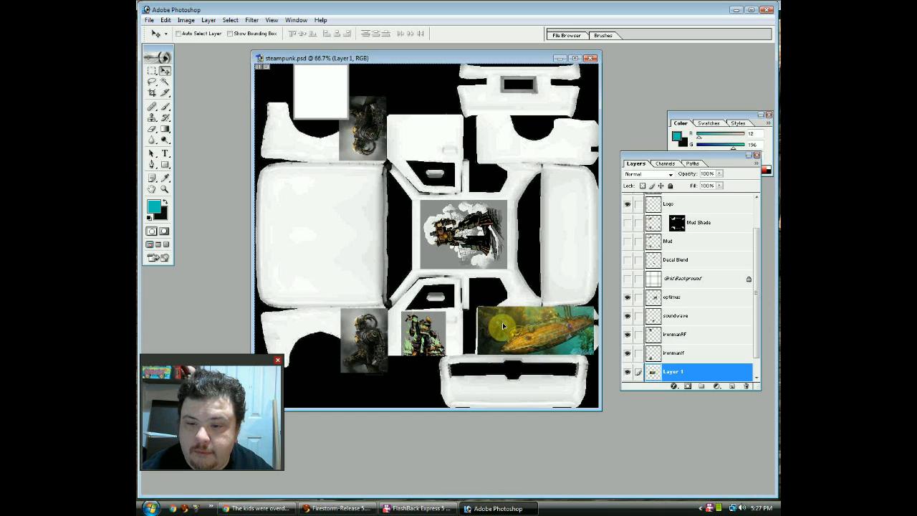
click(149, 19)
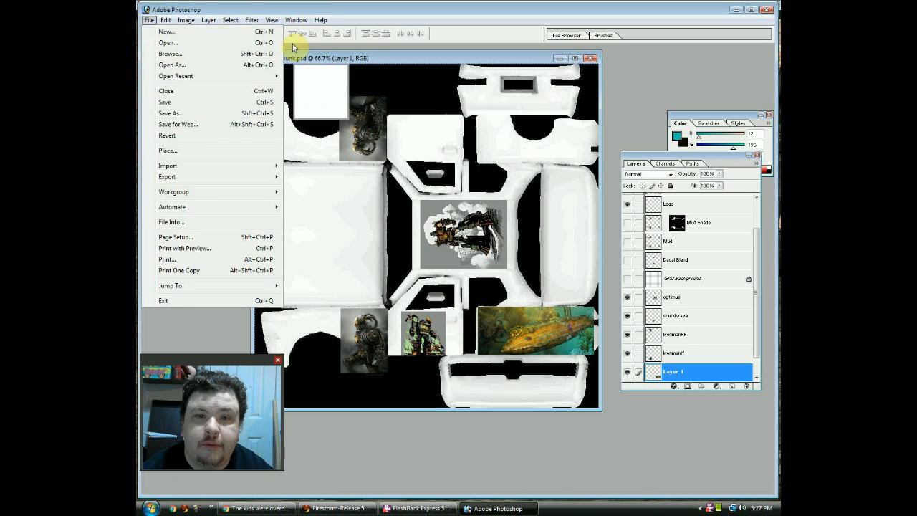
click(294, 78)
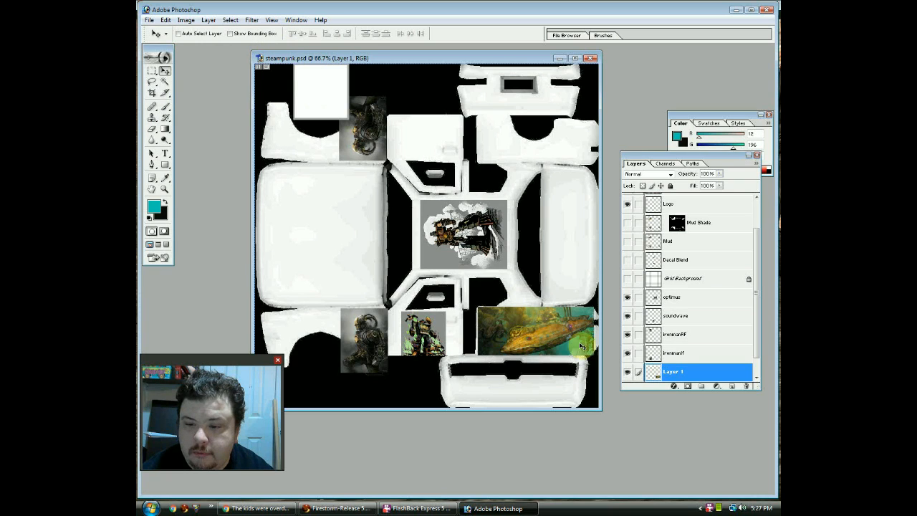
Step: Duplicate the submarine layer within steampunk.psd as Layer 1 copy and place the copy on the large blank panel
right_click(677, 371)
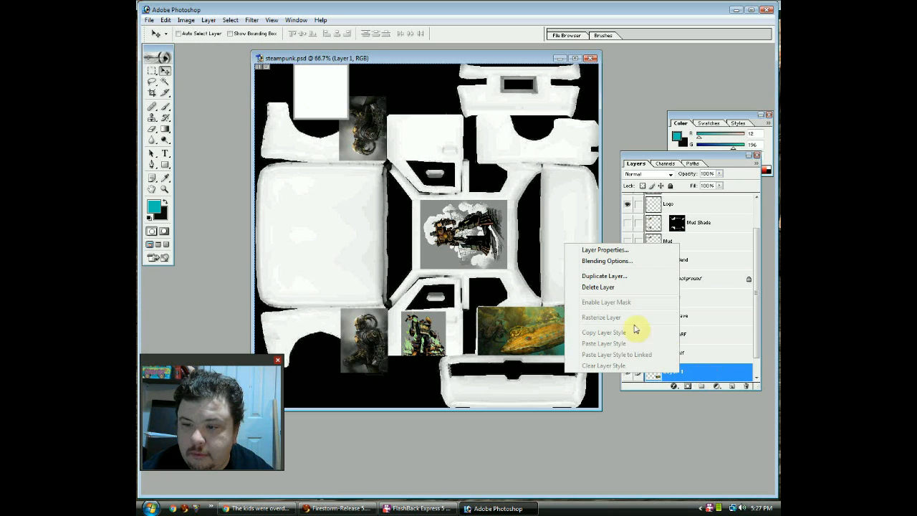
click(598, 277)
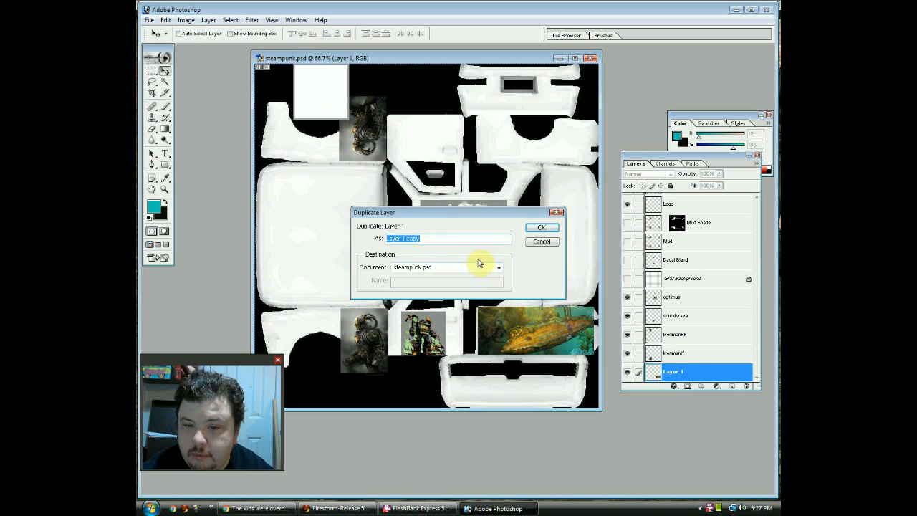
click(542, 228)
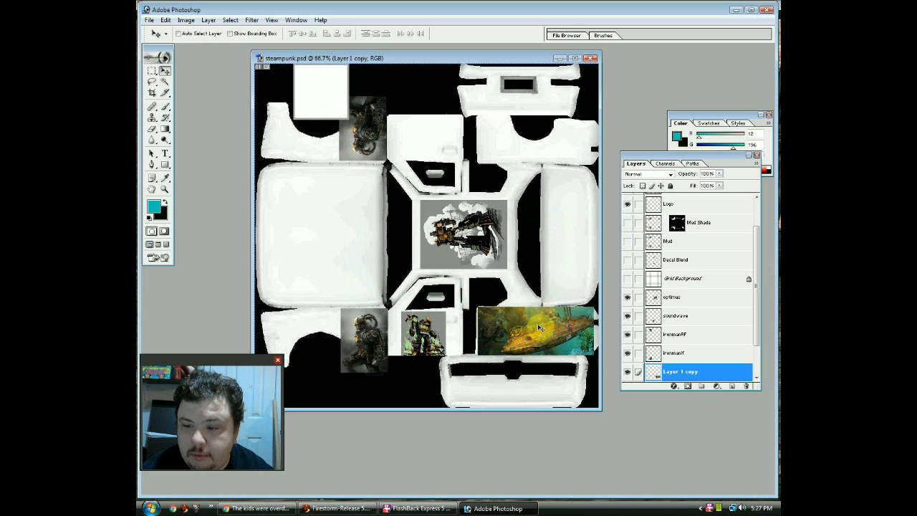
drag(540, 331, 324, 225)
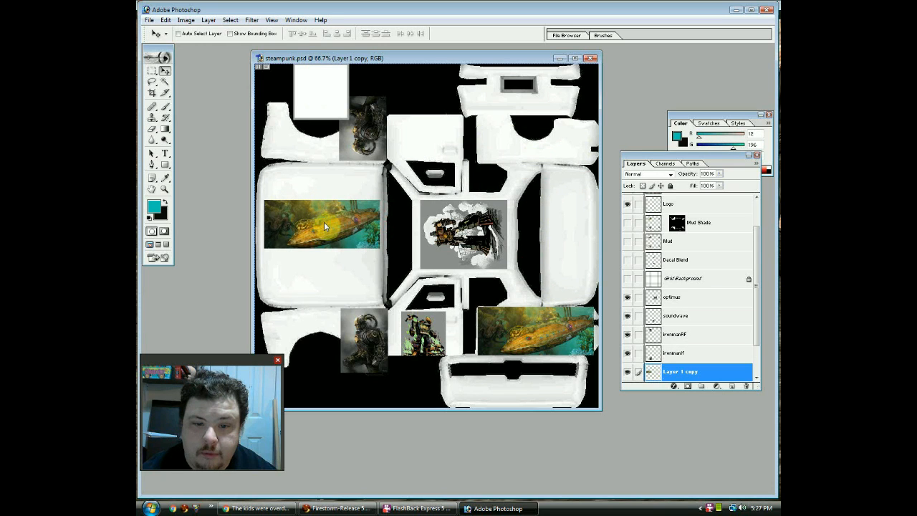
right_click(324, 225)
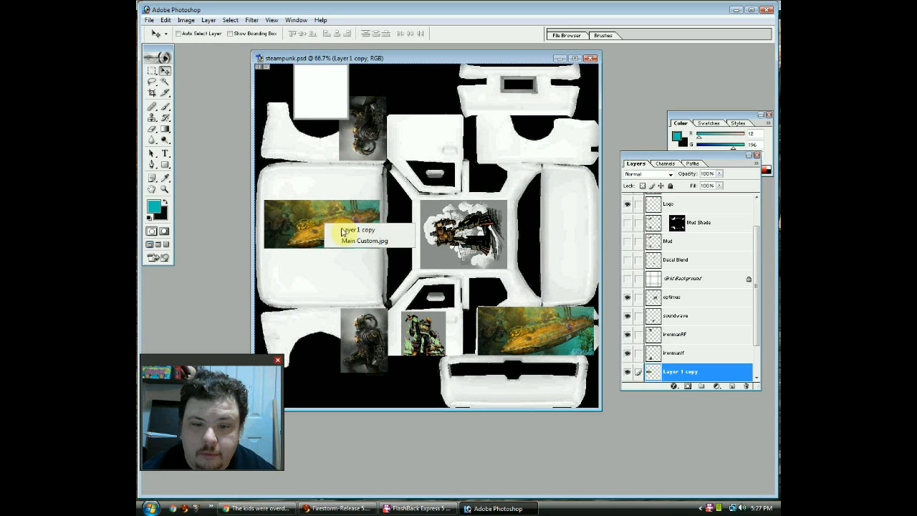
double_click(694, 371)
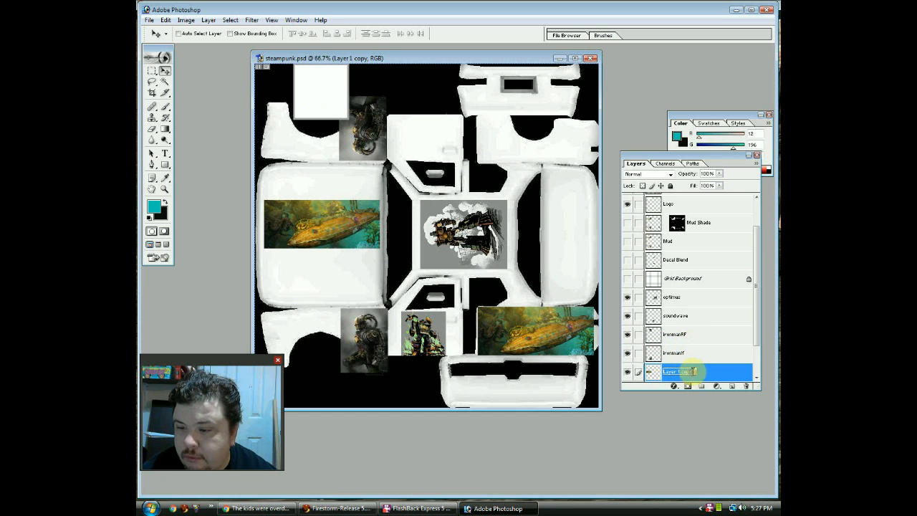
click(716, 375)
key(space)
double_click(717, 372)
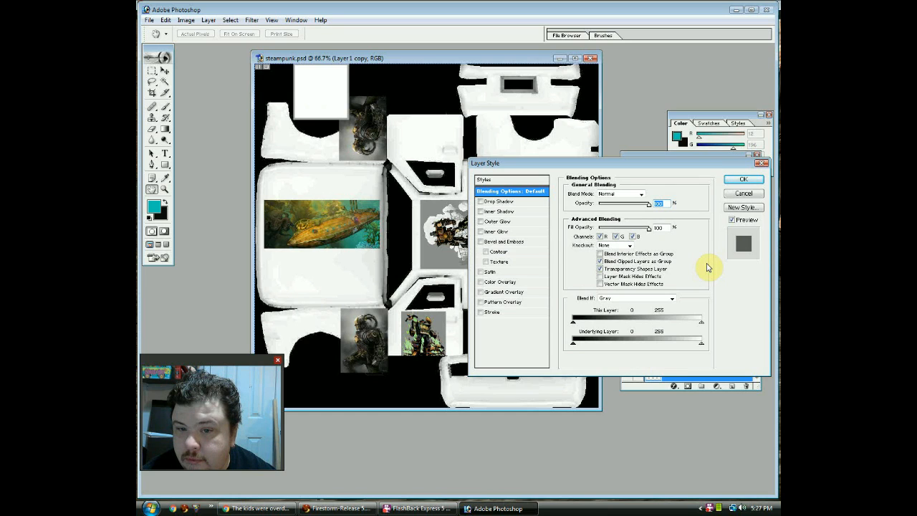
click(745, 193)
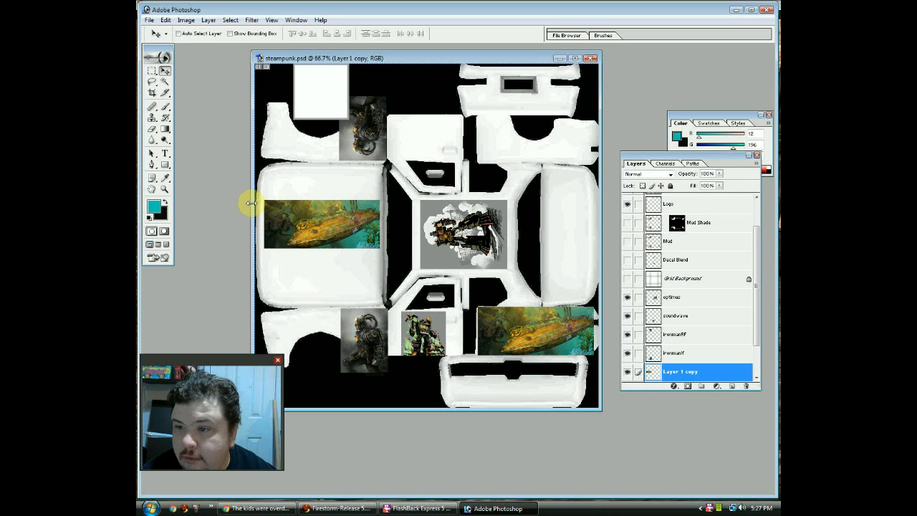
Step: Select the duplicated submarine picture with a rectangular marquee and cut it from Layer 1 copy
key(m)
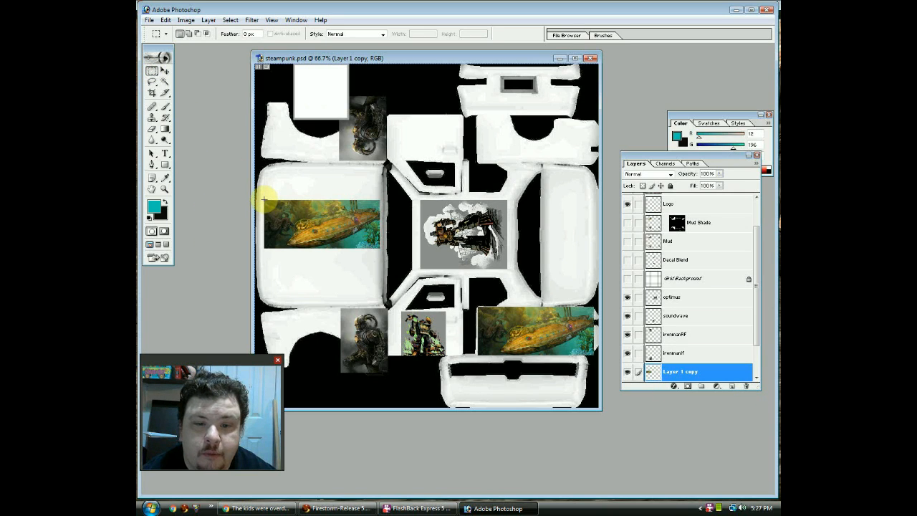
drag(264, 200, 379, 247)
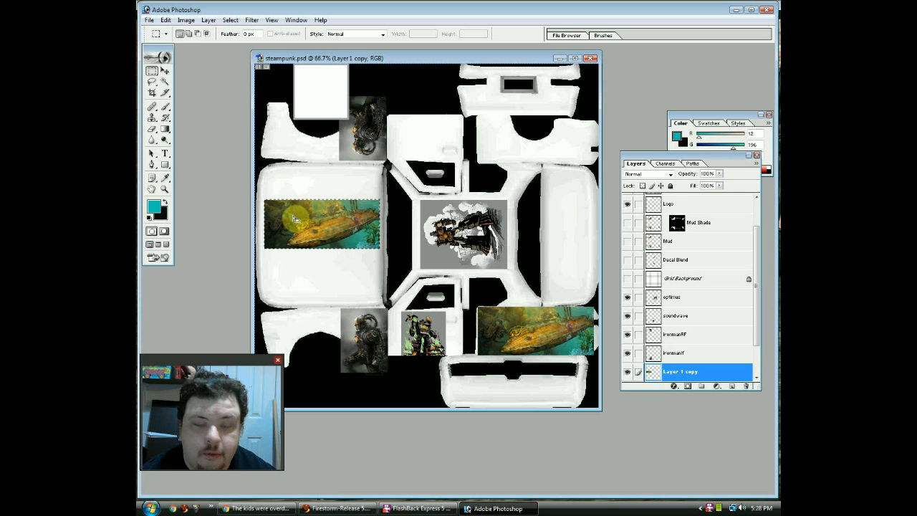
key(ctrl+x)
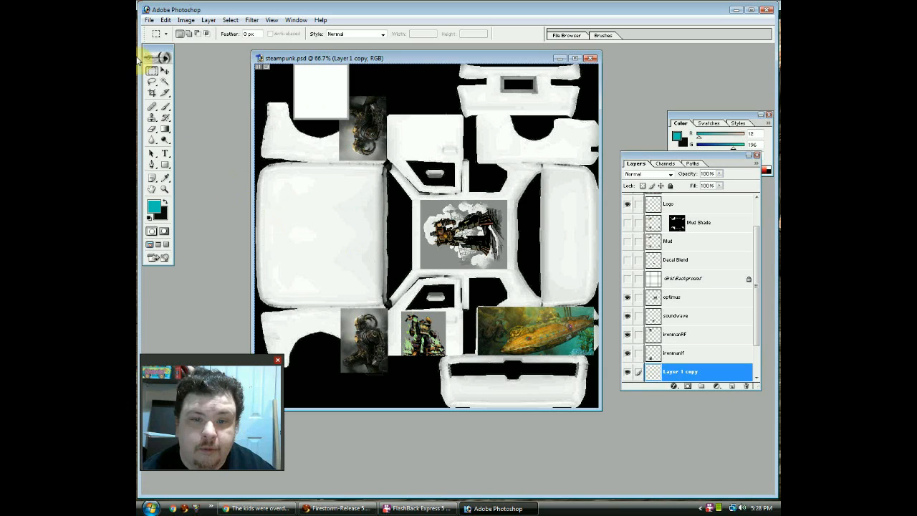
Step: Create a new 346 by 144 pixel RGB document with white contents and paste the submarine into it
click(165, 36)
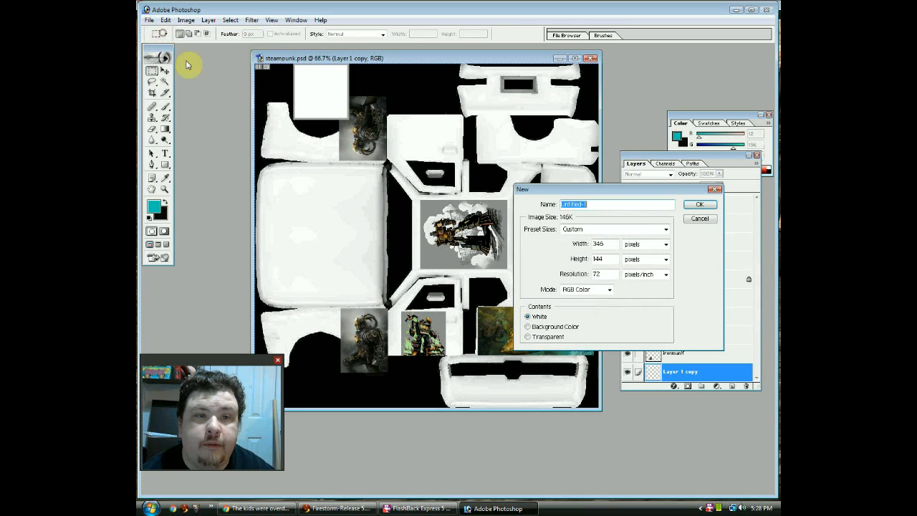
click(698, 204)
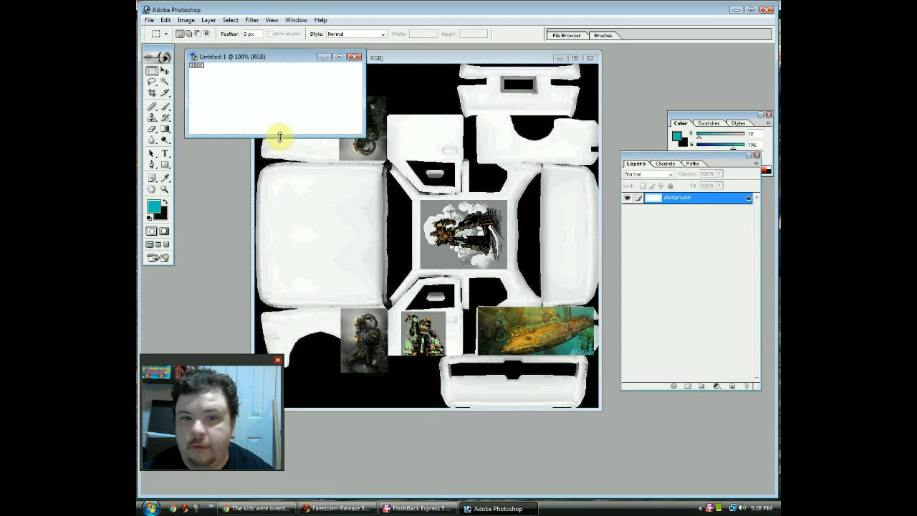
key(ctrl+v)
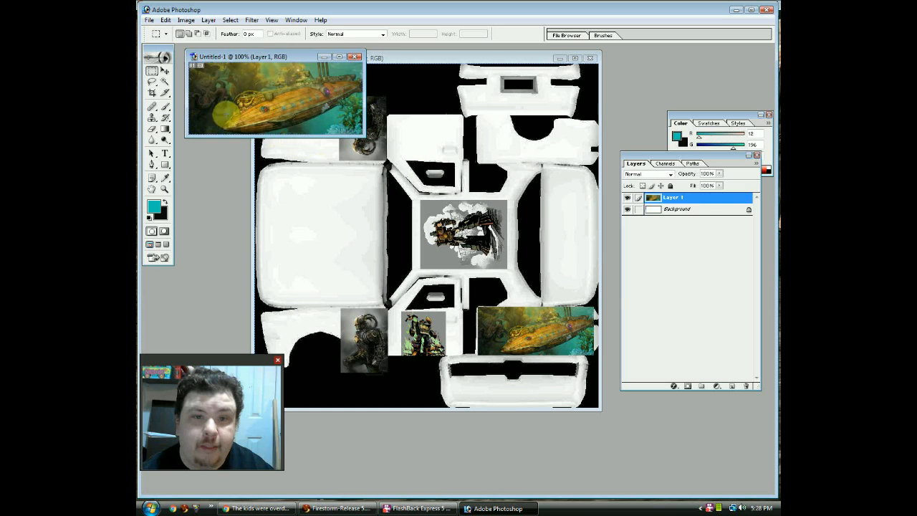
Step: Flip the canvas of the new submarine document vertically
click(186, 20)
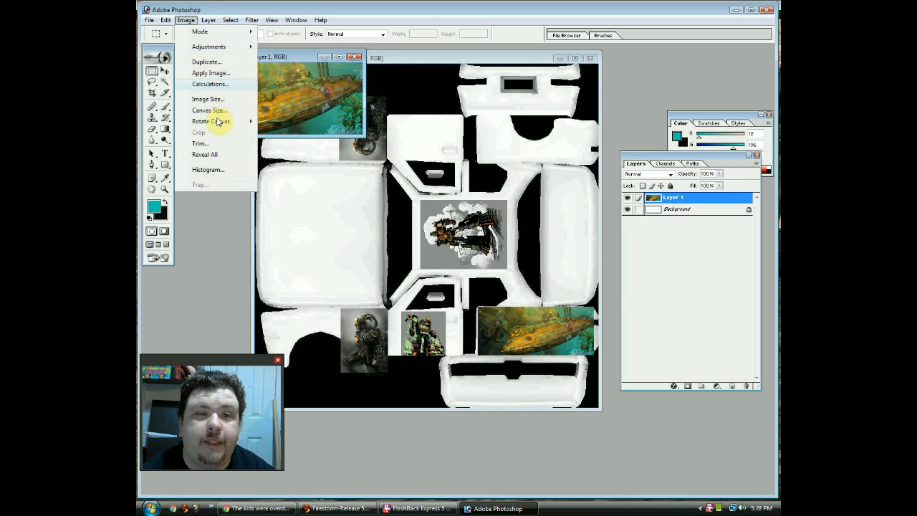
mouse_move(218, 122)
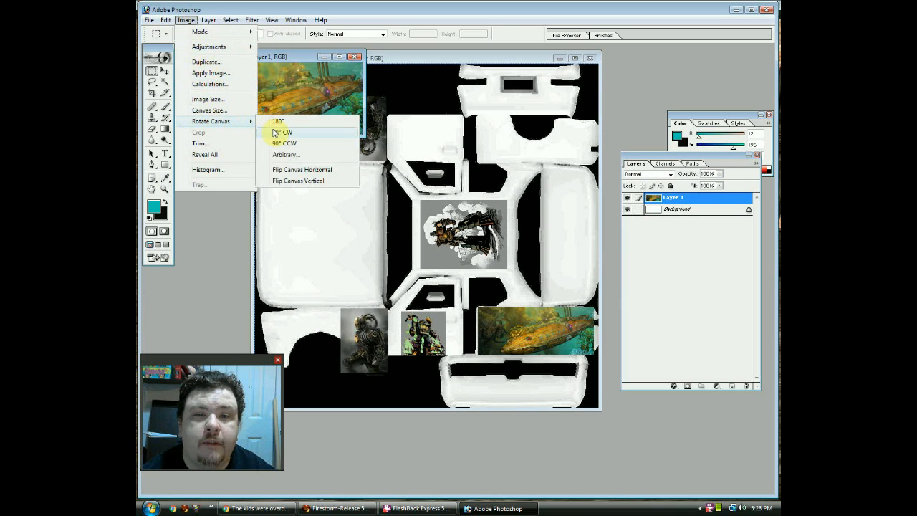
click(292, 181)
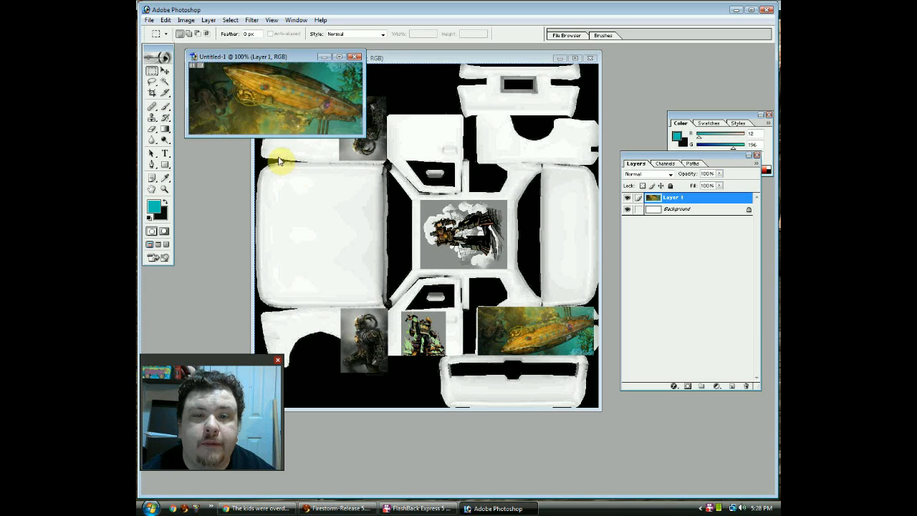
Step: Select the entire flipped submarine image and copy it
click(231, 20)
click(233, 30)
click(166, 20)
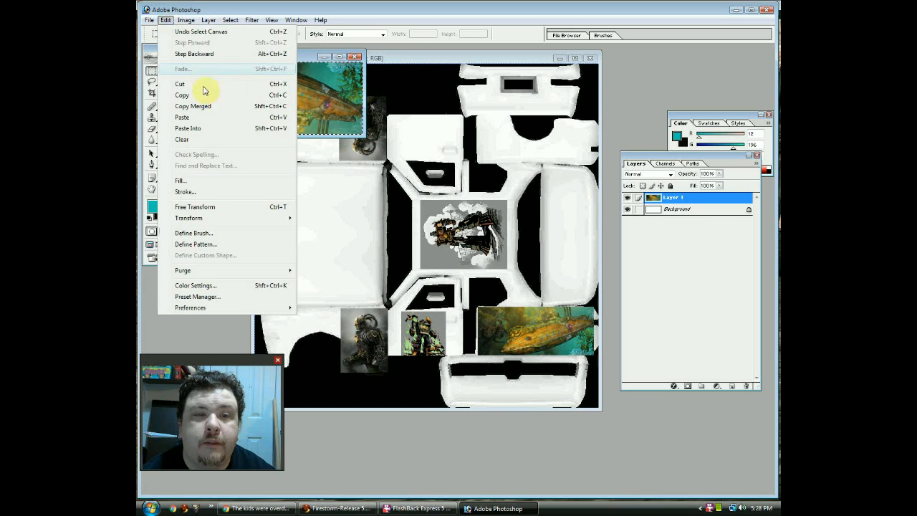
click(205, 91)
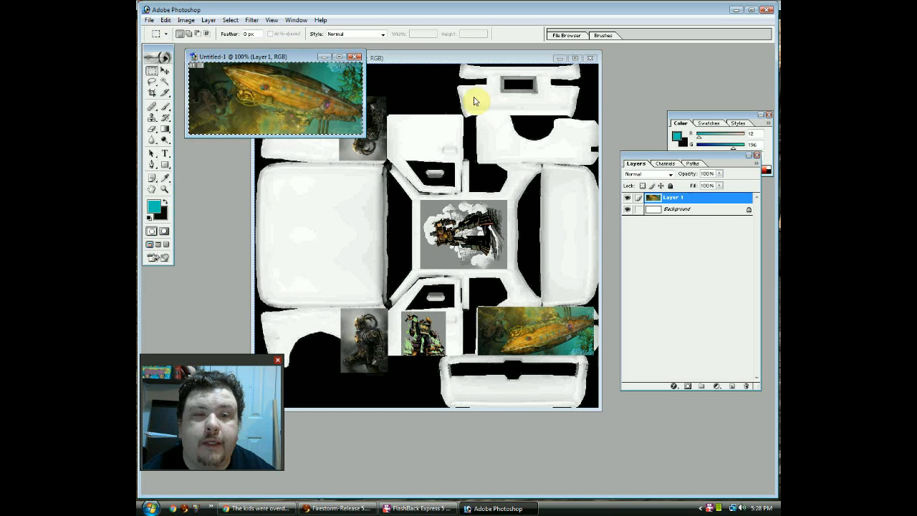
Step: Paste the flipped submarine into steampunk.psd and move it onto the template's upper rear side panel
click(370, 194)
key(ctrl+v)
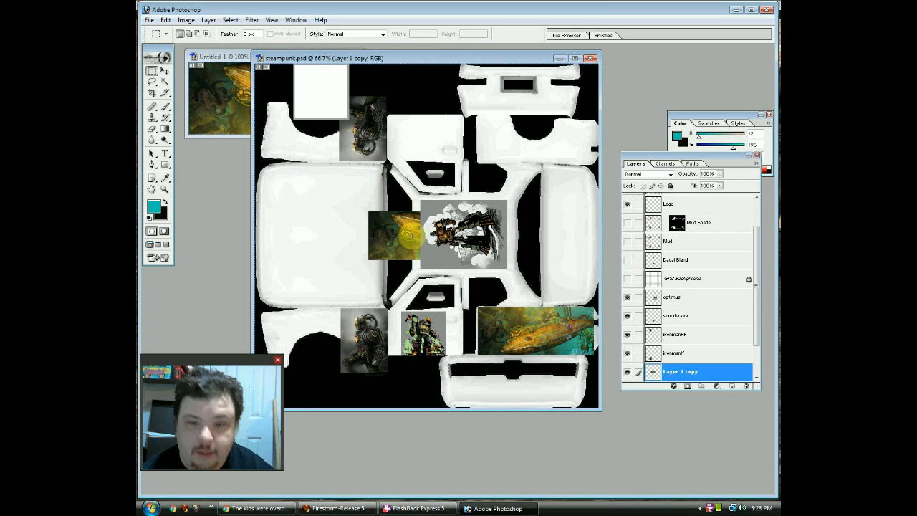
click(165, 71)
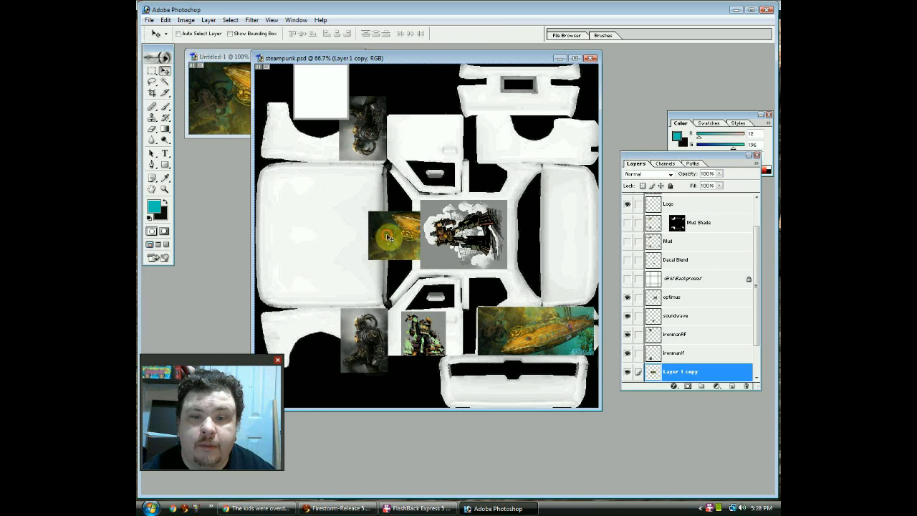
drag(390, 233, 496, 140)
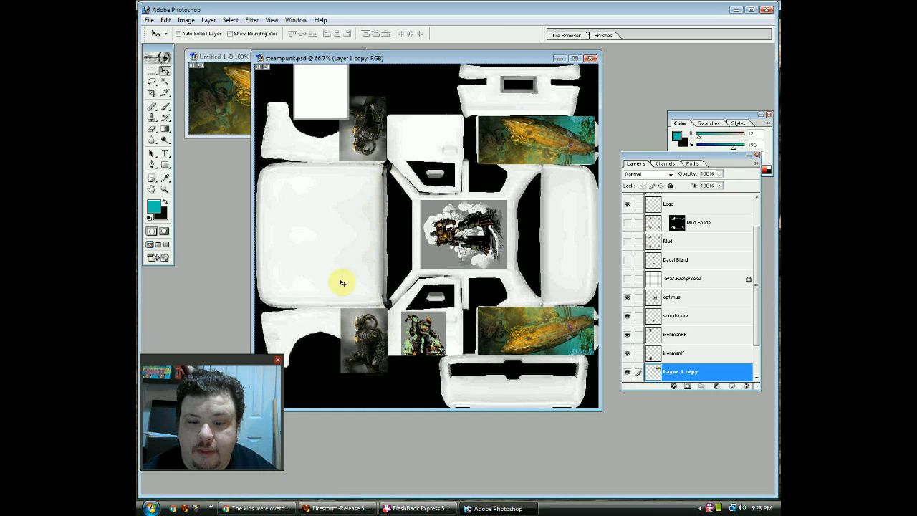
Step: Close the untitled flipped submarine document without saving it
click(219, 78)
click(354, 56)
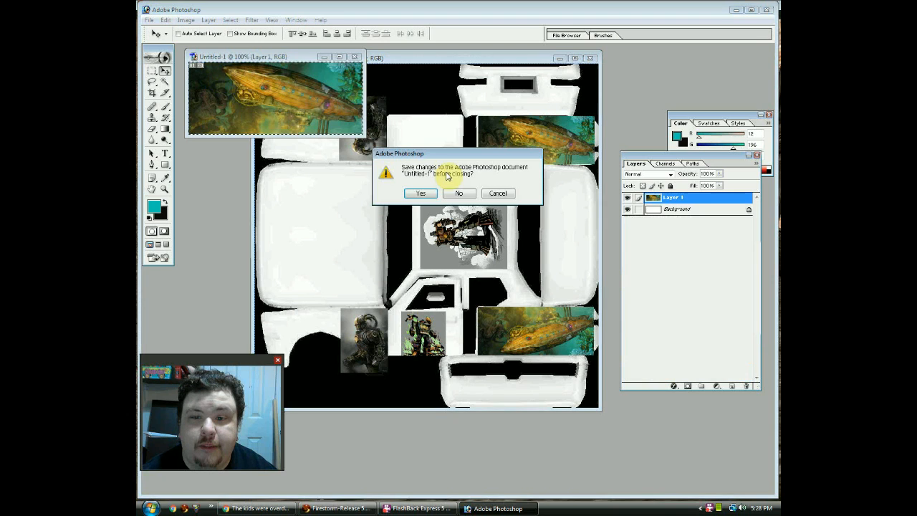
click(457, 194)
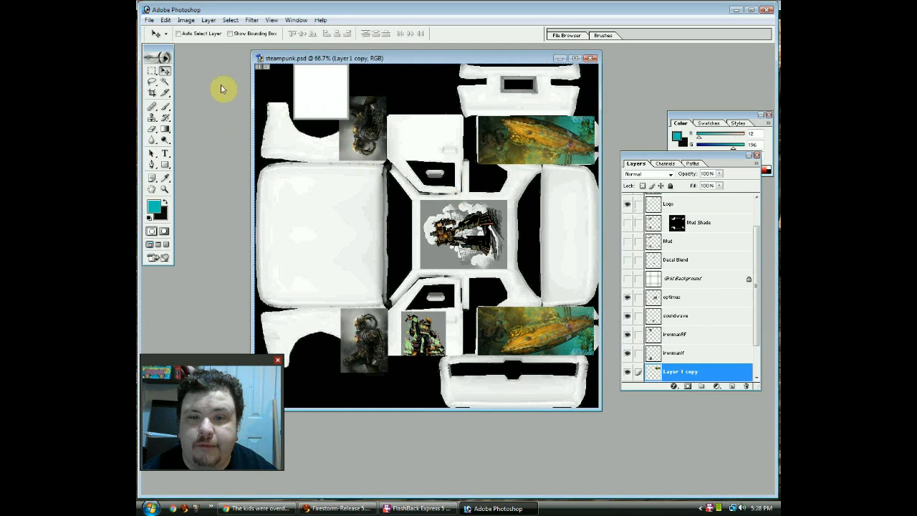
Step: Browse to the !STEAMPUNK folder for opening a file and show its pictures as extra large icons
click(149, 21)
click(181, 42)
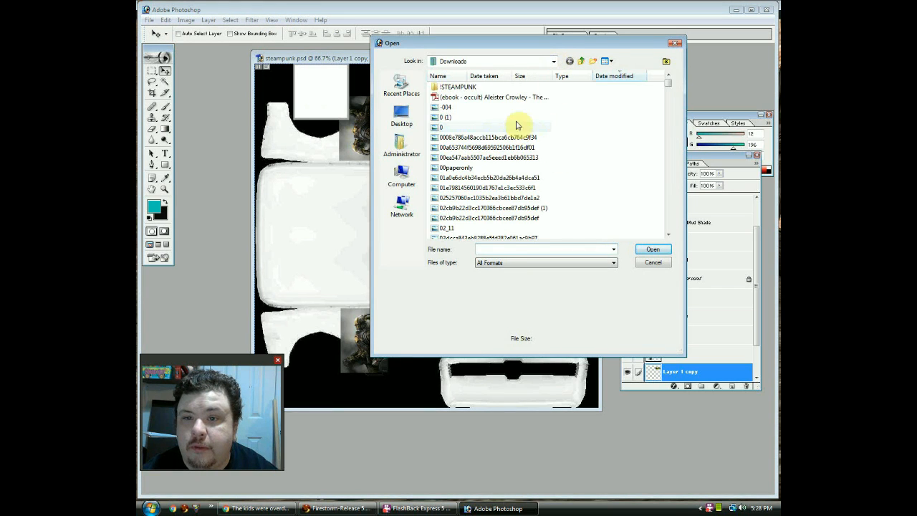
double_click(465, 87)
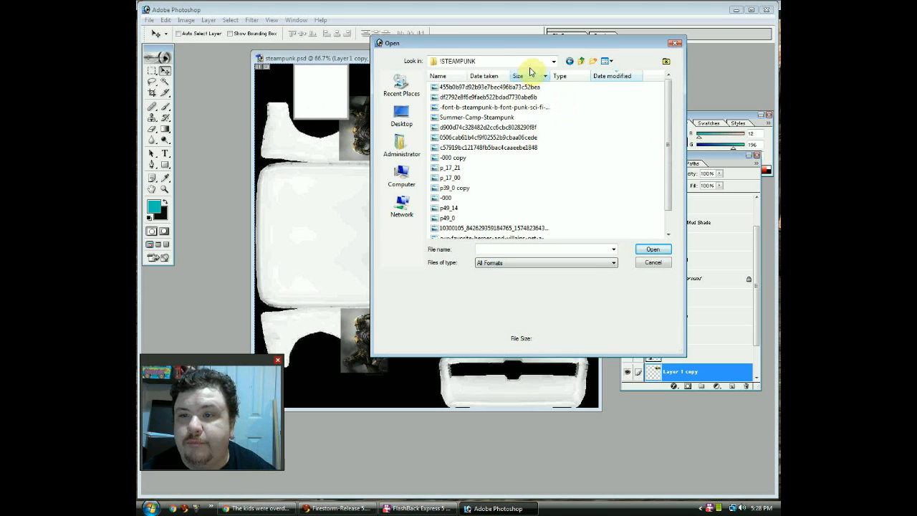
click(609, 62)
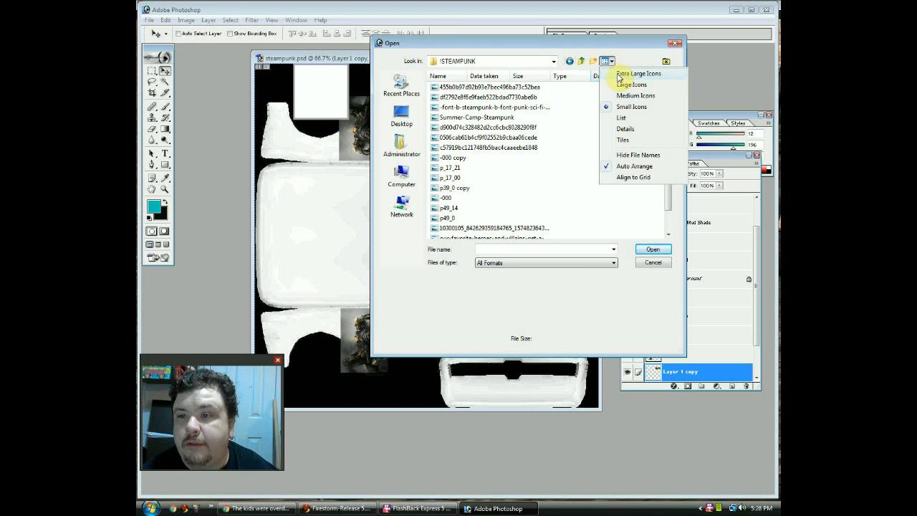
click(620, 80)
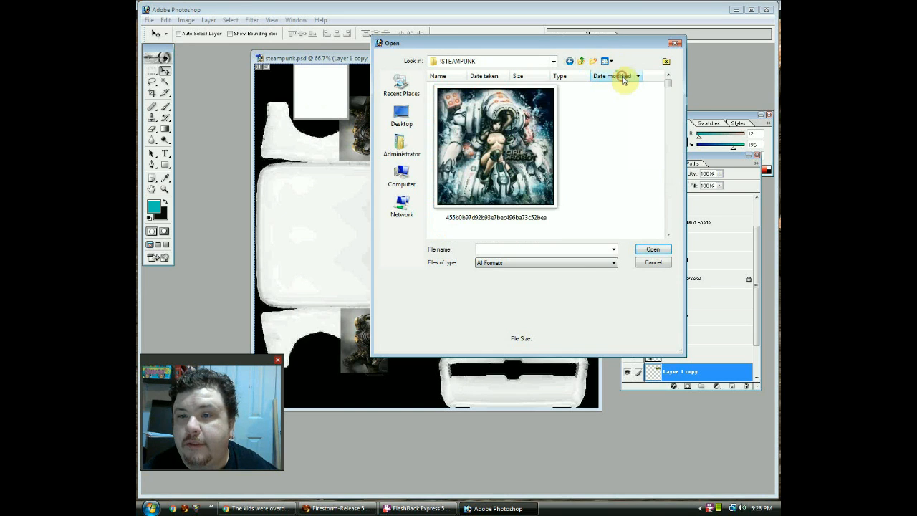
Step: Find and open the flying machine picture Summer-Camp-Steampunk
click(595, 158)
scroll(596, 160, down, 4)
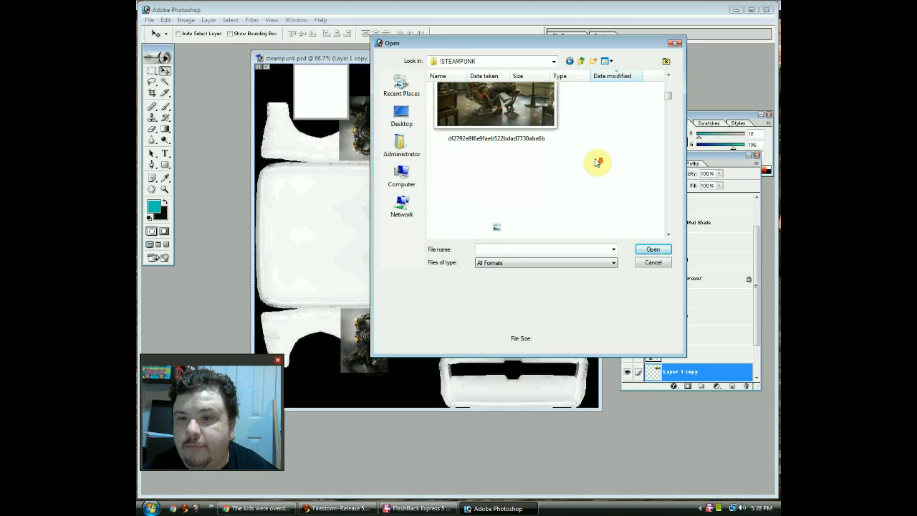
scroll(595, 163, down, 3)
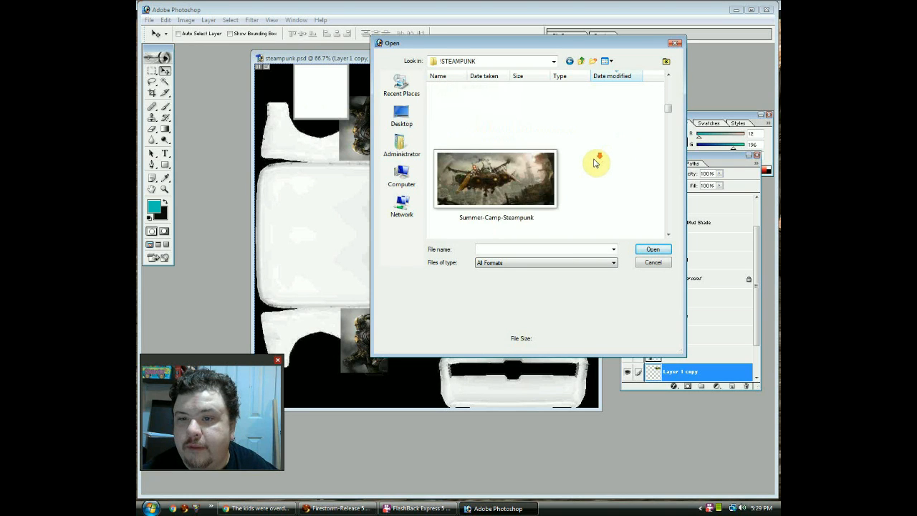
scroll(594, 163, down, 3)
scroll(595, 163, up, 2)
click(490, 183)
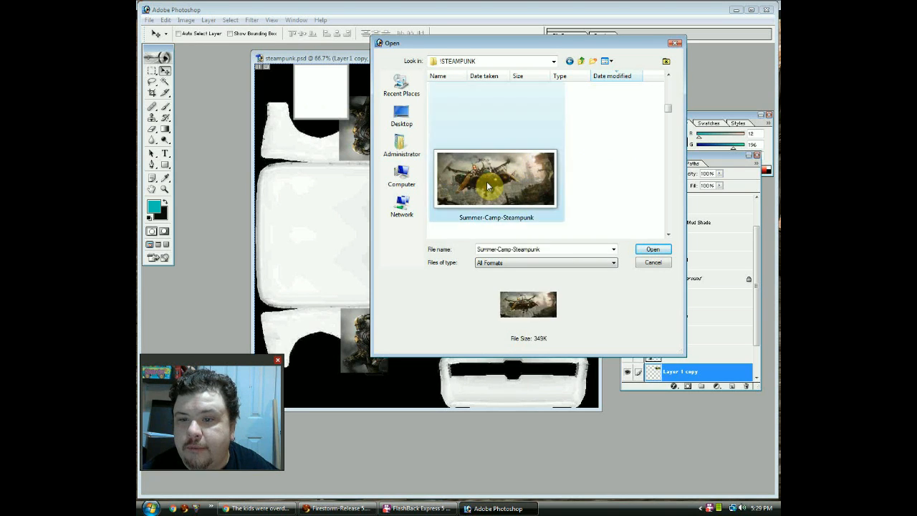
click(653, 250)
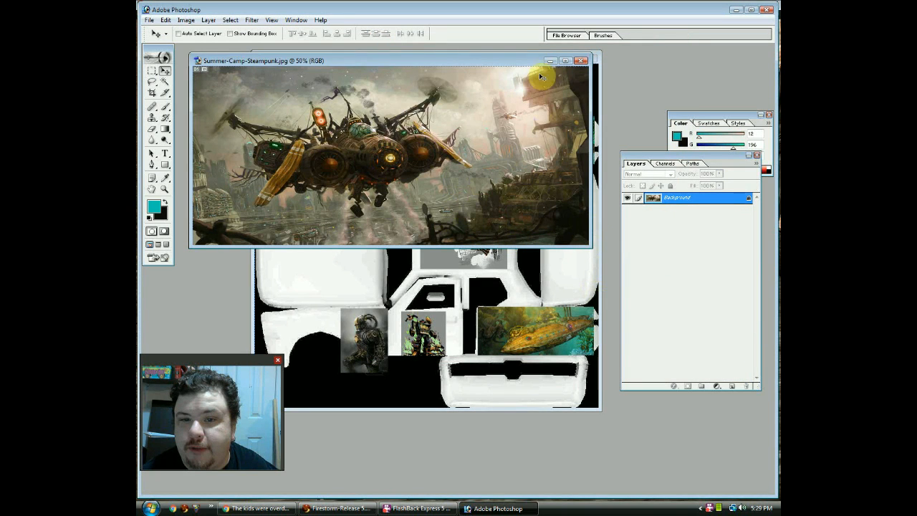
Step: Marquee-select the blank panel between the two submarines in steampunk.psd, about 133 by 402 pixels, and copy it from the Main Custom.jpg layer
click(556, 267)
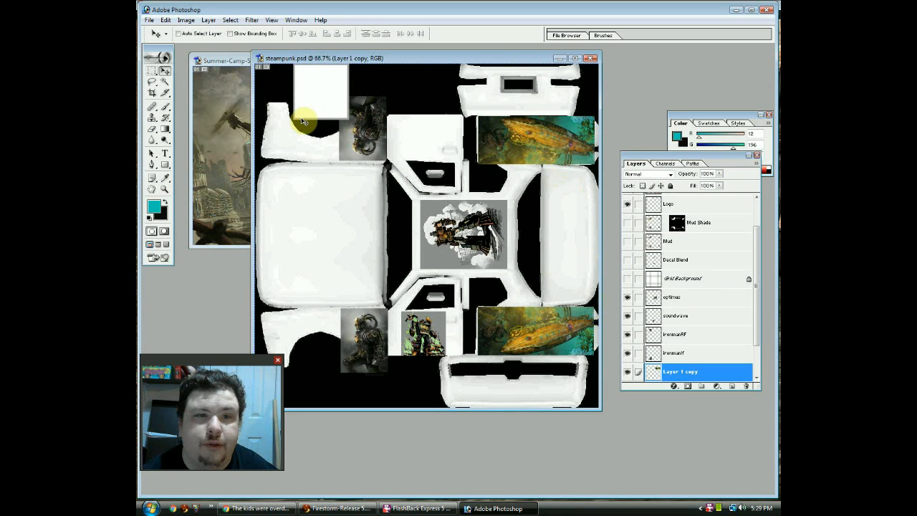
click(153, 69)
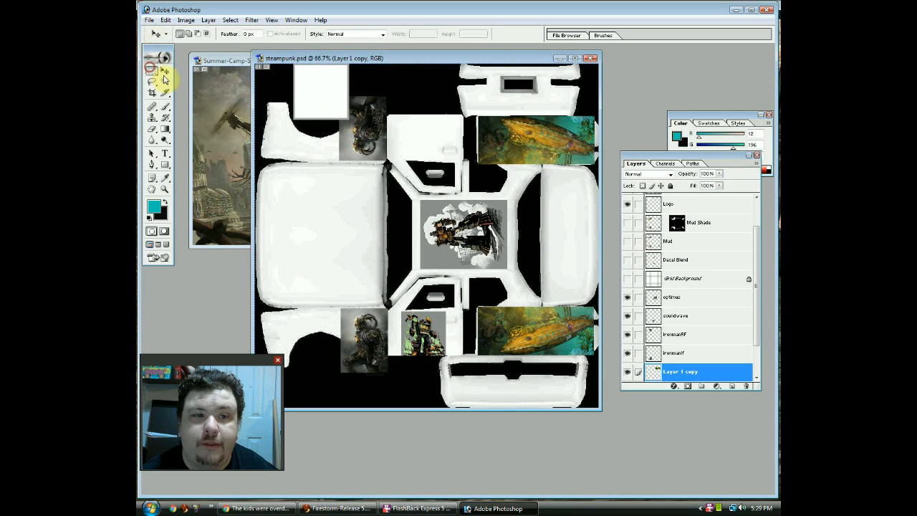
drag(544, 169, 588, 304)
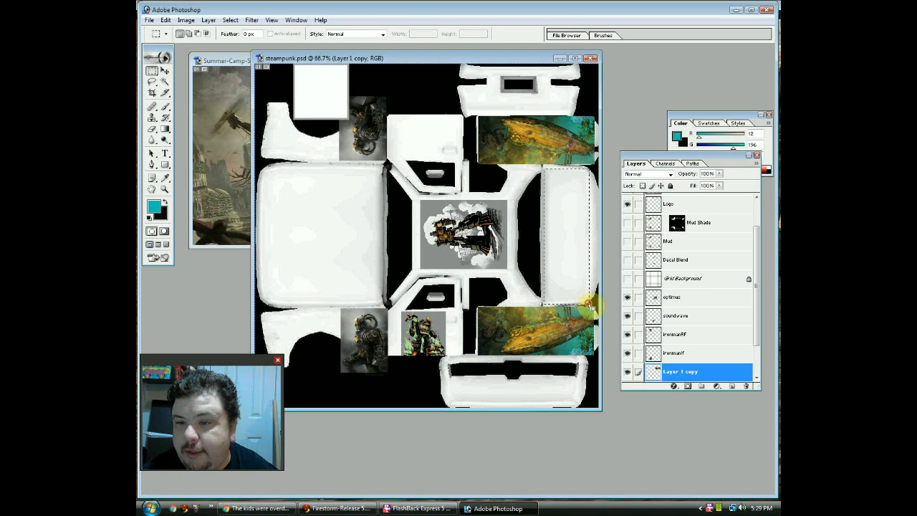
click(165, 20)
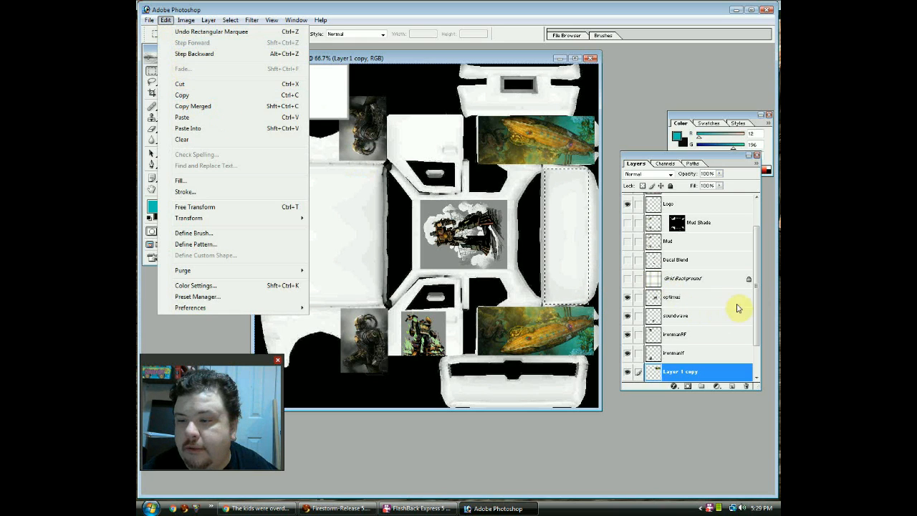
drag(757, 290, 760, 364)
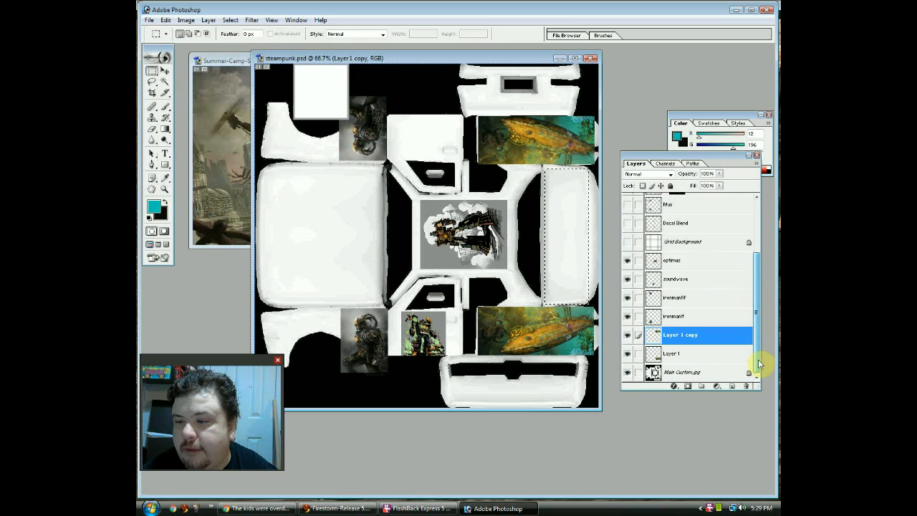
click(693, 374)
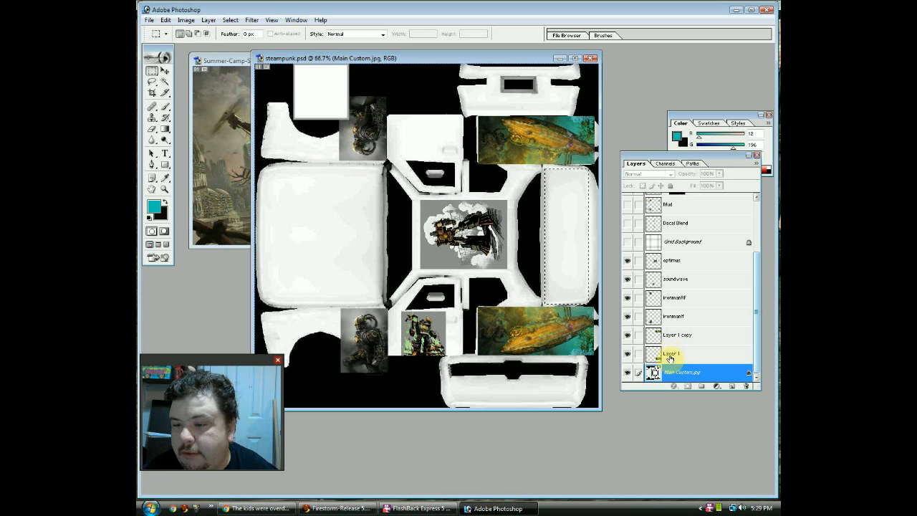
click(165, 19)
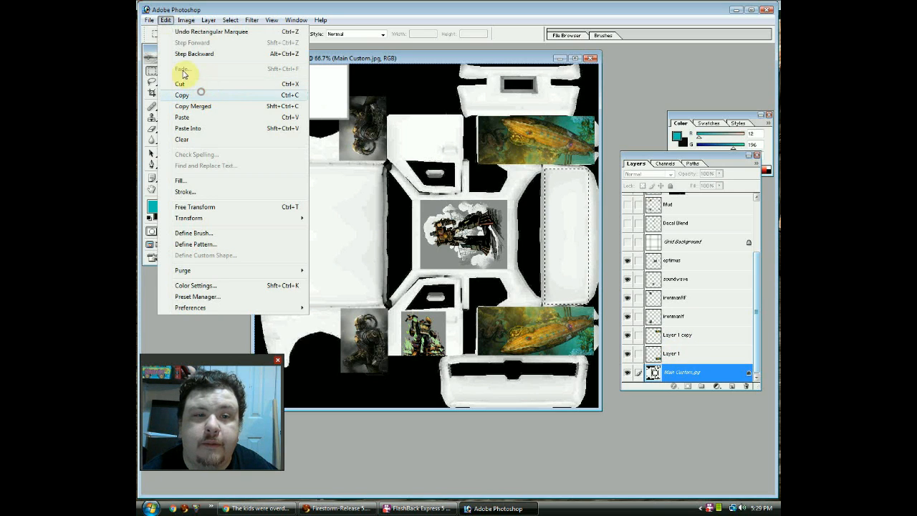
Step: Check the copied panel's pixel dimensions in the new-document settings without creating a document
click(151, 20)
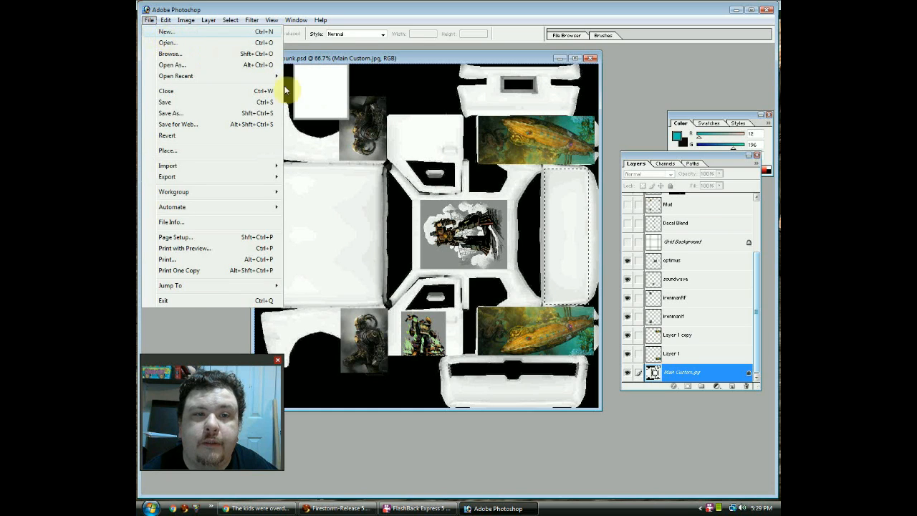
click(164, 32)
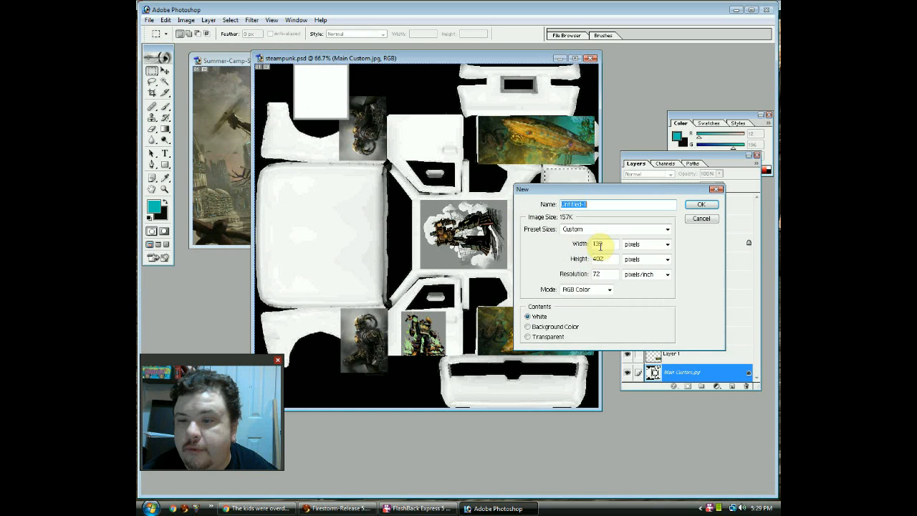
click(701, 218)
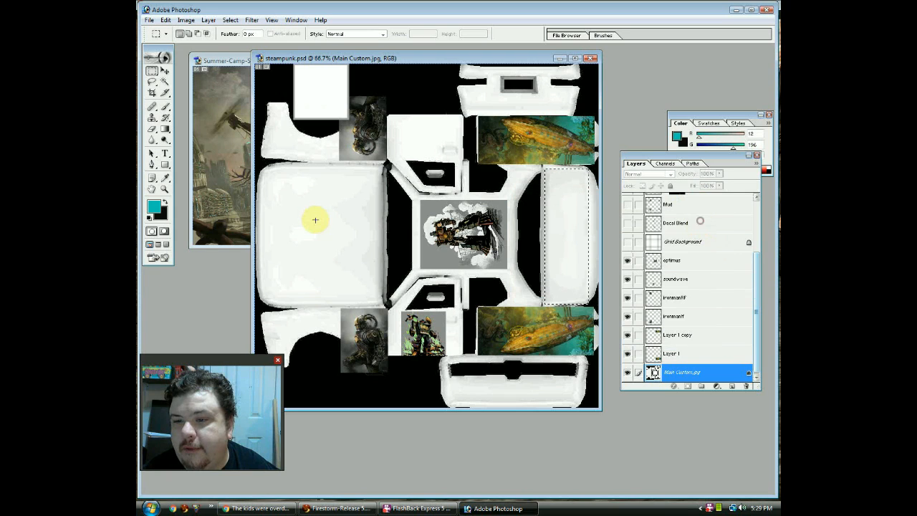
Step: Rotate the canvas of Summer-Camp-Steampunk.jpg 90° counterclockwise
click(215, 166)
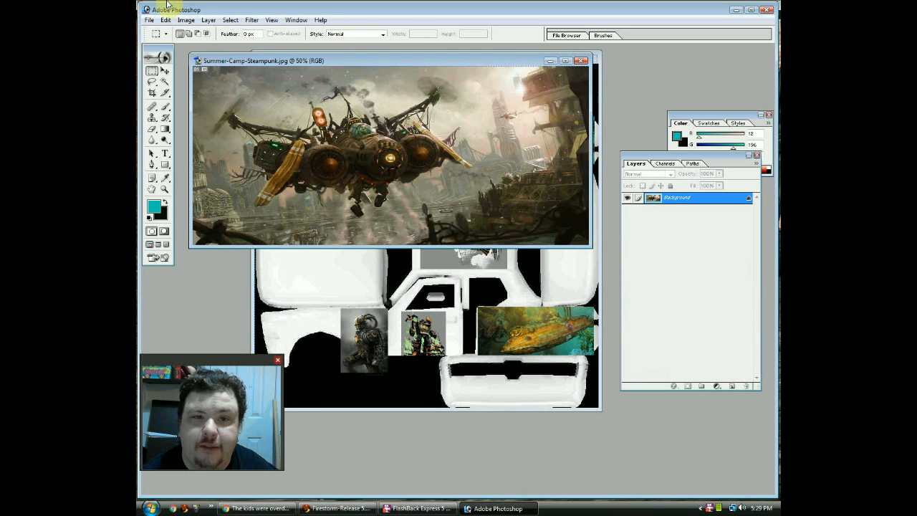
click(185, 20)
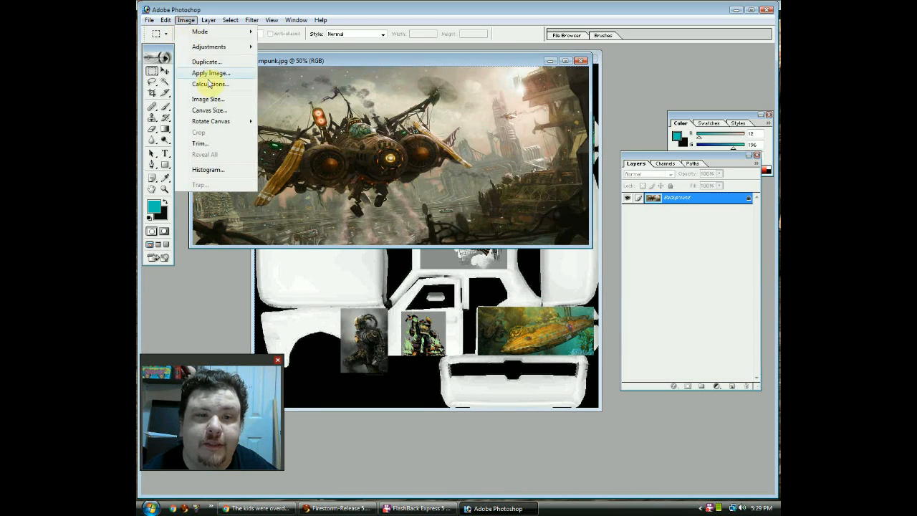
mouse_move(242, 123)
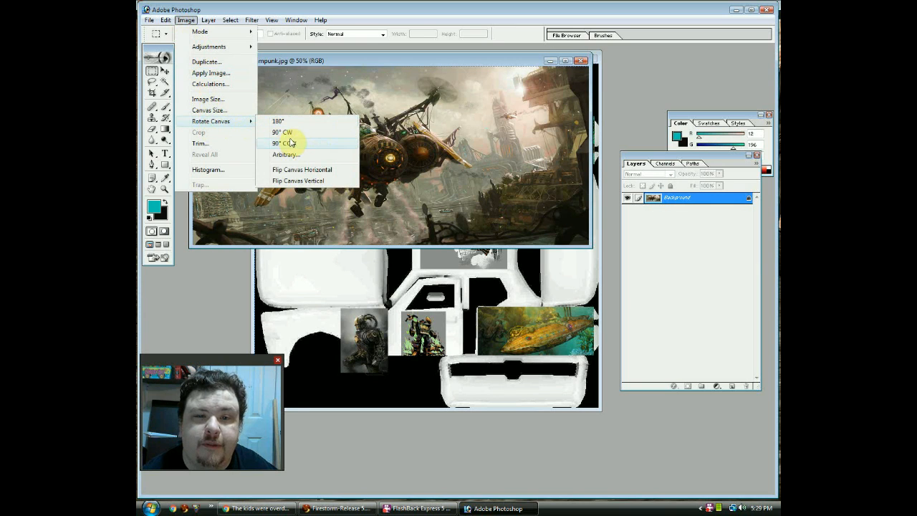
click(291, 143)
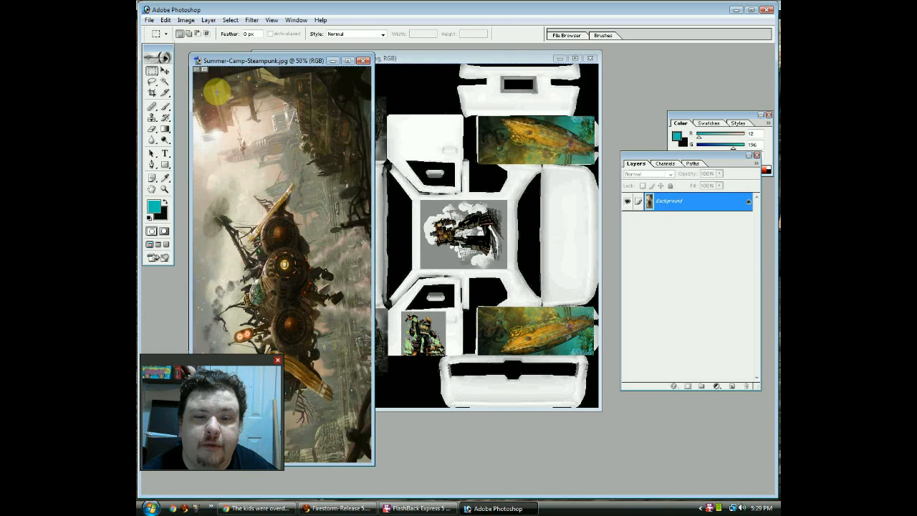
Step: Resize the rotated picture to a height of 402 pixels with its proportions constrained
click(185, 20)
click(215, 104)
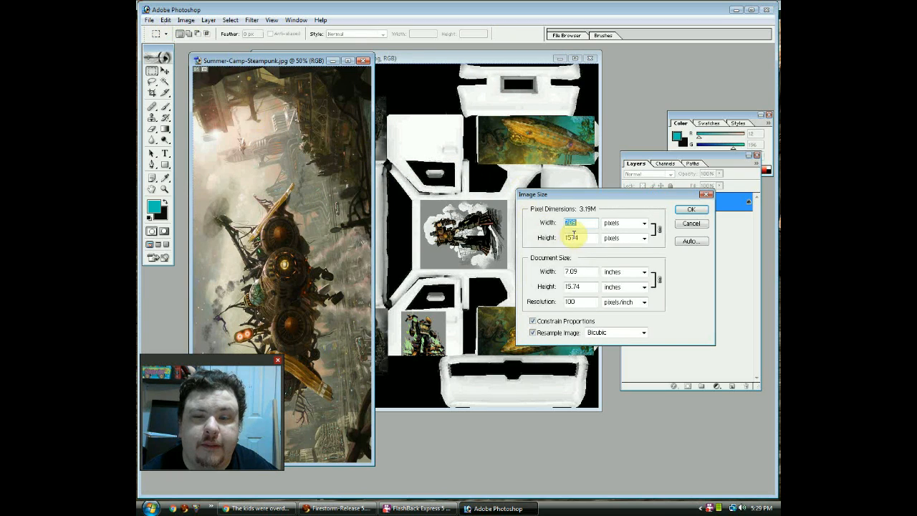
text(402)
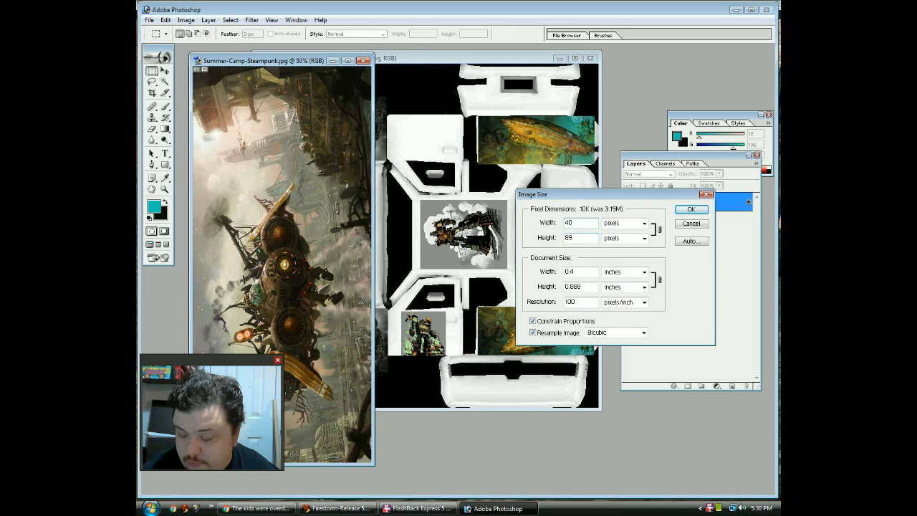
double_click(573, 237)
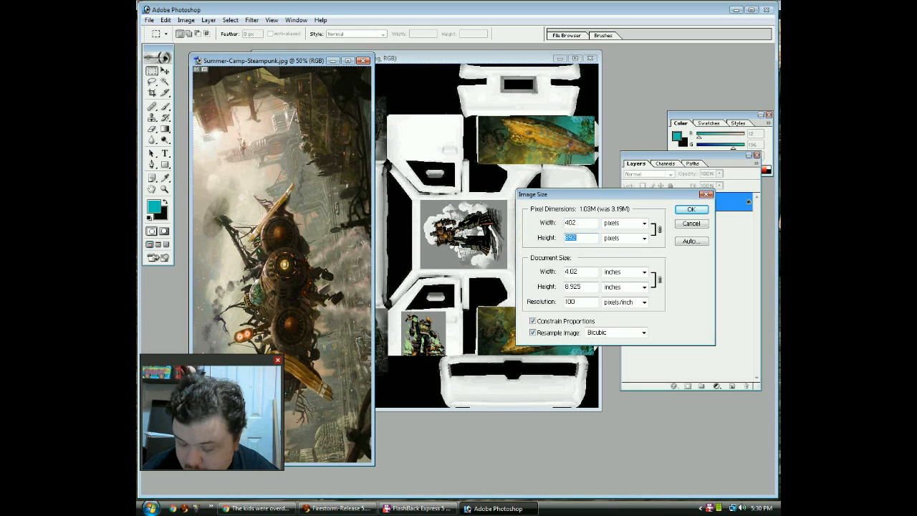
text(402)
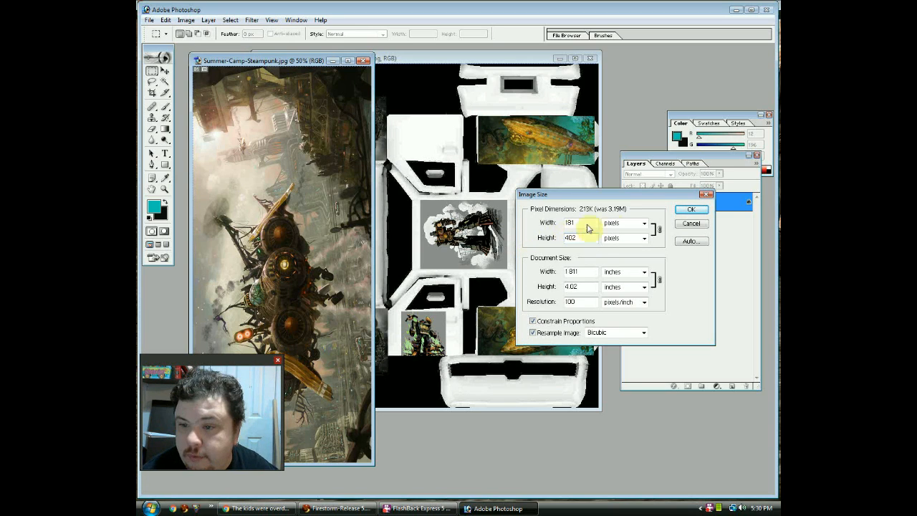
click(691, 210)
Step: Copy the entire resized flying machine picture and paste it onto the selected panel between the submarines in steampunk.psd
click(230, 20)
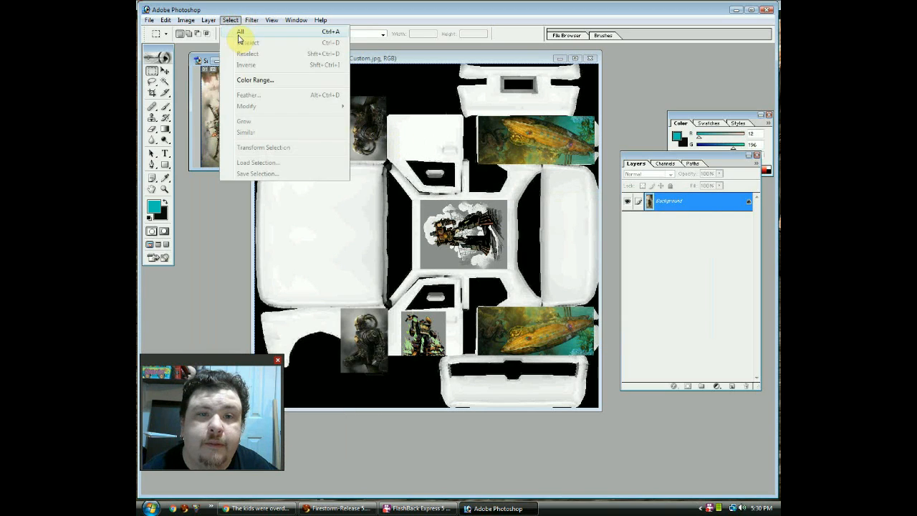
click(240, 31)
click(166, 20)
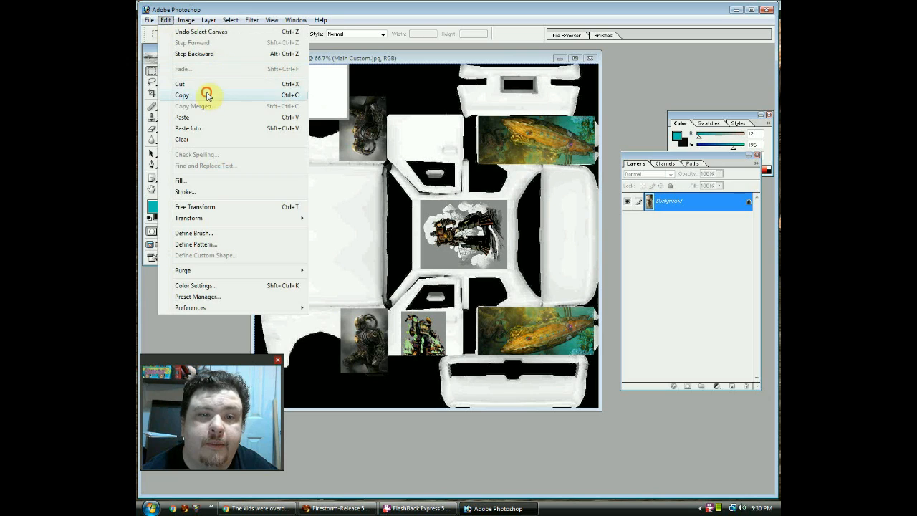
click(207, 95)
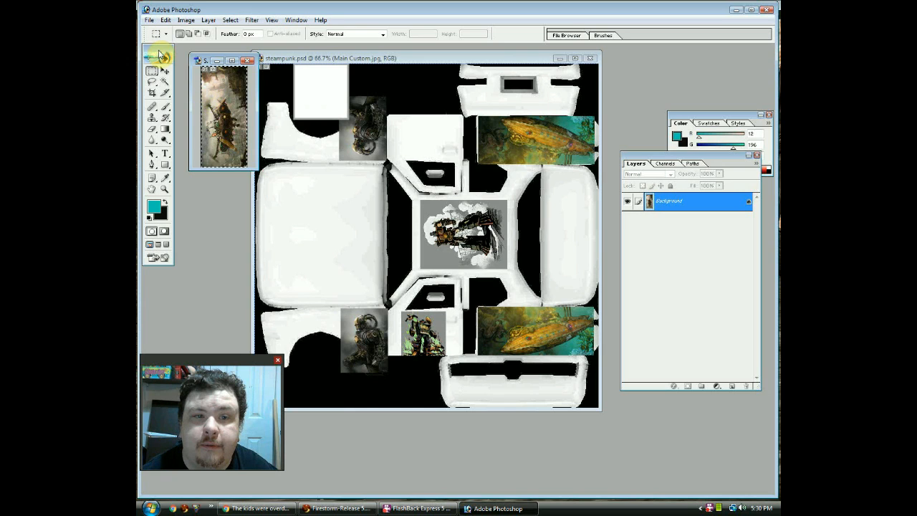
click(569, 221)
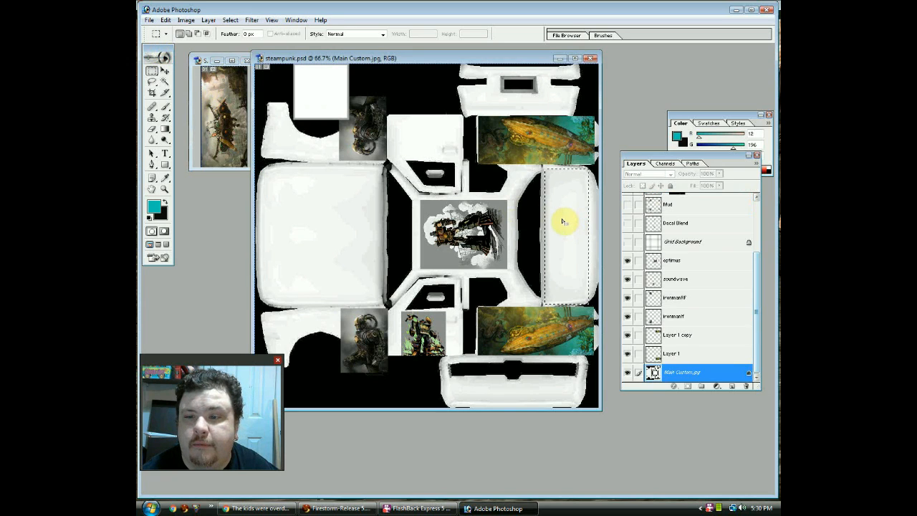
key(ctrl+v)
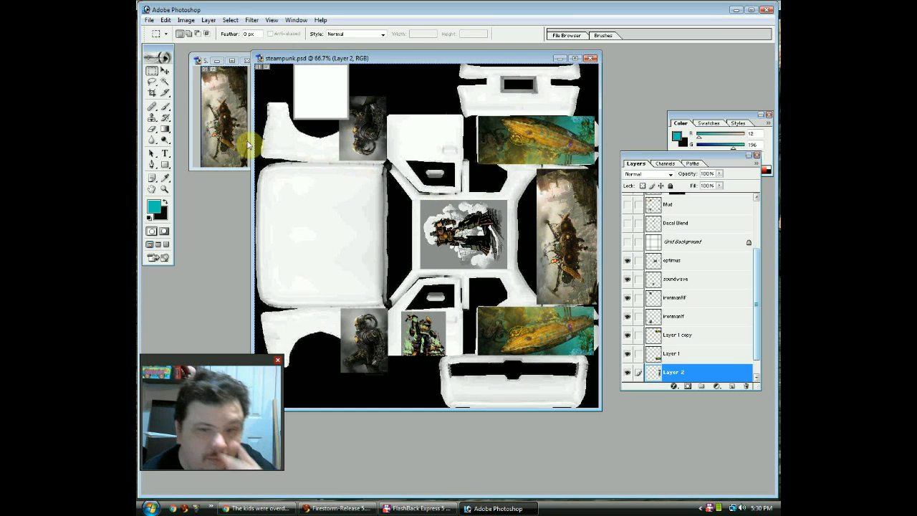
Step: Close Summer-Camp-Steampunk.jpg without saving its changes
click(204, 60)
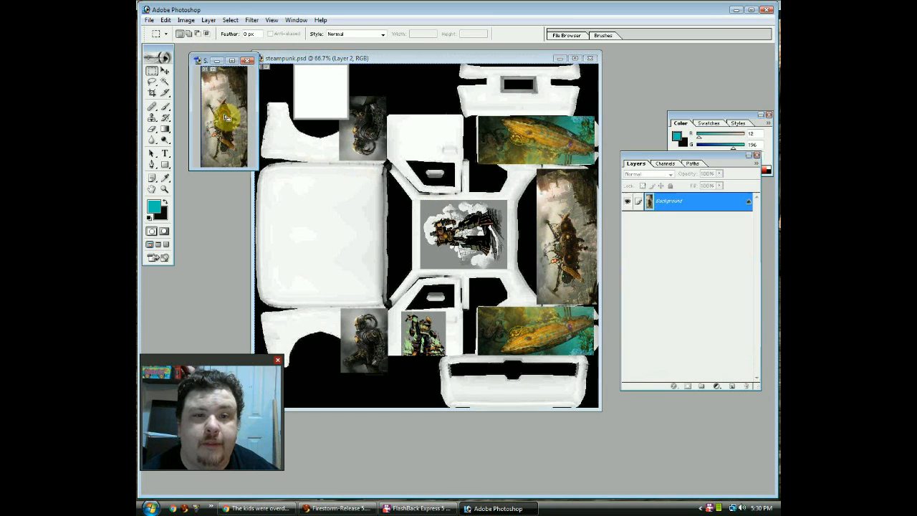
click(248, 60)
click(470, 196)
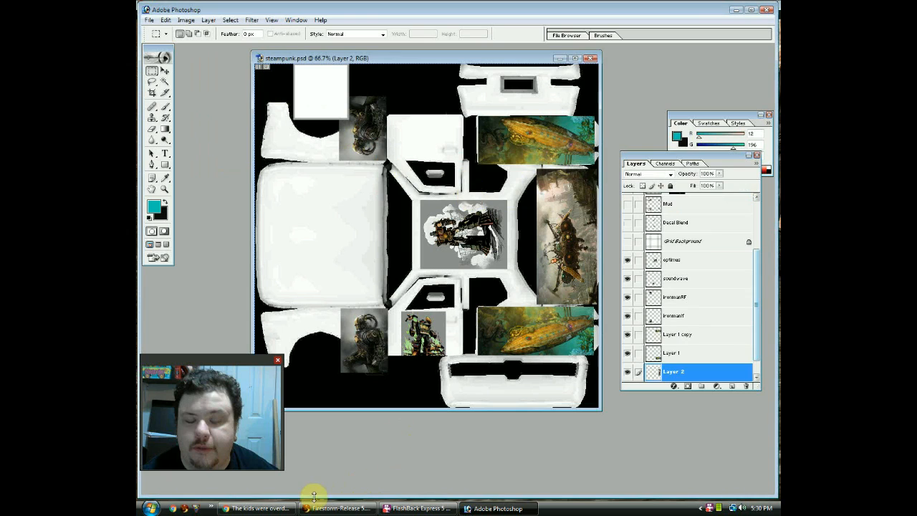
click(152, 26)
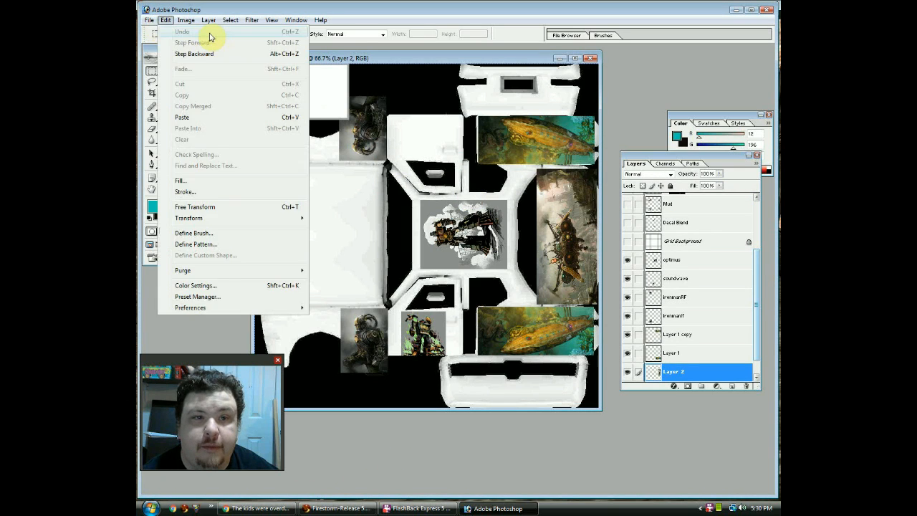
click(170, 47)
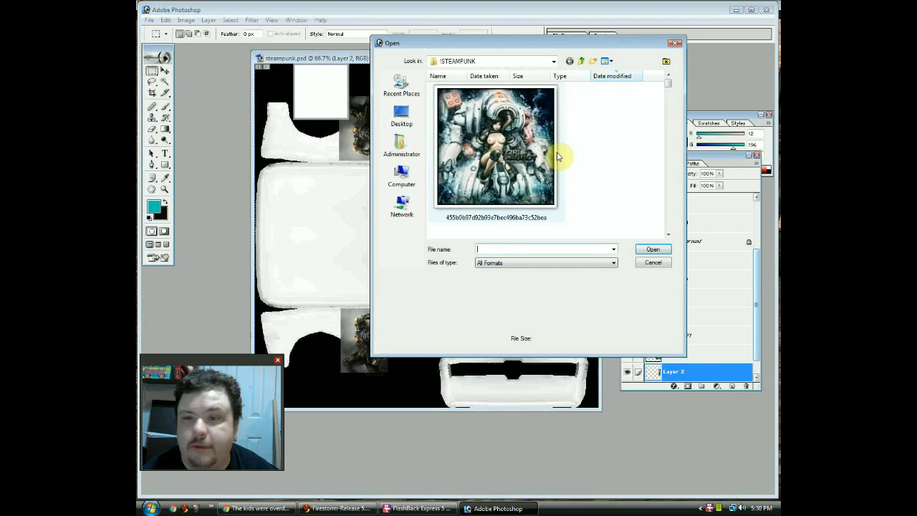
scroll(621, 174, down, 3)
scroll(620, 174, down, 2)
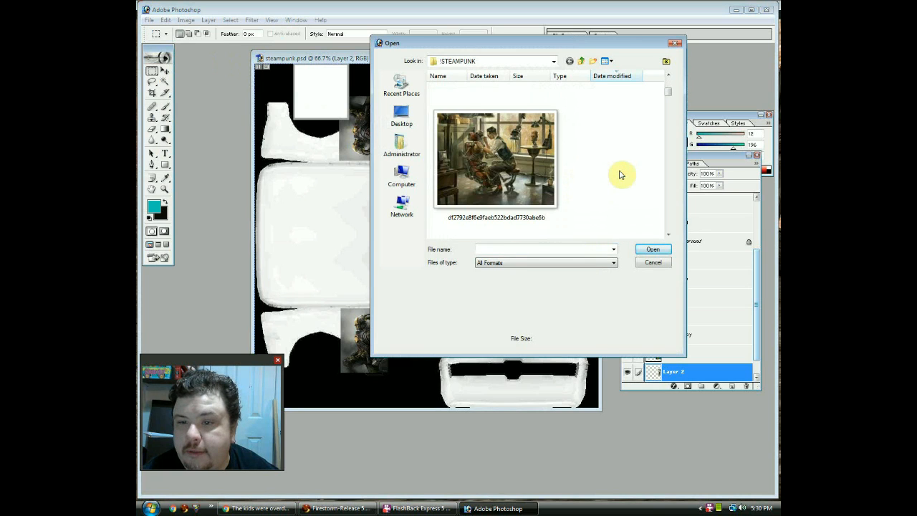
scroll(620, 174, down, 4)
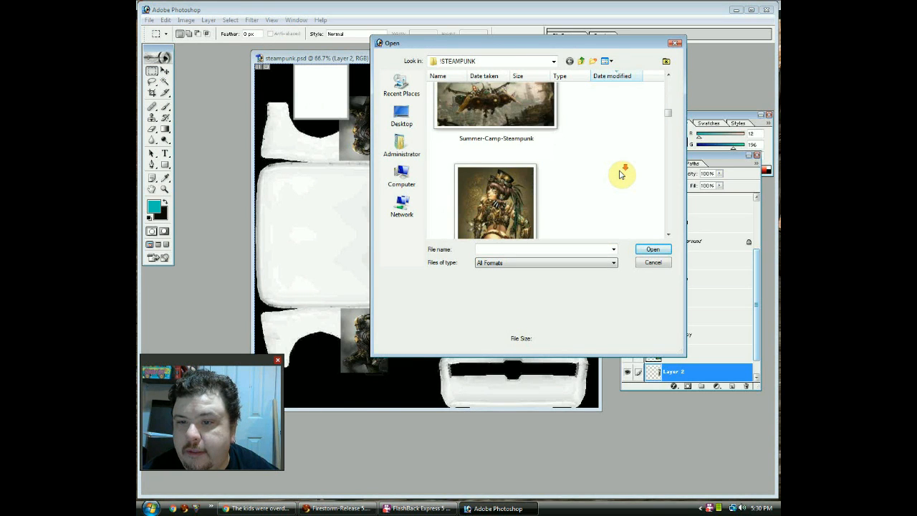
scroll(621, 174, down, 4)
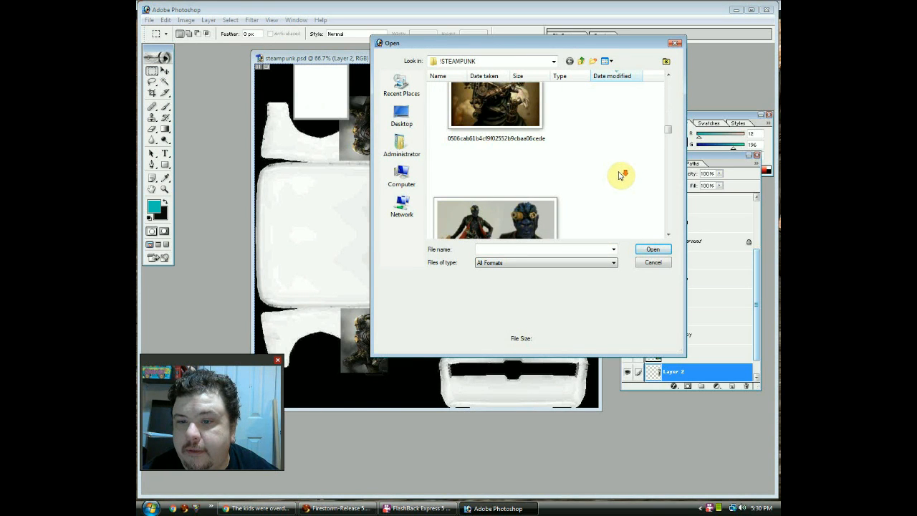
scroll(620, 175, down, 3)
scroll(620, 175, down, 7)
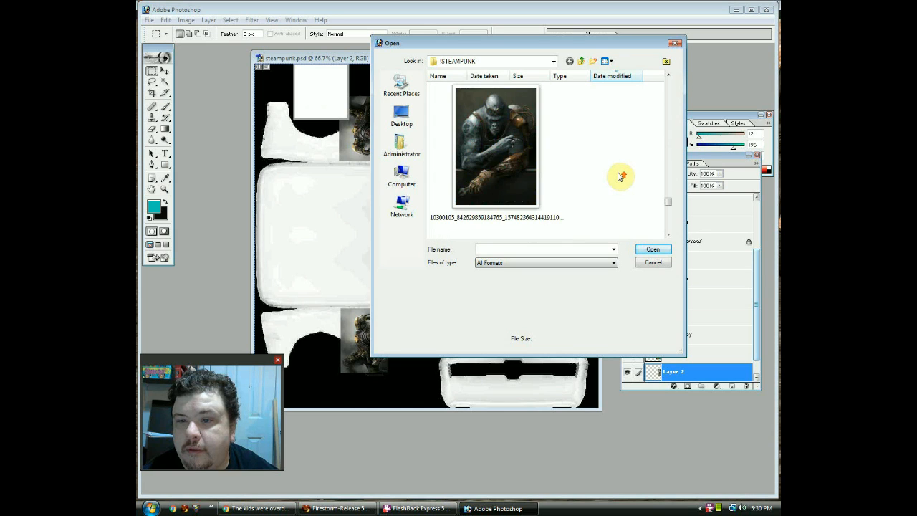
click(515, 154)
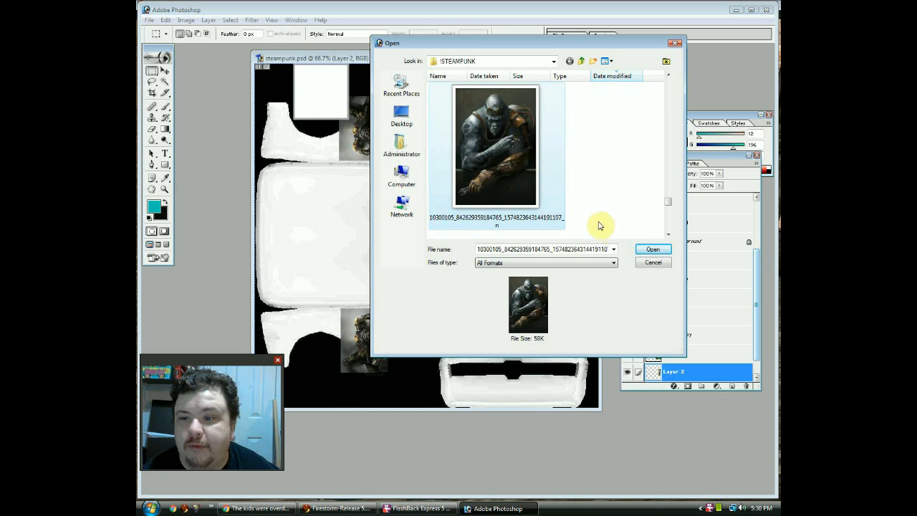
click(649, 251)
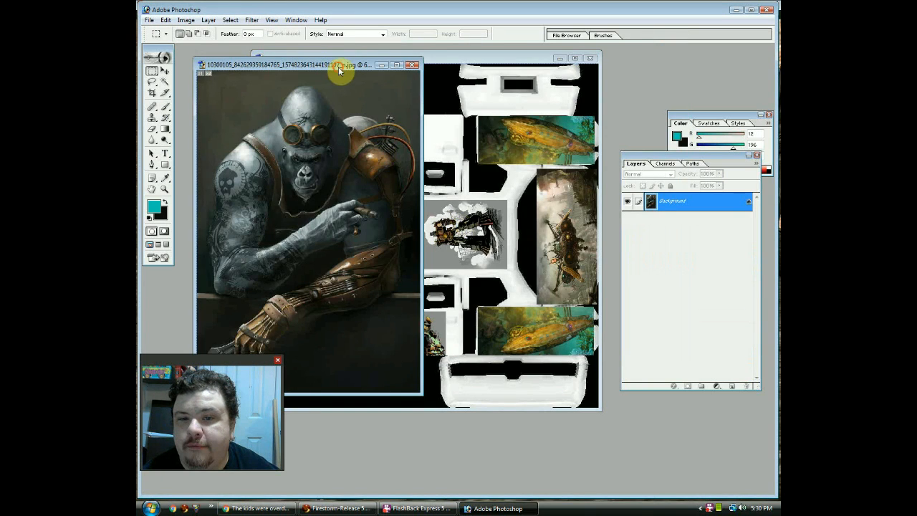
Step: Select an area of about 343 by 386 pixels on the large blank panel in steampunk.psd and activate the Main Custom.jpg layer
drag(339, 70, 588, 76)
click(358, 215)
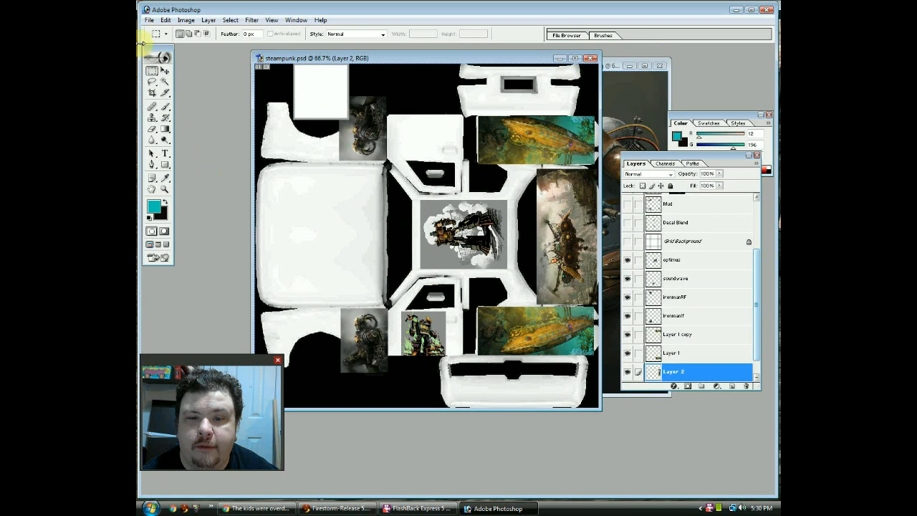
click(154, 35)
click(154, 34)
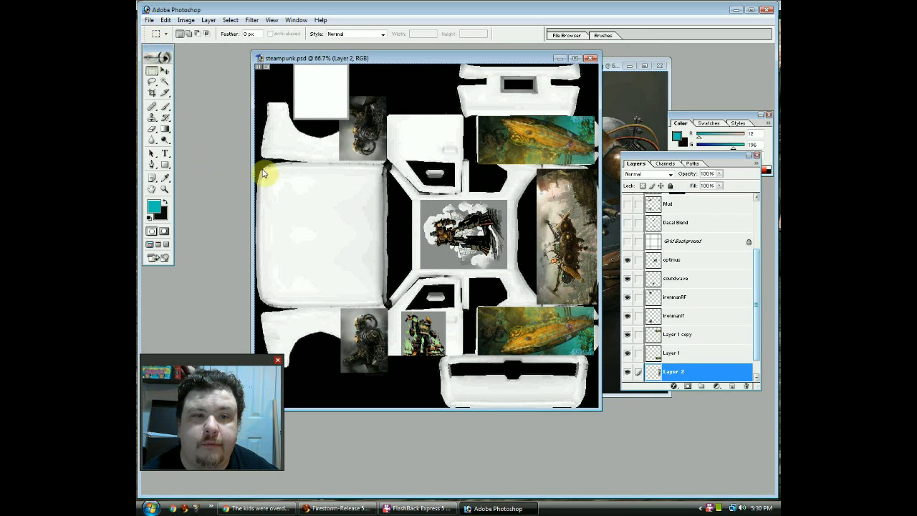
drag(265, 171, 381, 302)
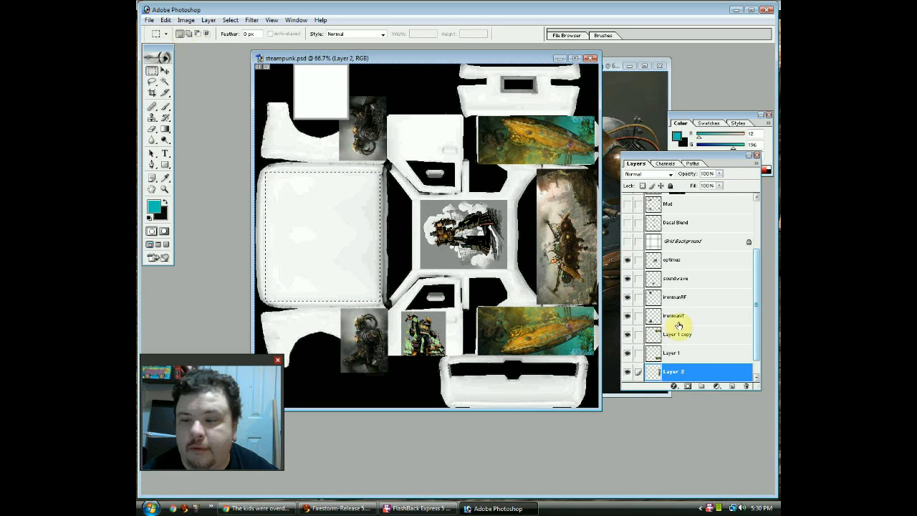
scroll(691, 367, down, 1)
click(690, 371)
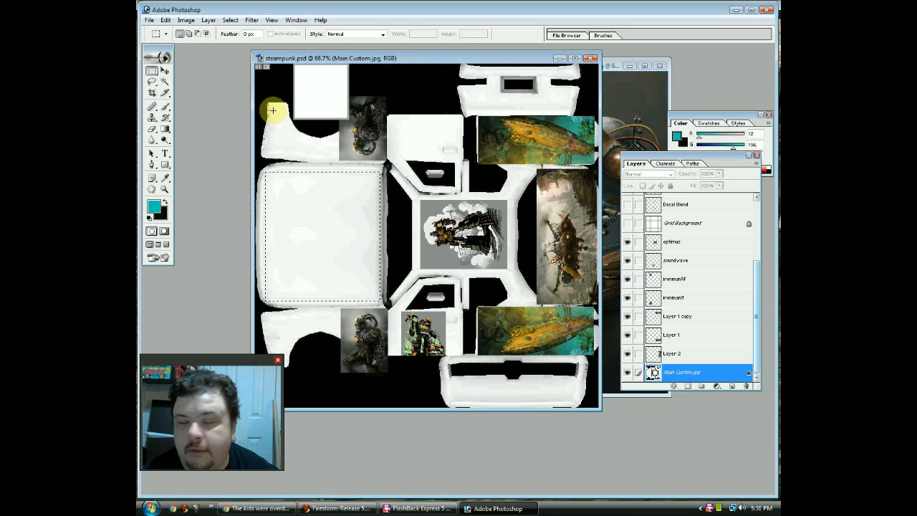
Step: Copy the selected panel area and check its pixel dimensions in the new document settings without creating a document
click(166, 21)
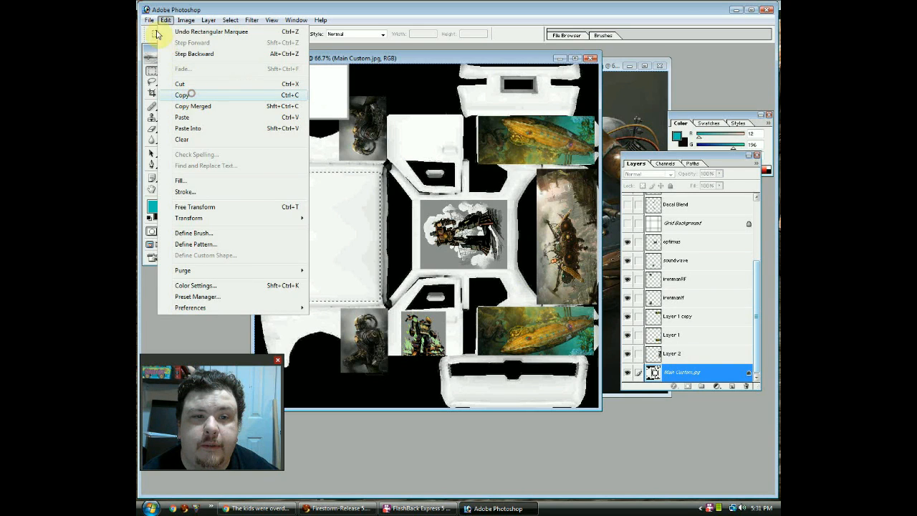
click(149, 20)
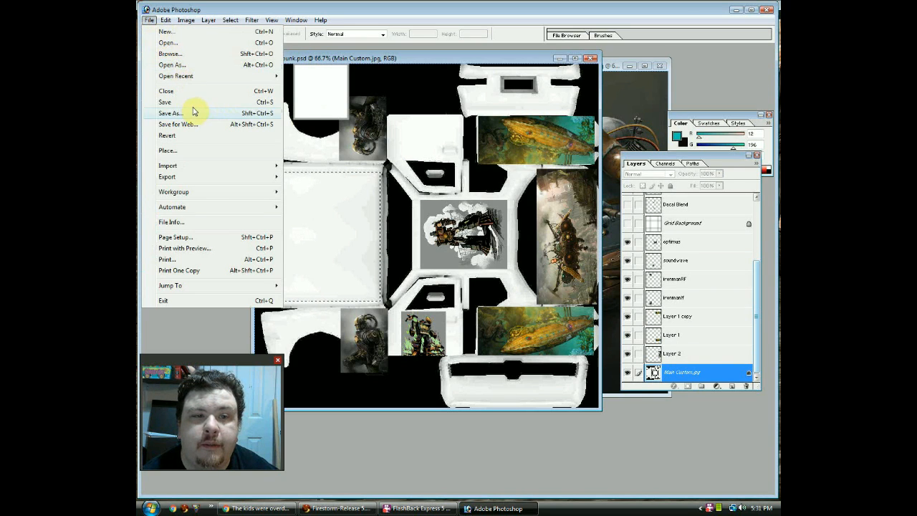
click(184, 32)
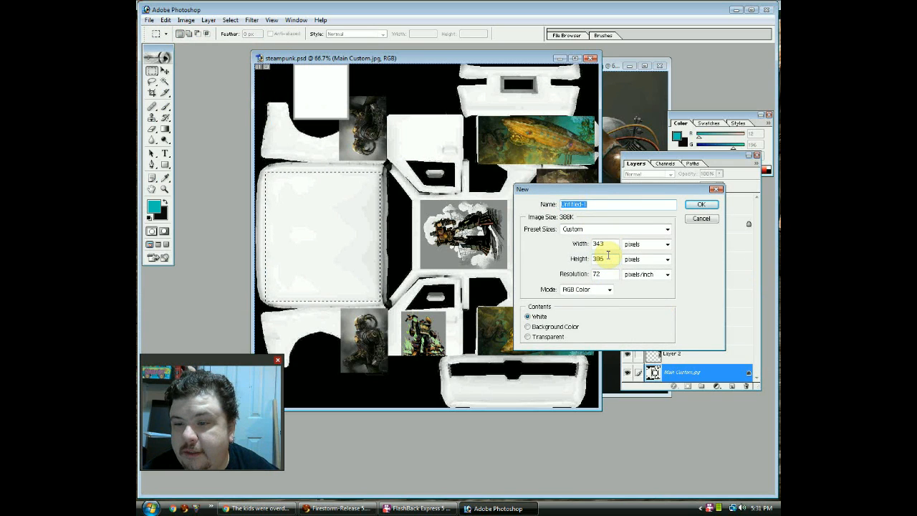
click(702, 218)
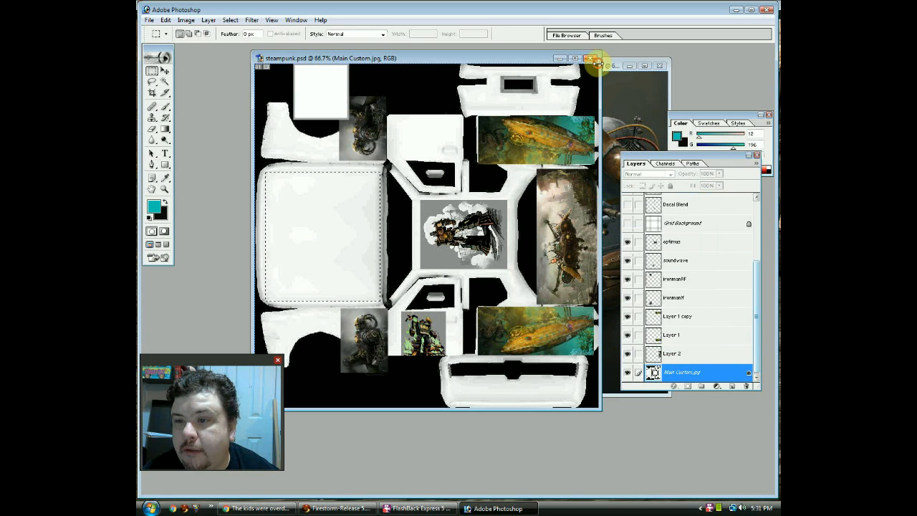
Step: Rotate the canvas of the gorilla picture 90° clockwise
click(641, 98)
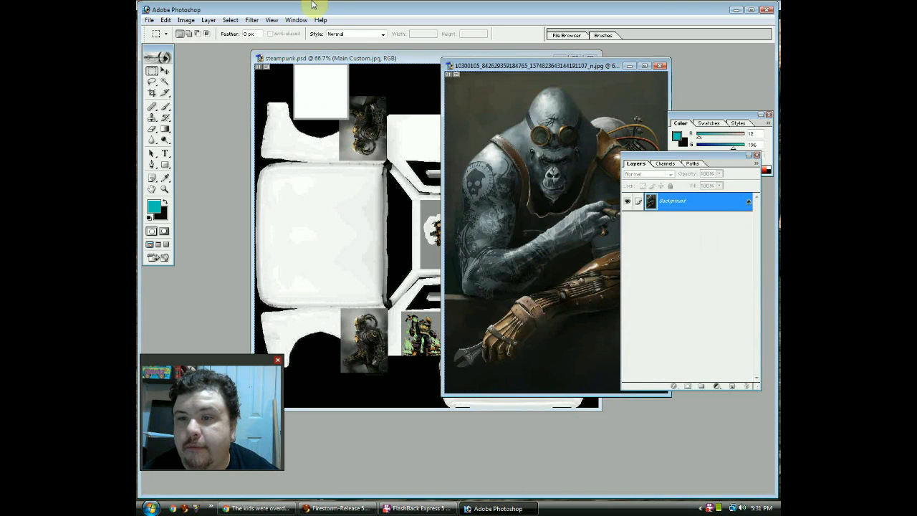
click(184, 20)
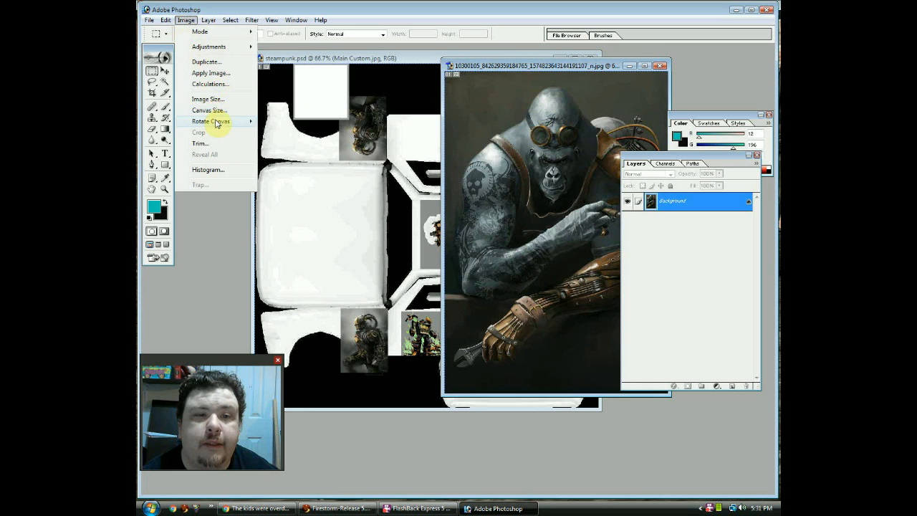
mouse_move(219, 120)
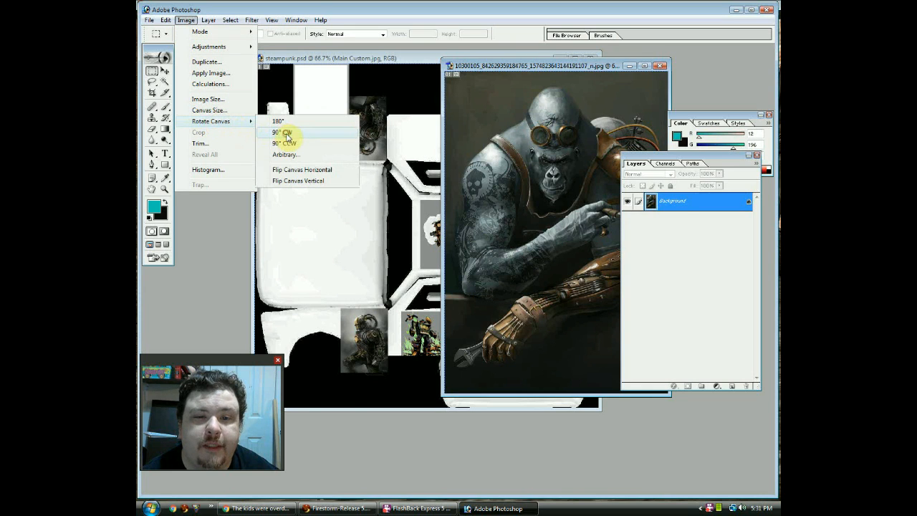
click(285, 132)
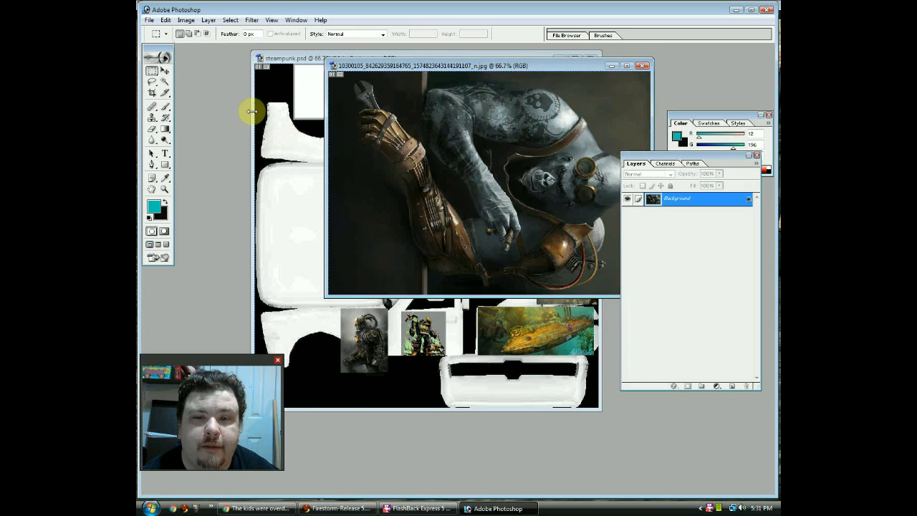
Step: Resize the rotated gorilla picture to a width of 386 pixels with its proportions constrained and compare it against the large blank panel
click(186, 20)
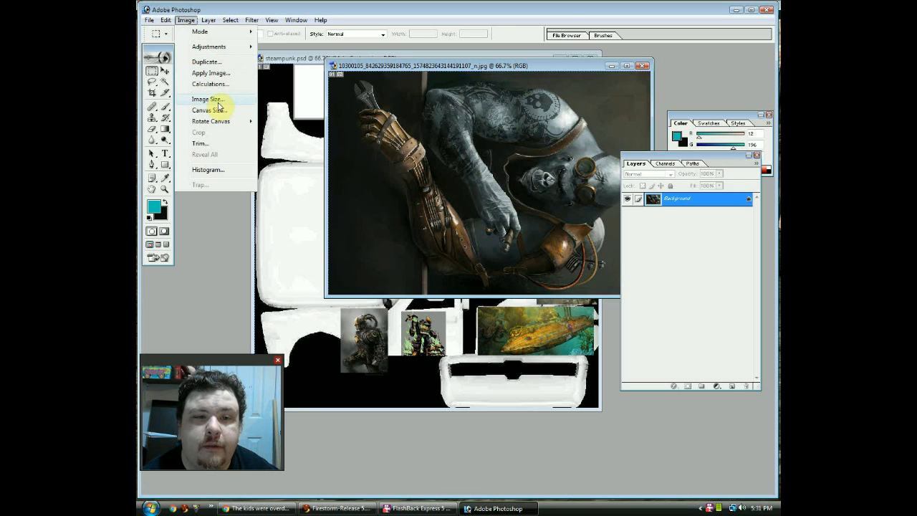
click(217, 101)
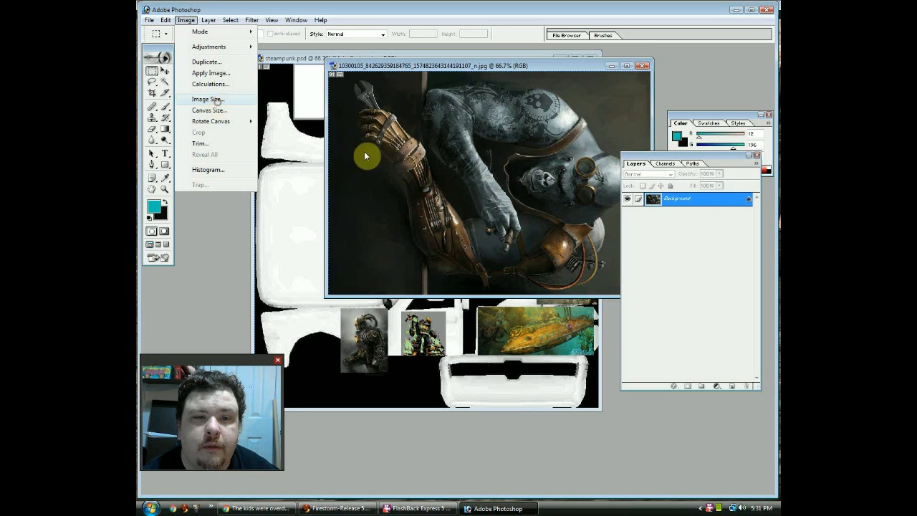
text(386)
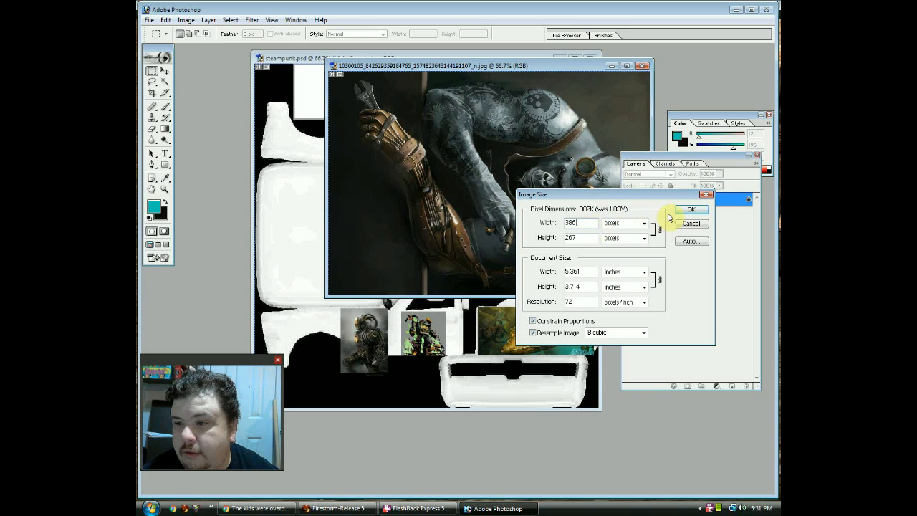
click(689, 210)
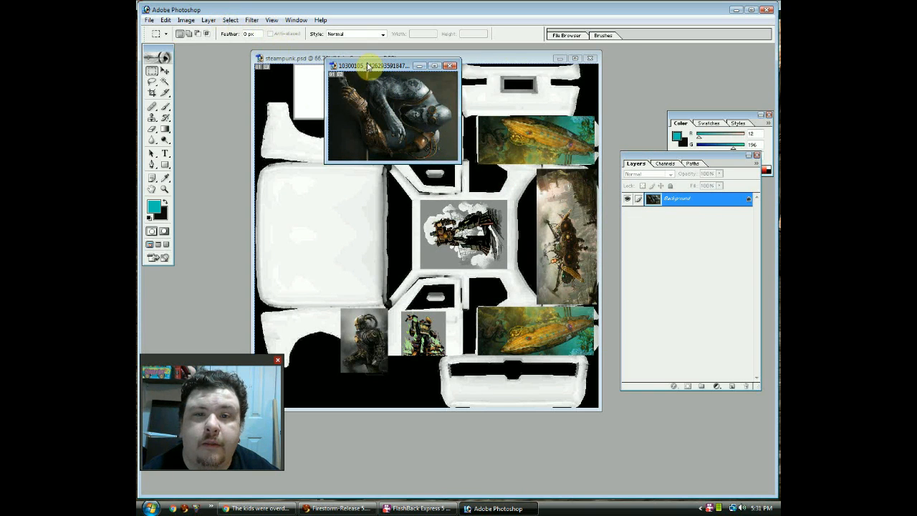
drag(361, 81, 286, 191)
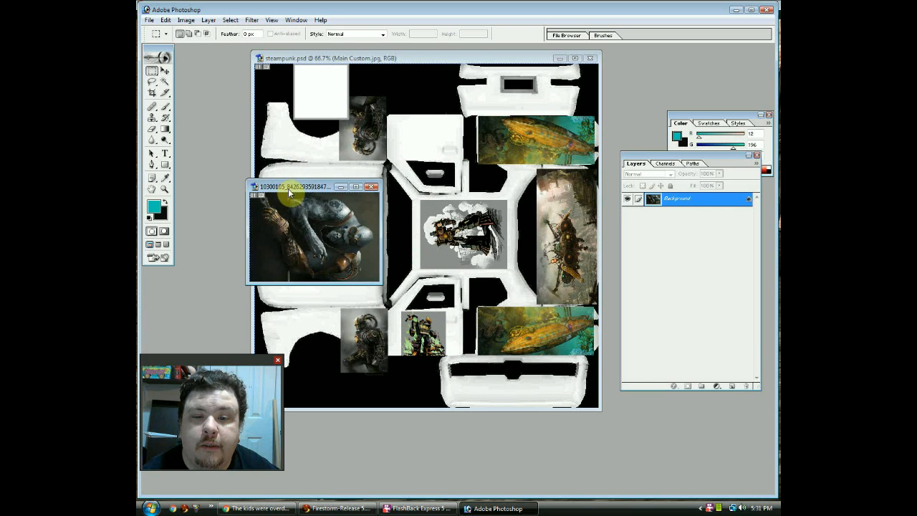
drag(294, 191, 294, 193)
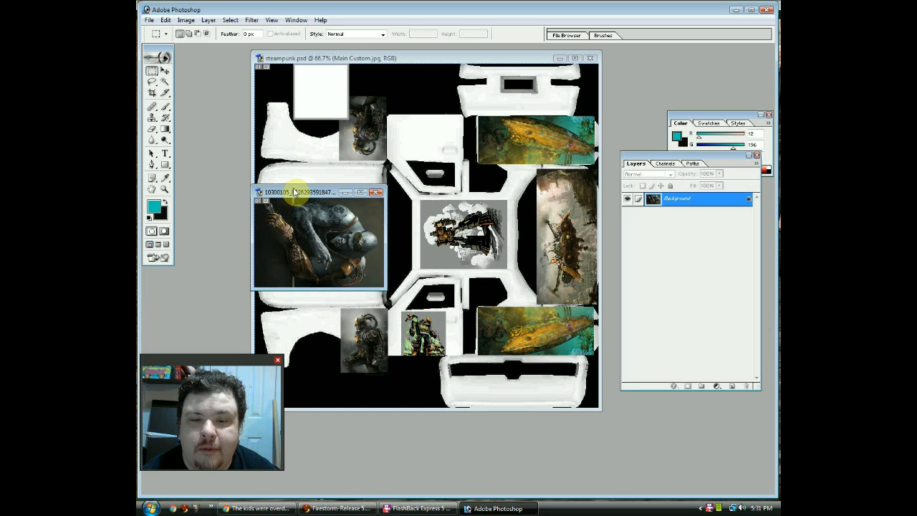
drag(294, 192, 317, 132)
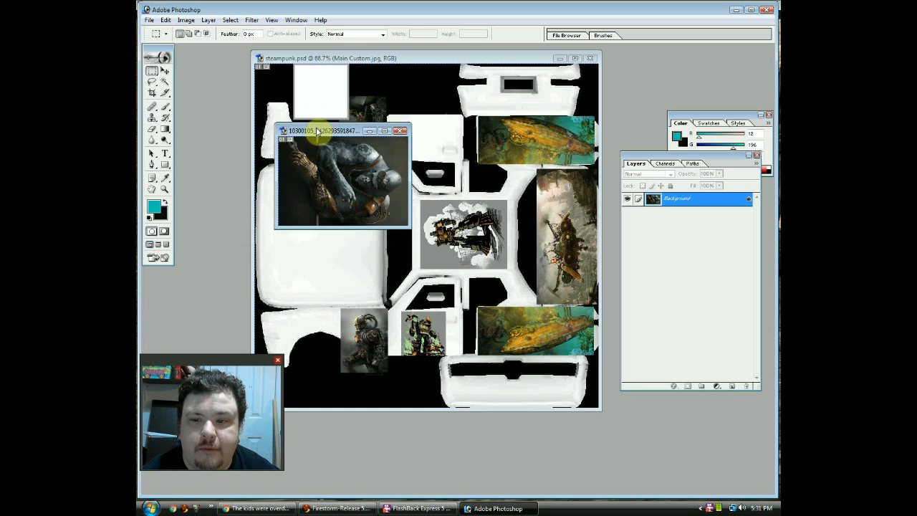
Step: Copy the entire resized gorilla picture onto the selected large panel in steampunk.psd and slightly adjust its position
click(231, 20)
click(244, 33)
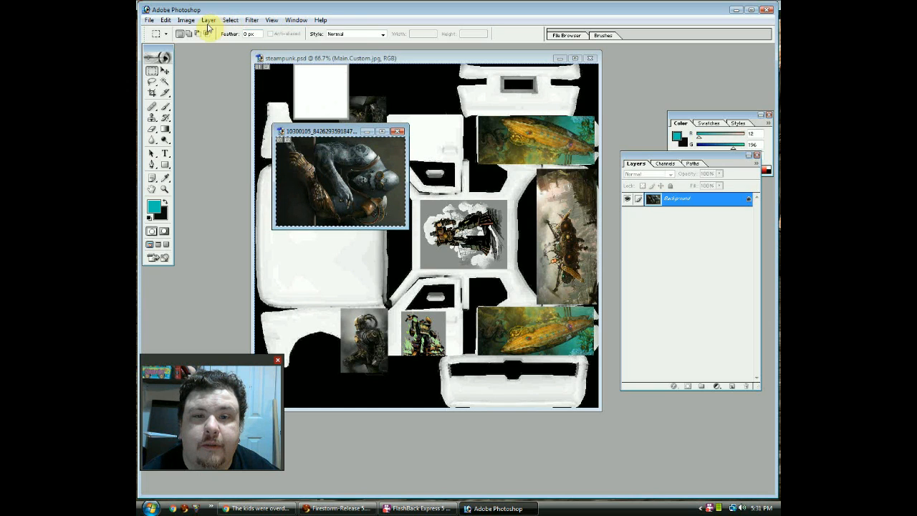
click(166, 20)
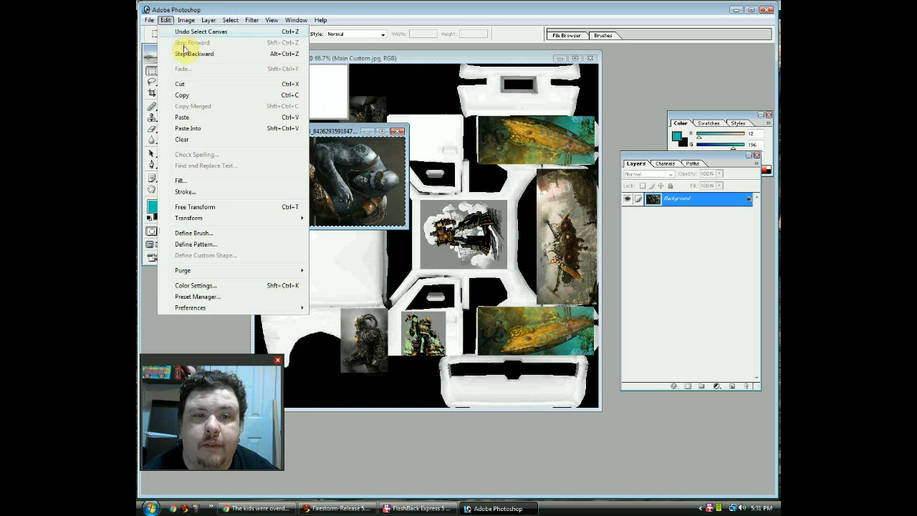
click(204, 96)
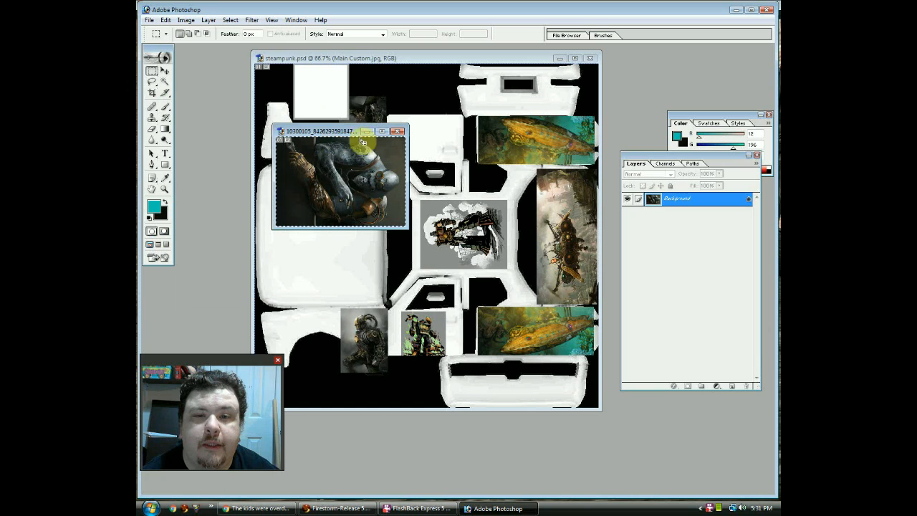
click(331, 260)
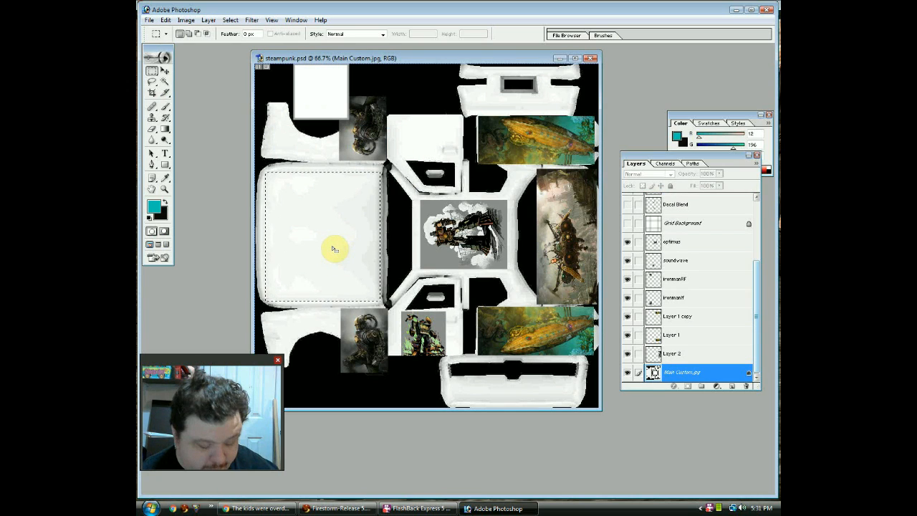
key(ctrl+v)
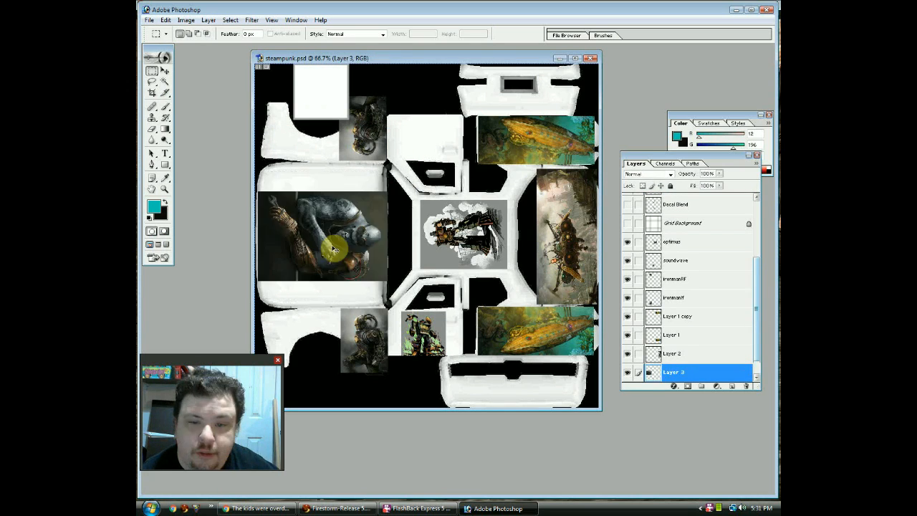
click(165, 72)
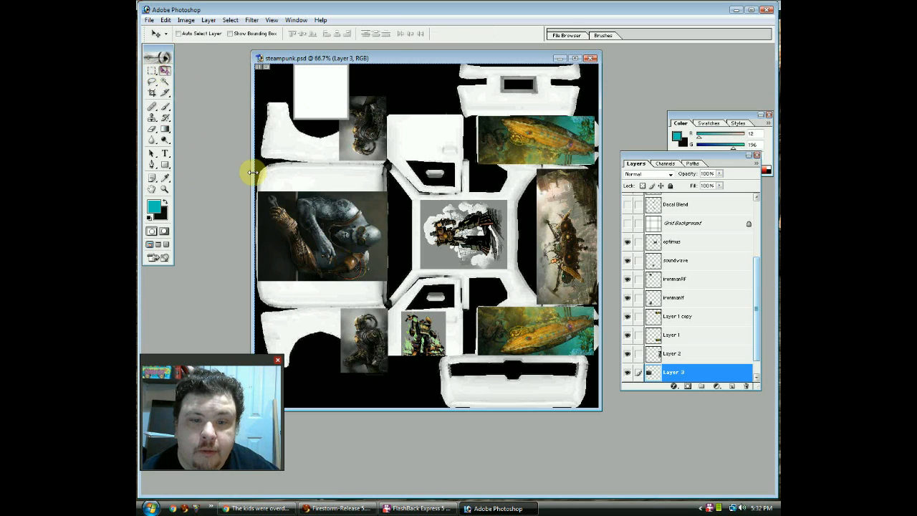
drag(332, 224, 336, 227)
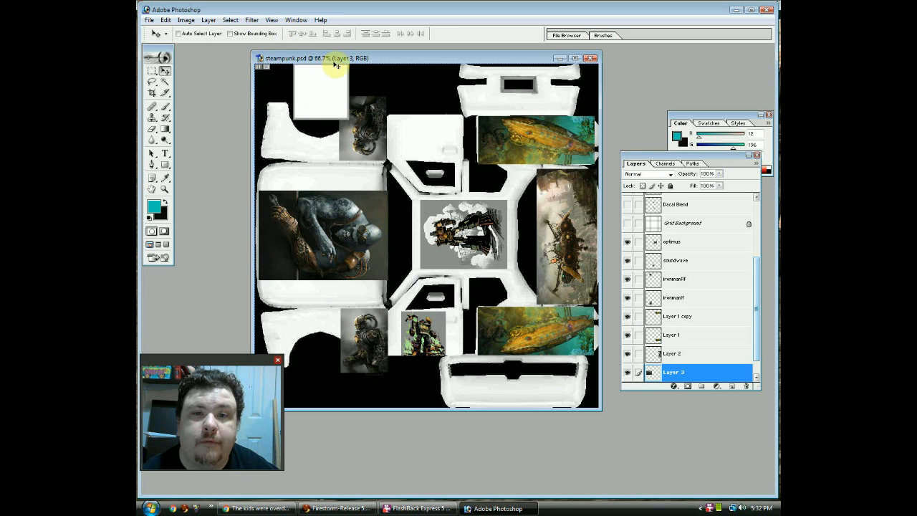
Step: Close the gorilla picture without saving its changes and reposition the steampunk.psd window
drag(379, 60, 423, 78)
click(292, 156)
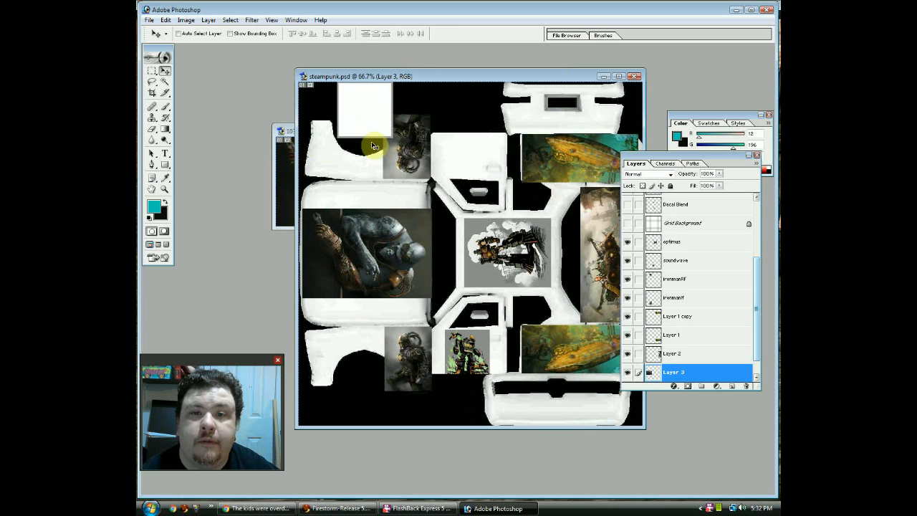
click(398, 134)
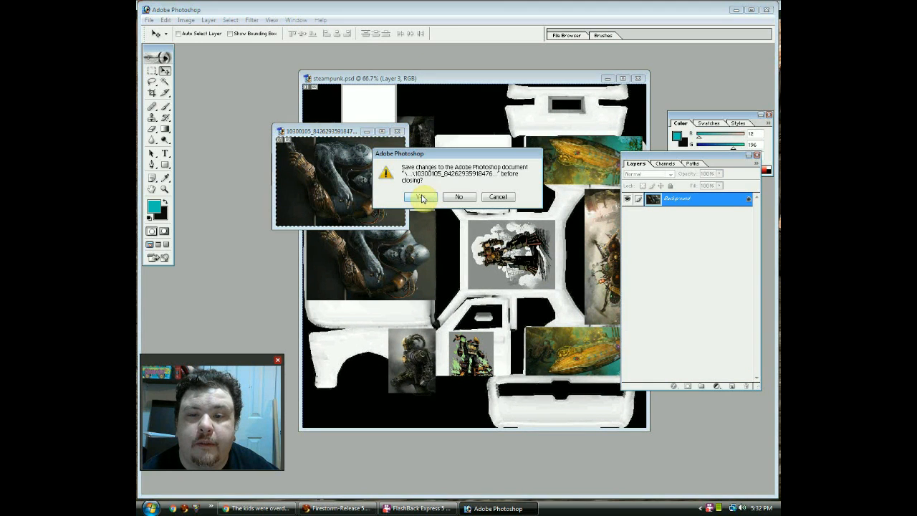
click(458, 197)
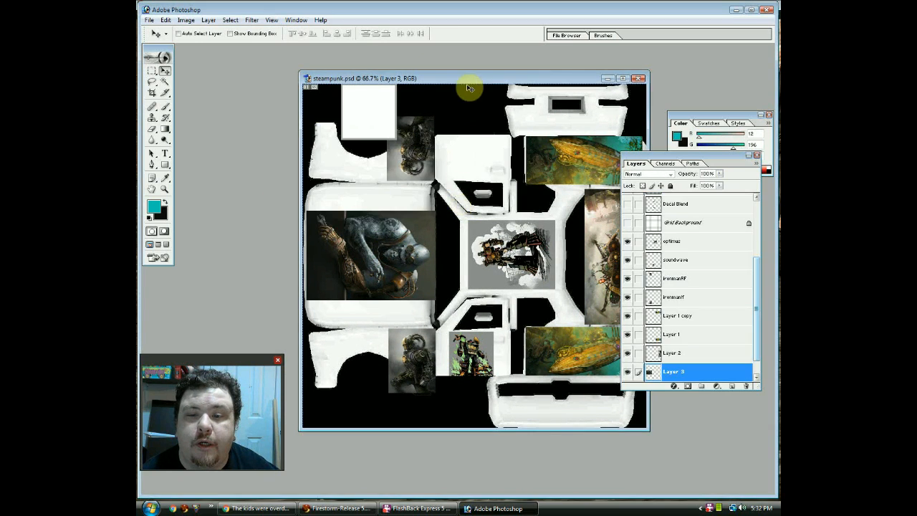
drag(389, 78, 306, 77)
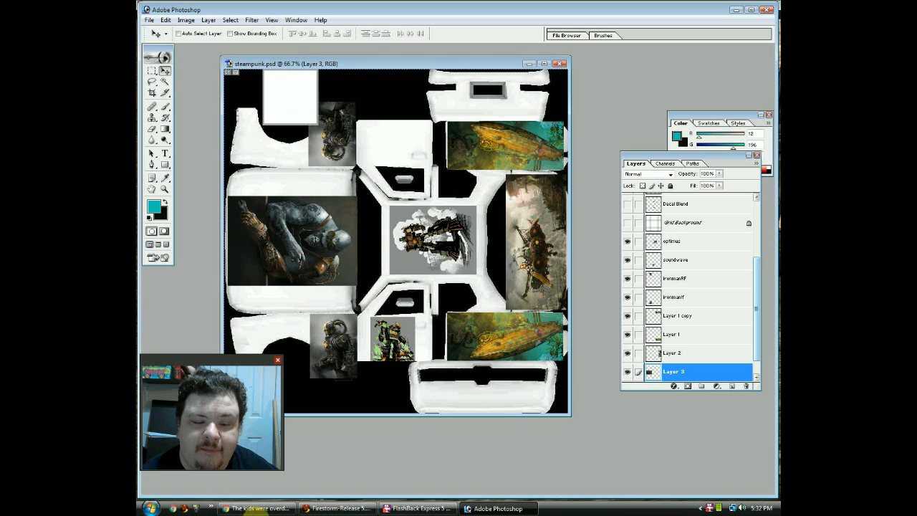
Step: Open the girl-and-white-robot picture from the !STEAMPUNK folder
click(150, 20)
click(167, 44)
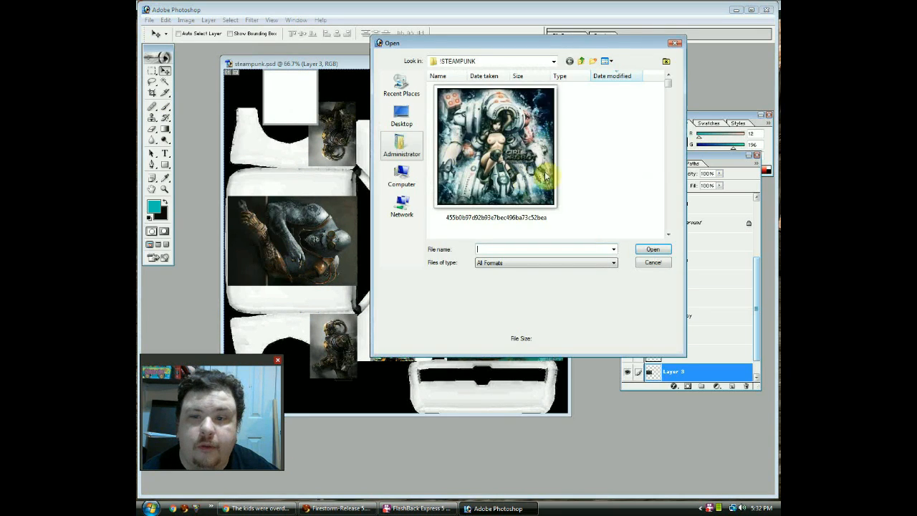
click(544, 195)
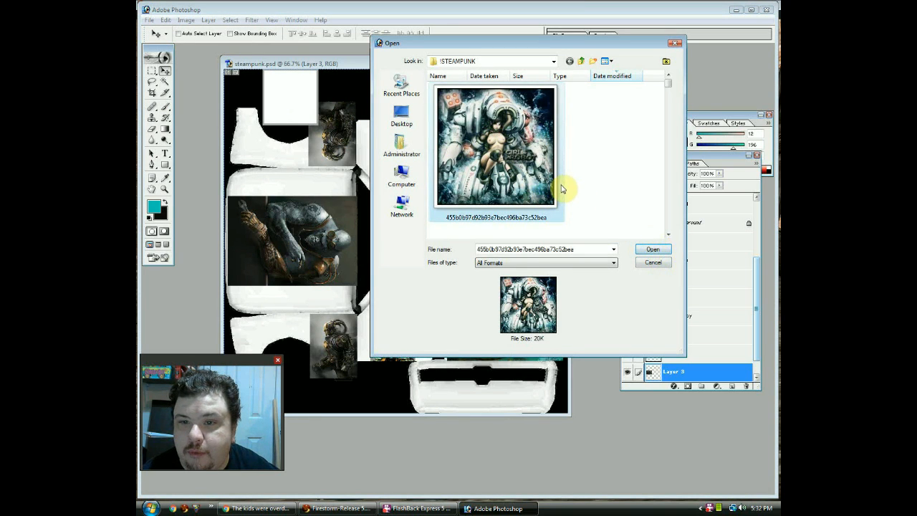
click(652, 253)
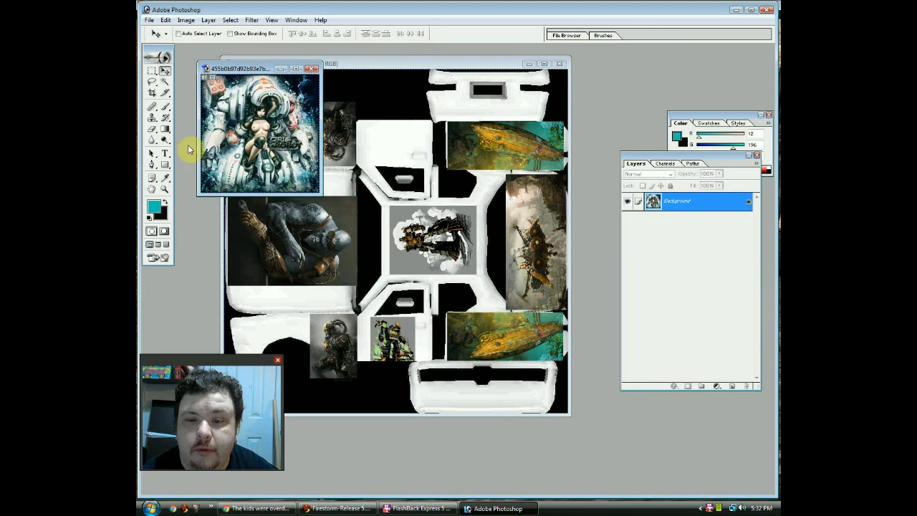
Step: On the Main Custom.jpg layer of steampunk.psd, select a rectangle of about 142 × 136 pixels centred on the blank upper door panel
click(383, 153)
click(721, 352)
click(714, 370)
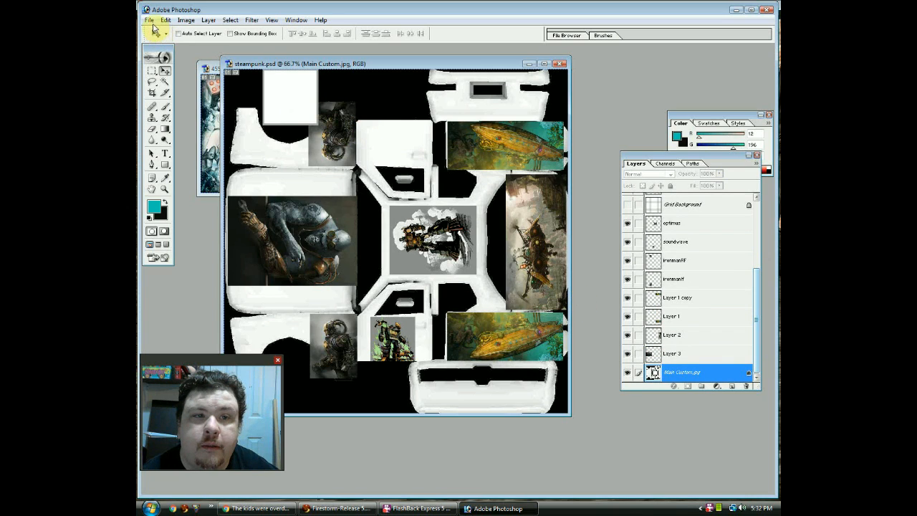
click(151, 71)
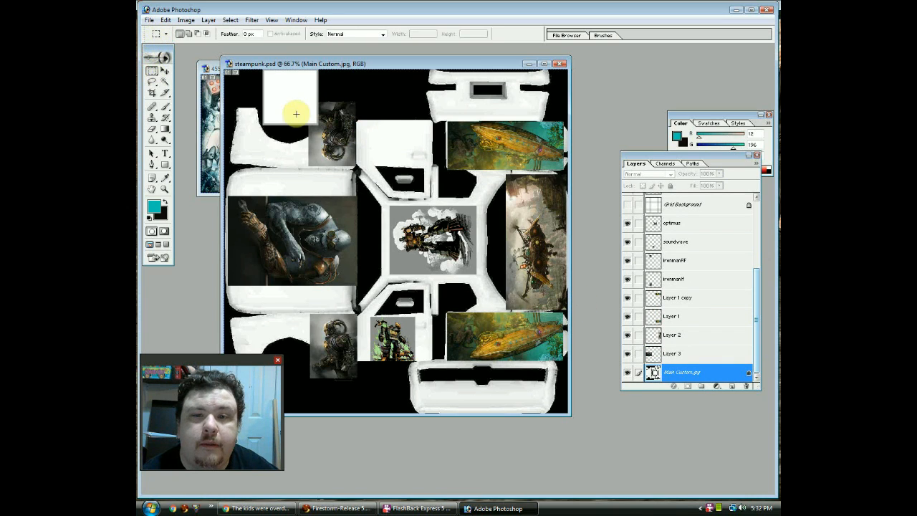
drag(363, 121, 411, 165)
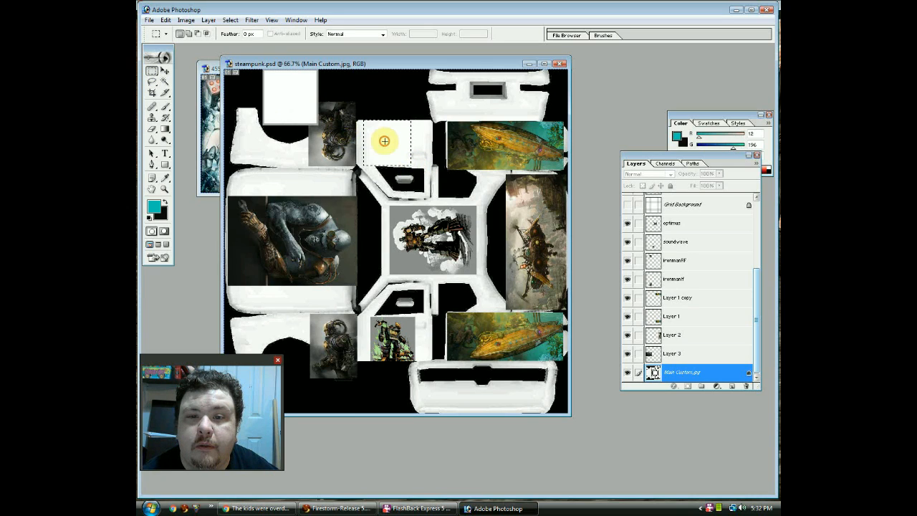
drag(386, 143, 392, 143)
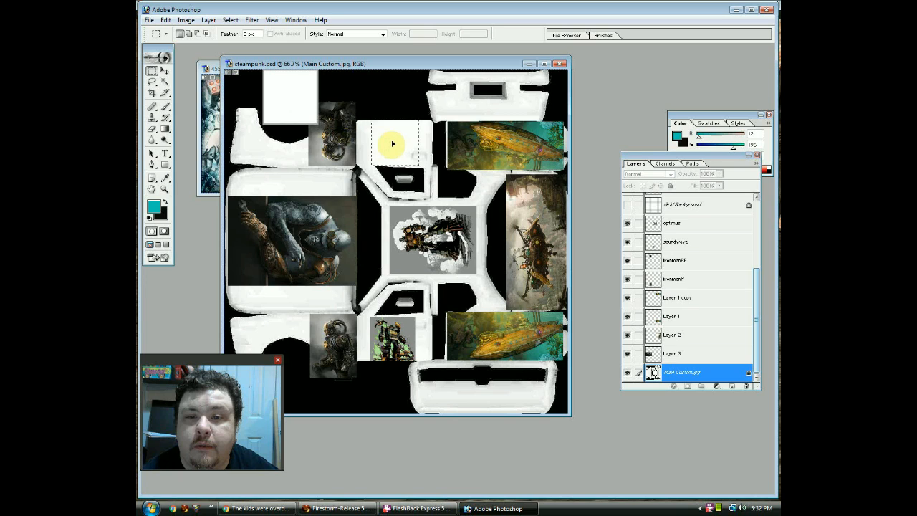
Step: Copy the selected door panel area and check its width and height in the new document settings without creating a document
click(150, 21)
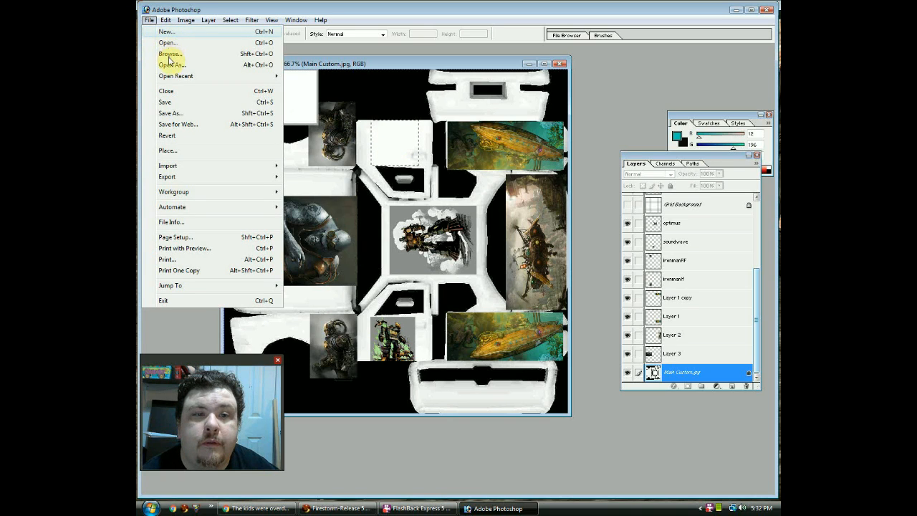
key(Right)
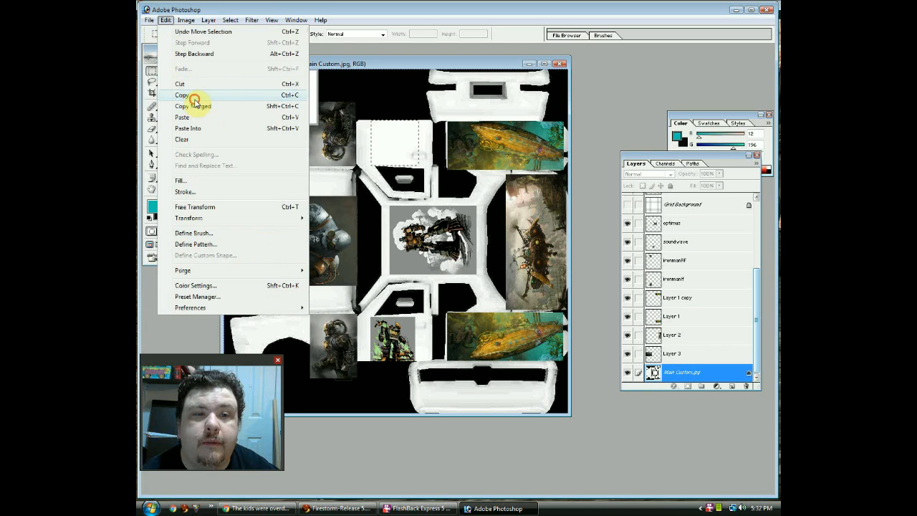
mouse_move(152, 22)
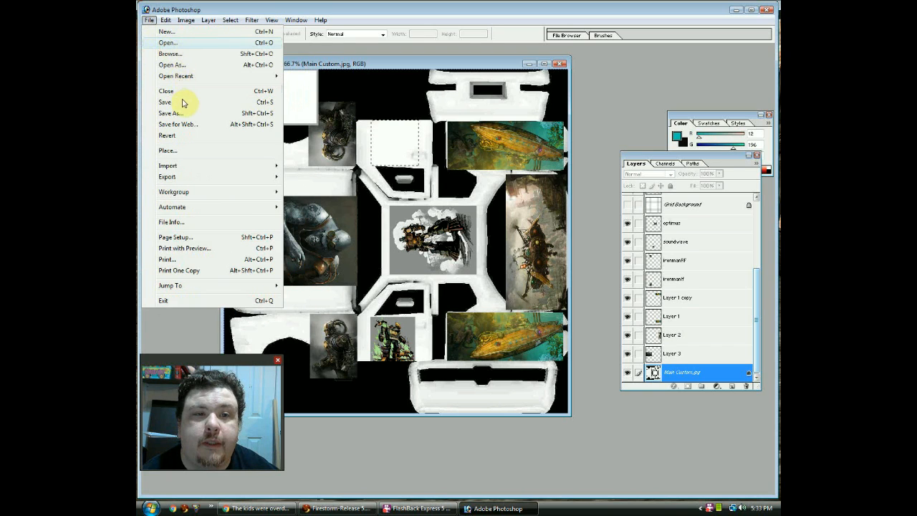
click(177, 33)
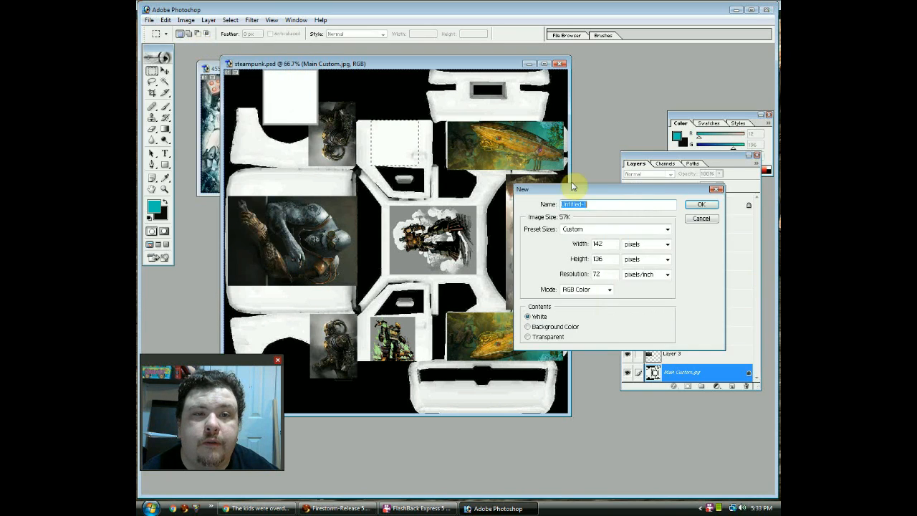
click(704, 219)
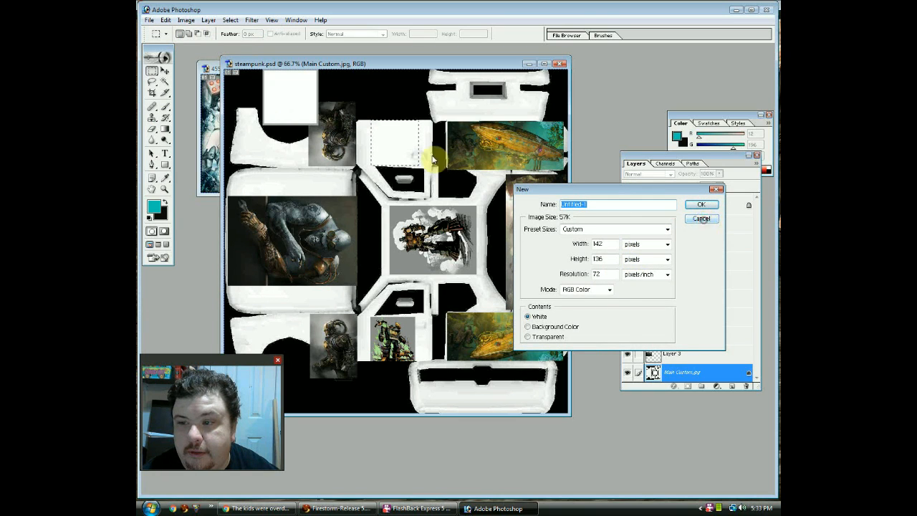
Step: Flip the canvas of the girl-and-robot picture vertically
click(206, 128)
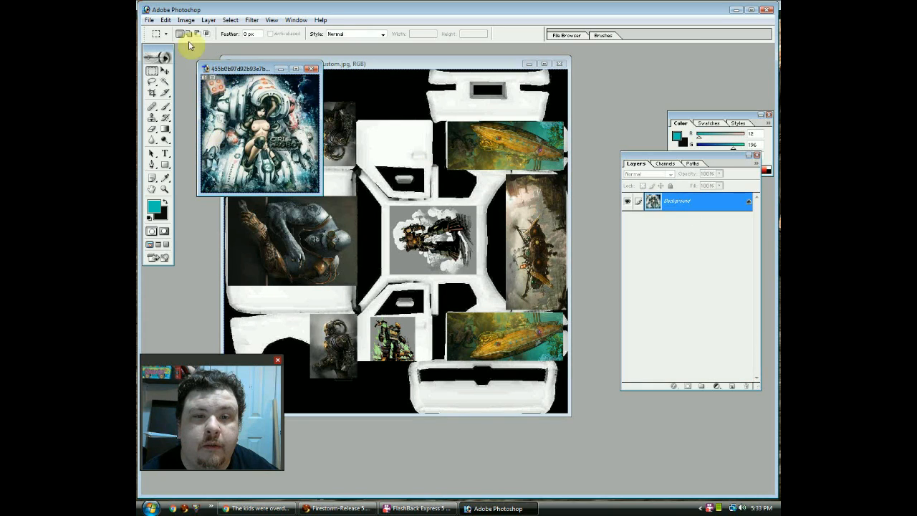
click(185, 19)
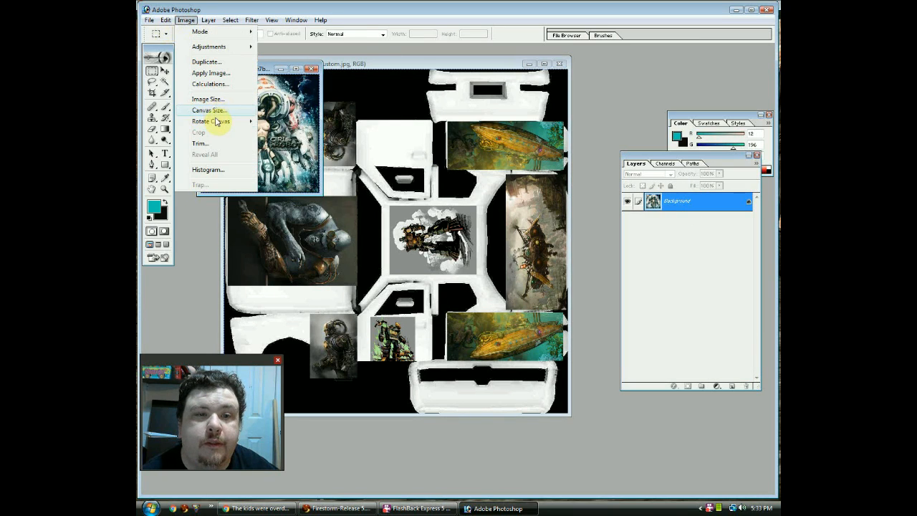
mouse_move(217, 122)
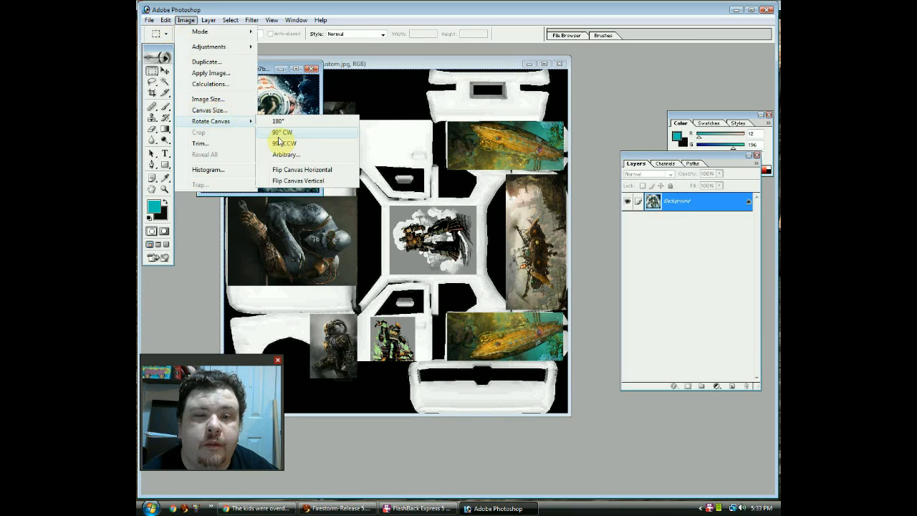
click(298, 181)
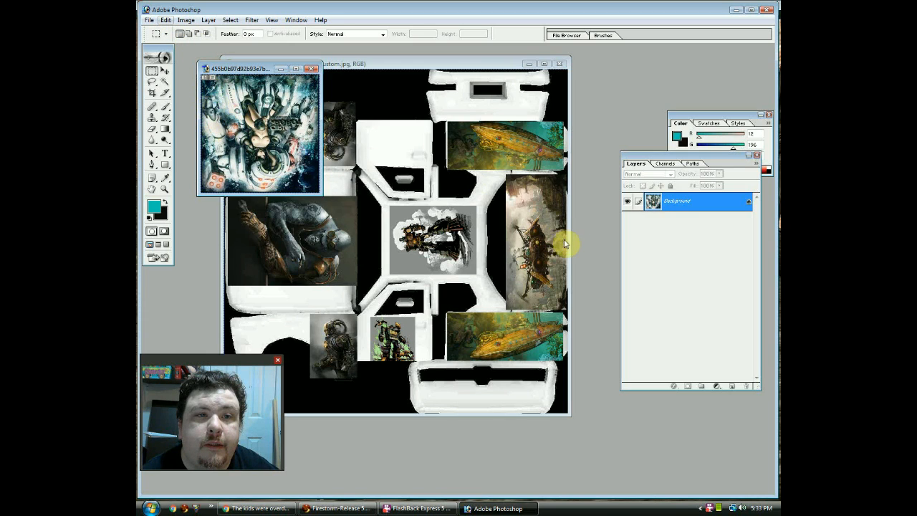
Step: Resize the flipped girl-and-robot picture to a height of 136 pixels with its proportions constrained
key(ctrl+alt+i)
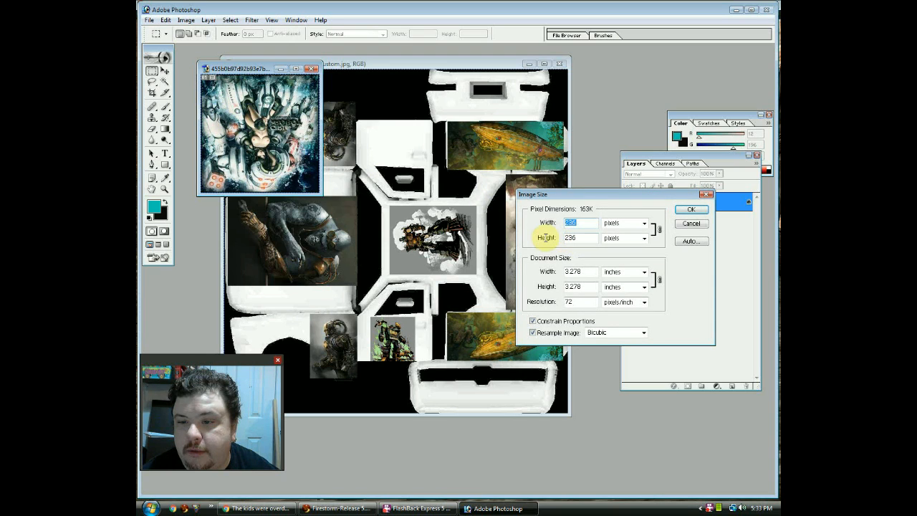
key(Tab)
text(14)
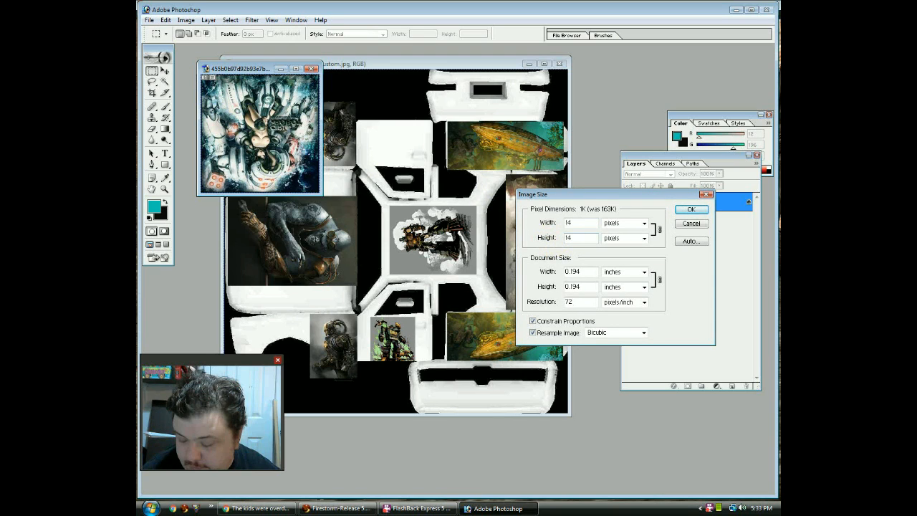
click(579, 223)
text(2)
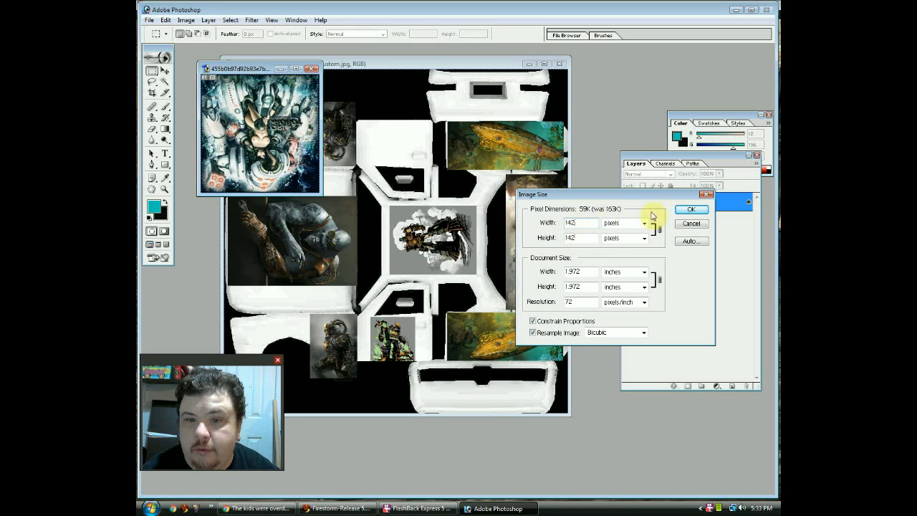
double_click(568, 238)
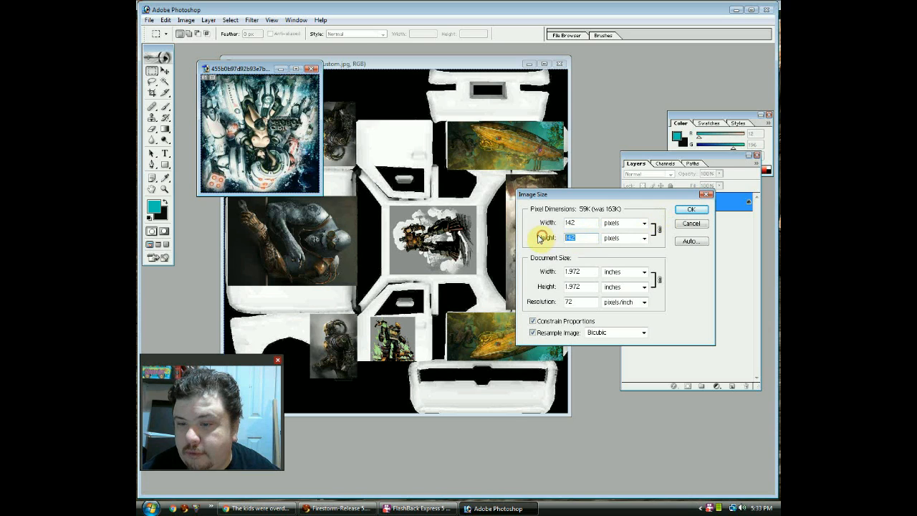
text(1)
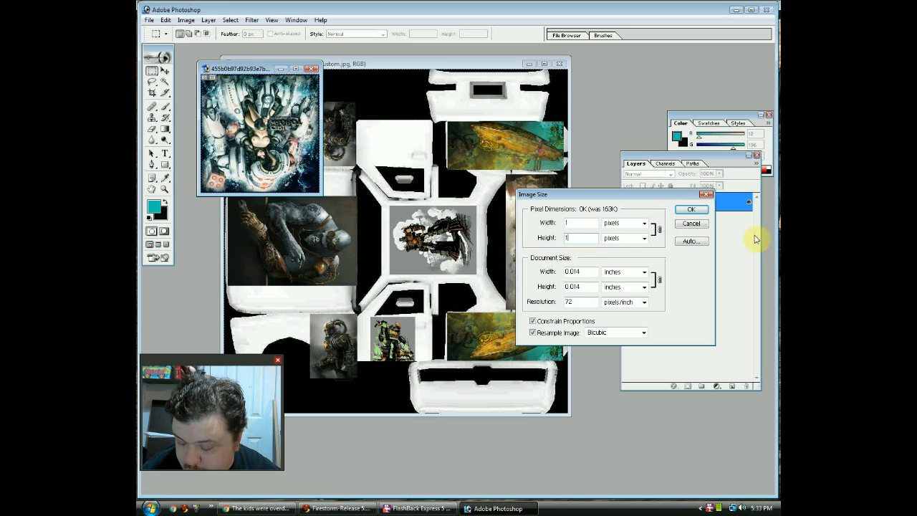
text(36)
click(691, 208)
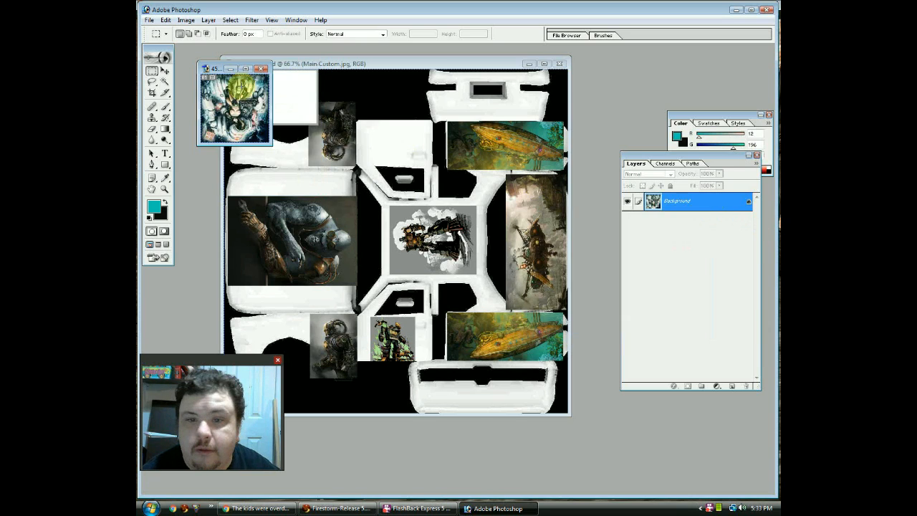
Step: Copy the entire resized girl-and-robot picture onto the selected upper door panel in steampunk.psd
click(230, 20)
click(241, 31)
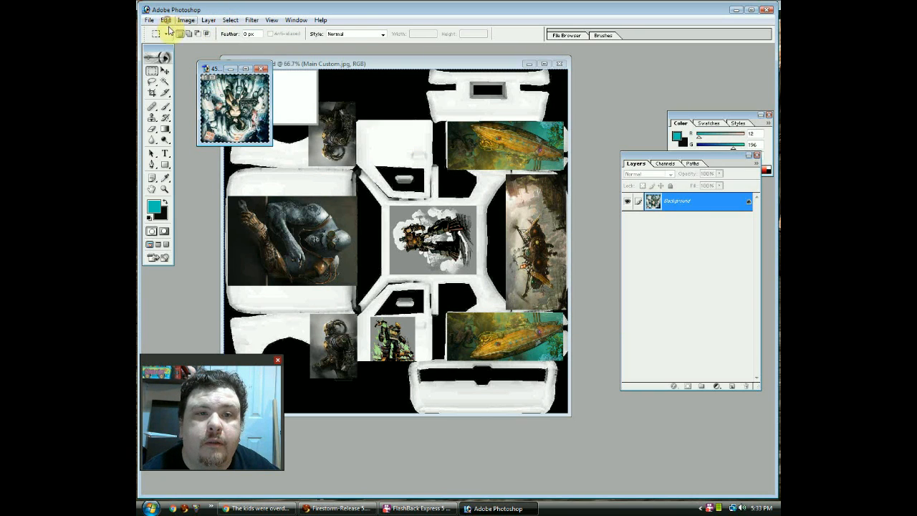
click(166, 21)
click(196, 97)
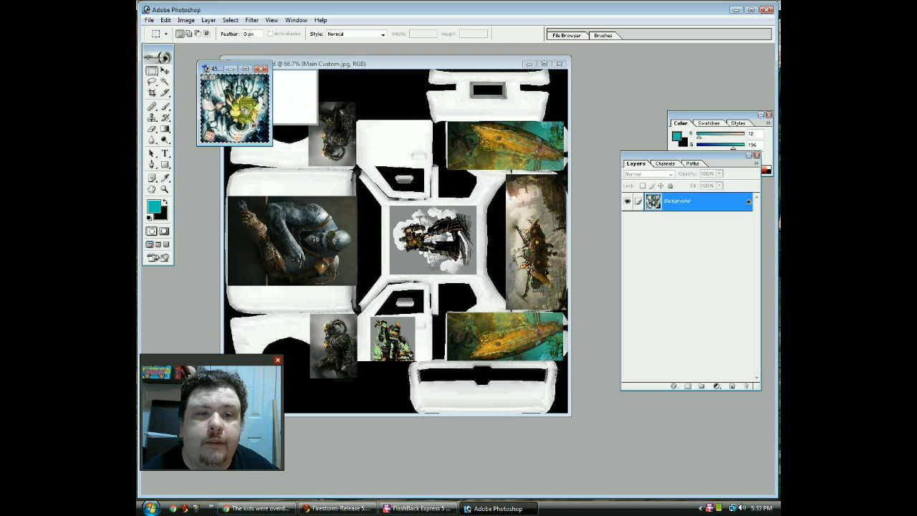
click(384, 141)
key(ctrl+v)
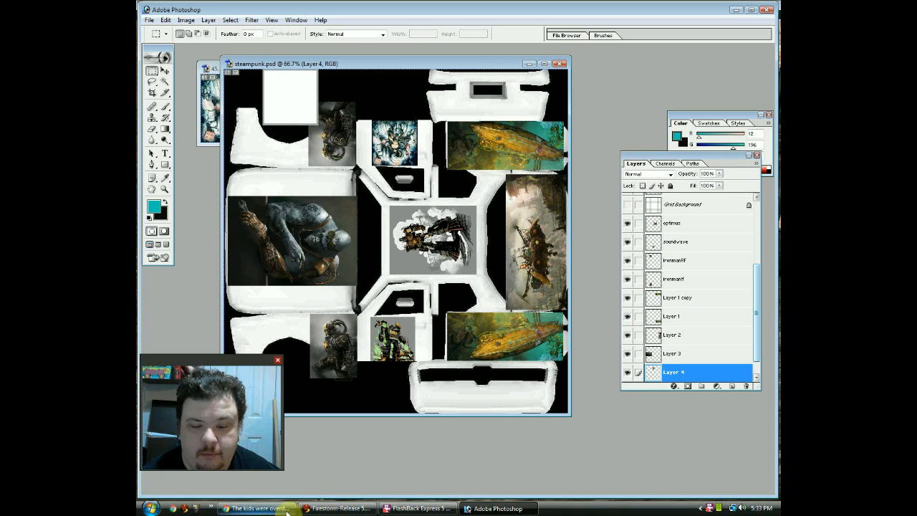
Step: Open the top-hat woman picture d900d74c328482d2cc6cbc8028290f8f.jpg from the !STEAMPUNK folder
click(147, 21)
click(172, 62)
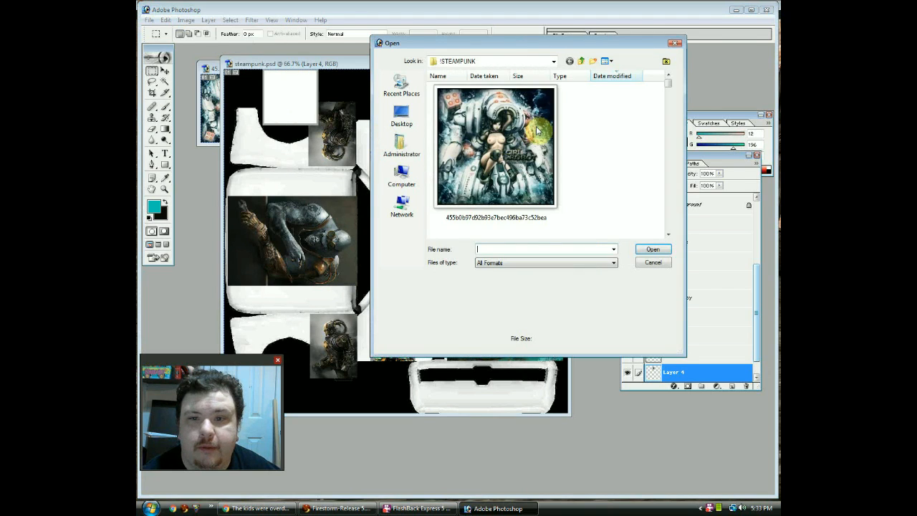
scroll(599, 155, down, 5)
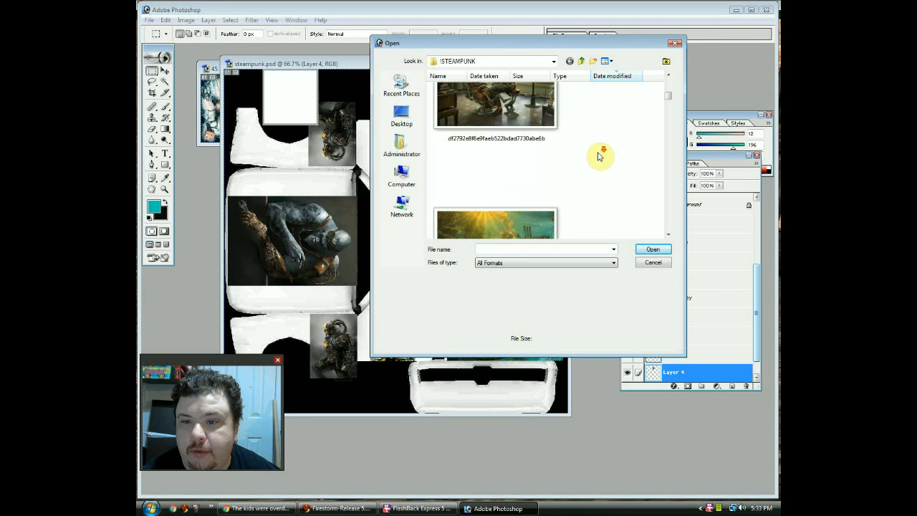
scroll(599, 156, down, 2)
scroll(599, 156, down, 3)
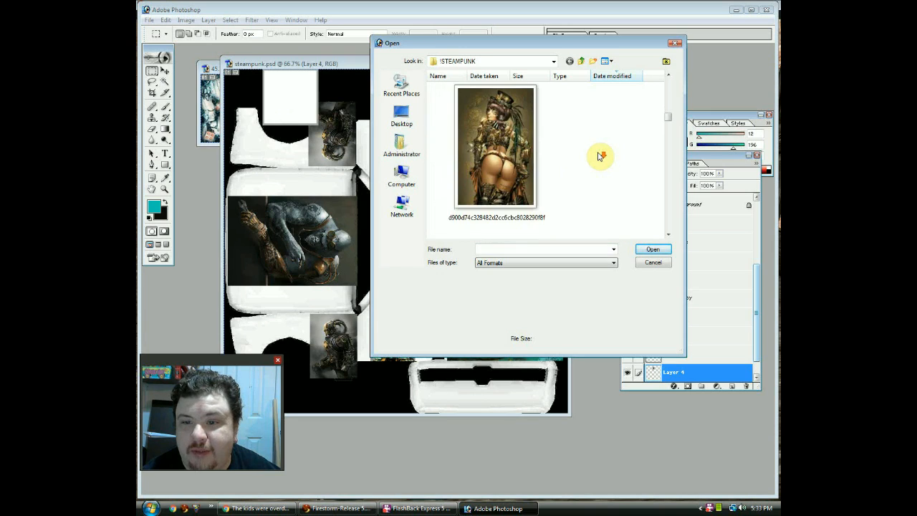
scroll(599, 156, down, 3)
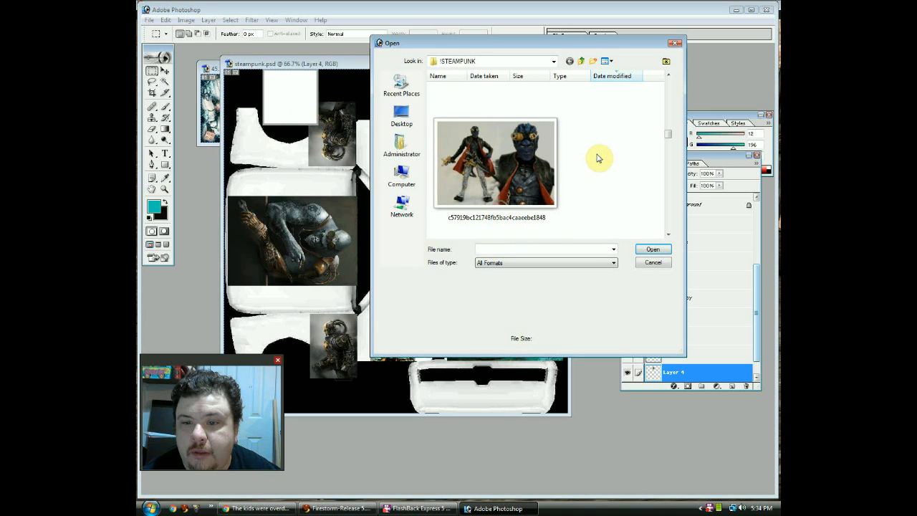
scroll(599, 157, down, 2)
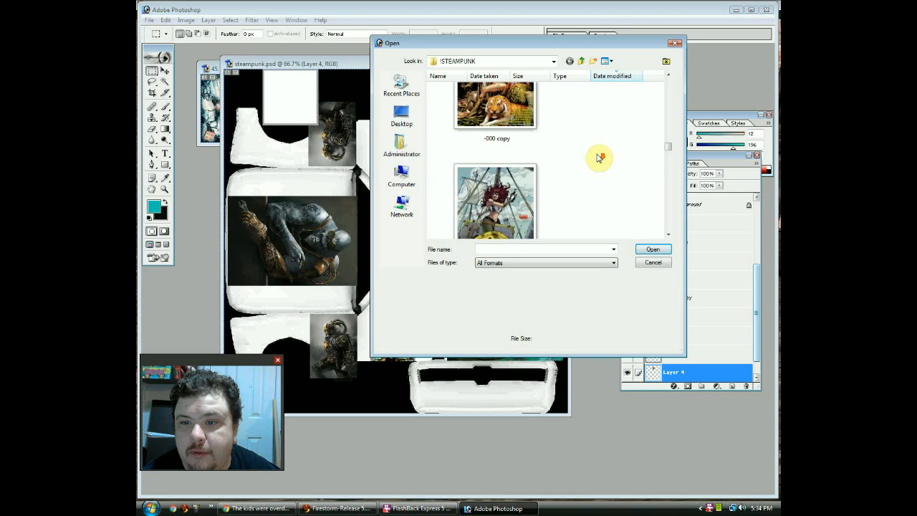
scroll(600, 158, down, 3)
scroll(600, 158, down, 3)
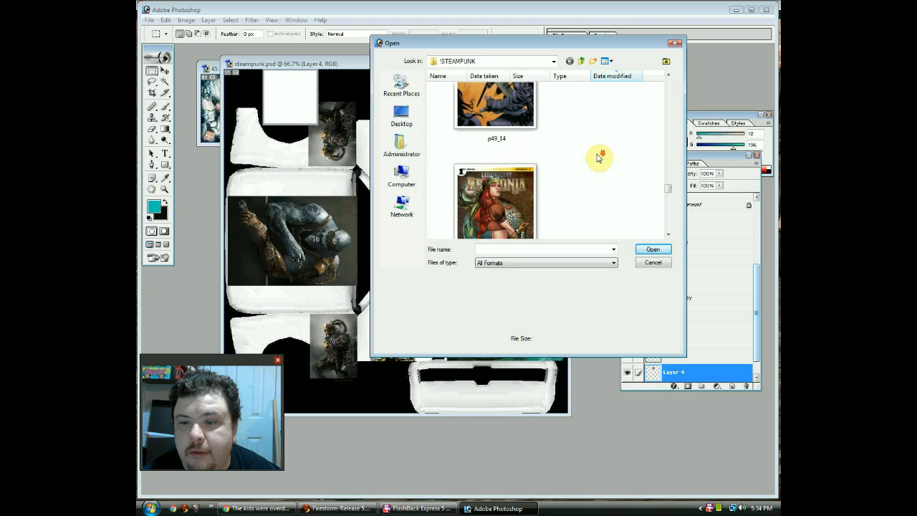
scroll(600, 158, down, 3)
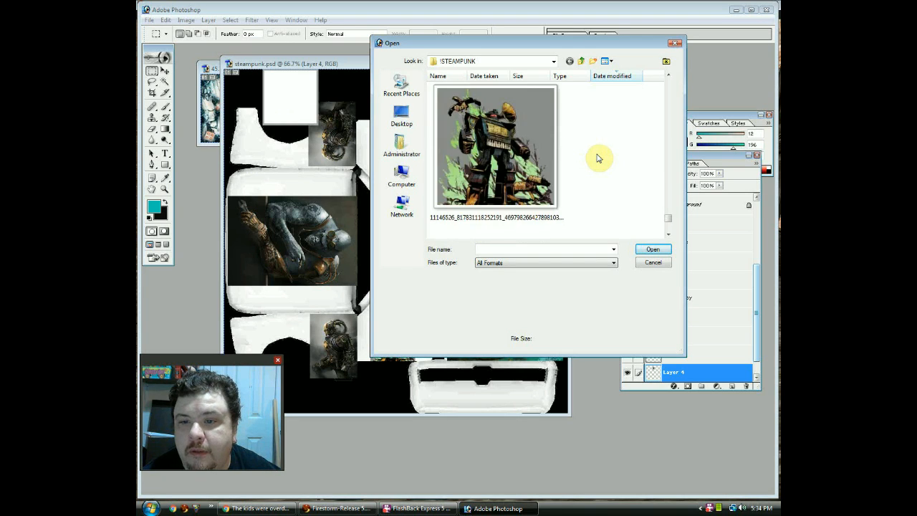
scroll(600, 157, down, 2)
scroll(600, 157, up, 3)
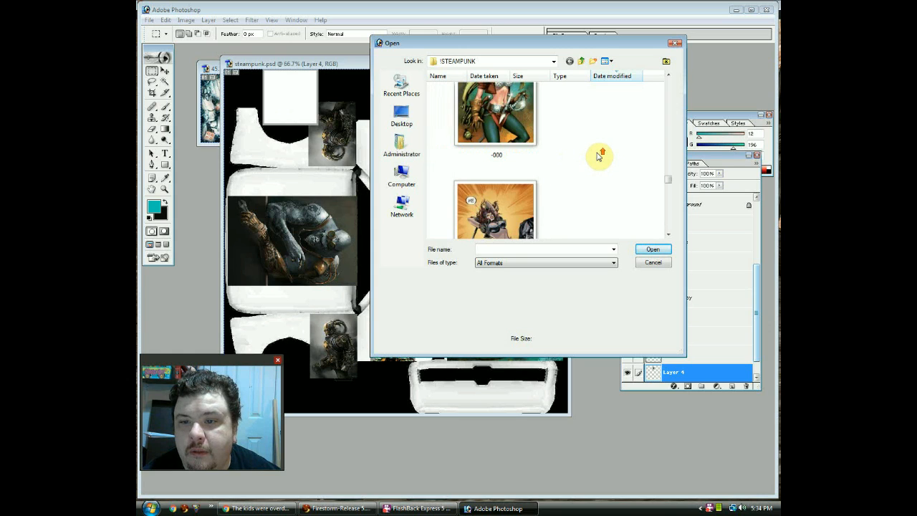
scroll(600, 155, up, 3)
scroll(599, 155, up, 2)
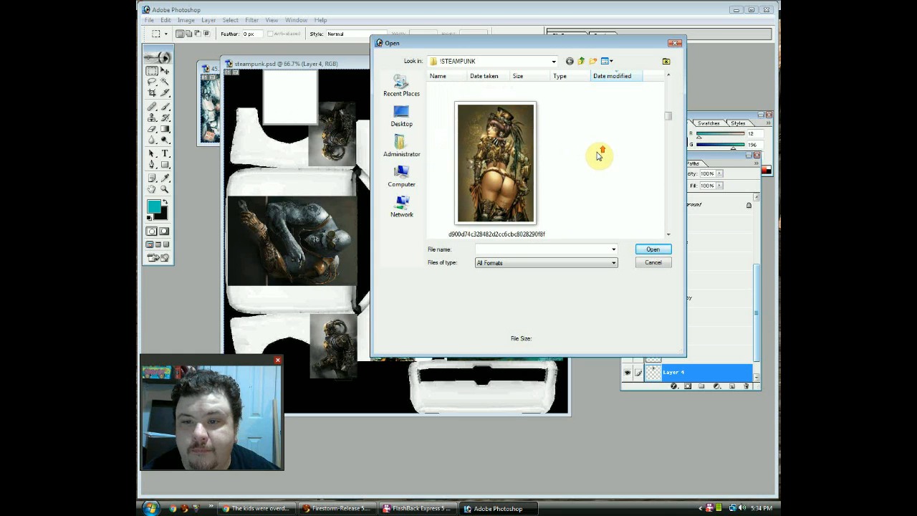
click(510, 159)
click(648, 251)
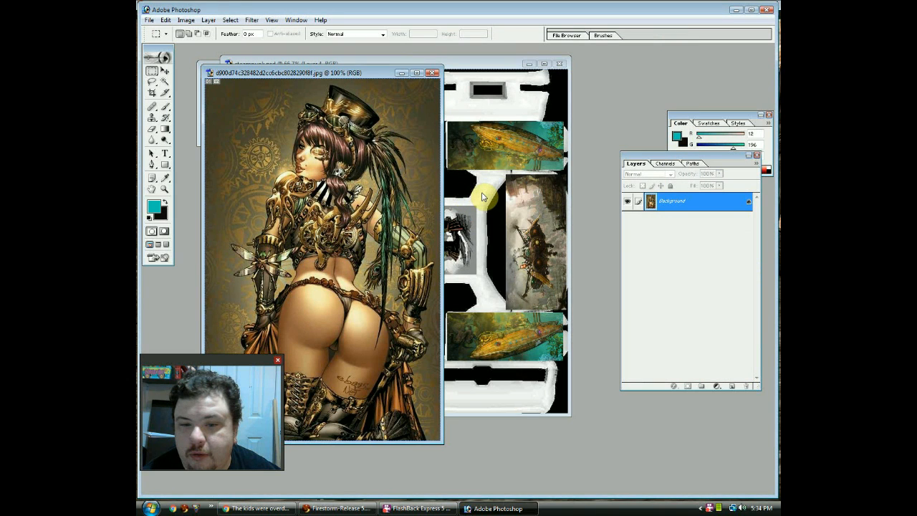
Step: On the Main Custom.jpg layer of steampunk.psd, select an area of about 102 by 162 pixels over the template's blank lower-left panel
click(486, 198)
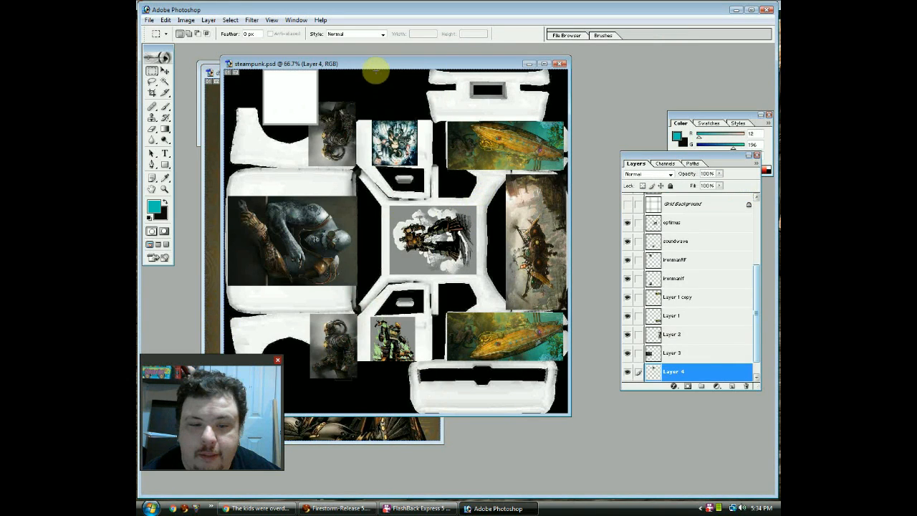
drag(375, 70, 409, 60)
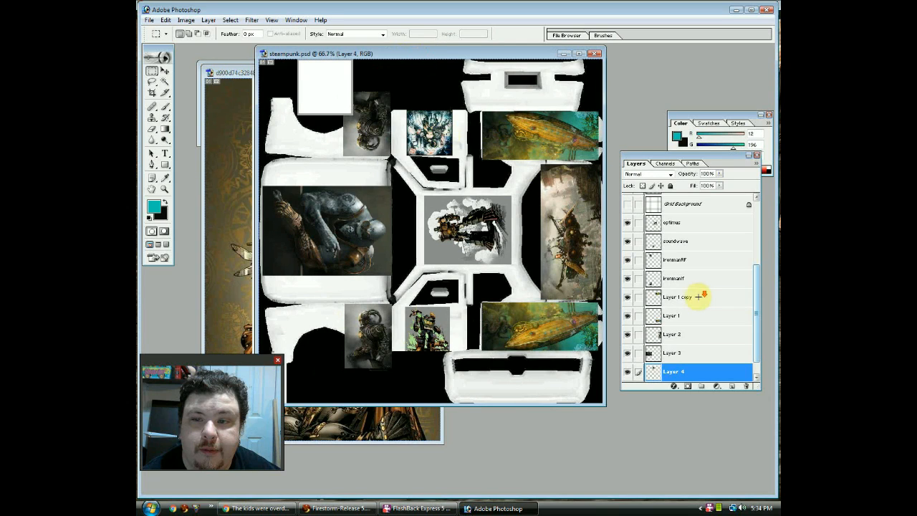
click(682, 372)
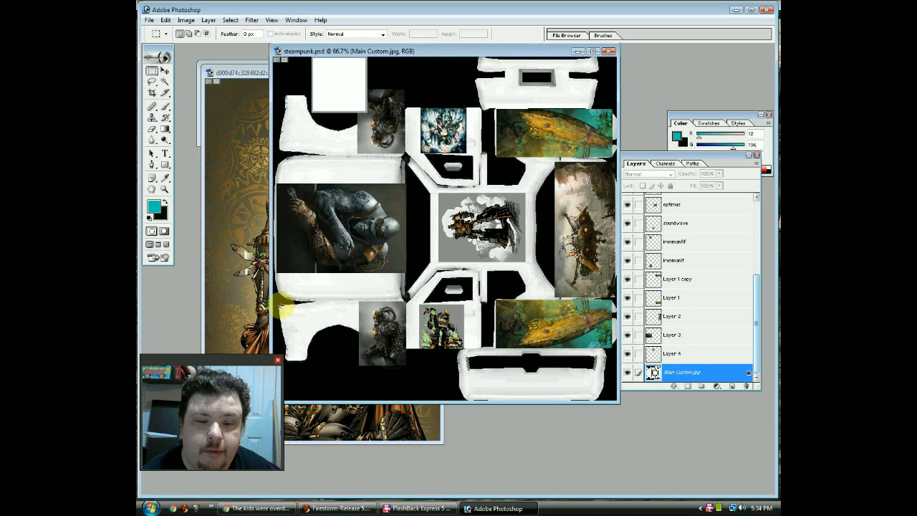
drag(283, 306, 314, 359)
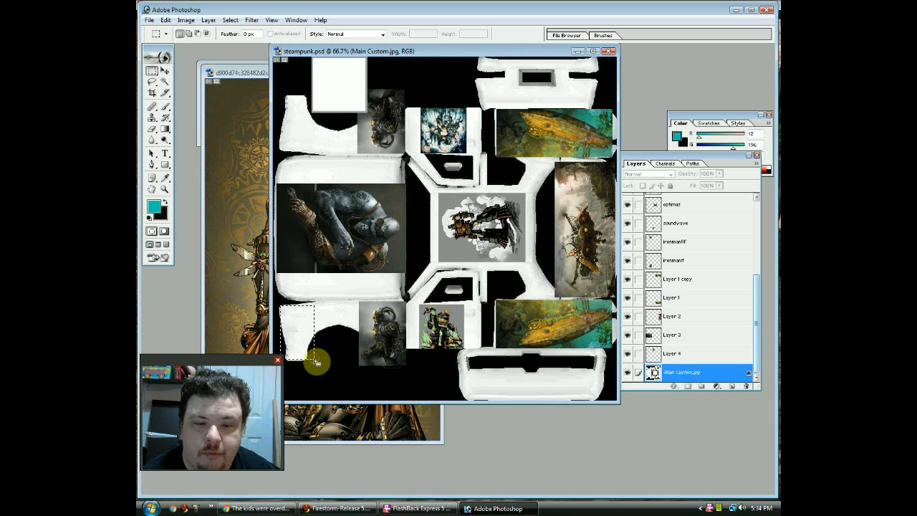
Step: Copy the selected panel area merged and check its width and height in the new document settings without creating a document
click(165, 20)
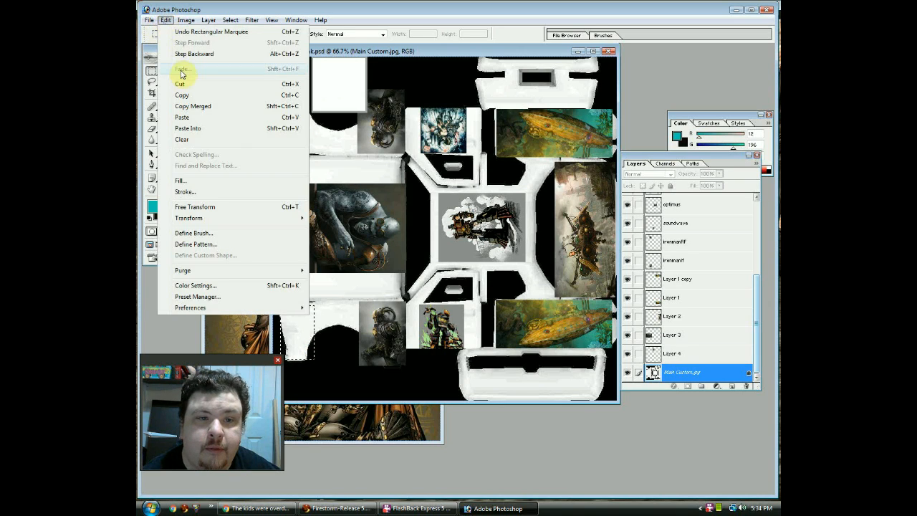
click(192, 106)
click(149, 20)
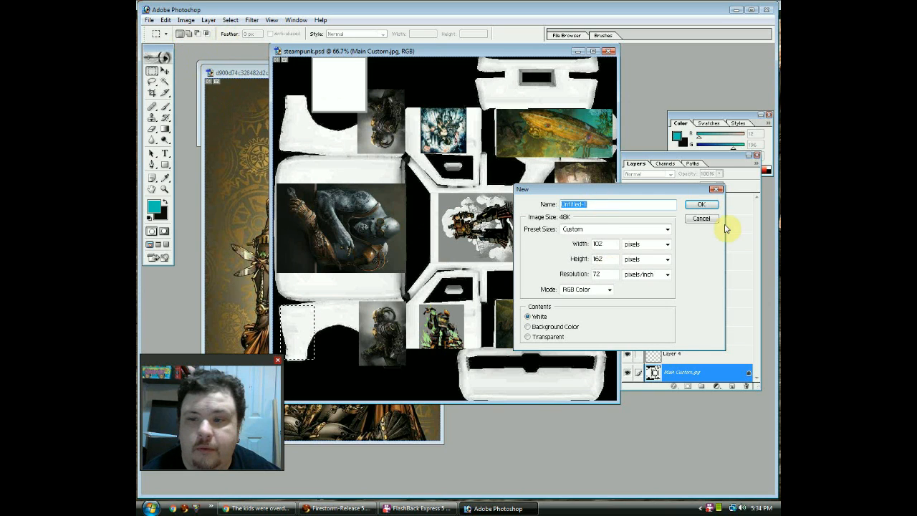
click(701, 218)
Step: Resize the top-hat woman picture to a width of 102 pixels with its proportions constrained
click(245, 183)
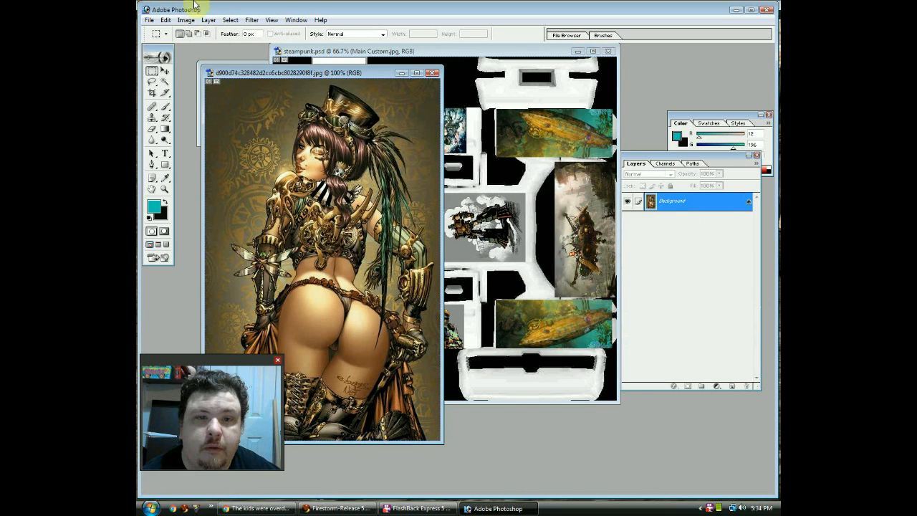
click(185, 20)
mouse_move(216, 126)
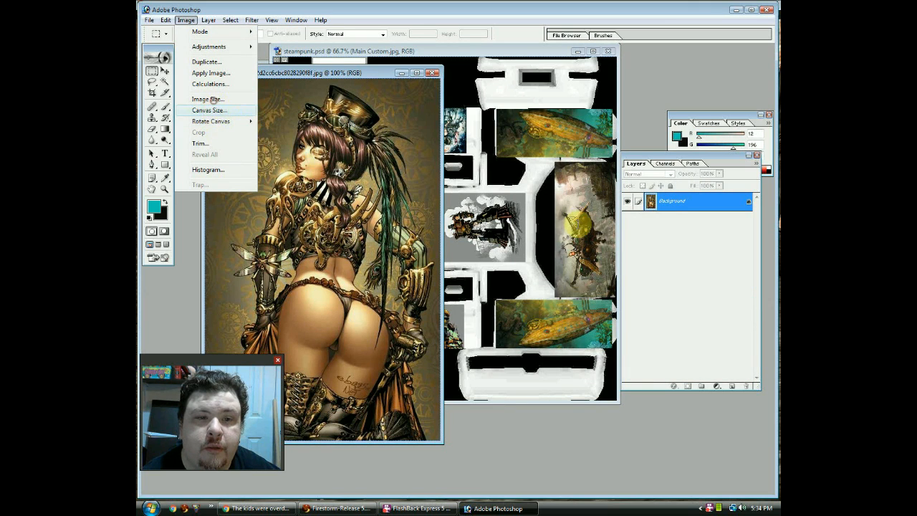
click(212, 98)
text(102)
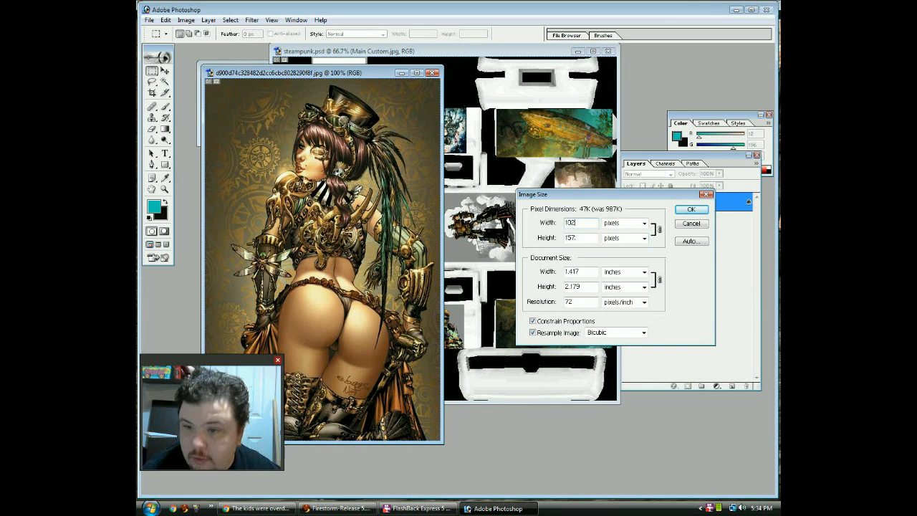
click(692, 211)
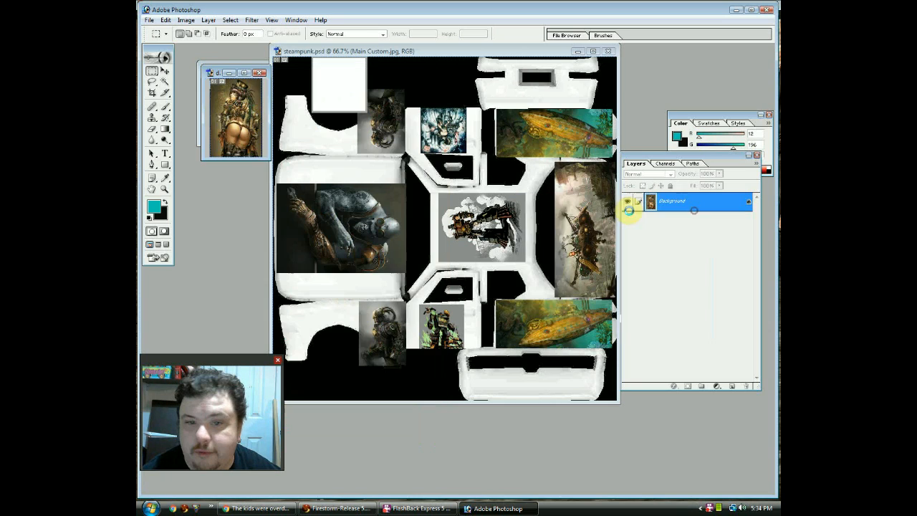
Step: Copy the entire resized picture onto the selected lower-left panel in steampunk.psd and shift it slightly toward the panel's upper-left edge
click(230, 20)
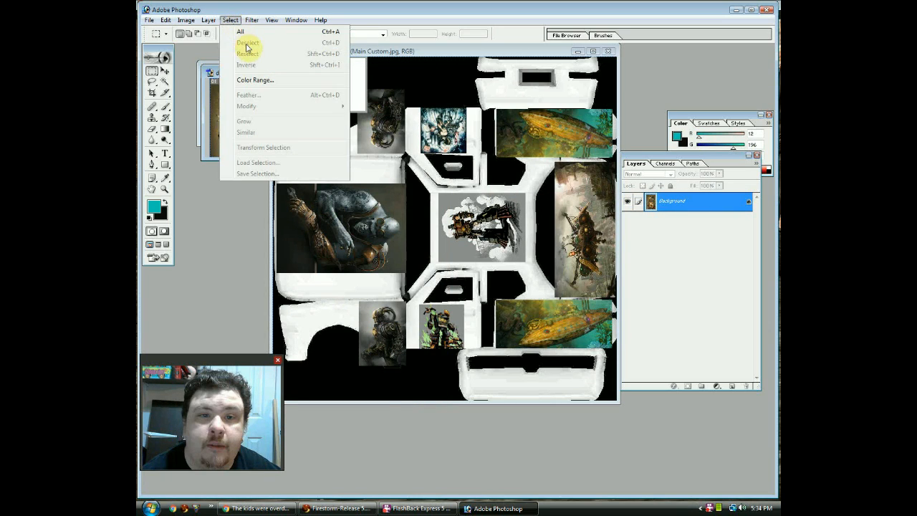
click(245, 33)
click(166, 20)
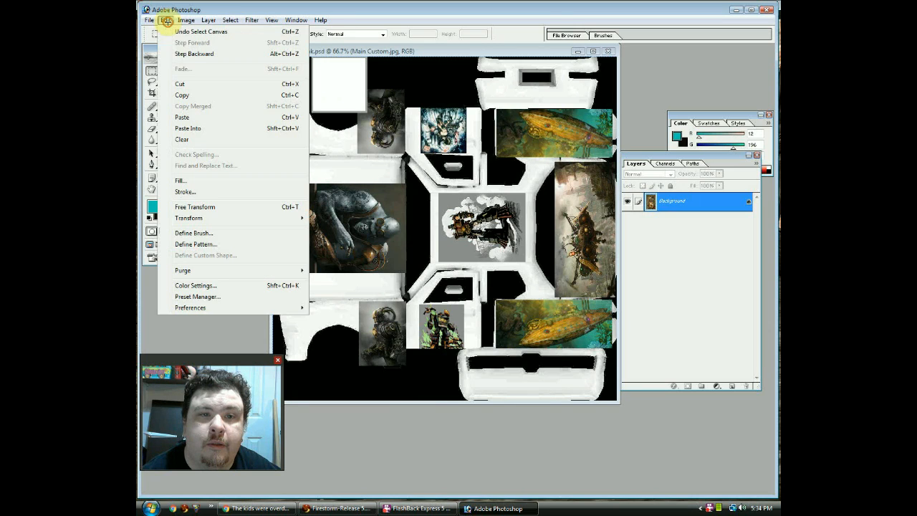
click(181, 95)
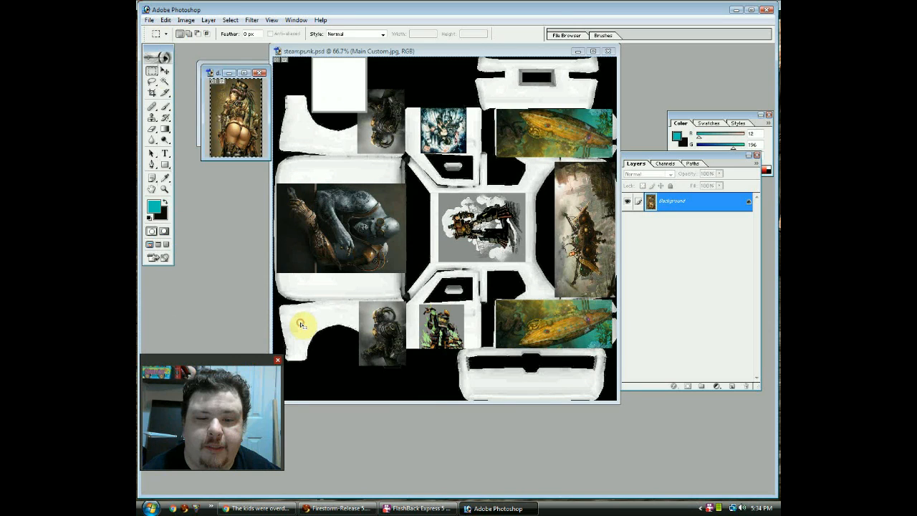
click(301, 322)
key(ctrl+v)
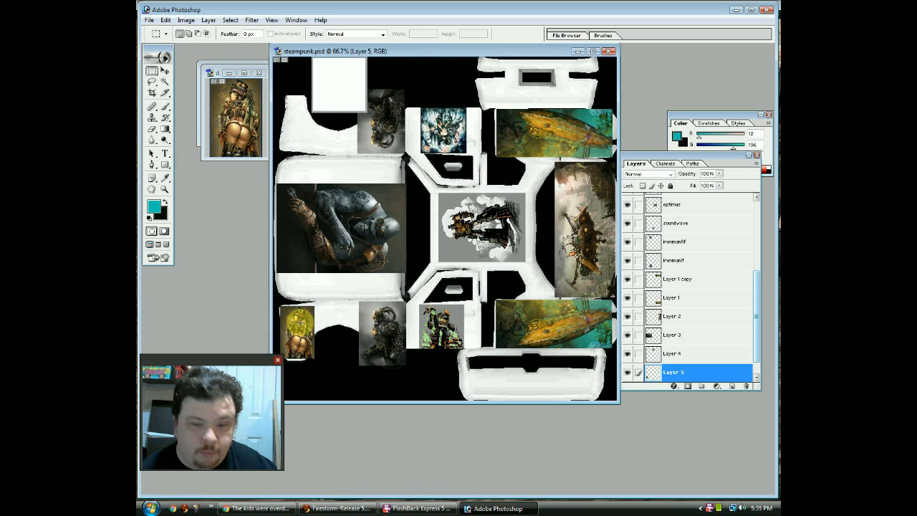
click(164, 74)
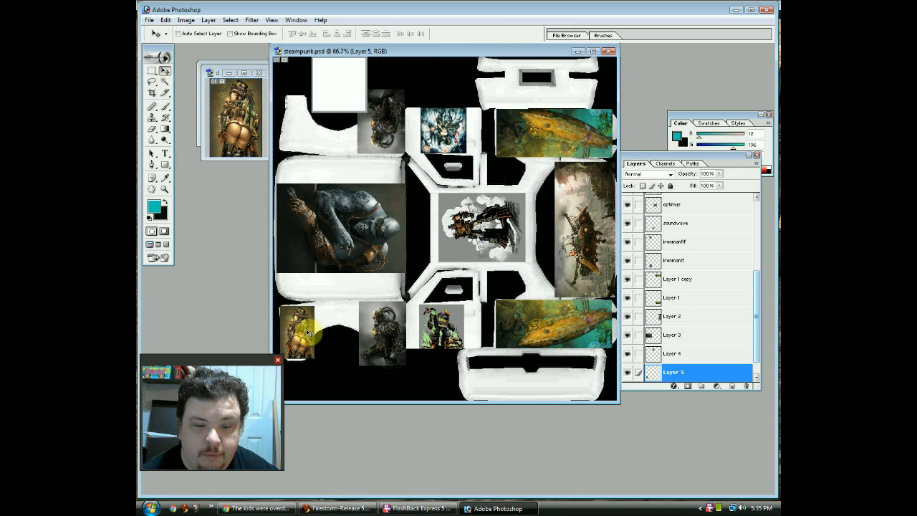
drag(307, 333, 305, 330)
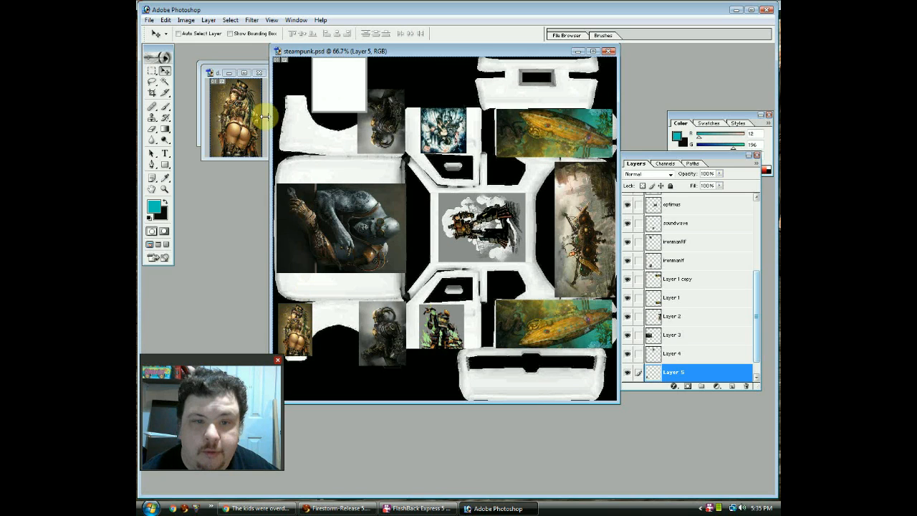
Step: Flip the canvas of the resized top-hat woman picture vertically
click(247, 103)
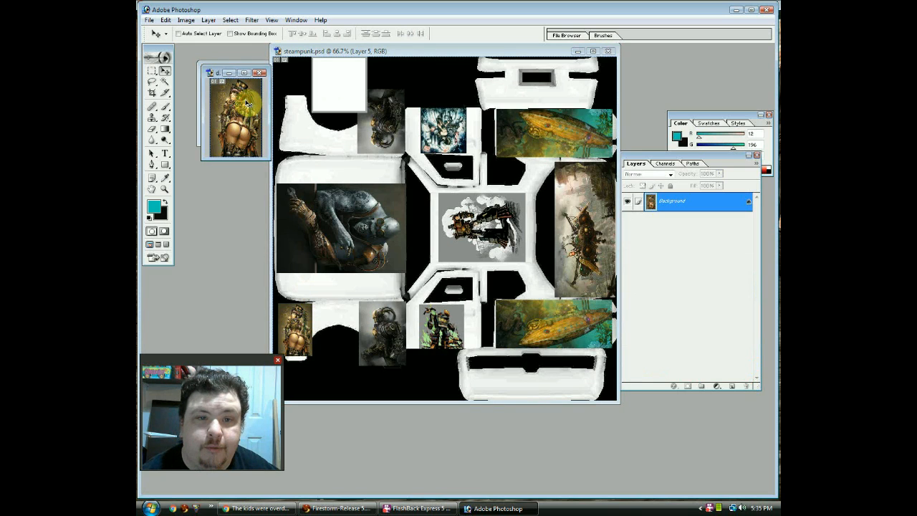
click(186, 20)
mouse_move(219, 122)
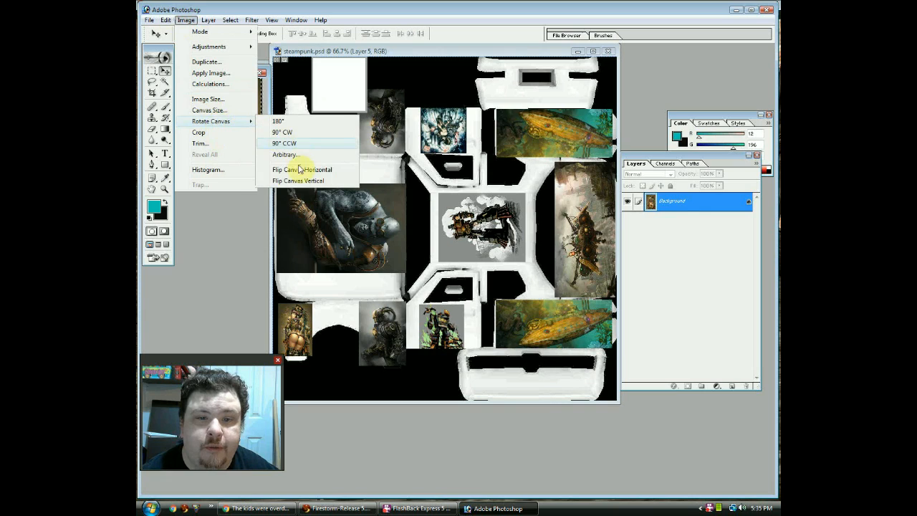
click(299, 182)
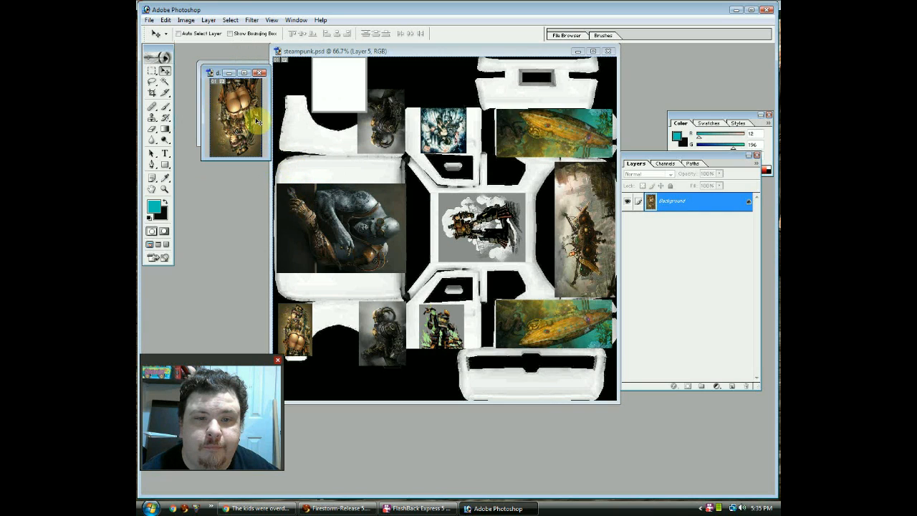
Step: Copy the entire flipped picture into steampunk.psd and position it on the template's blank upper-left panel
click(230, 20)
click(240, 48)
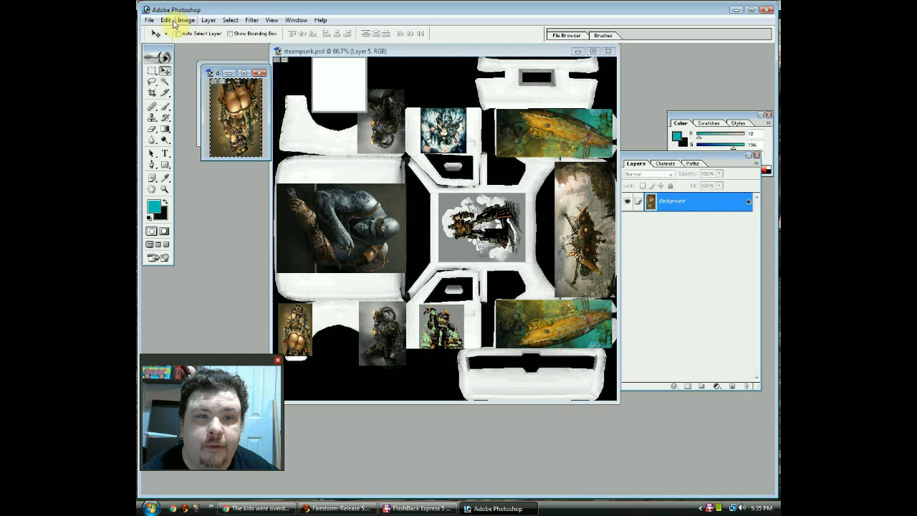
click(185, 96)
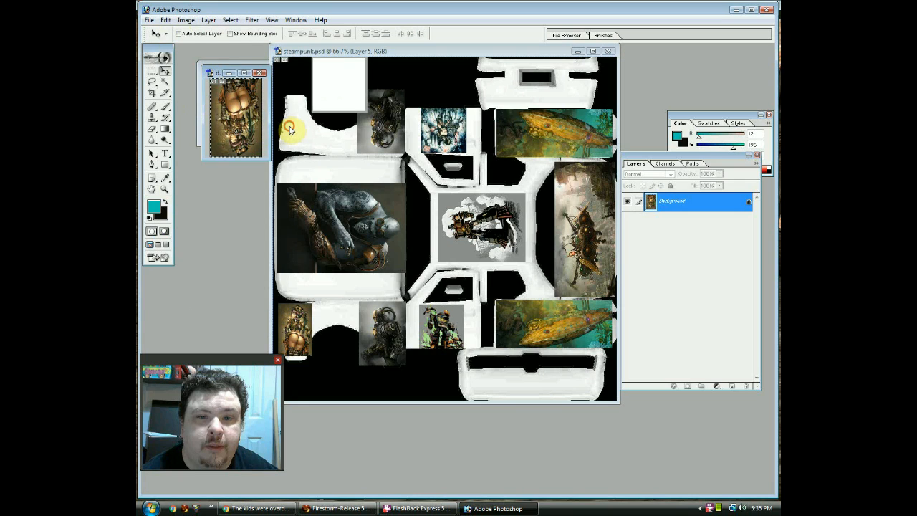
click(290, 130)
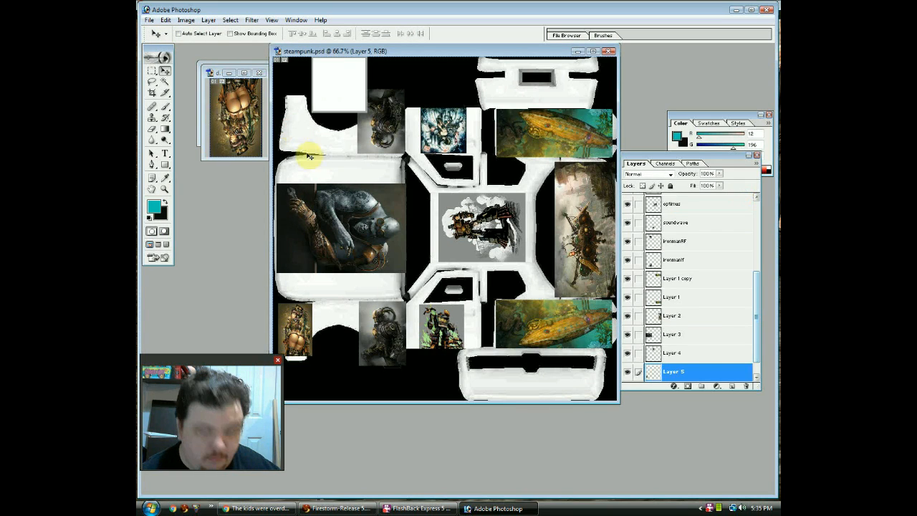
key(ctrl+v)
drag(426, 215, 283, 122)
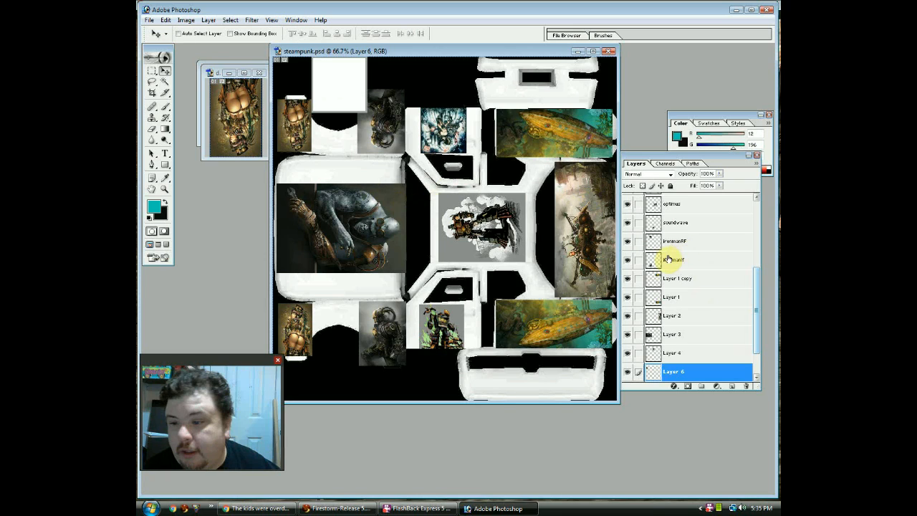
Step: Close the two remaining source pictures beside steampunk.psd without saving their changes
scroll(666, 275, down, 2)
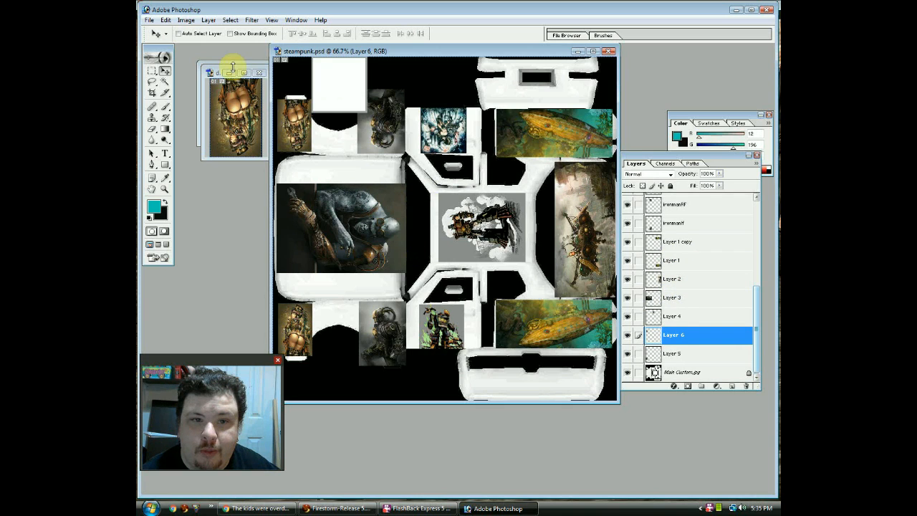
click(258, 73)
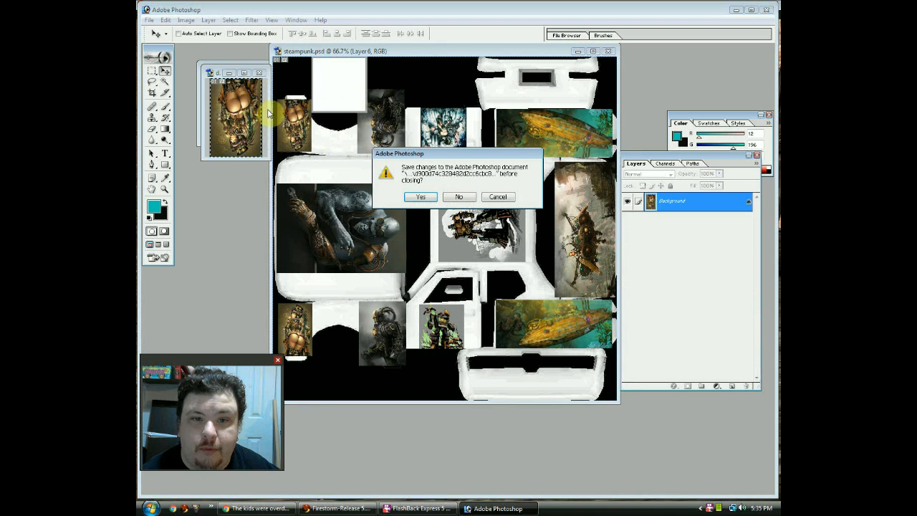
key(n)
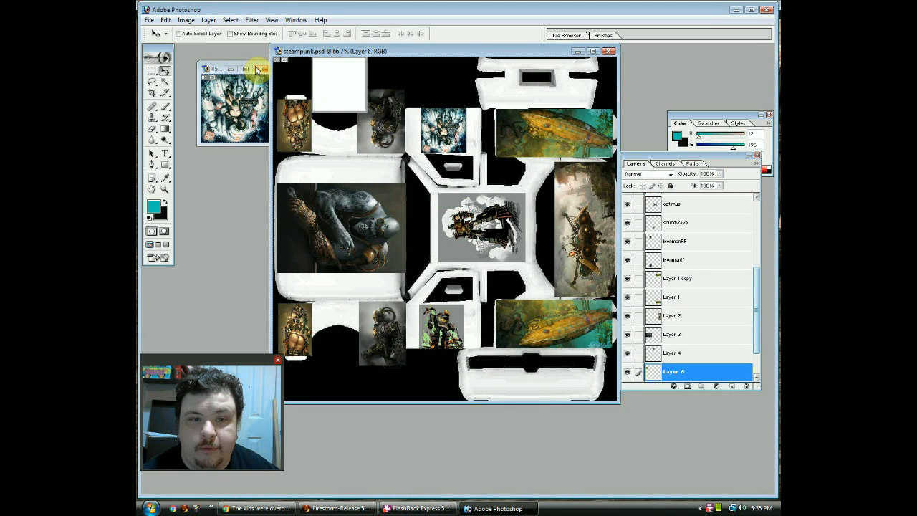
click(258, 70)
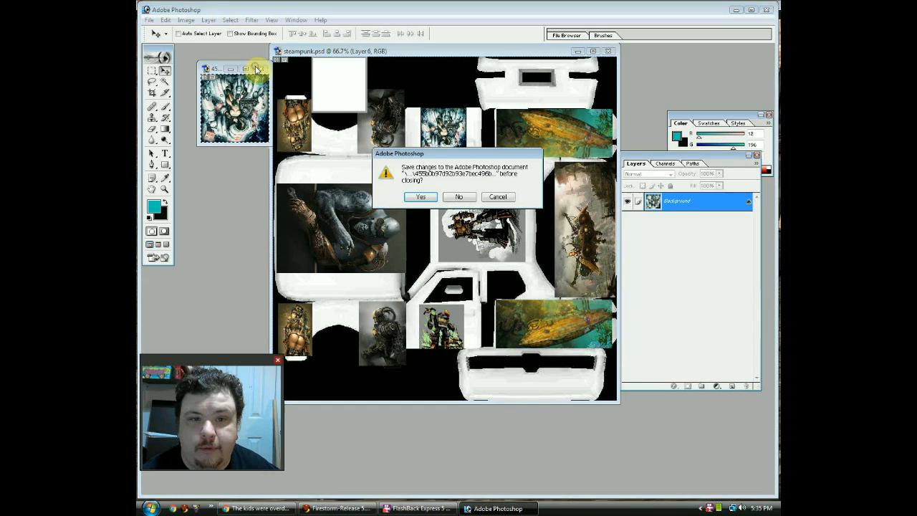
click(460, 197)
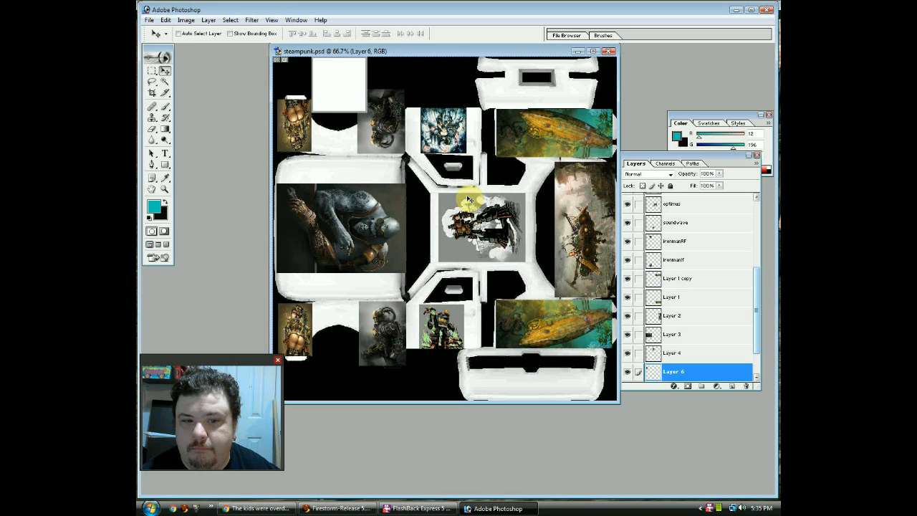
Step: Set the foreground colour to dark olive, hex 605B07, and return to the Move tool
click(153, 206)
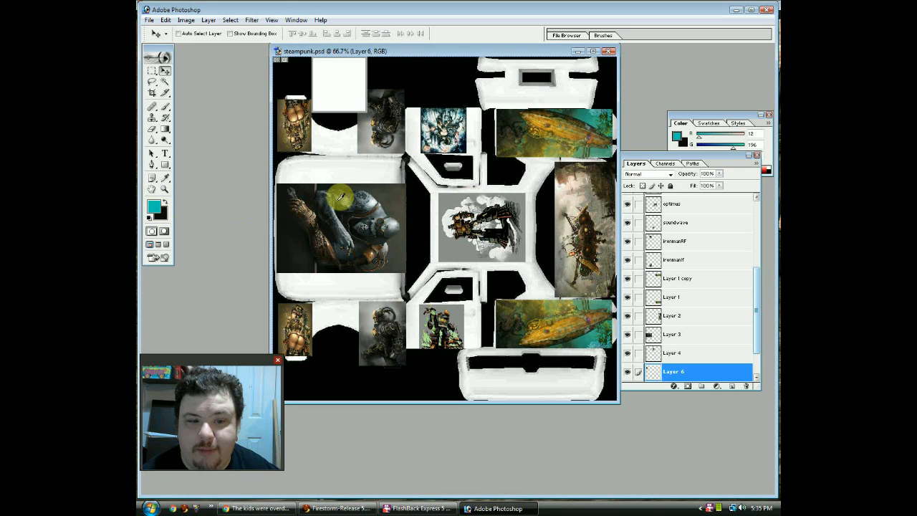
click(643, 316)
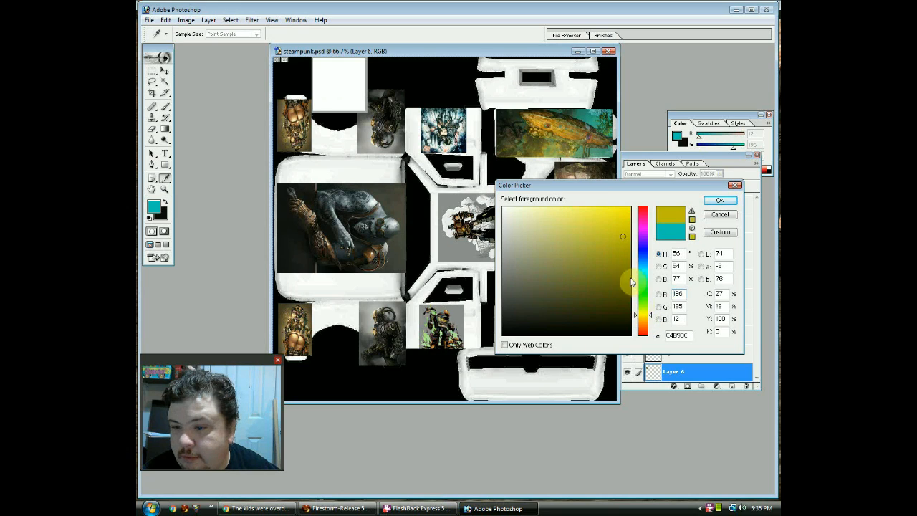
mouse_move(624, 287)
mouse_down()
mouse_move(603, 265)
mouse_move(551, 248)
mouse_move(565, 256)
mouse_move(568, 295)
mouse_move(607, 298)
mouse_move(614, 273)
mouse_move(622, 298)
mouse_move(621, 287)
mouse_up()
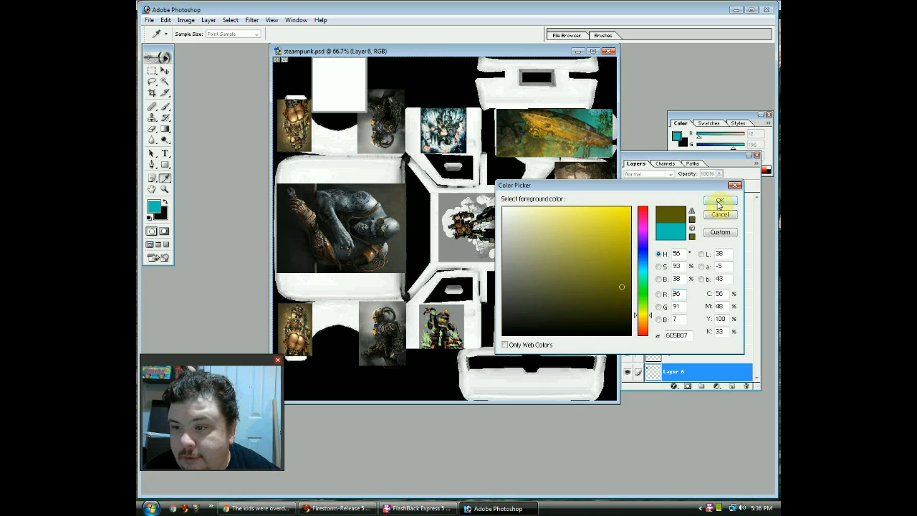
click(718, 204)
key(v)
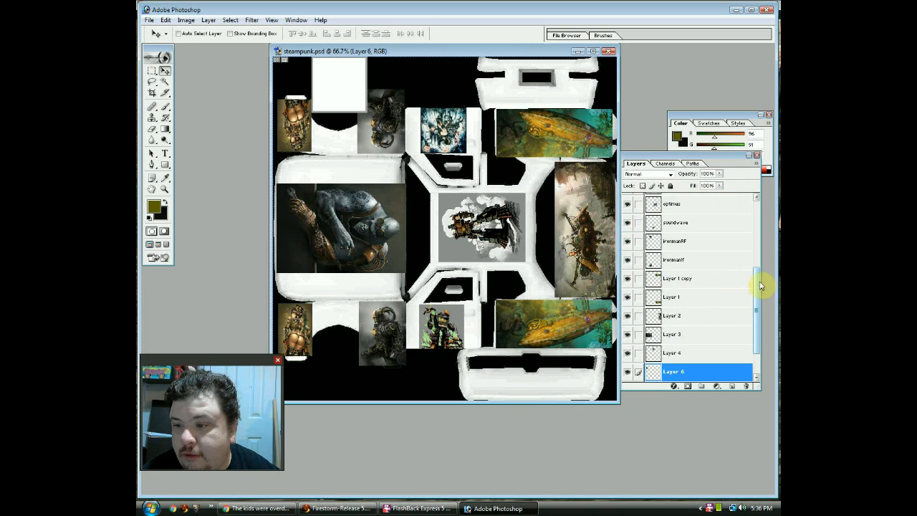
Step: Select the entire canvas on the Main Custom.jpg layer and fill it with the olive foreground colour
drag(754, 282, 757, 313)
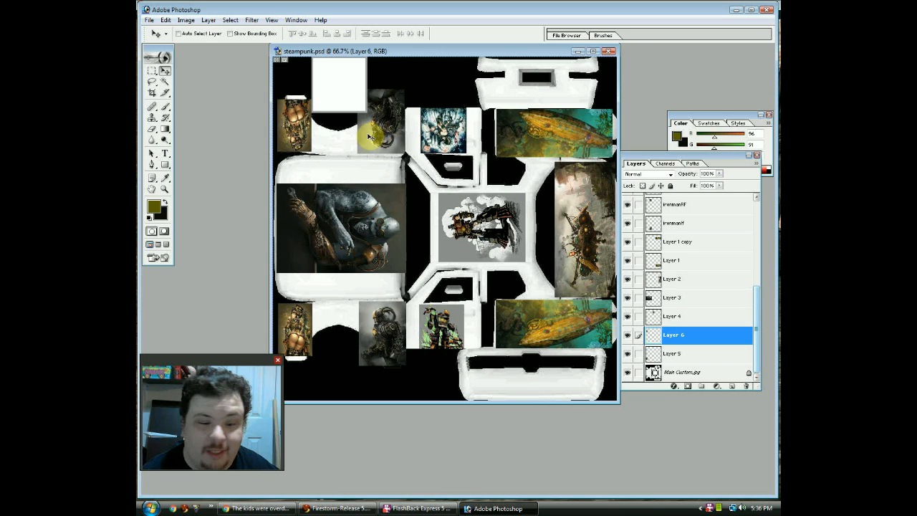
click(690, 372)
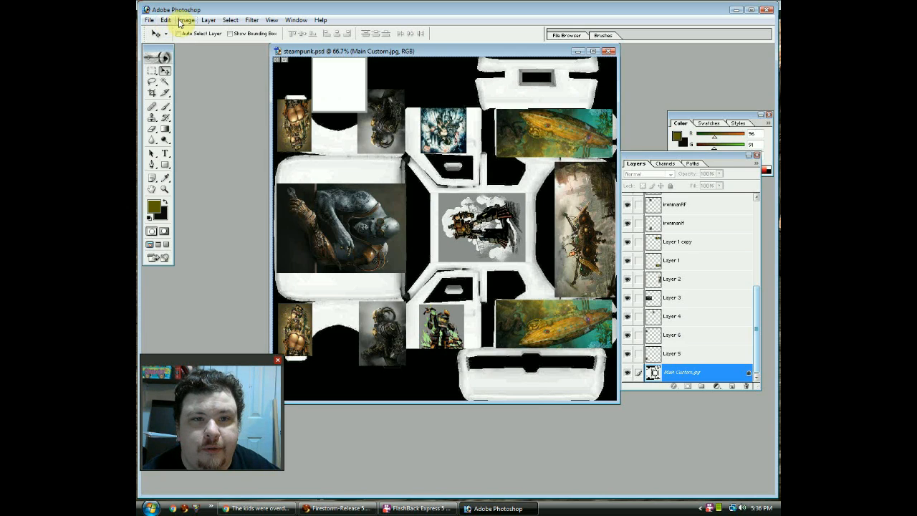
click(230, 20)
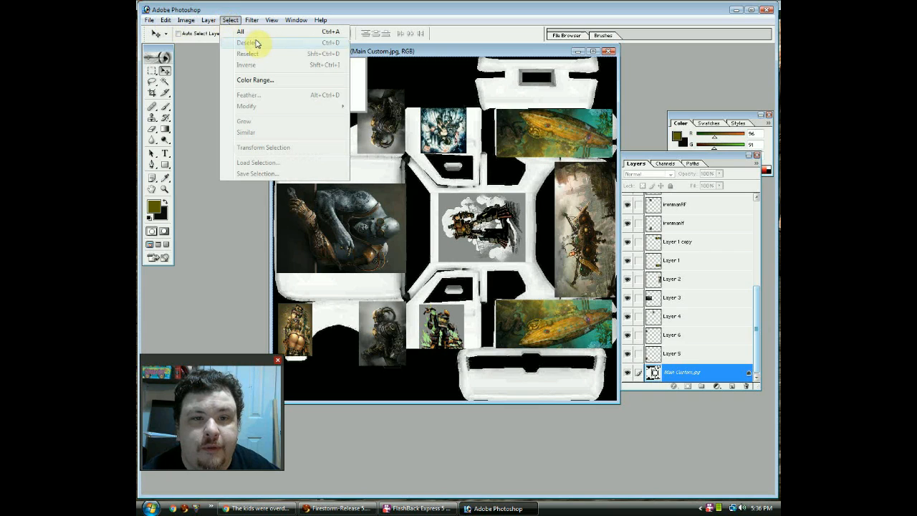
click(253, 32)
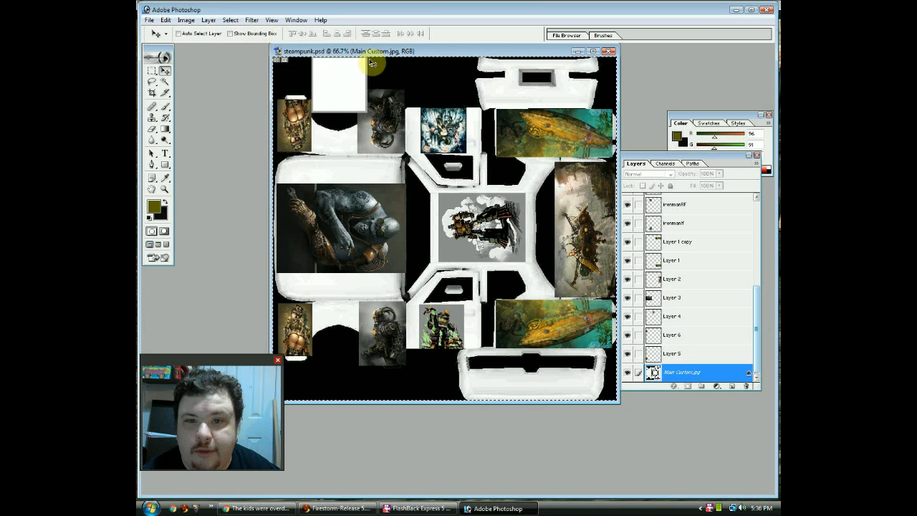
click(165, 20)
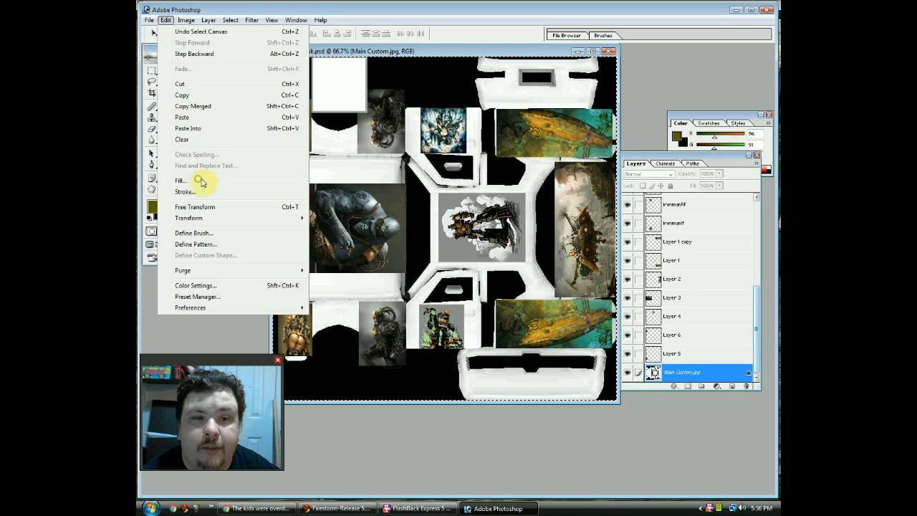
click(659, 179)
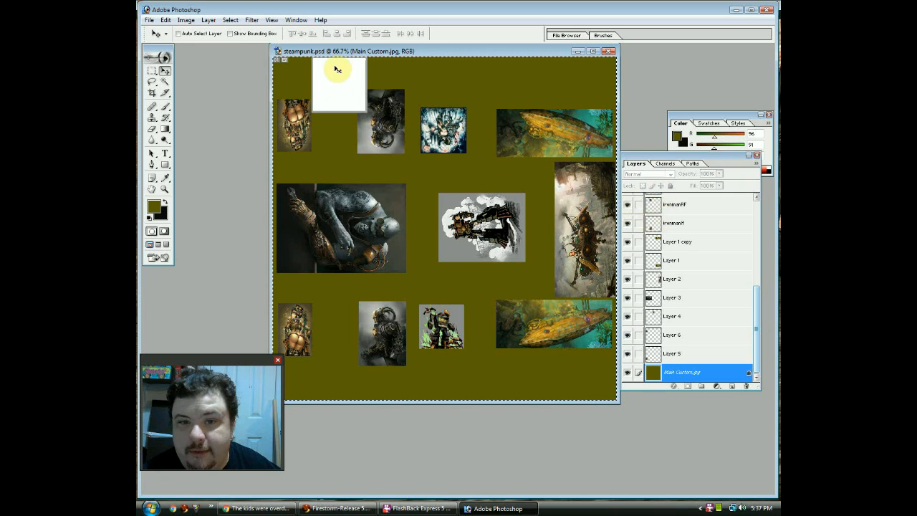
Step: Open the steampunk robot picture fTwosNl from the !STEAMPUNK folder
click(151, 20)
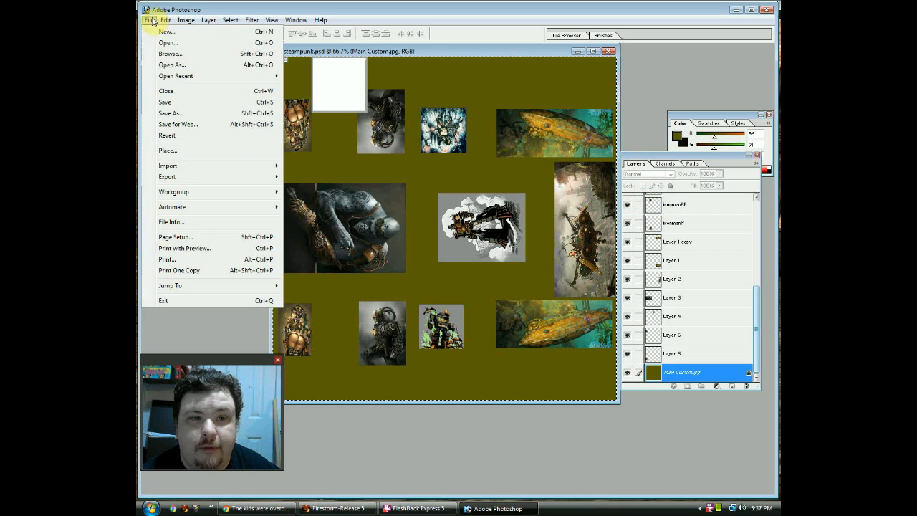
click(166, 43)
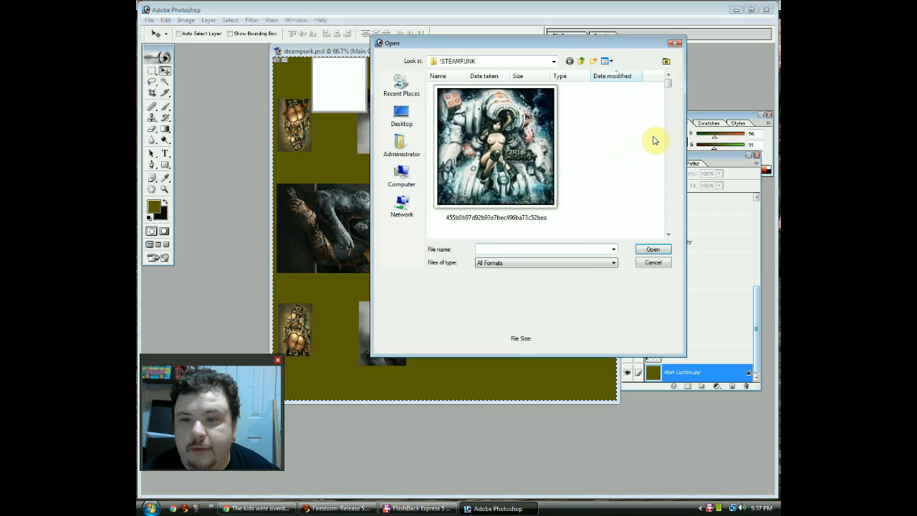
click(651, 251)
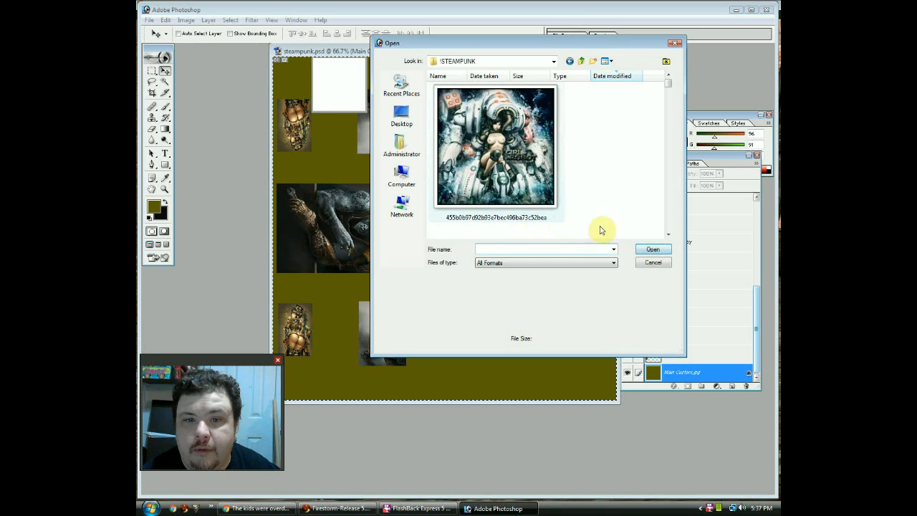
scroll(595, 152, down, 3)
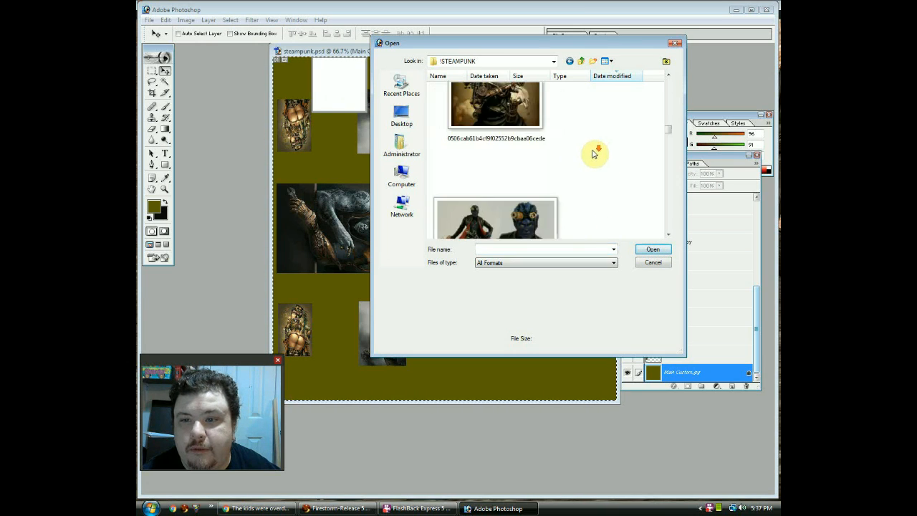
scroll(594, 156, down, 3)
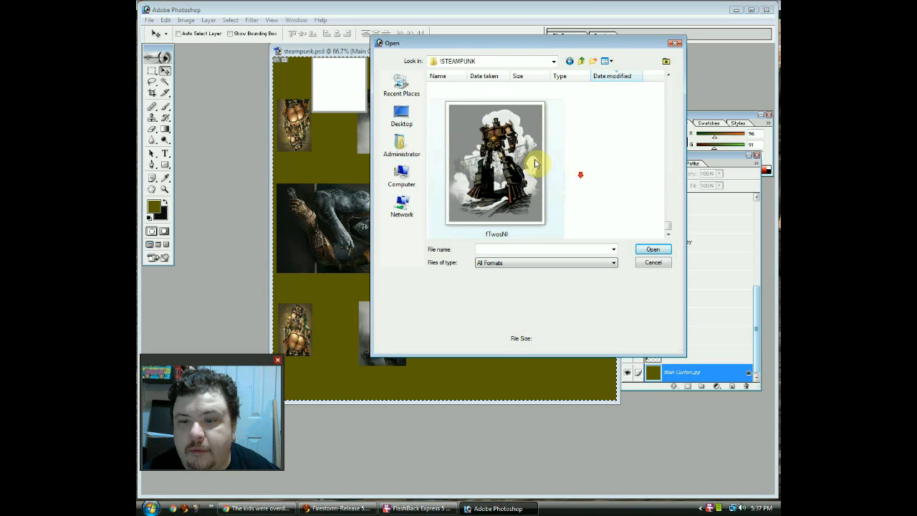
scroll(579, 174, down, 3)
click(496, 164)
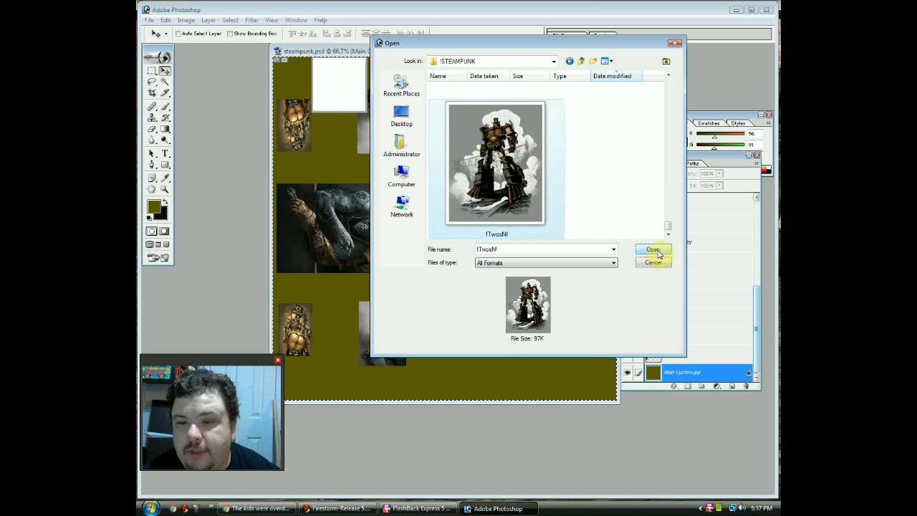
click(654, 249)
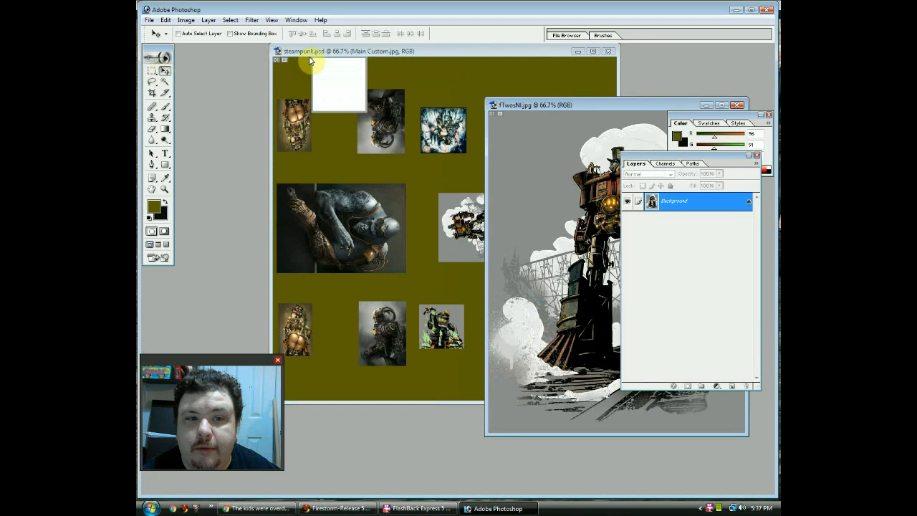
Step: Activate steampunk.psd with the Rectangular Marquee tool and move the fTwosNl.jpg window out from under the Layers palette
key(m)
click(319, 64)
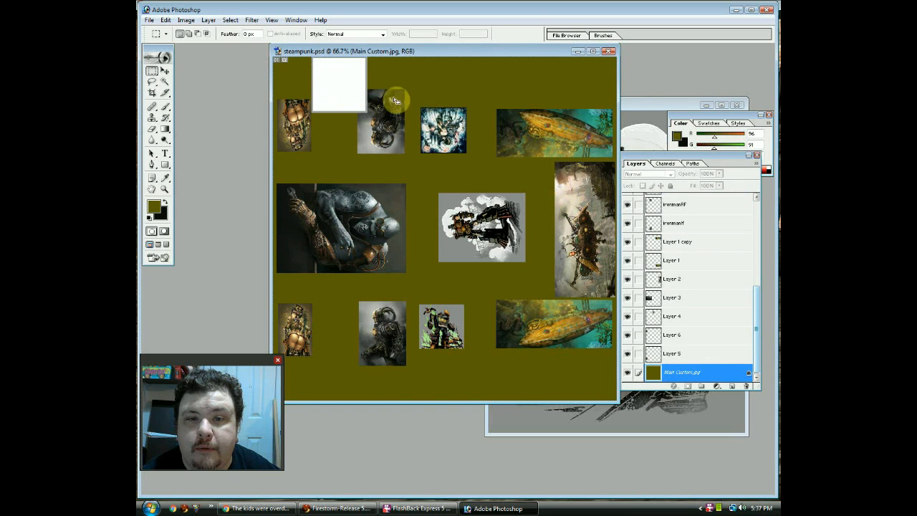
click(333, 77)
drag(710, 155, 217, 156)
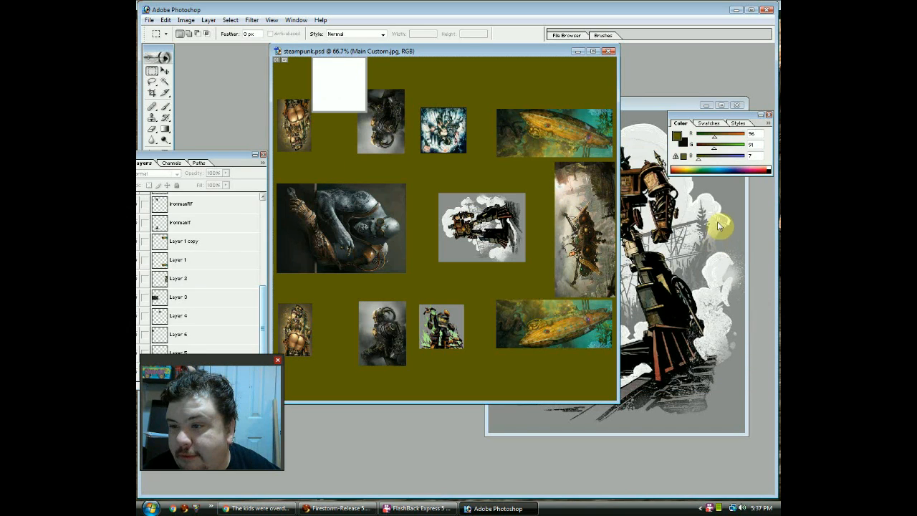
click(656, 108)
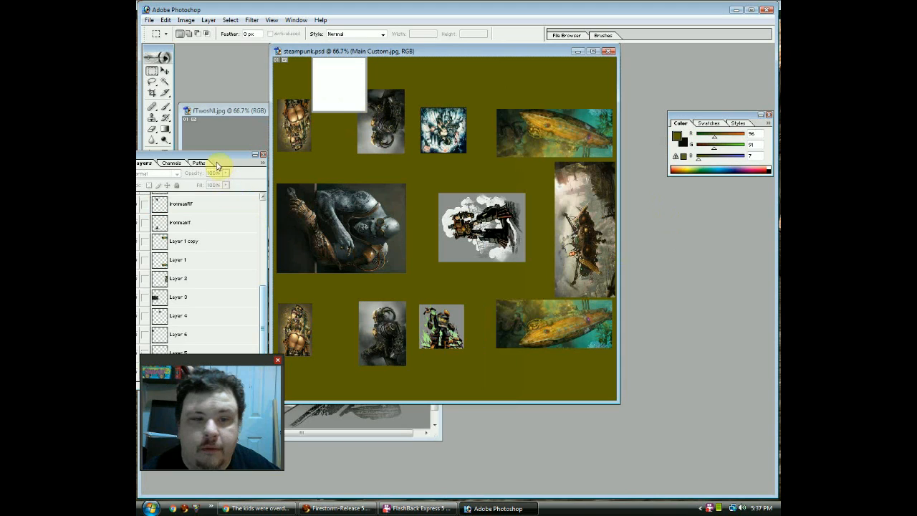
drag(214, 156, 682, 155)
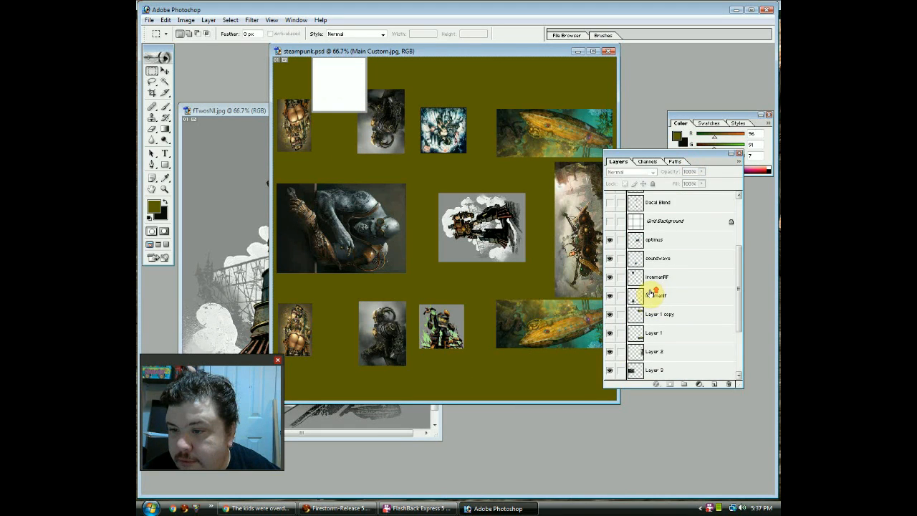
Step: Copy a rectangular selection of the white square with the Logo layer active and check its pixel dimensions in the new-document settings, creating no document
scroll(648, 272, up, 5)
click(655, 222)
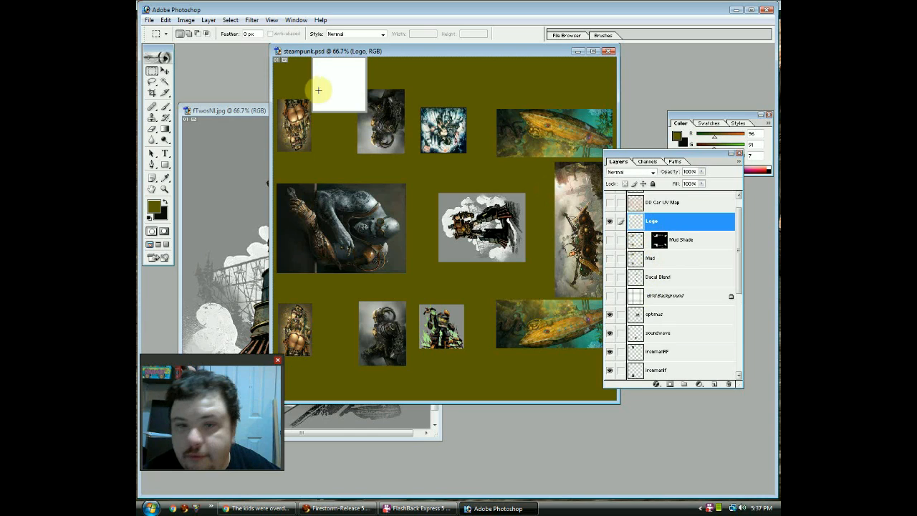
drag(313, 59, 364, 111)
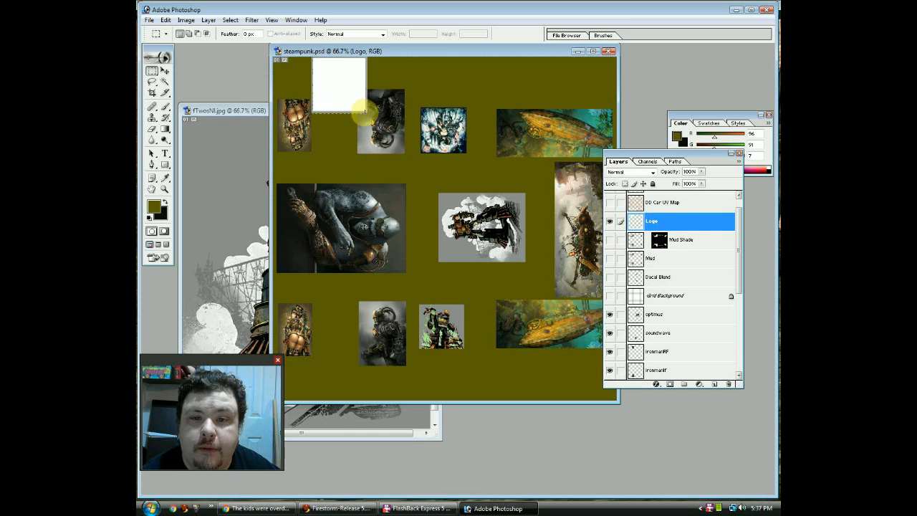
click(149, 20)
mouse_move(165, 20)
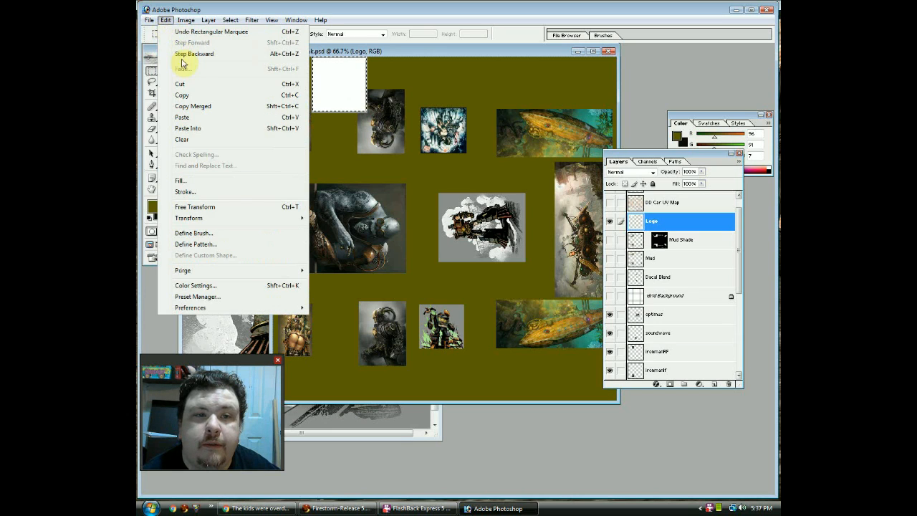
click(203, 106)
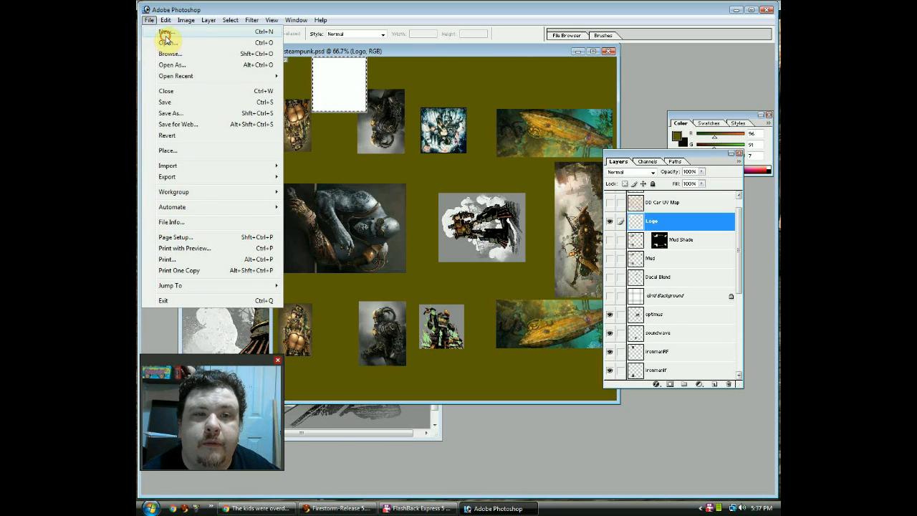
click(164, 33)
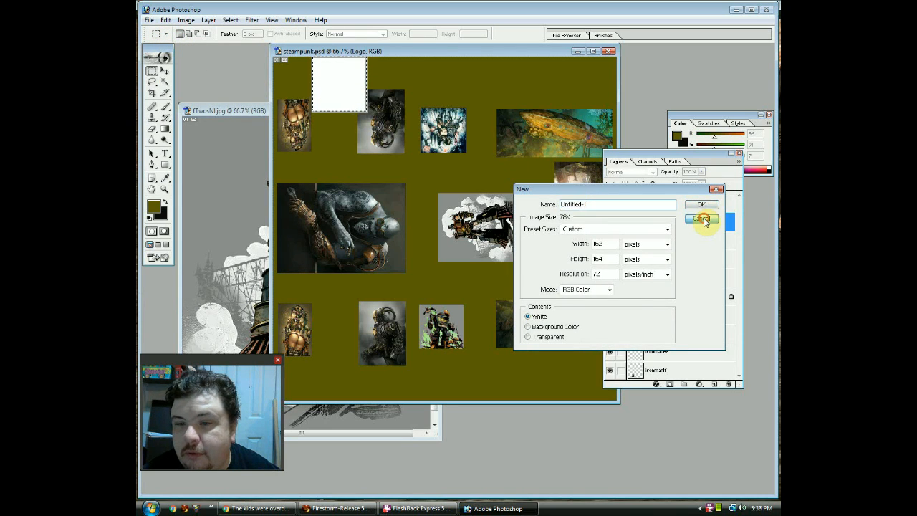
click(704, 221)
Step: Resize the robot picture fTwosNl.jpg to a height of 164 pixels with its proportions constrained
click(215, 168)
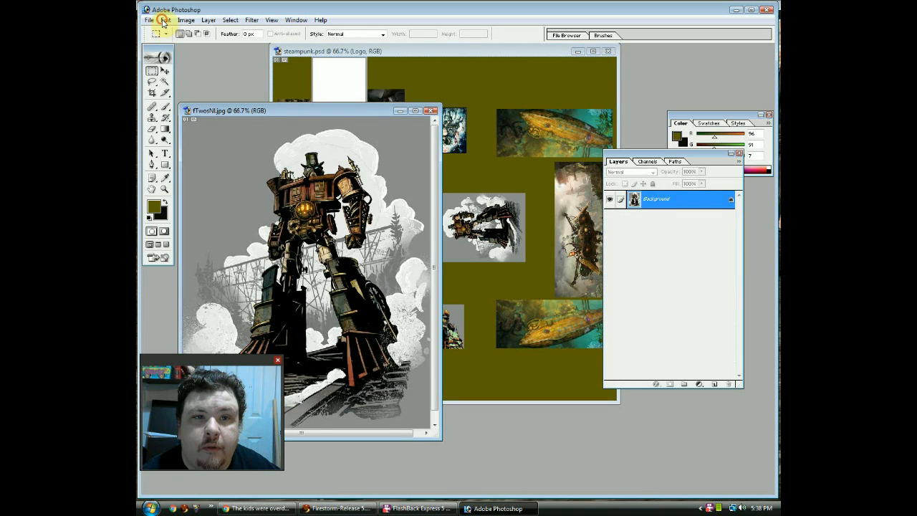
click(186, 19)
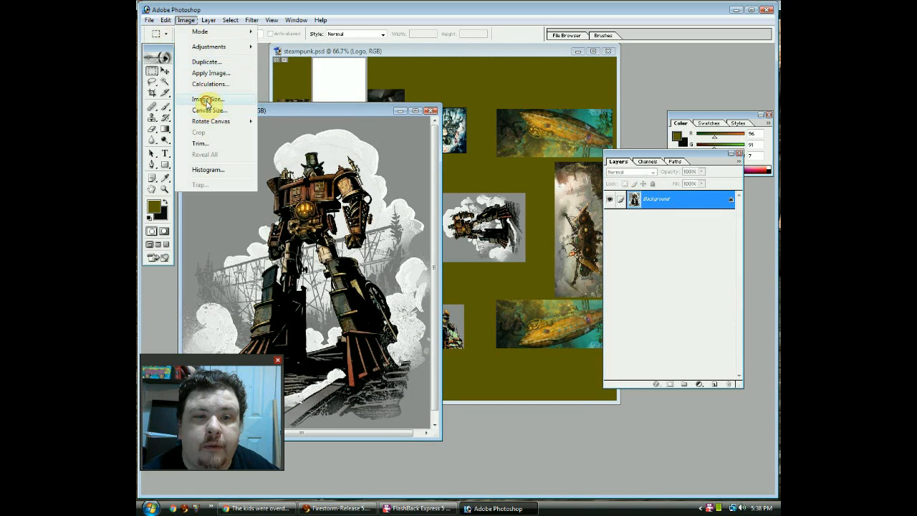
click(207, 99)
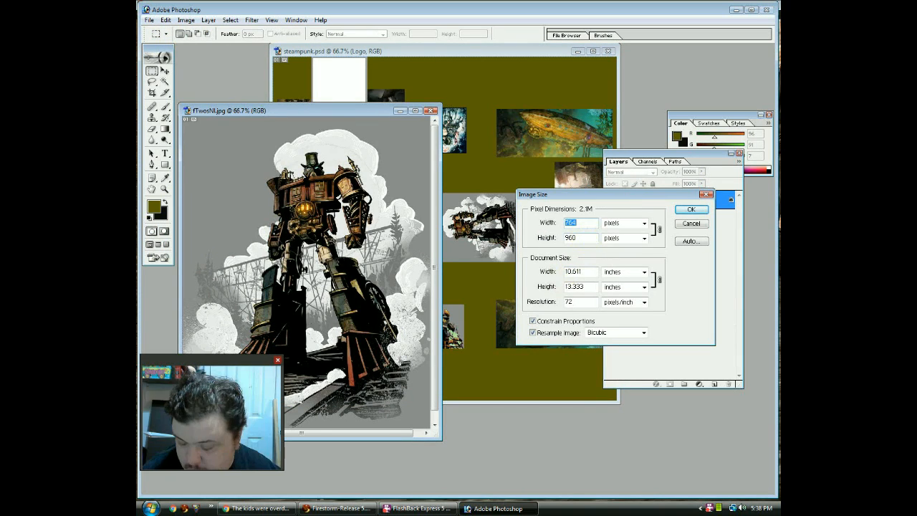
text(162)
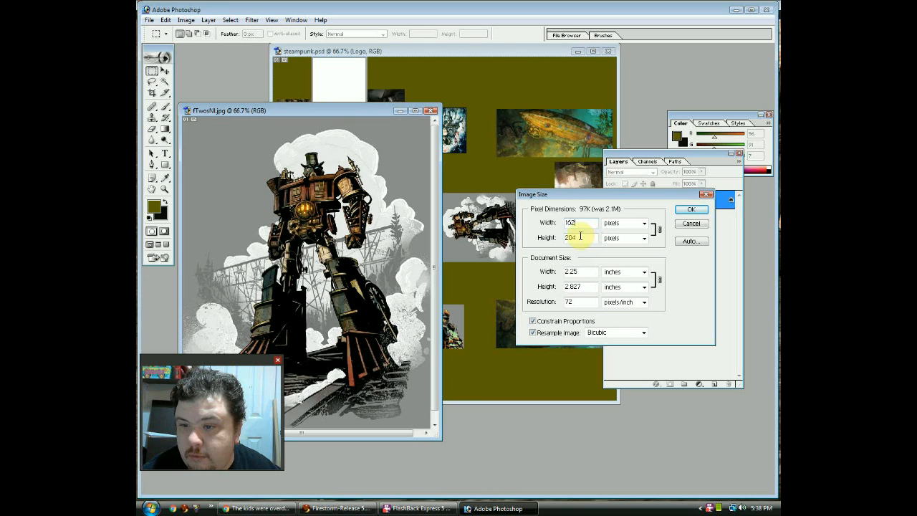
double_click(580, 237)
text(164)
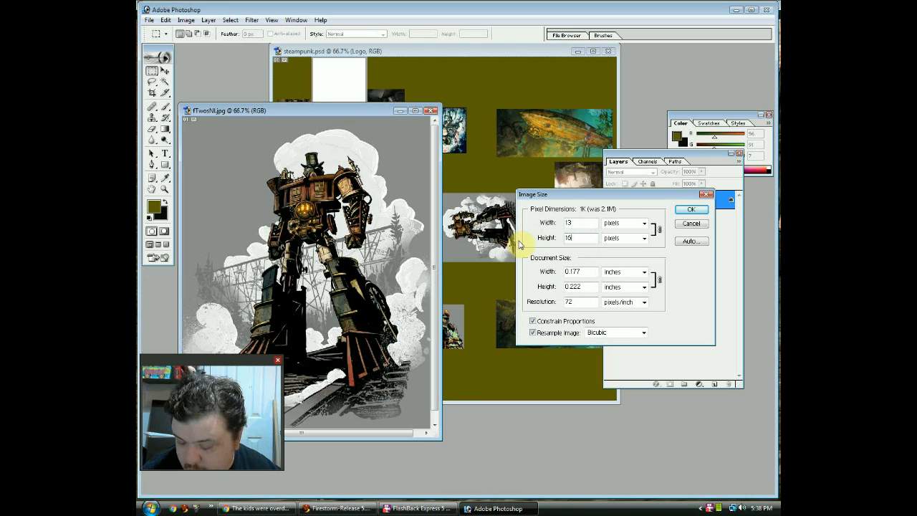
click(690, 211)
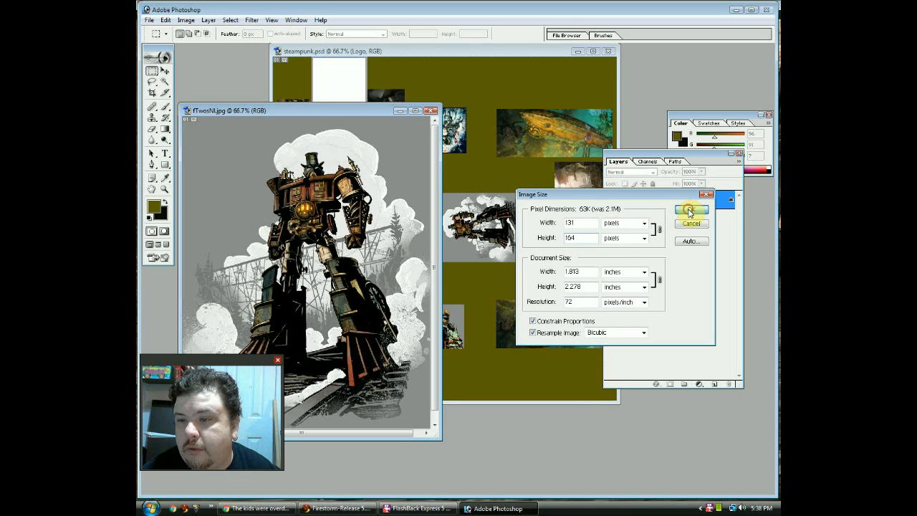
Step: Copy the entire resized robot picture and paste it onto the white logo square in steampunk.psd, closing fTwosNl.jpg without saving
click(235, 22)
click(244, 32)
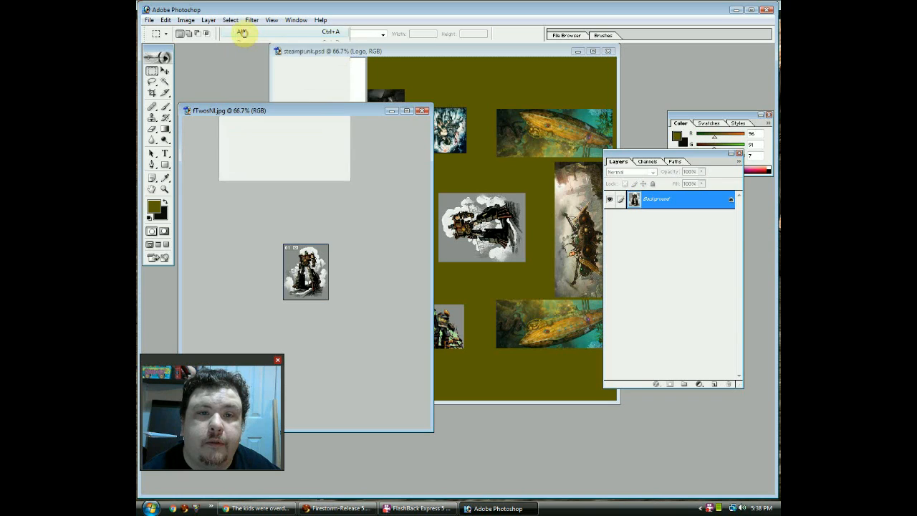
click(165, 20)
click(194, 97)
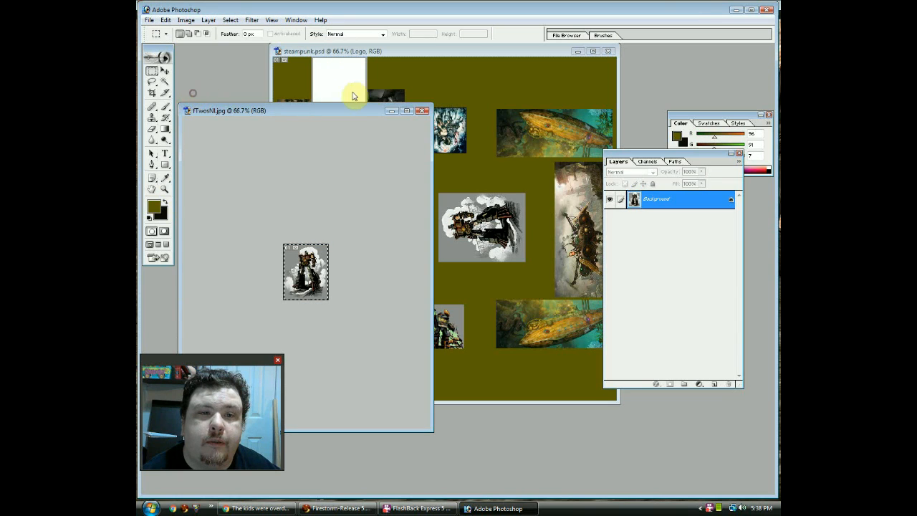
click(423, 110)
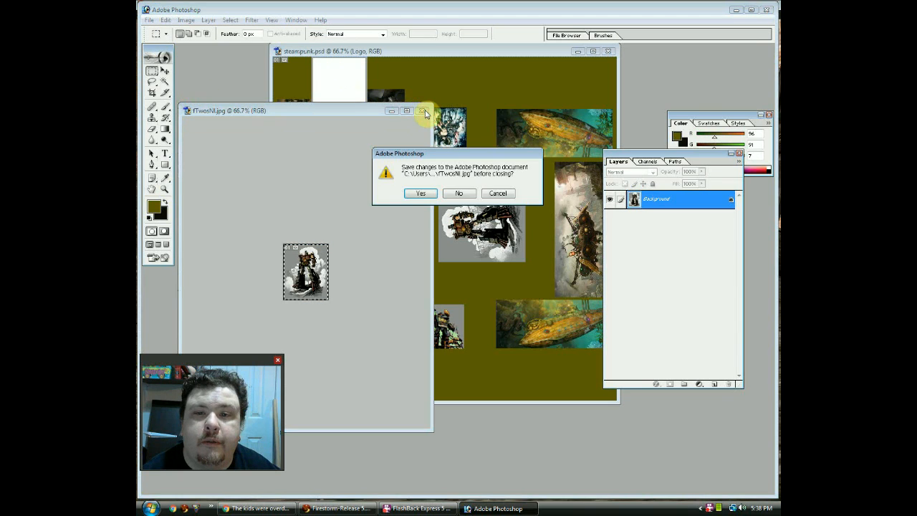
click(460, 194)
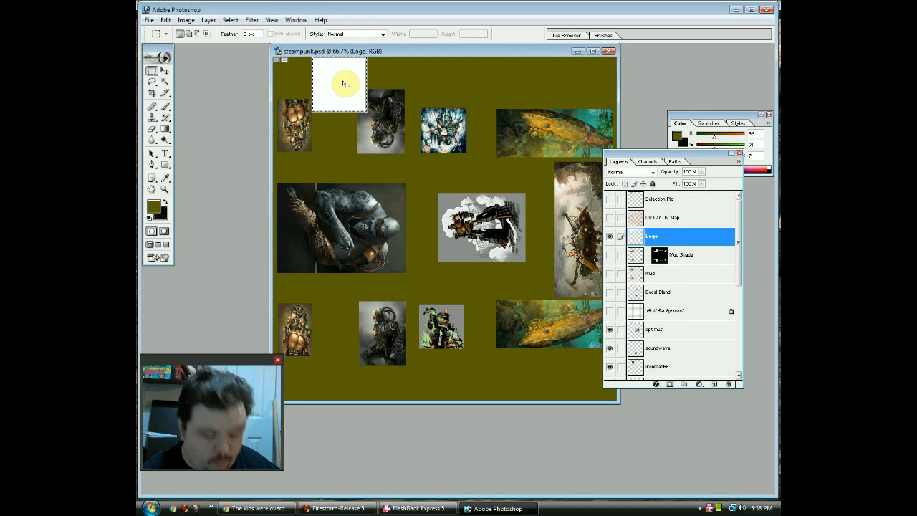
key(ctrl+v)
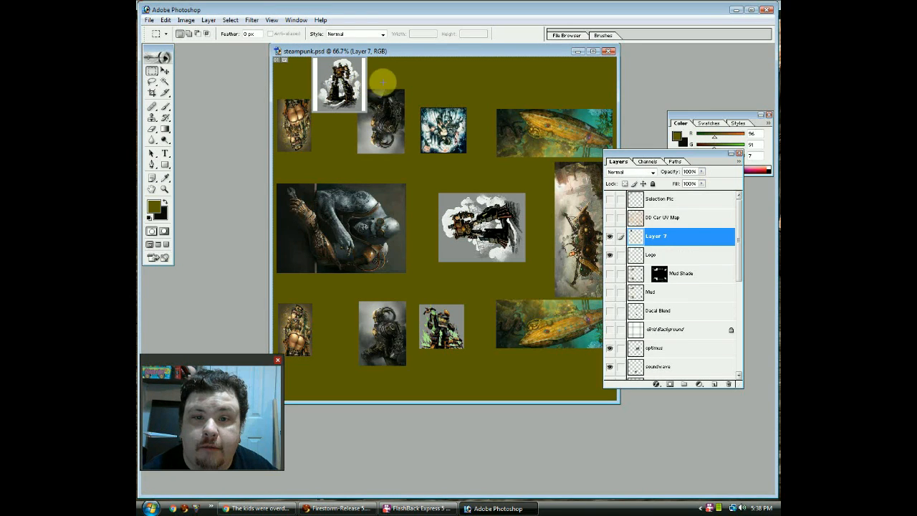
drag(659, 156, 685, 155)
Step: Save a copy of the template to Downloads as a non-interlaced PNG named "steampunk Final"
click(149, 20)
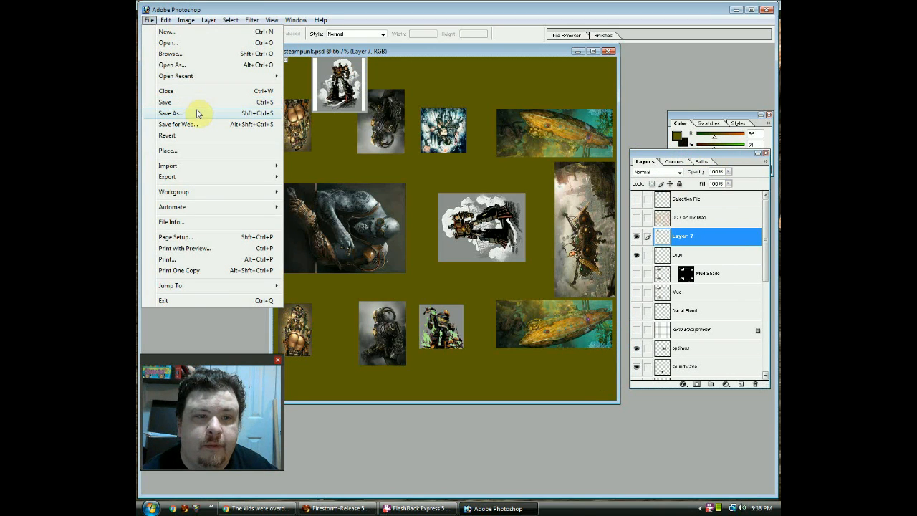
click(194, 111)
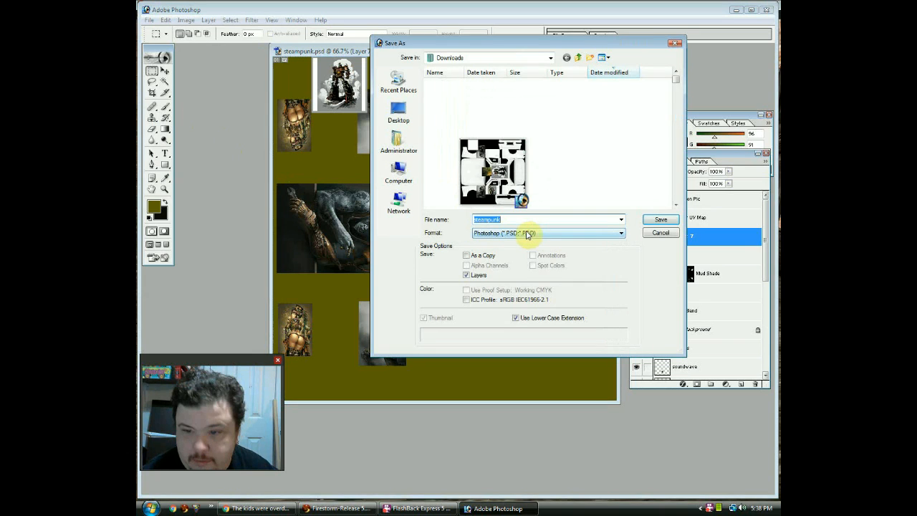
click(548, 233)
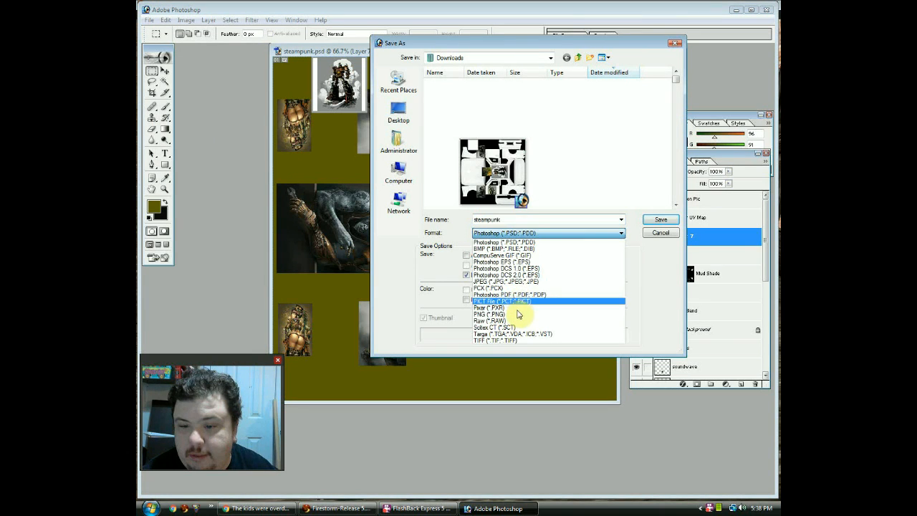
click(520, 311)
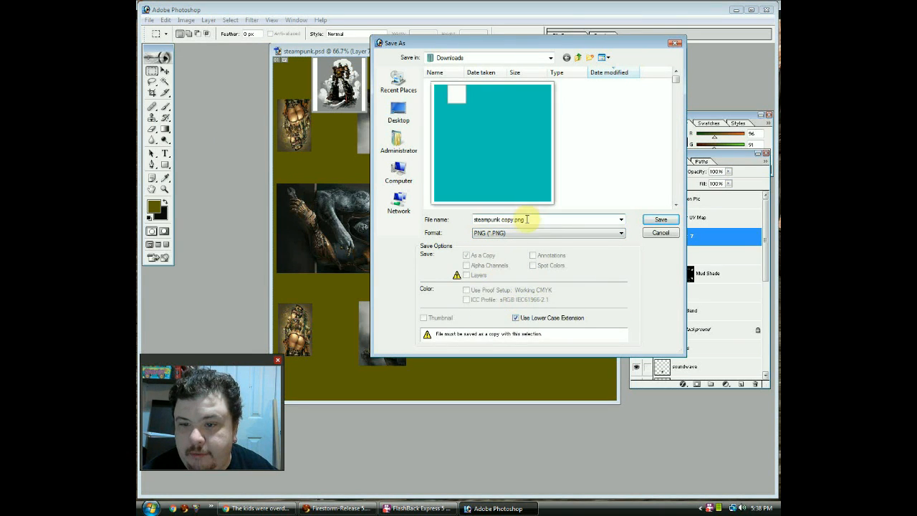
click(524, 219)
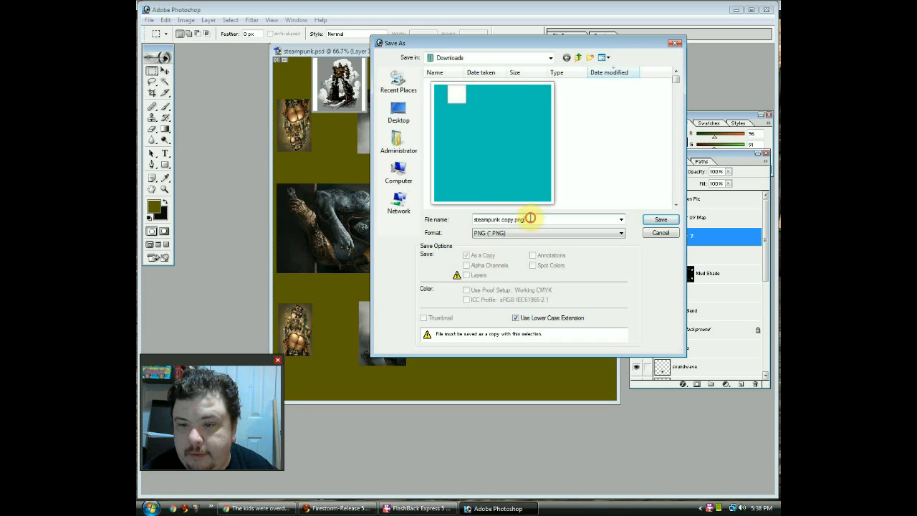
drag(525, 219, 501, 220)
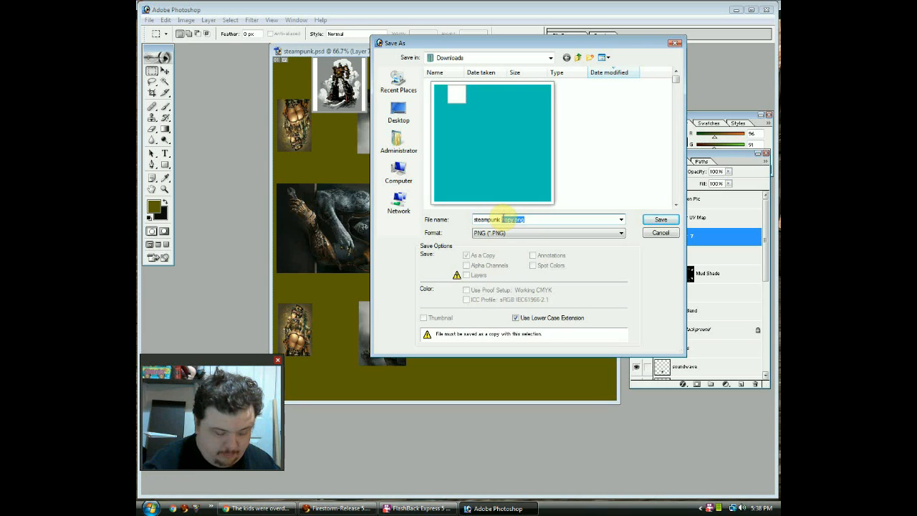
text(Fi)
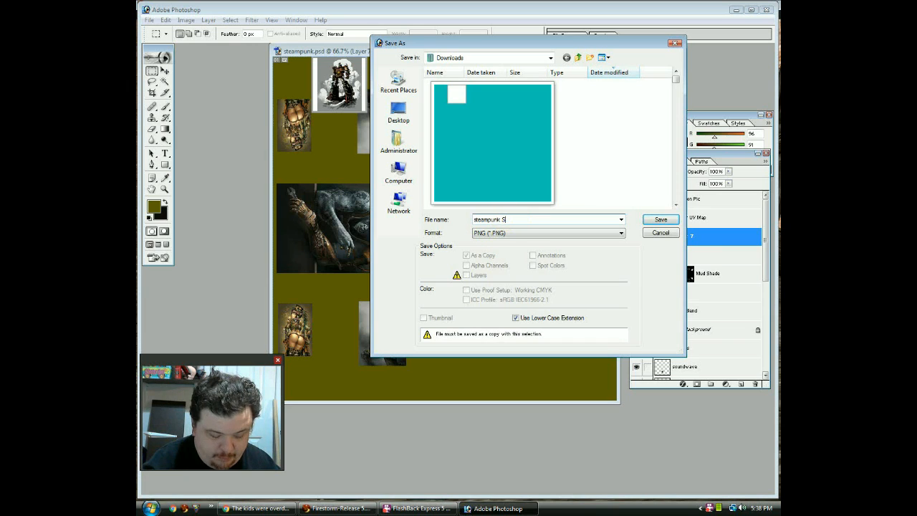
text(nal)
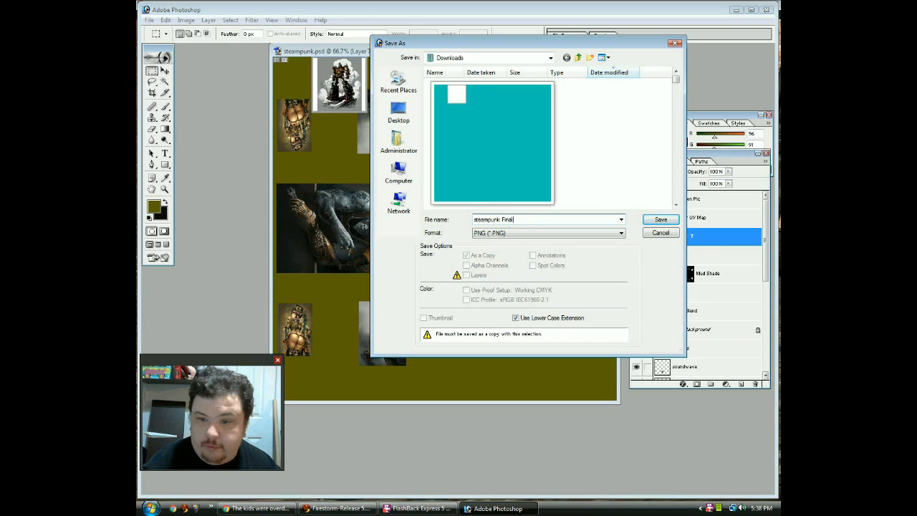
click(658, 220)
click(485, 247)
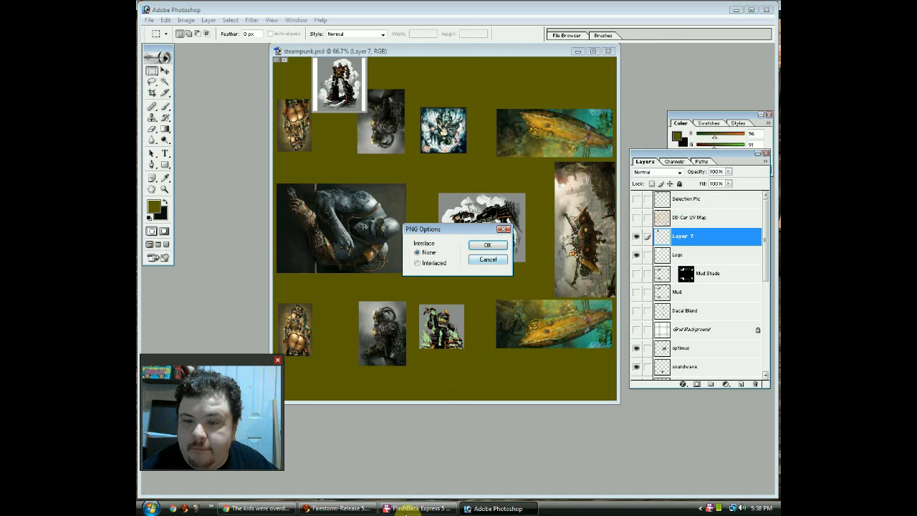
Step: Switch to Firestorm, add steampunk Final as a local texture on the texture applier cube, and apply it to the car
click(332, 510)
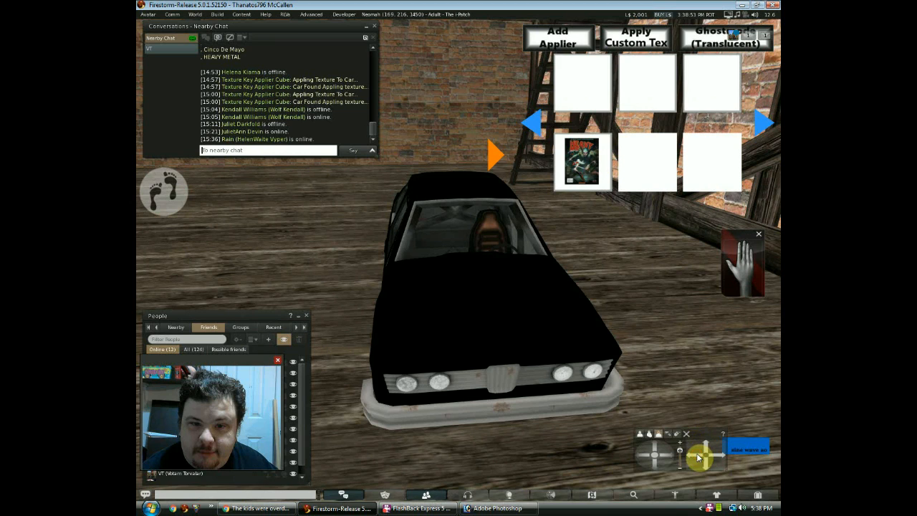
click(698, 457)
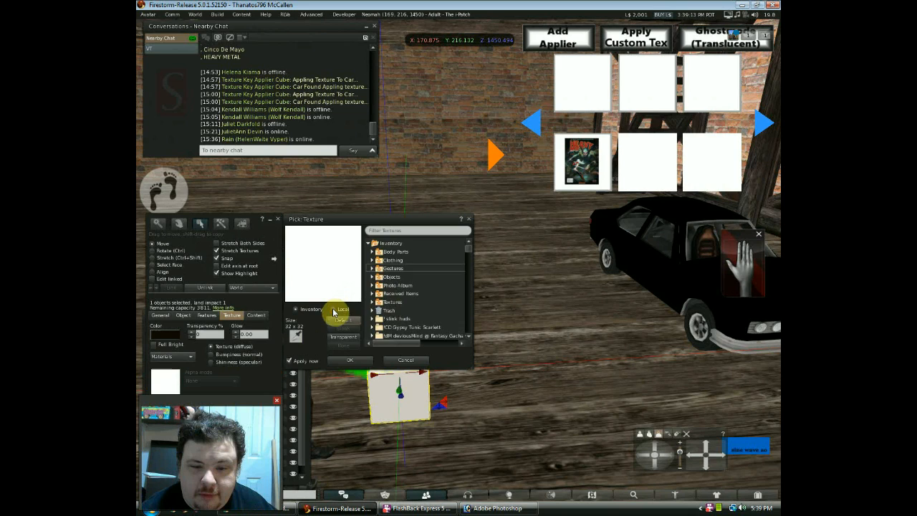
click(333, 310)
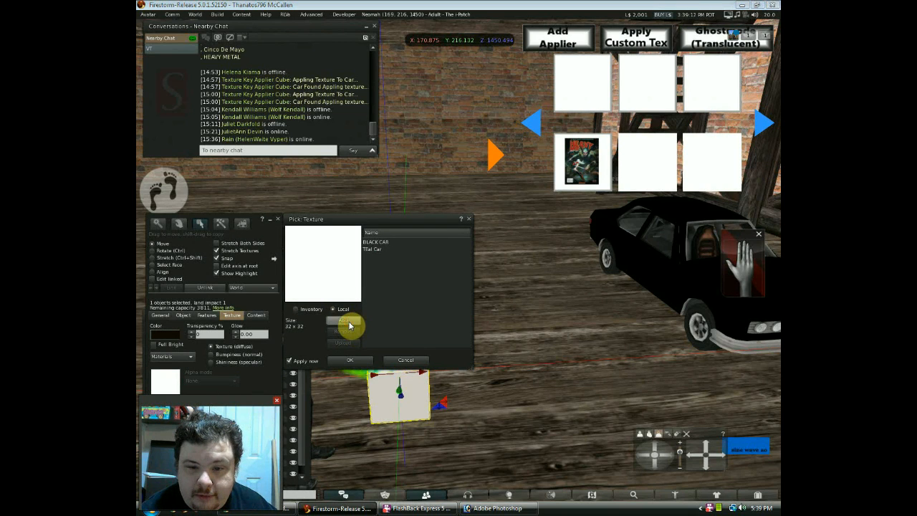
click(347, 321)
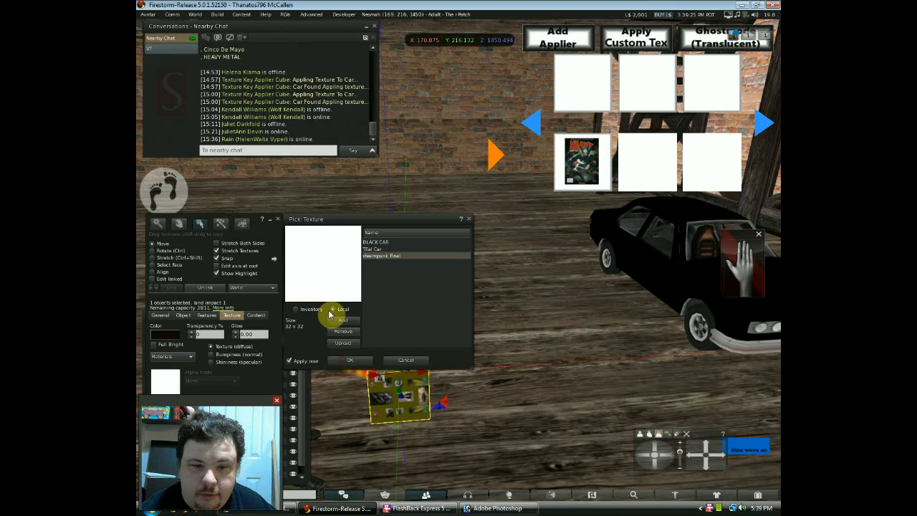
click(278, 219)
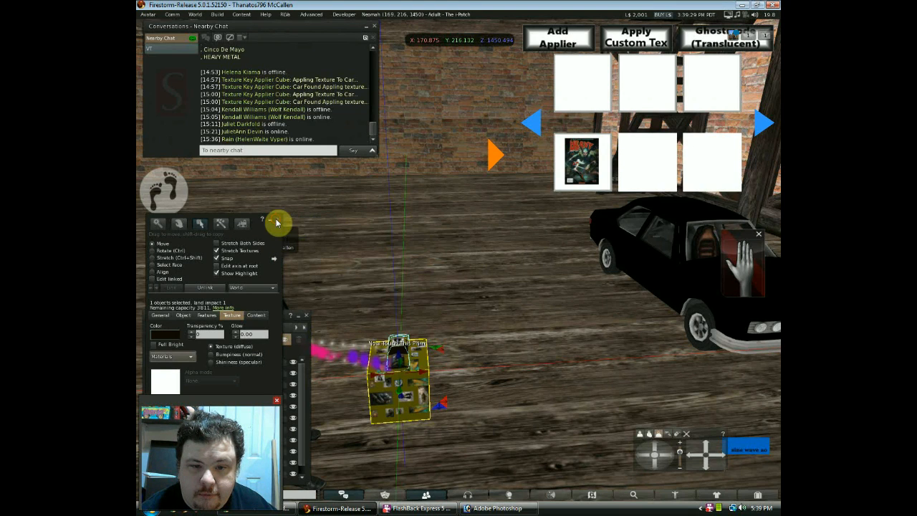
click(400, 366)
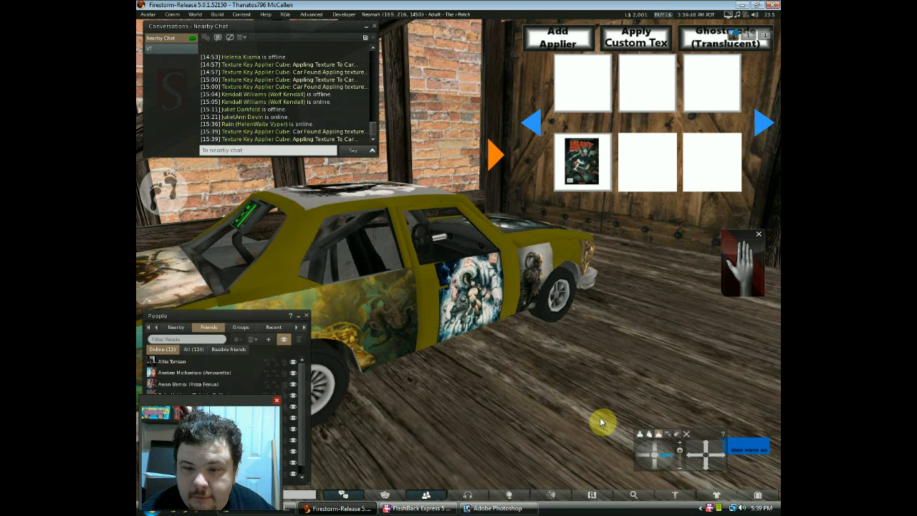
click(663, 455)
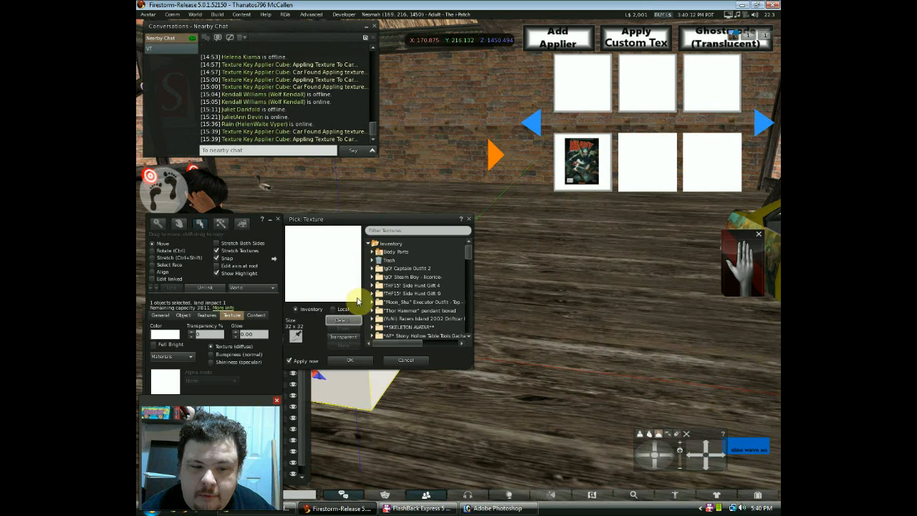
Step: Upload the local texture steampunk Final to the inventory for L$10 and texture the applier cube with the uploaded version
click(333, 309)
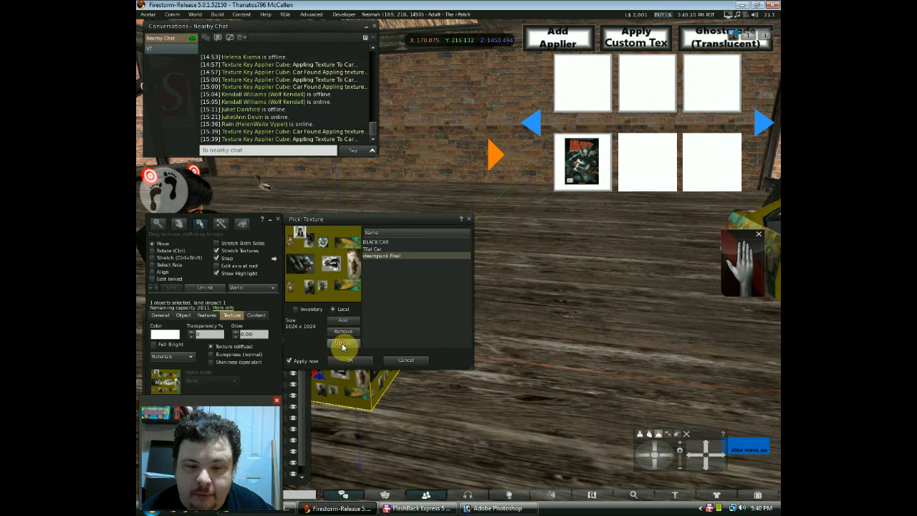
click(343, 346)
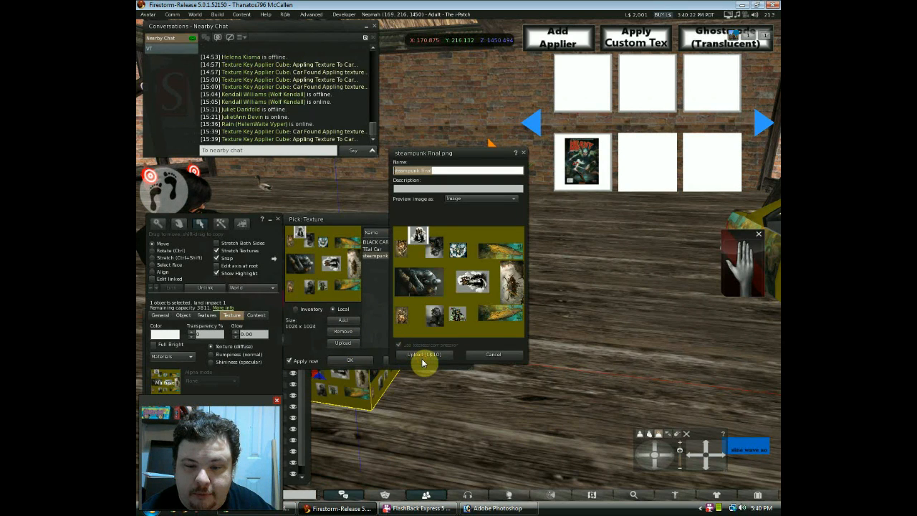
click(423, 355)
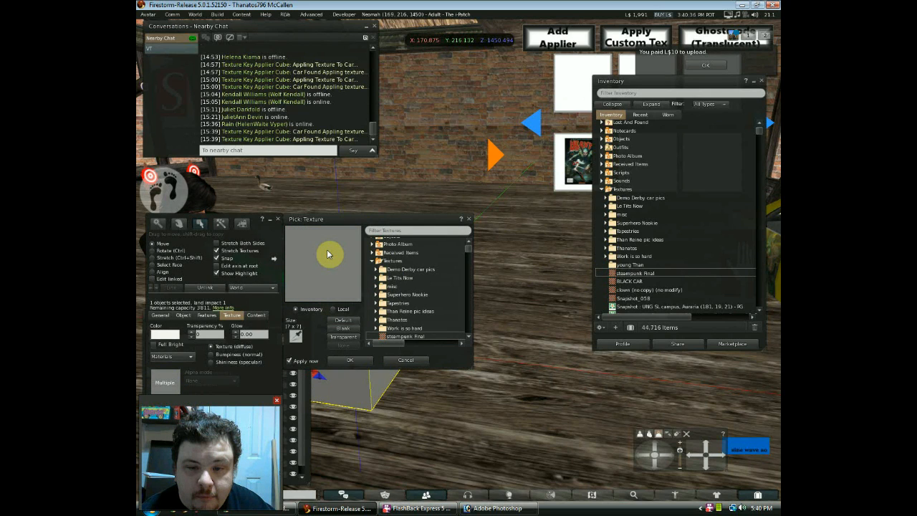
click(343, 362)
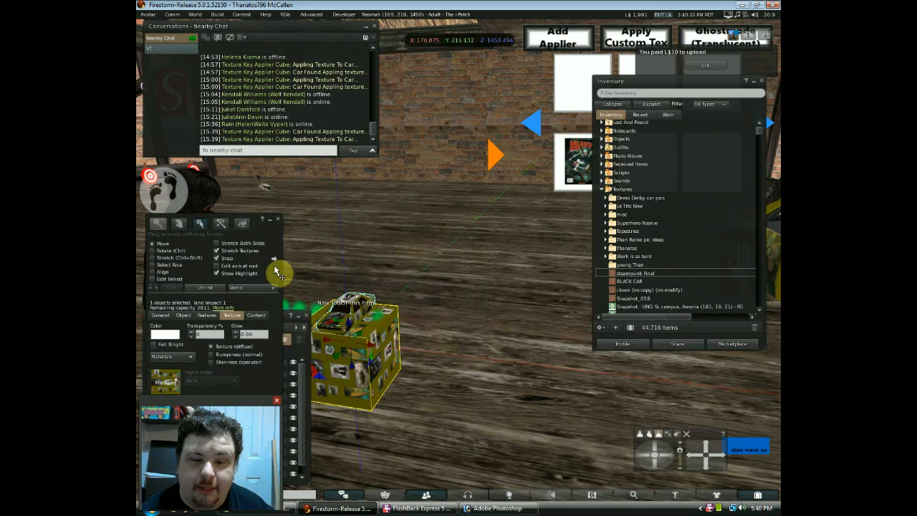
click(277, 220)
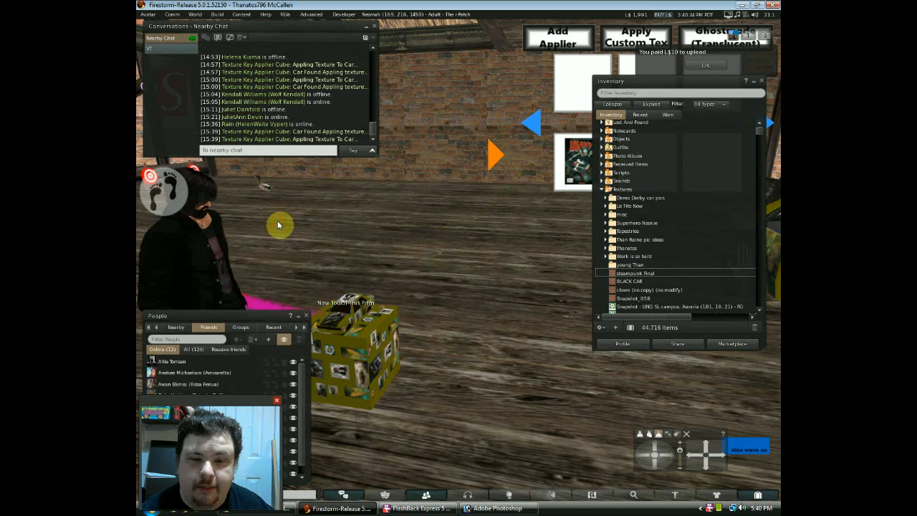
Step: Add the applier cube's texture to the car paint HUD under the name STEAMPUNK and close the inventory
click(344, 326)
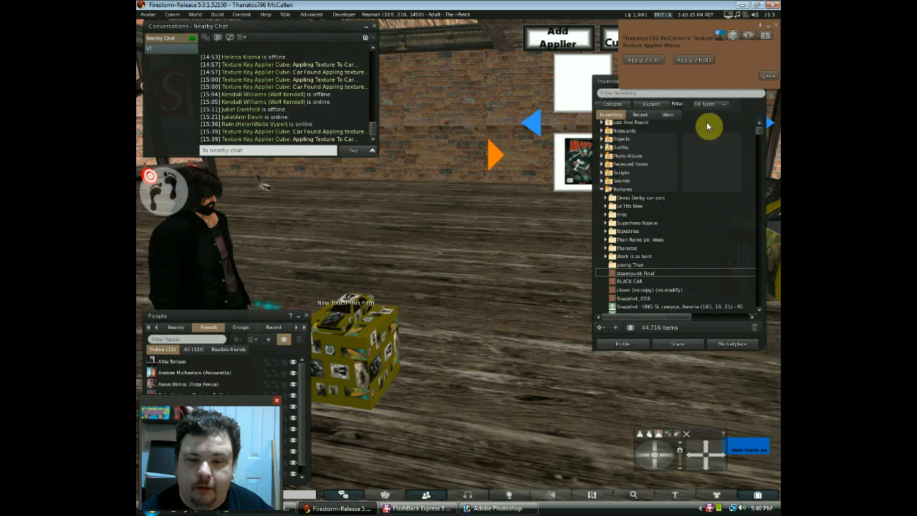
click(695, 63)
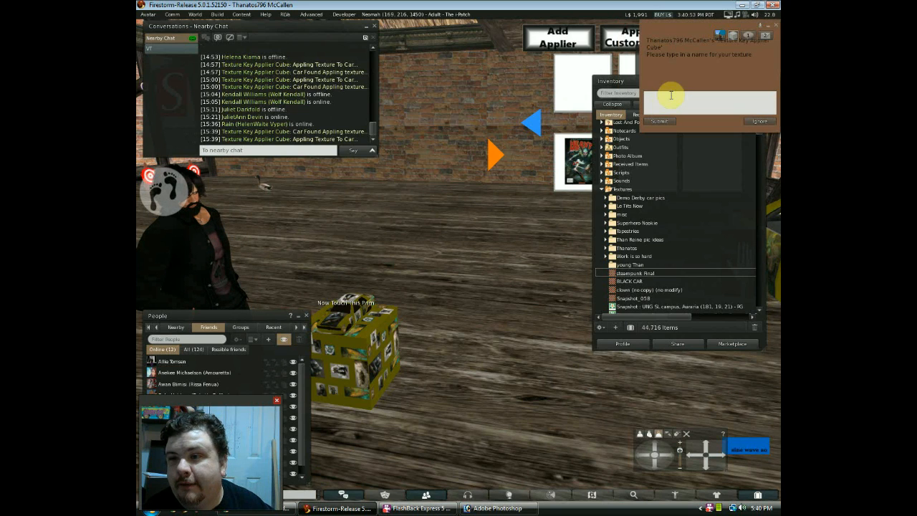
click(671, 95)
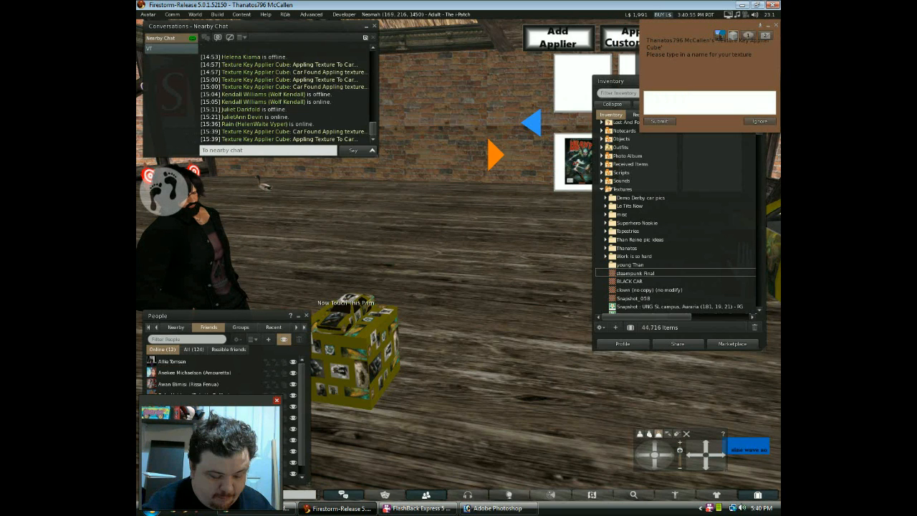
text(STEAMPUN)
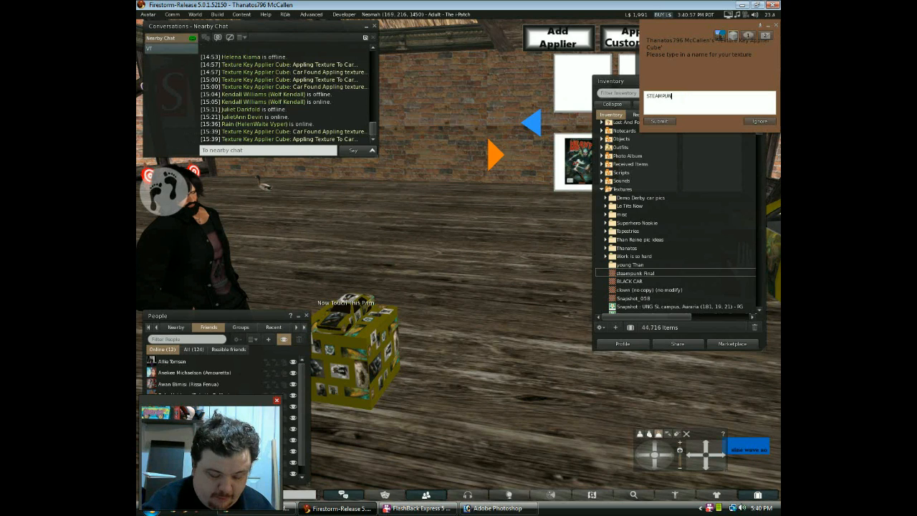
text(K)
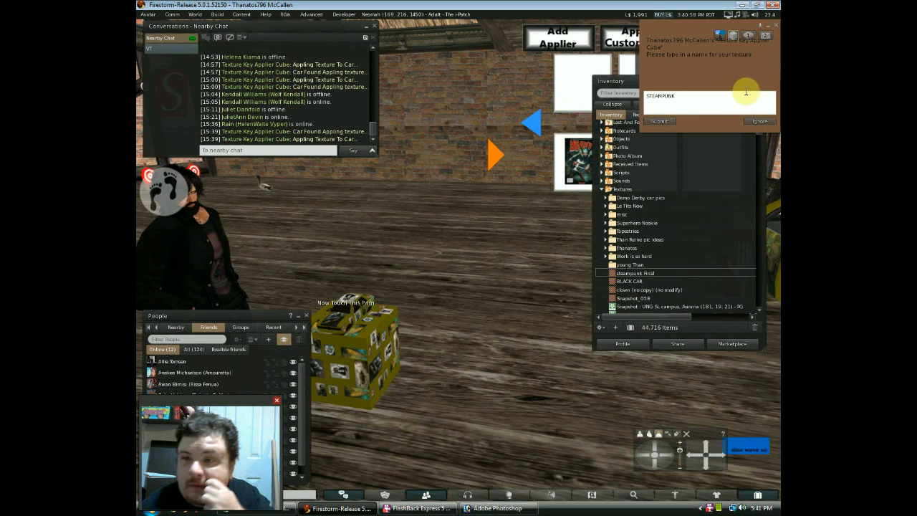
click(659, 122)
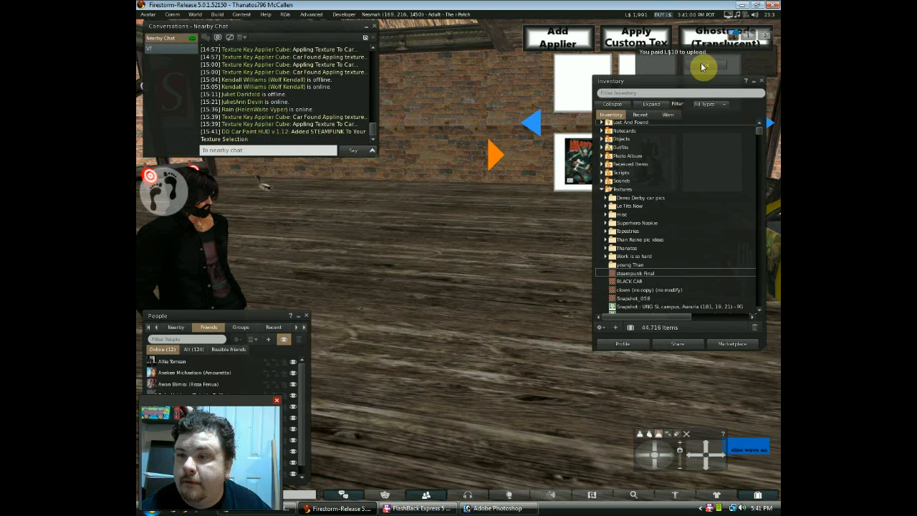
click(763, 81)
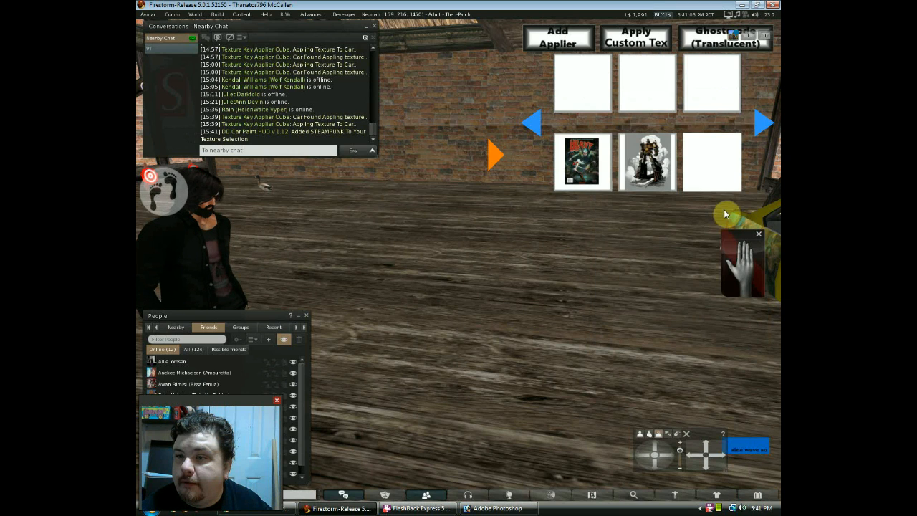
Step: Bring the car into view and apply the saved STEAMPUNK texture to it from the paint HUD
click(723, 459)
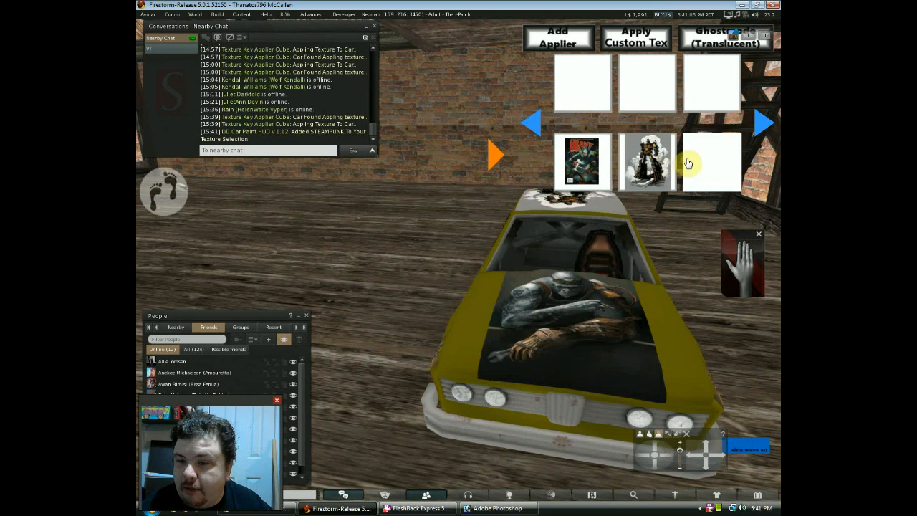
click(632, 154)
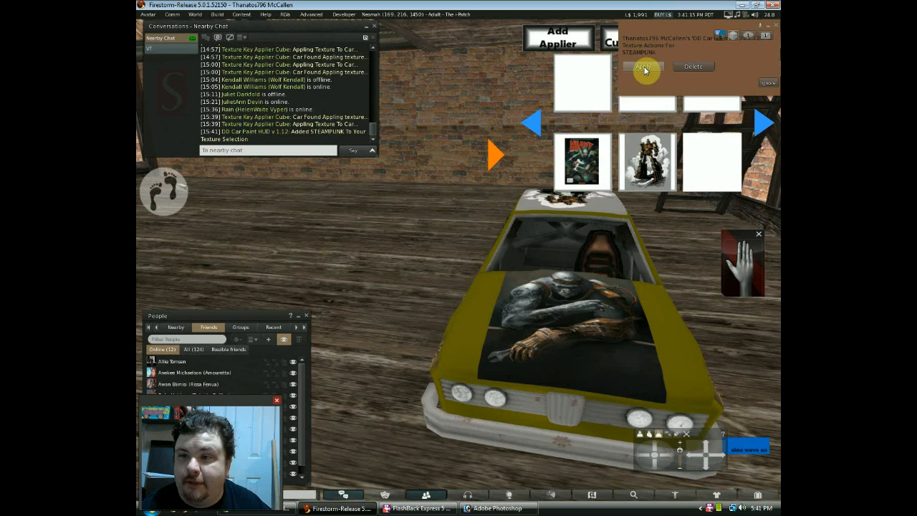
click(644, 69)
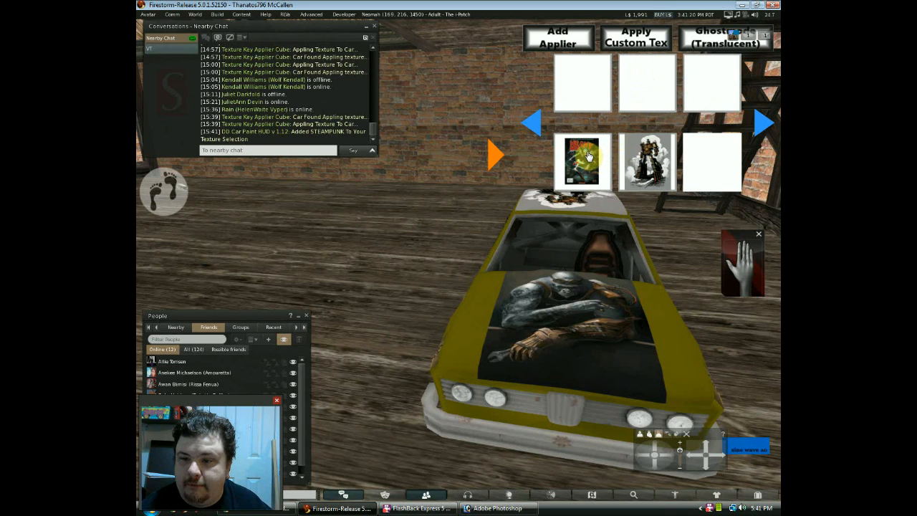
Step: Apply the HEAVY METAL texture from the HUD to the car, and switch it back to STEAMPUNK
click(586, 154)
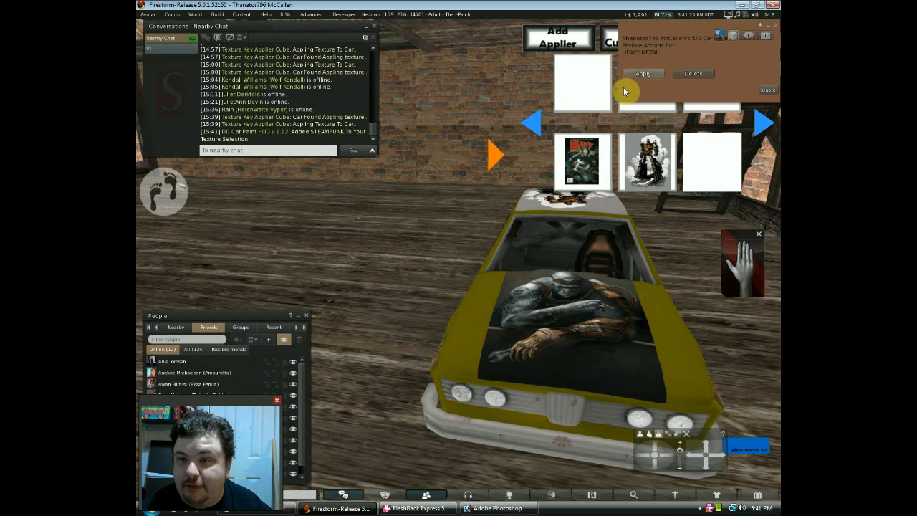
click(639, 75)
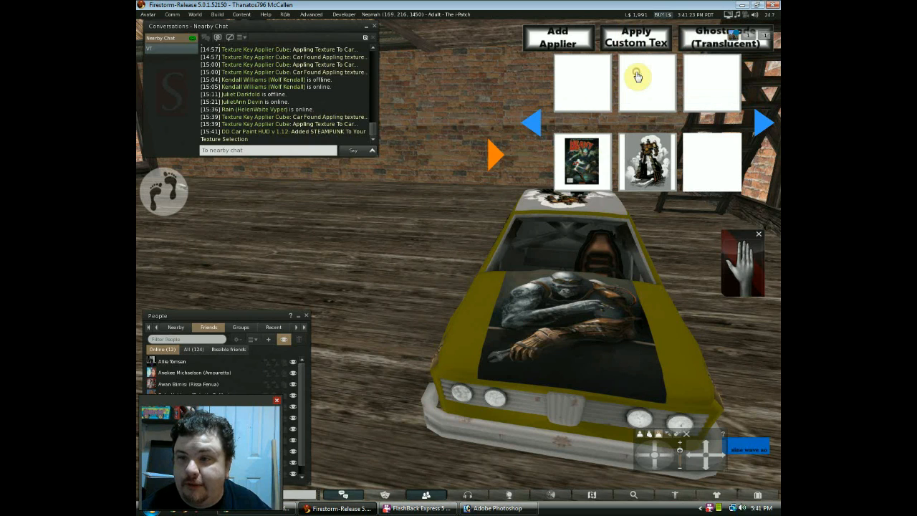
click(640, 144)
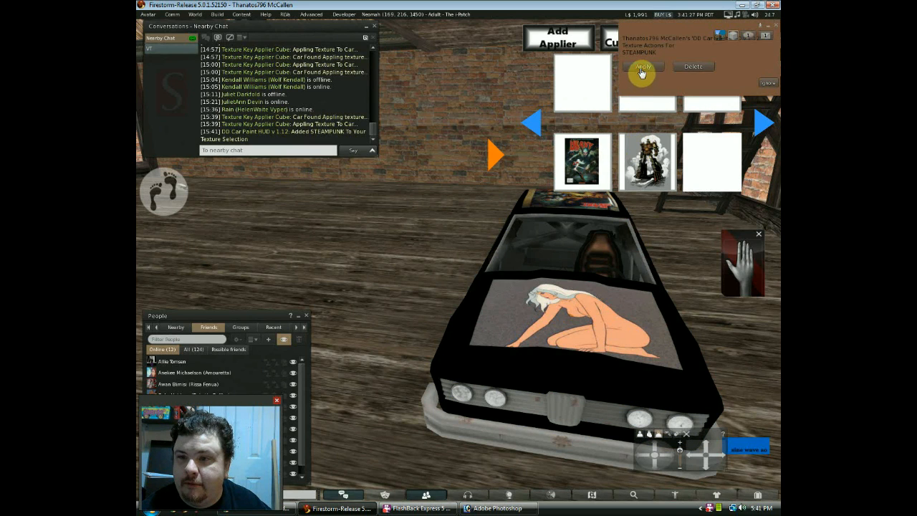
click(642, 72)
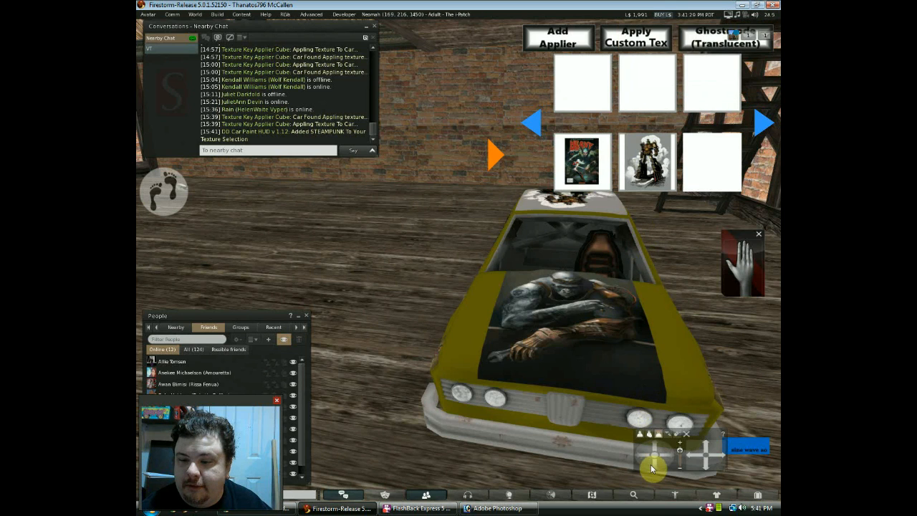
click(642, 457)
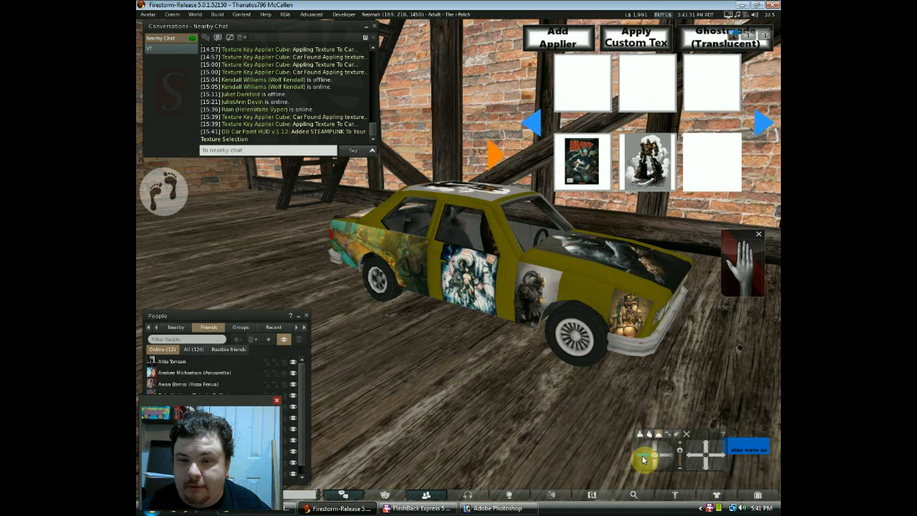
drag(643, 459, 661, 458)
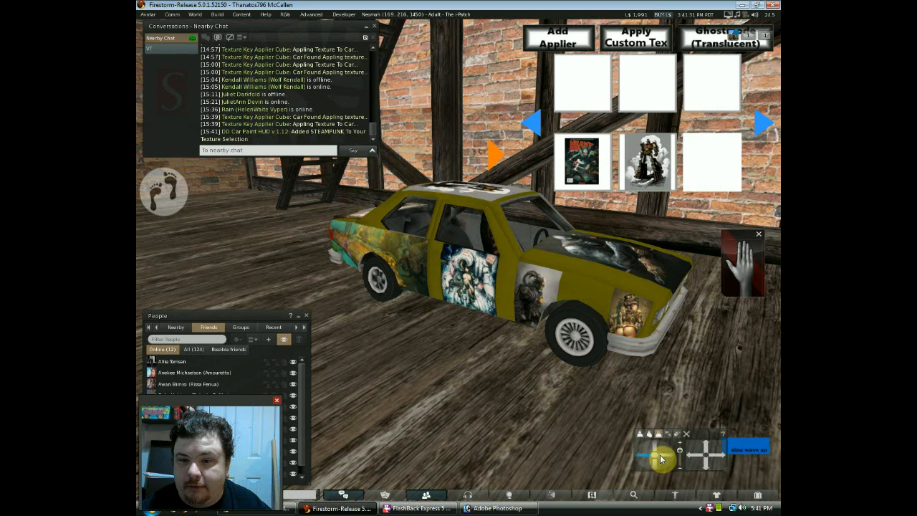